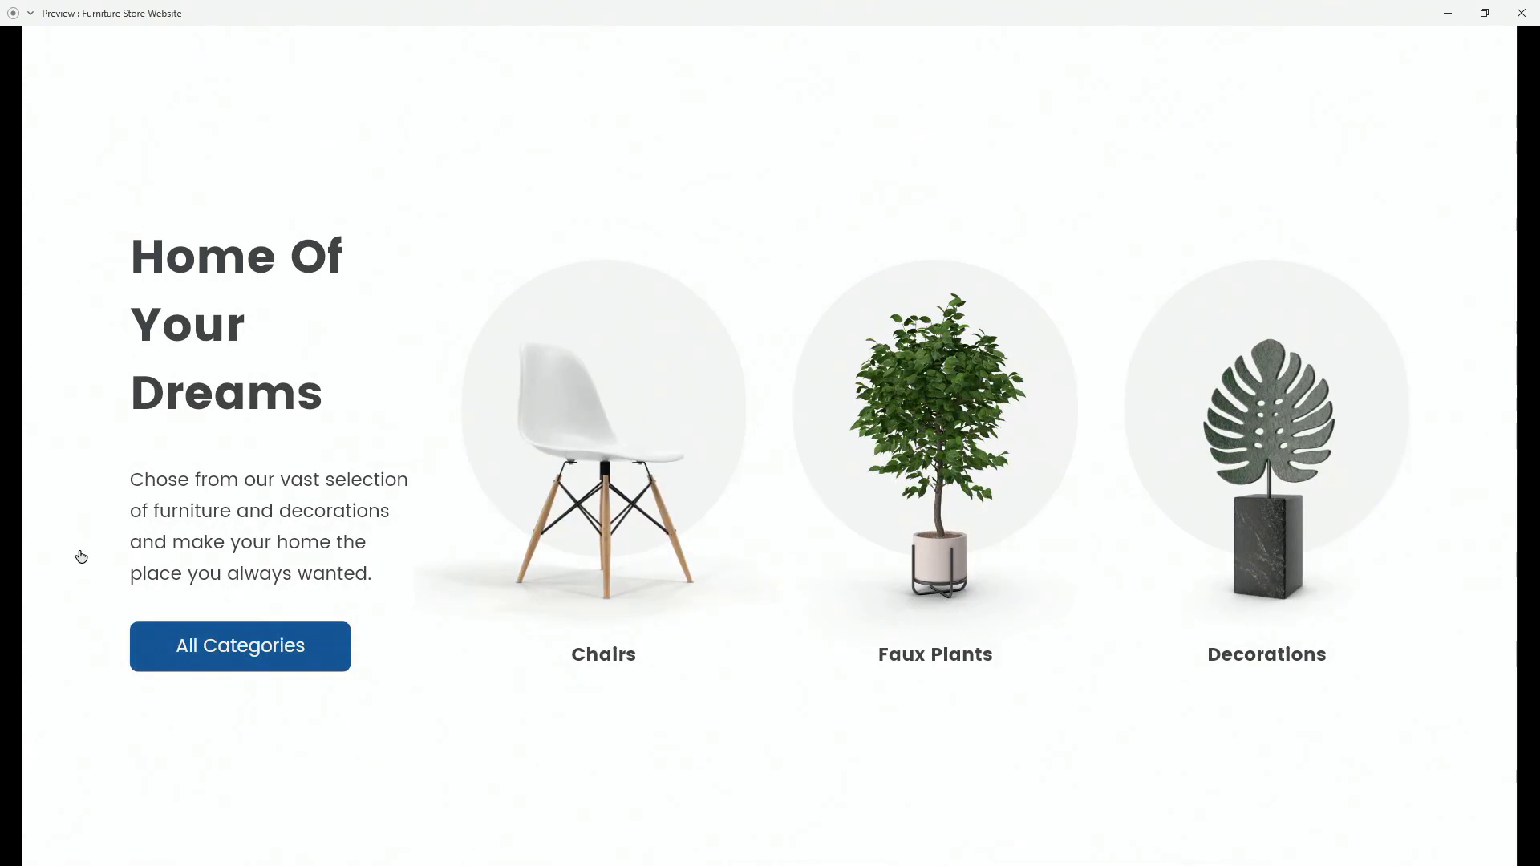
Step: Scroll down and back up through the Furniture Store Website preview
scroll(76, 561, "down", 4)
scroll(79, 550, "down", 7)
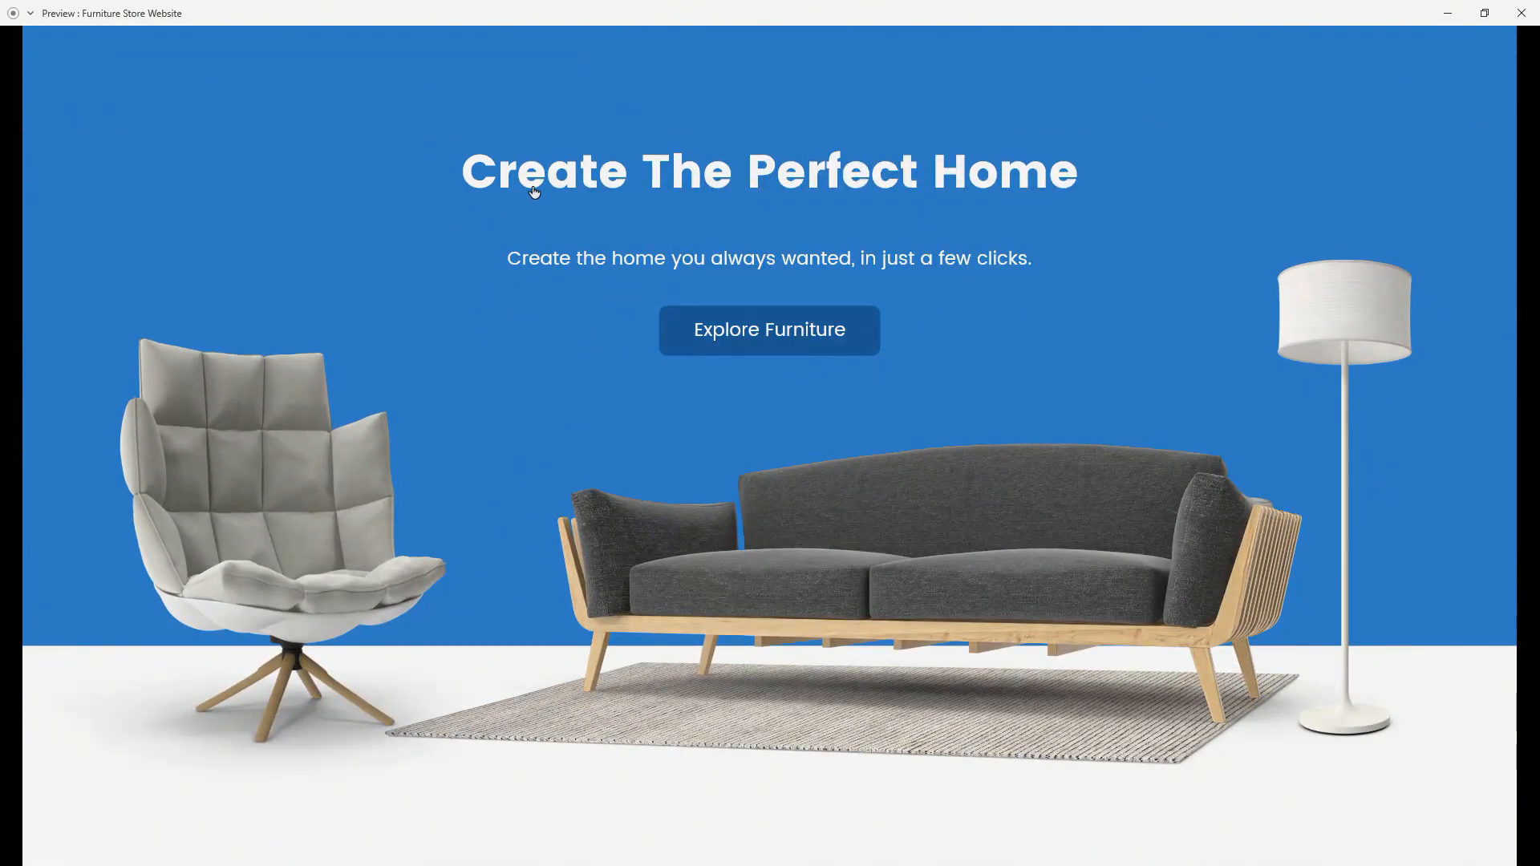
scroll(3, 353, "up", 5)
scroll(3, 353, "up", 5)
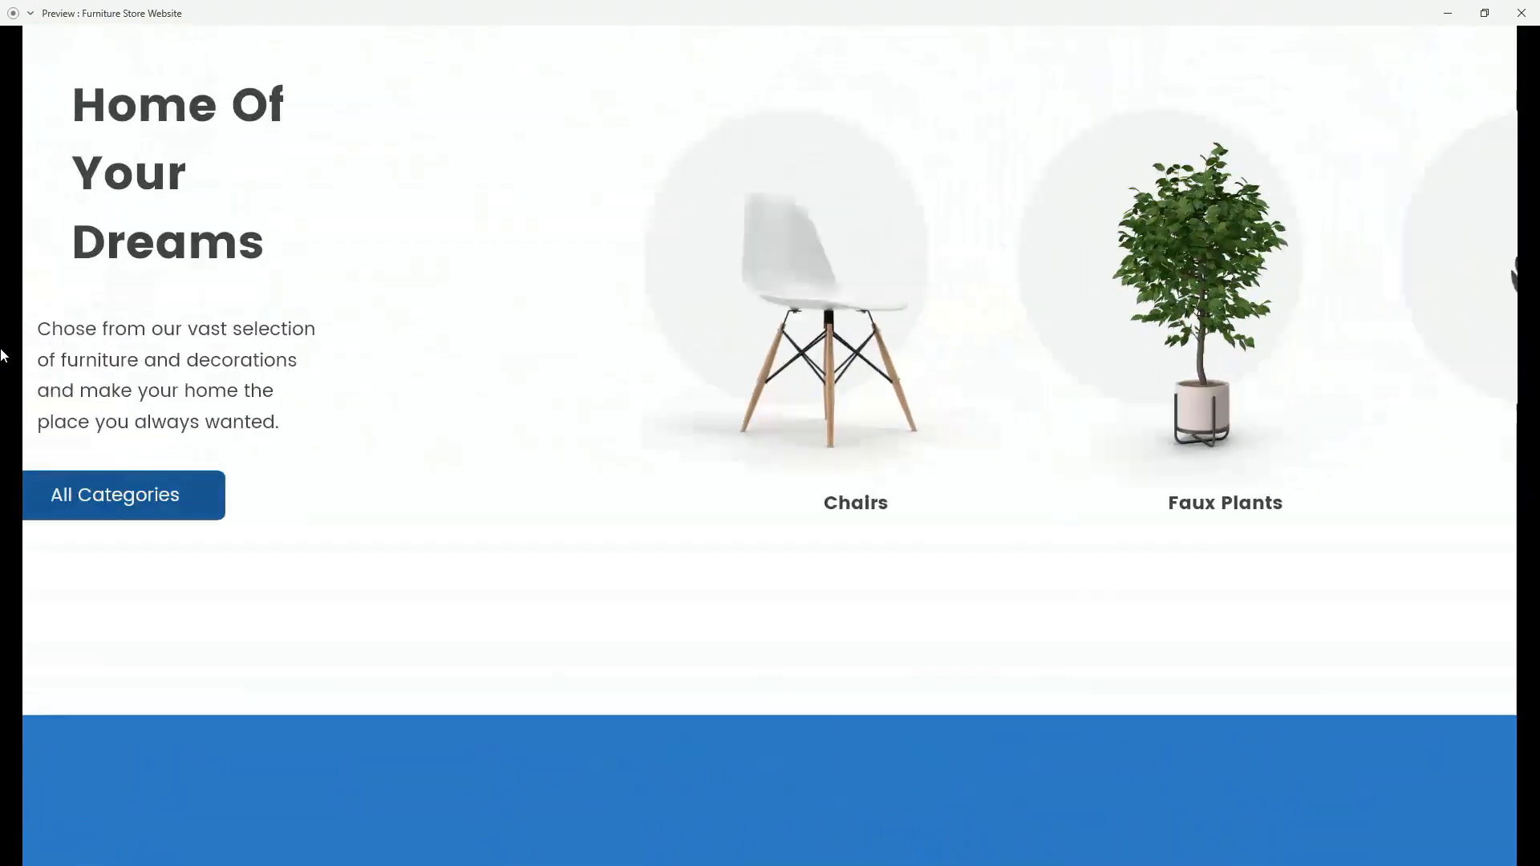
scroll(5, 385, "up", 7)
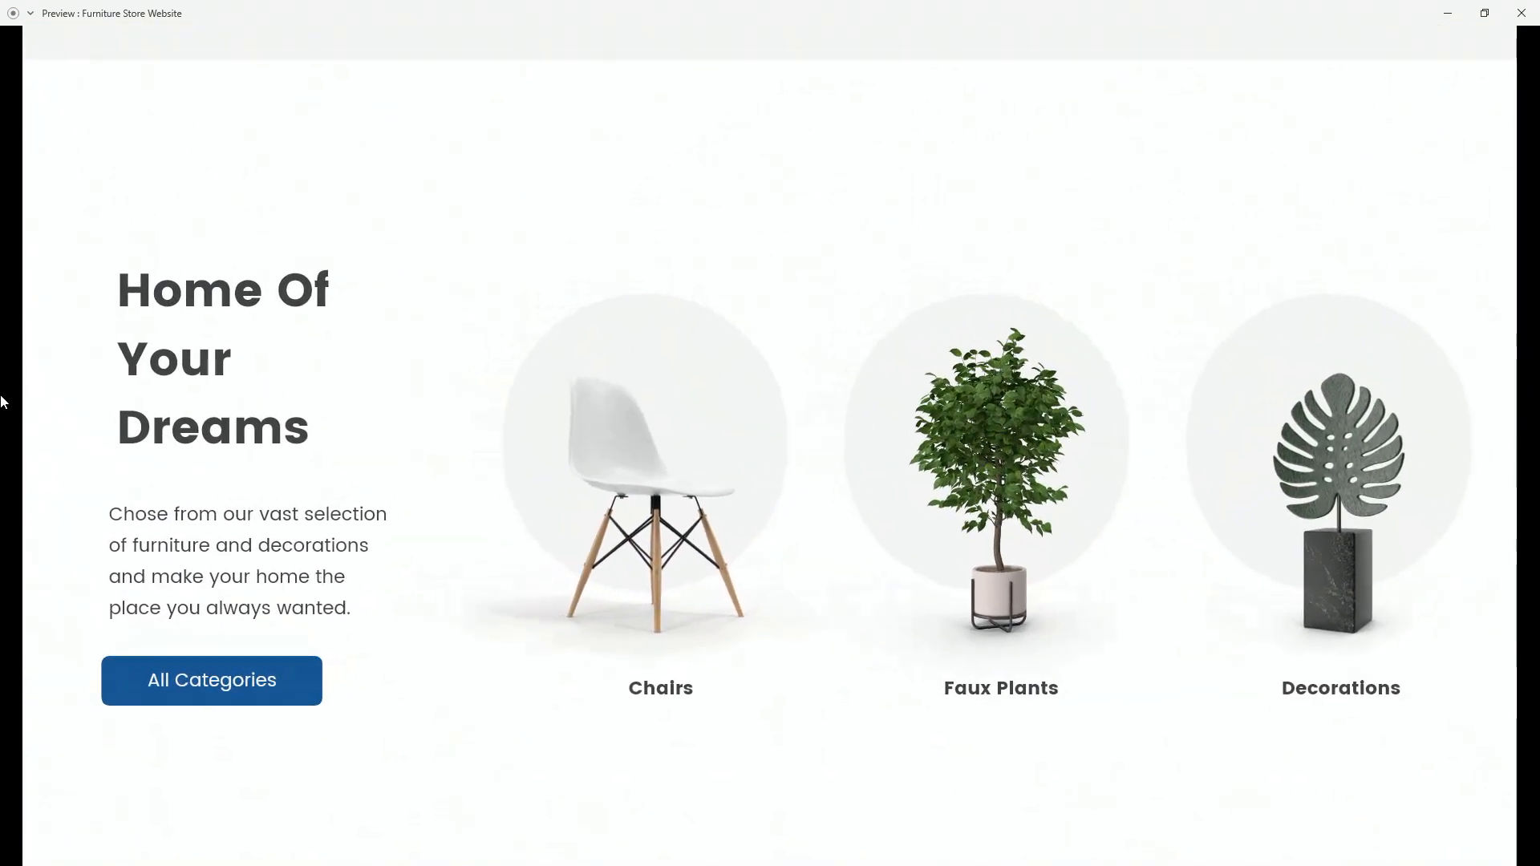
scroll(3, 401, "up", 1)
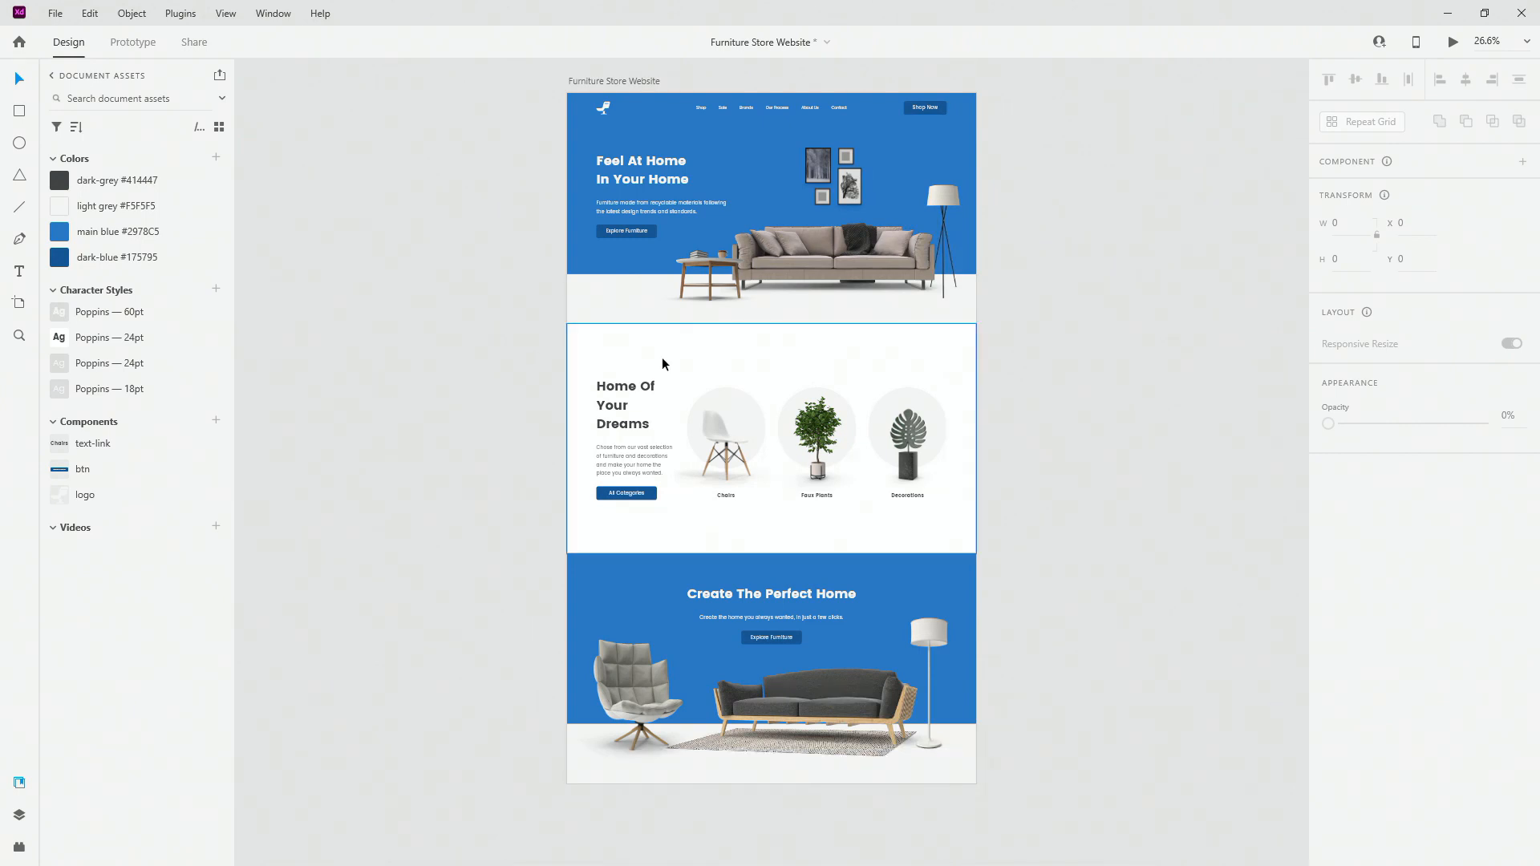
Step: Show the Layers panel and select the hero, cta and Furniture Store Website artboard in turn
left_click(726, 289)
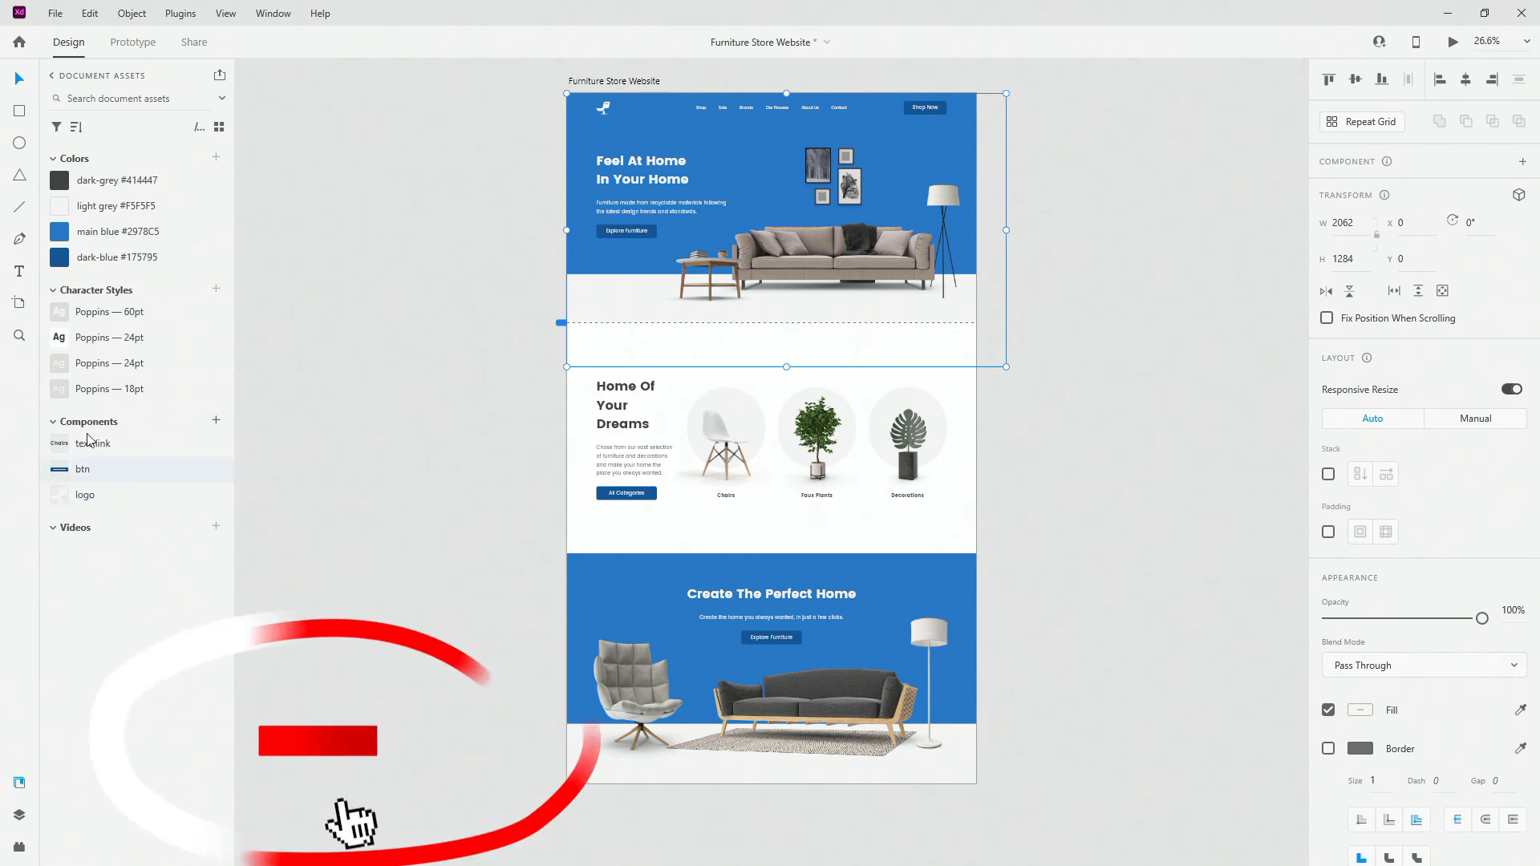
left_click(20, 815)
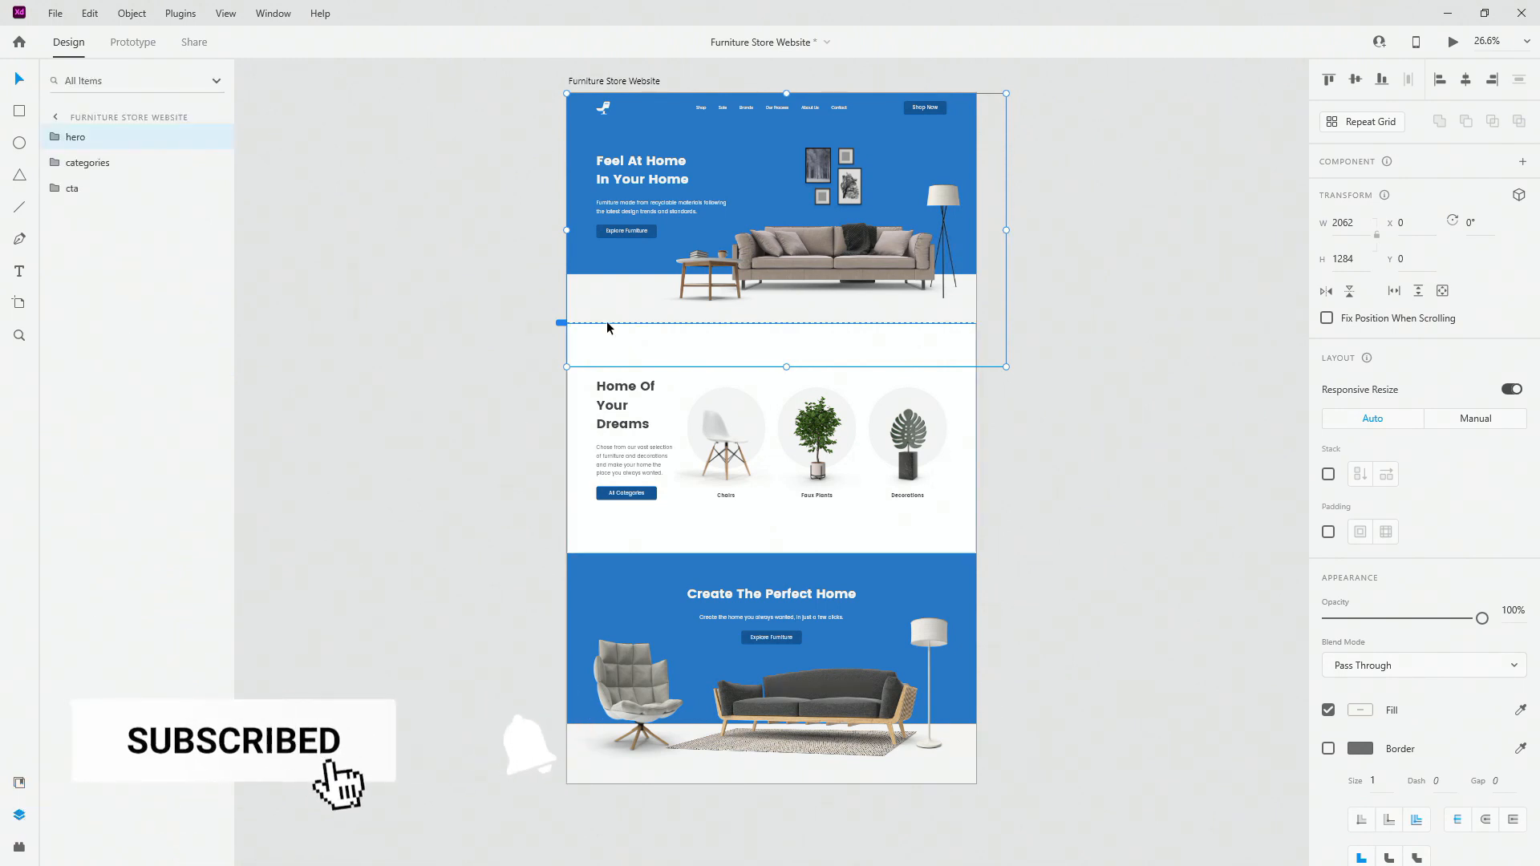
left_click(72, 188)
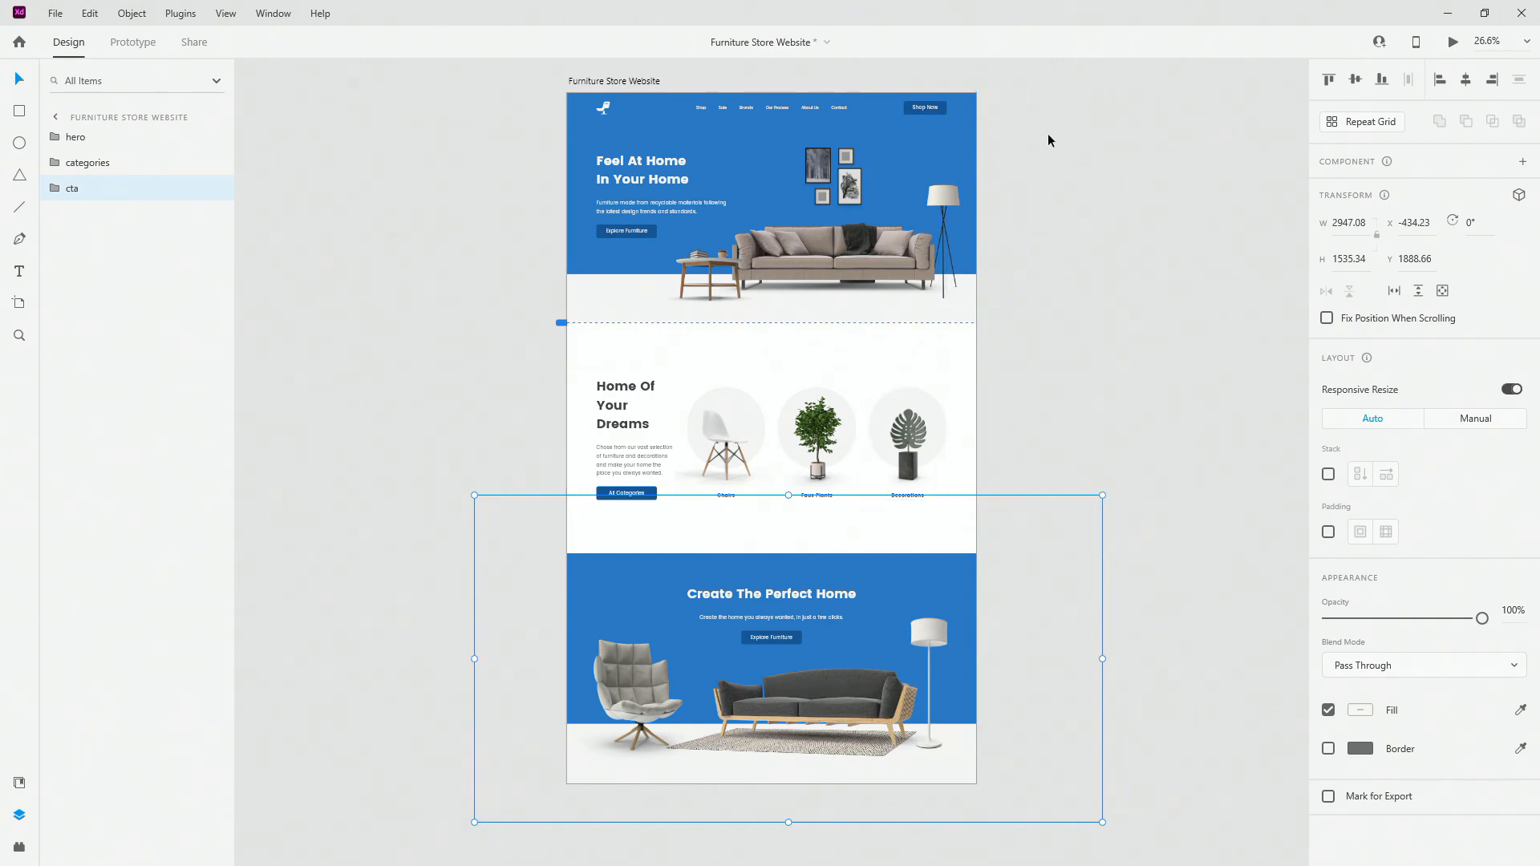
key("Escape")
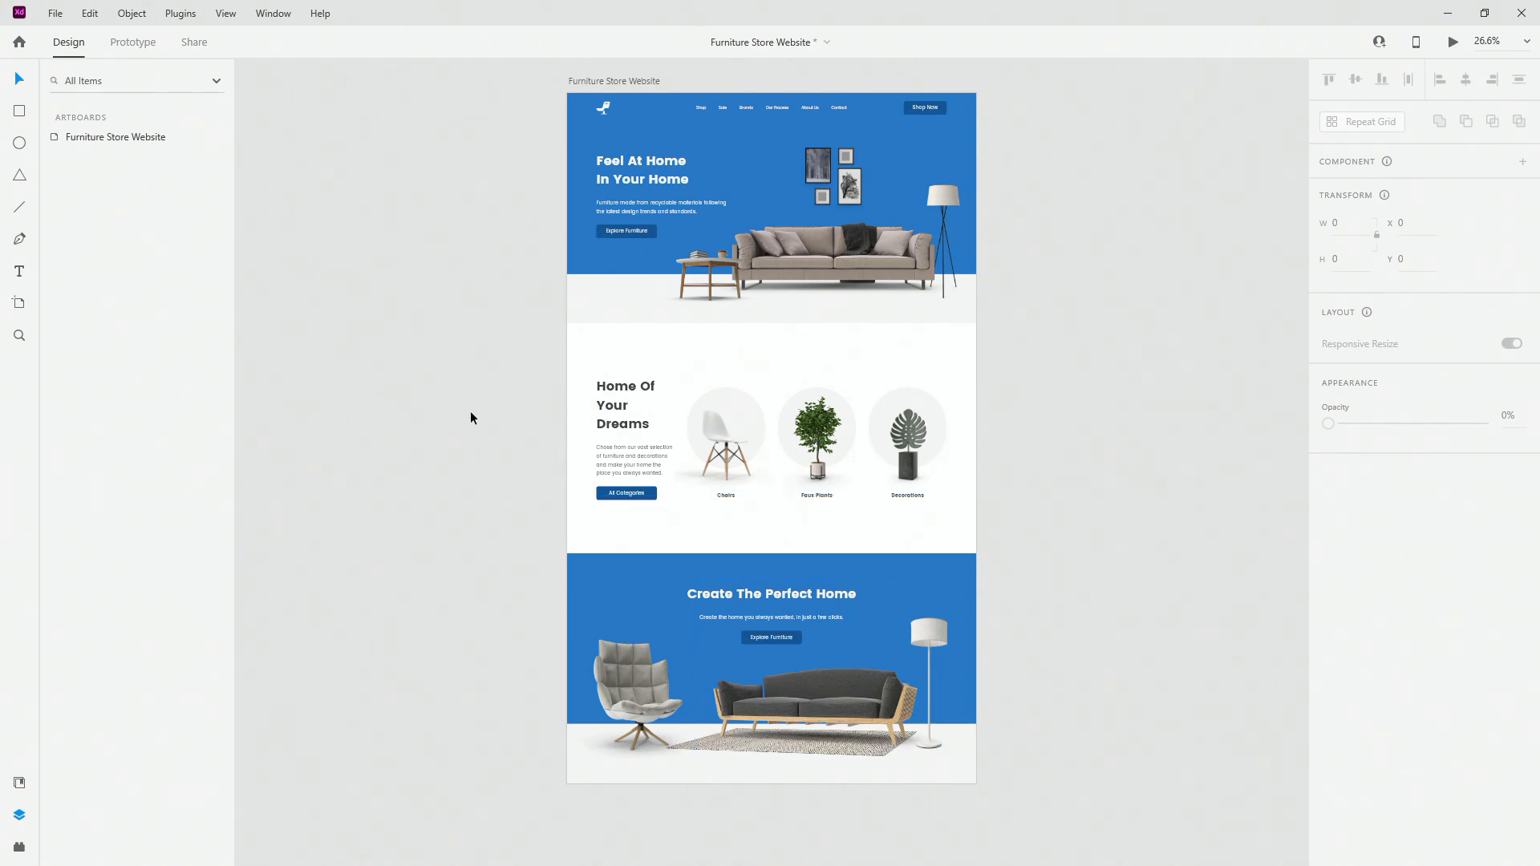
left_click(654, 81)
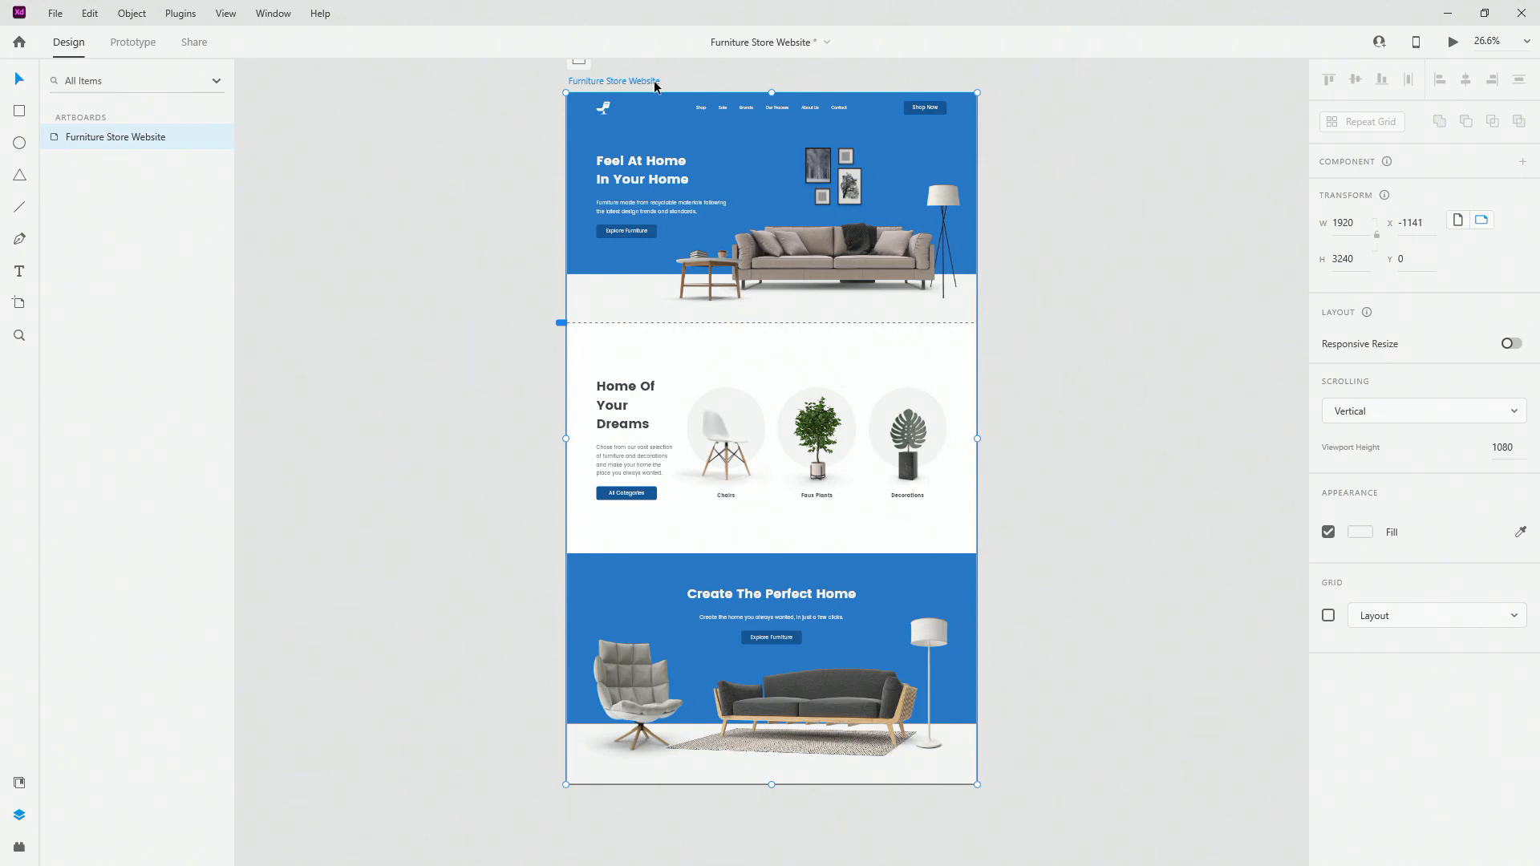
Step: Select the hero, categories and cta layers, then expand hero and select hero-bg
left_click(685, 183)
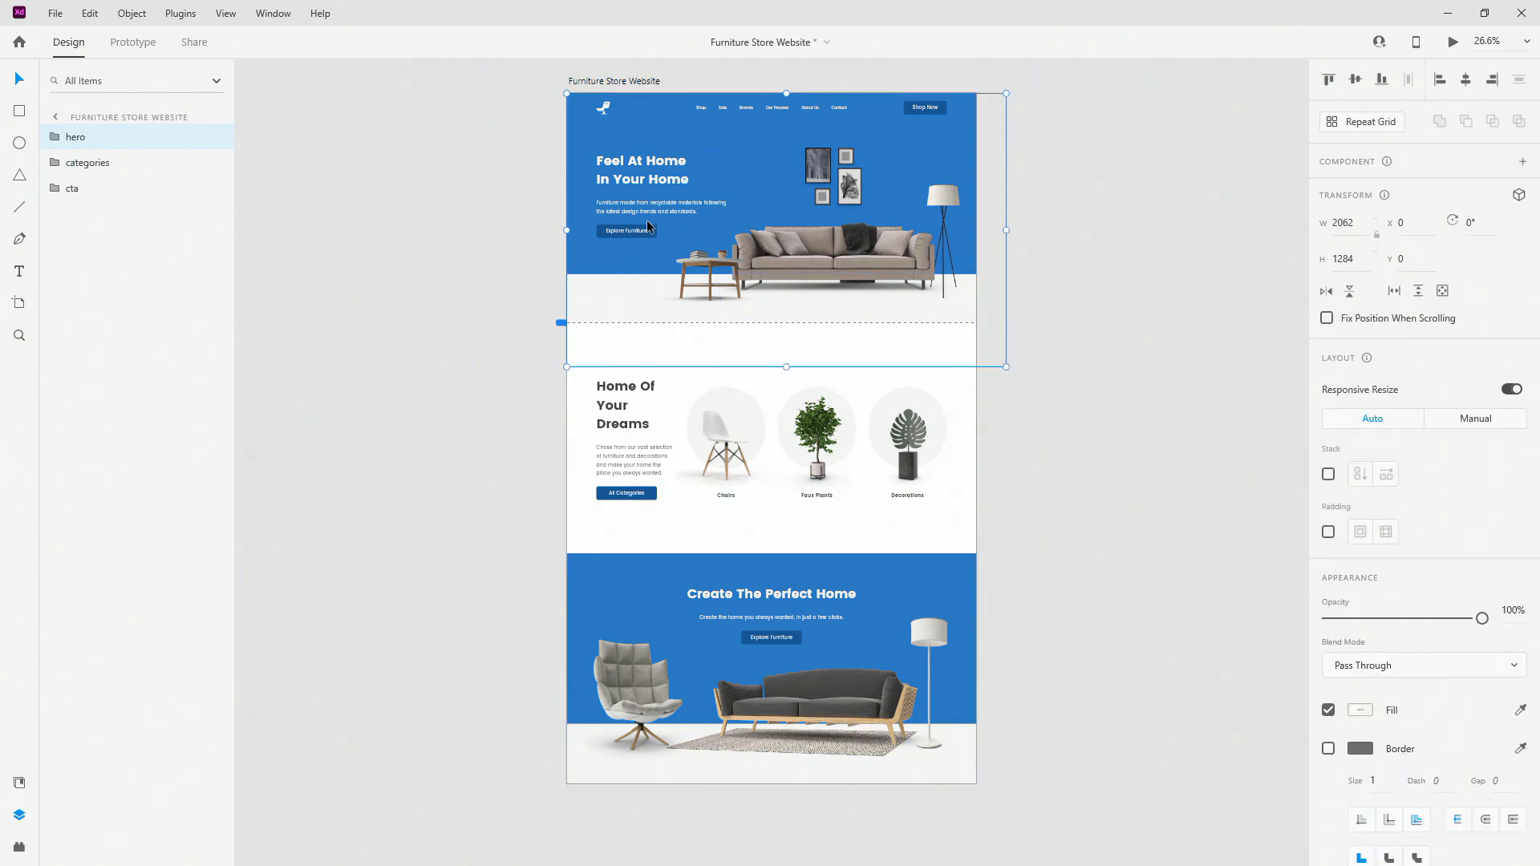
left_click(103, 165)
left_click(101, 192)
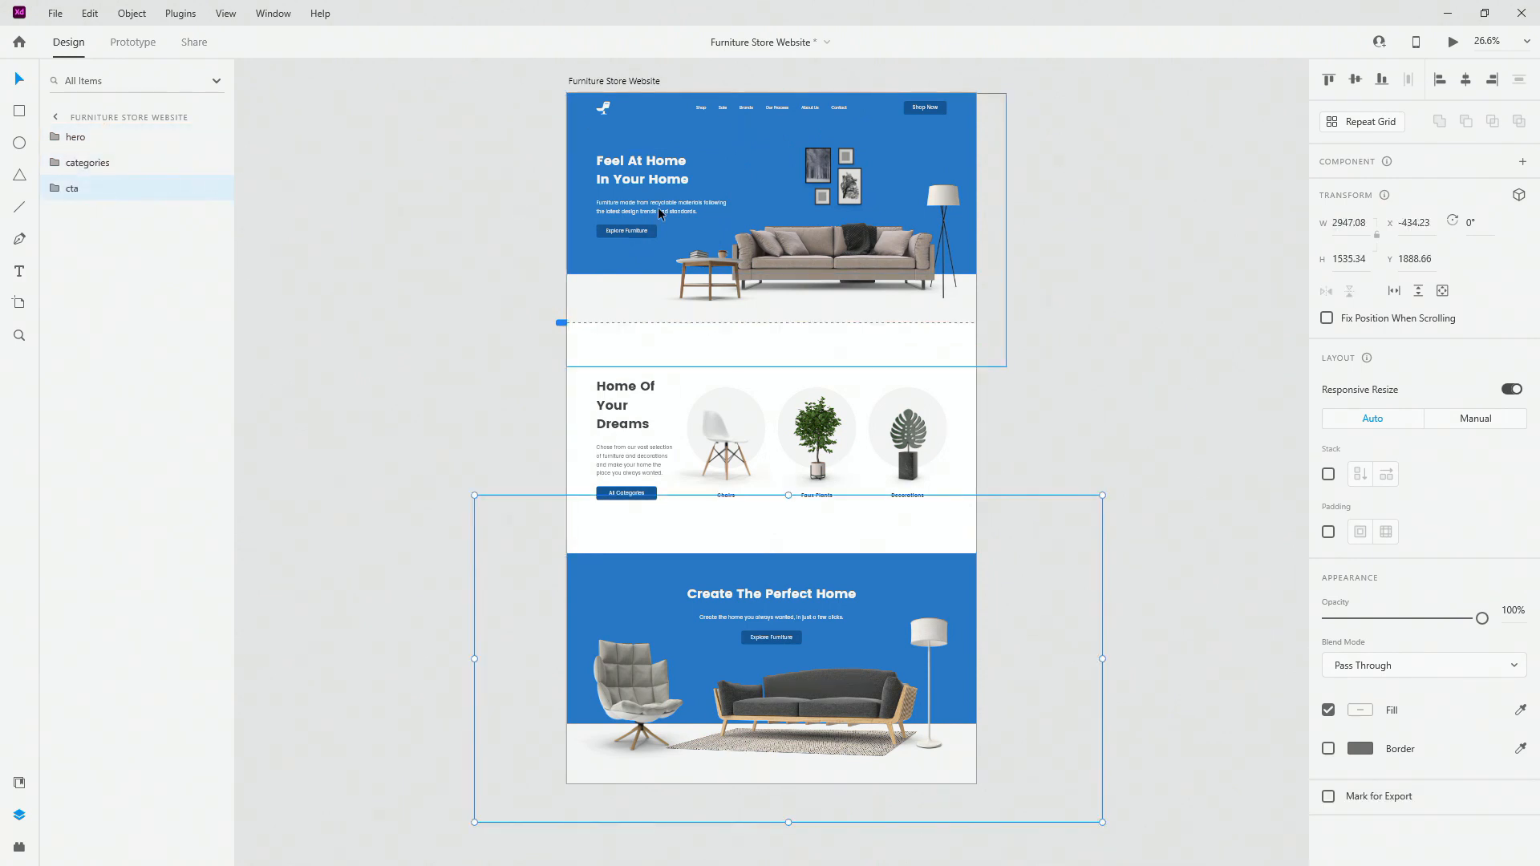
scroll(692, 94, "up", 5)
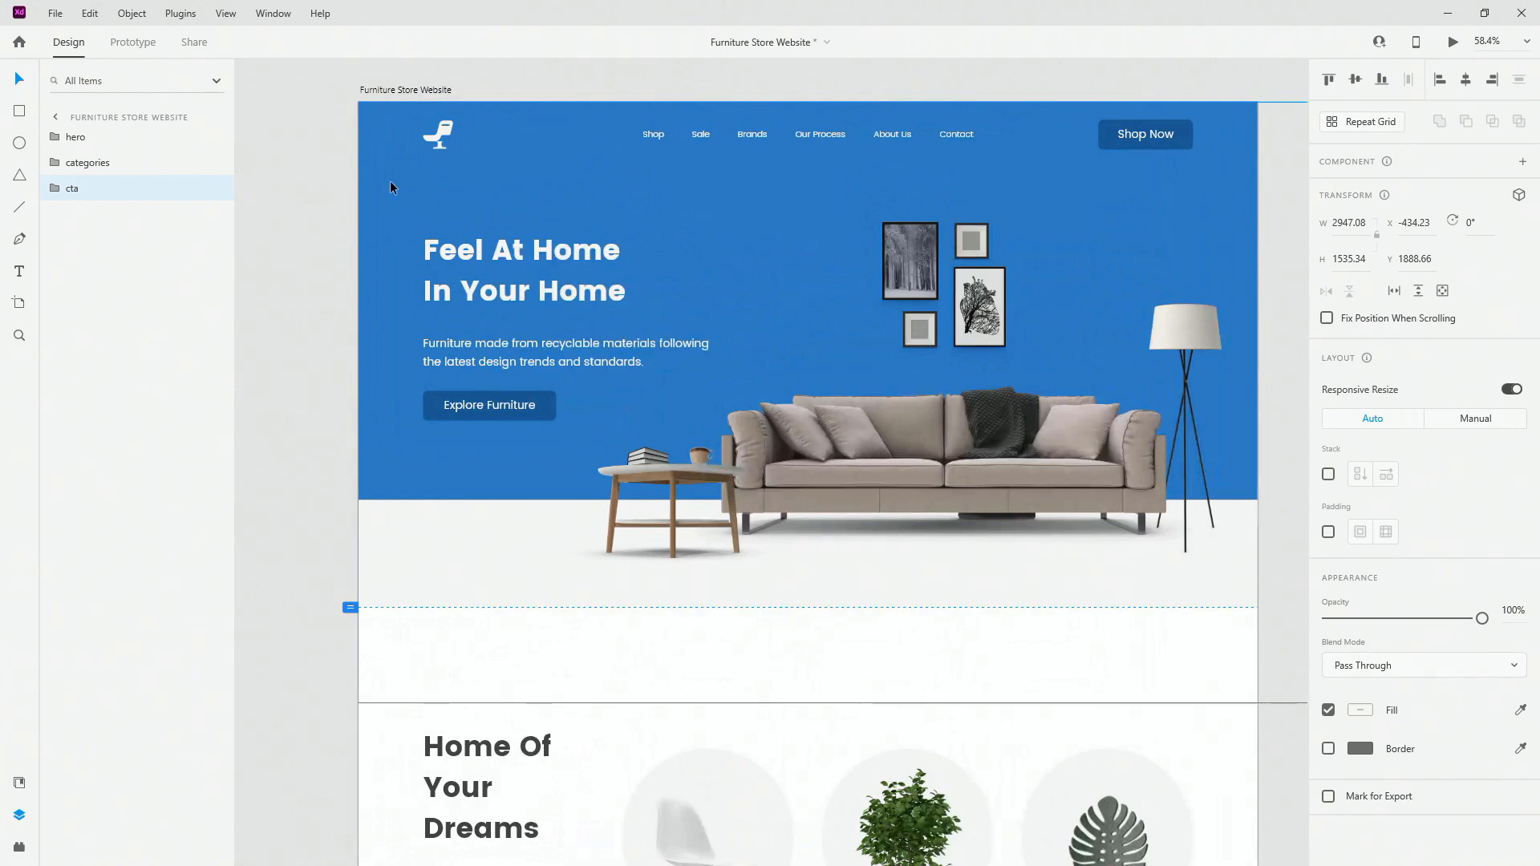
left_click(56, 138)
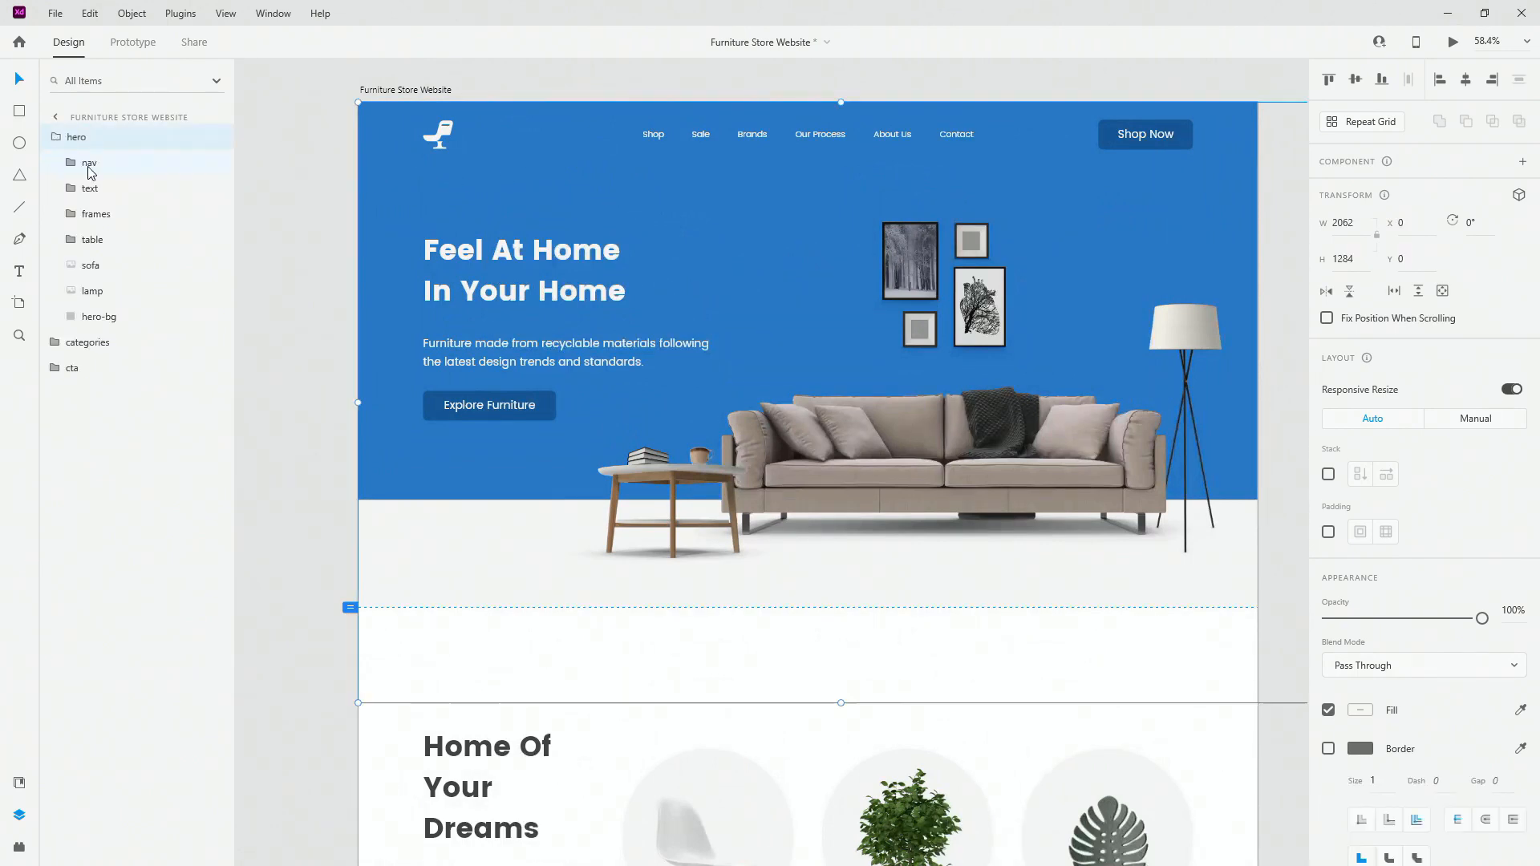
left_click(101, 317)
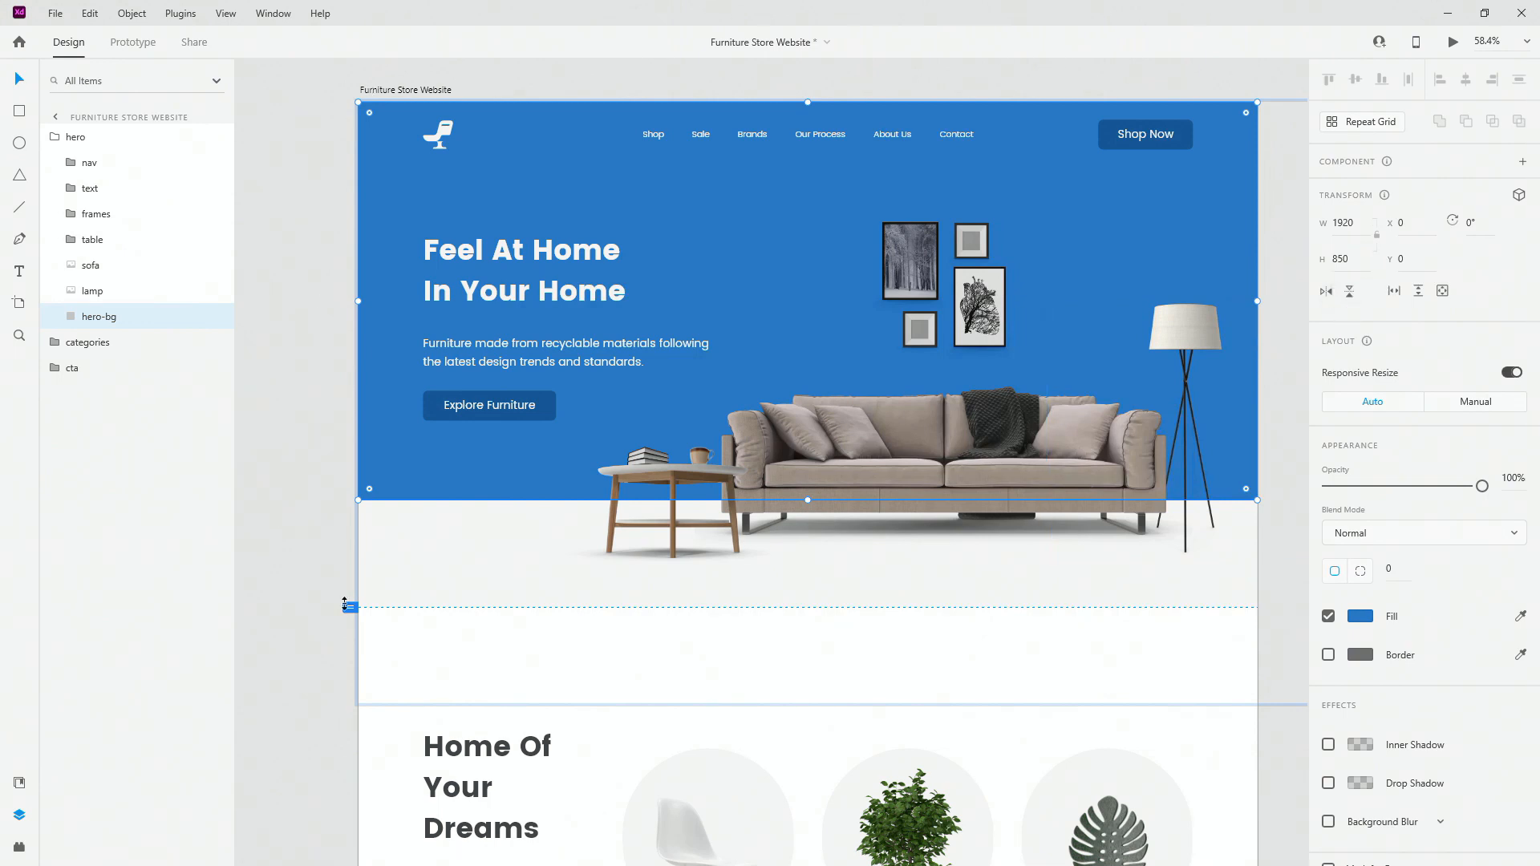
scroll(253, 295, "down", 1)
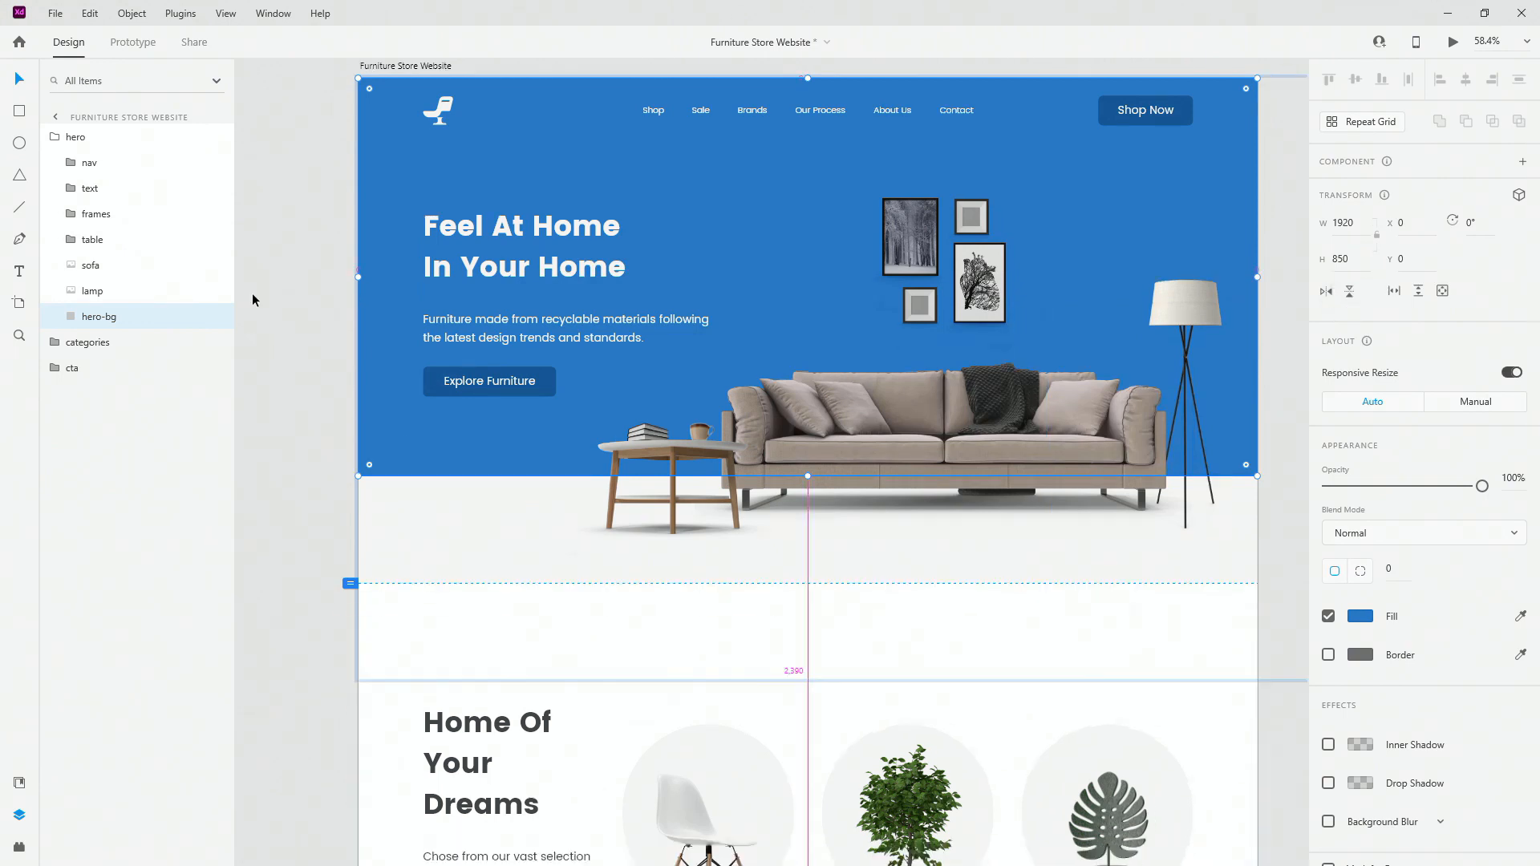
scroll(253, 295, "down", 2)
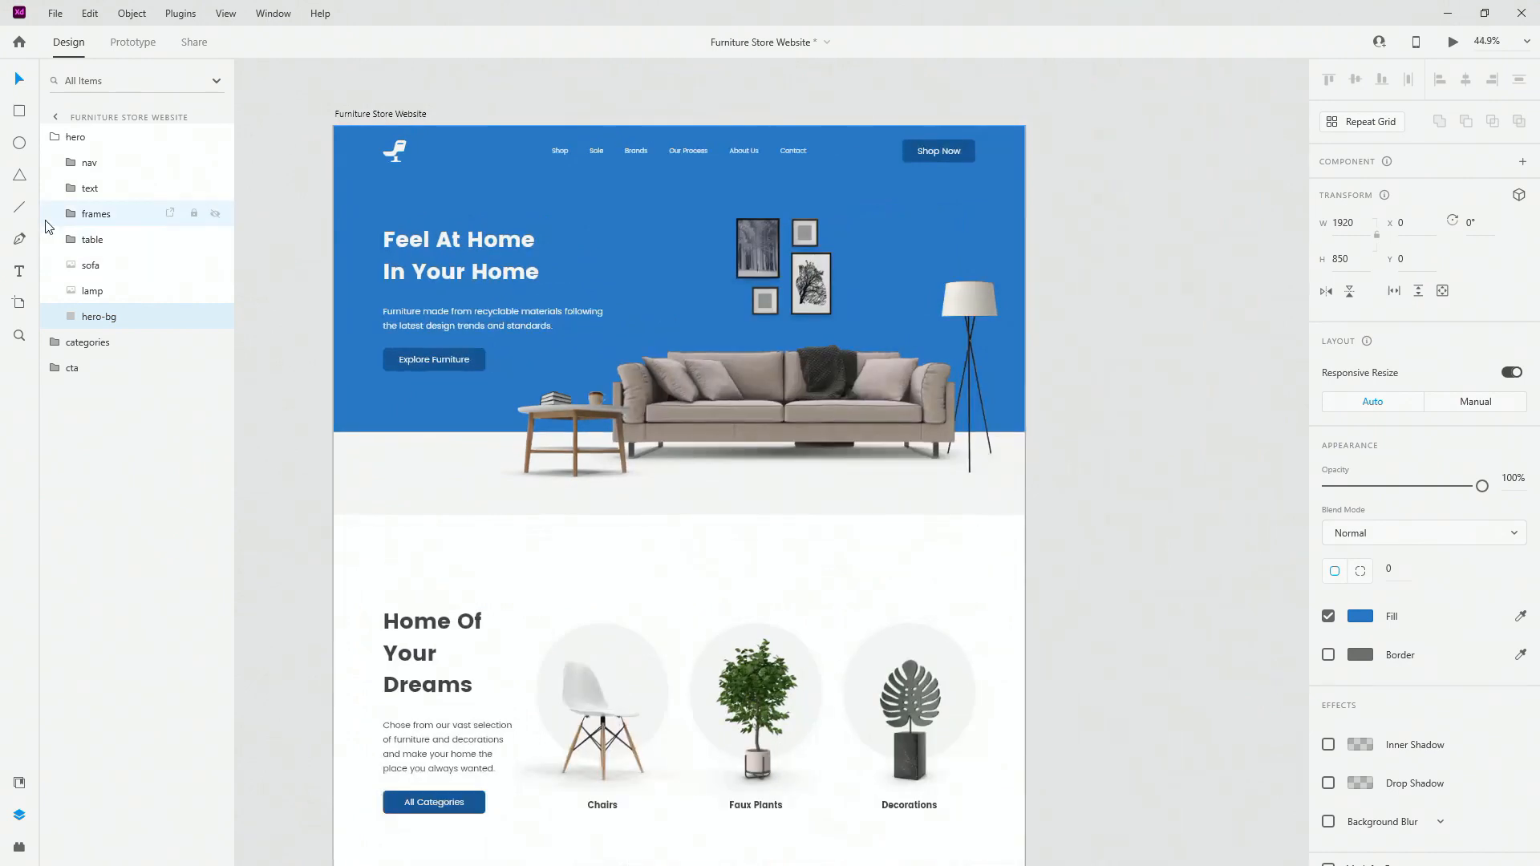
left_click(22, 305)
scroll(1356, 393, "down", 5)
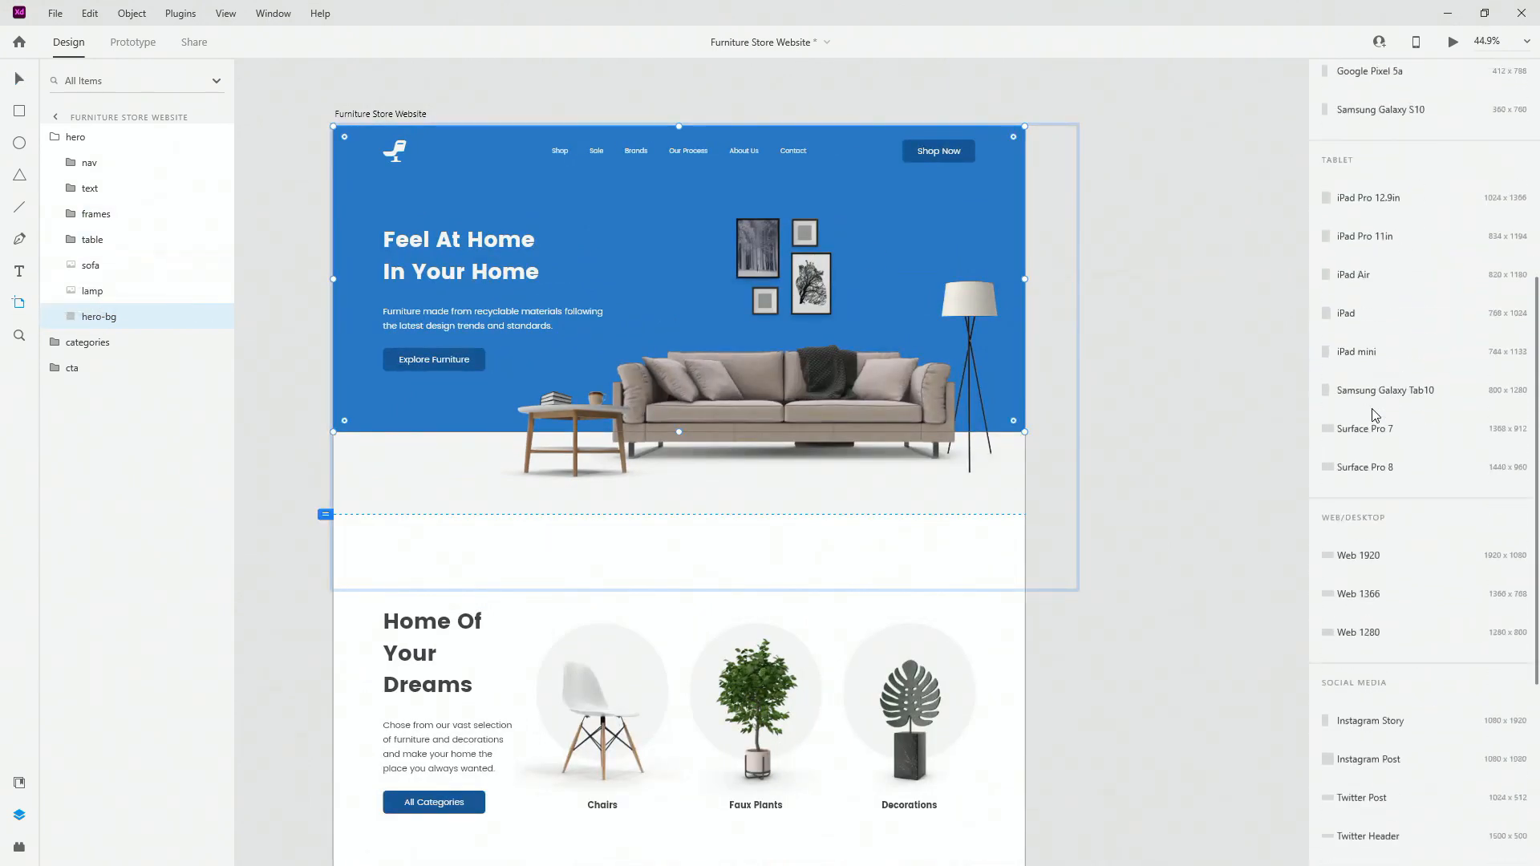
scroll(1375, 414, "down", 1)
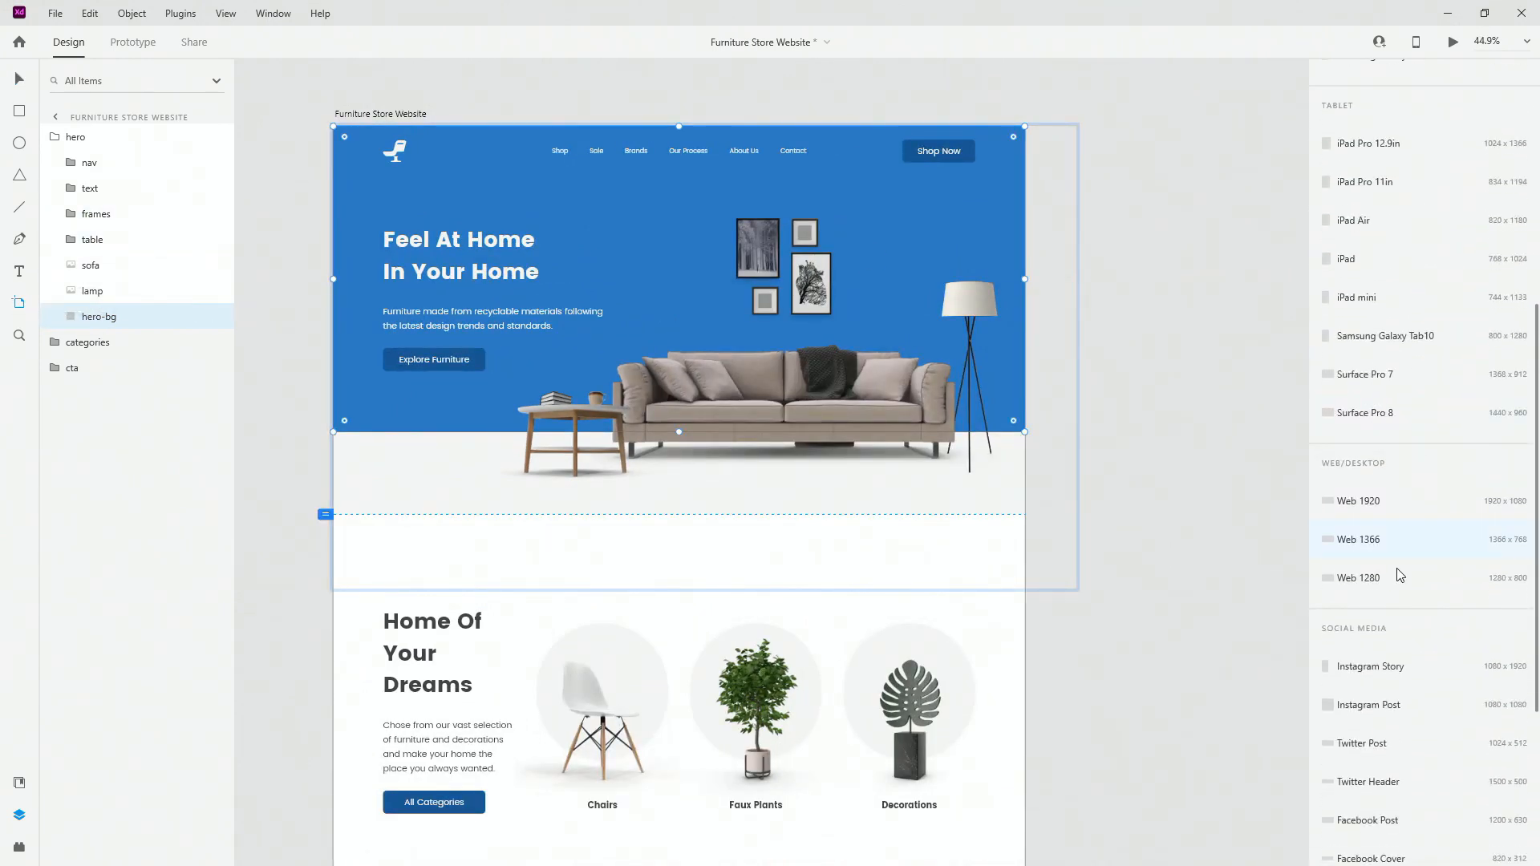
left_click(1401, 505)
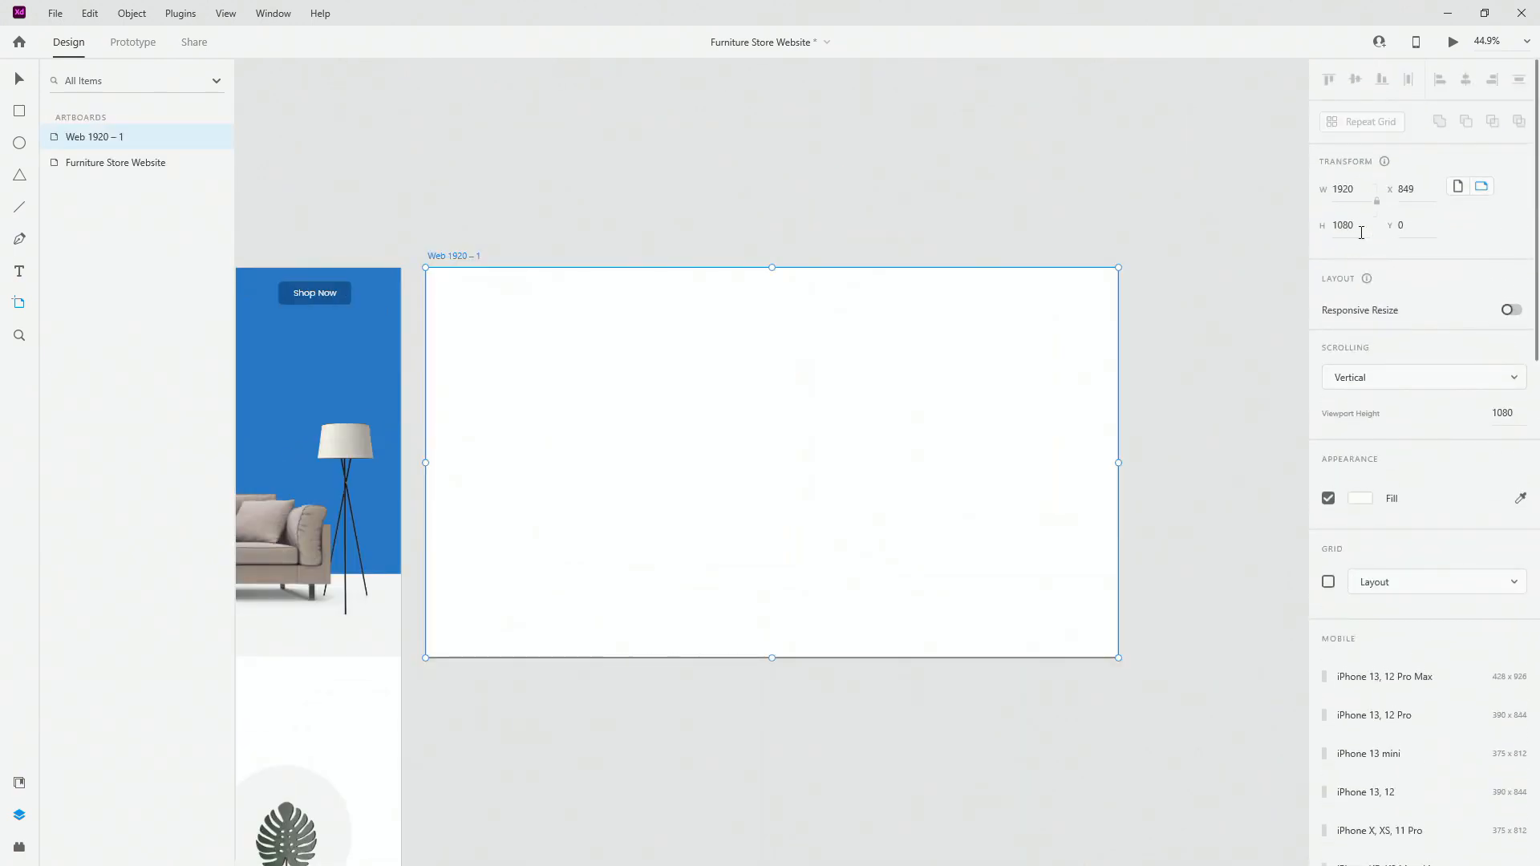
left_click(18, 78)
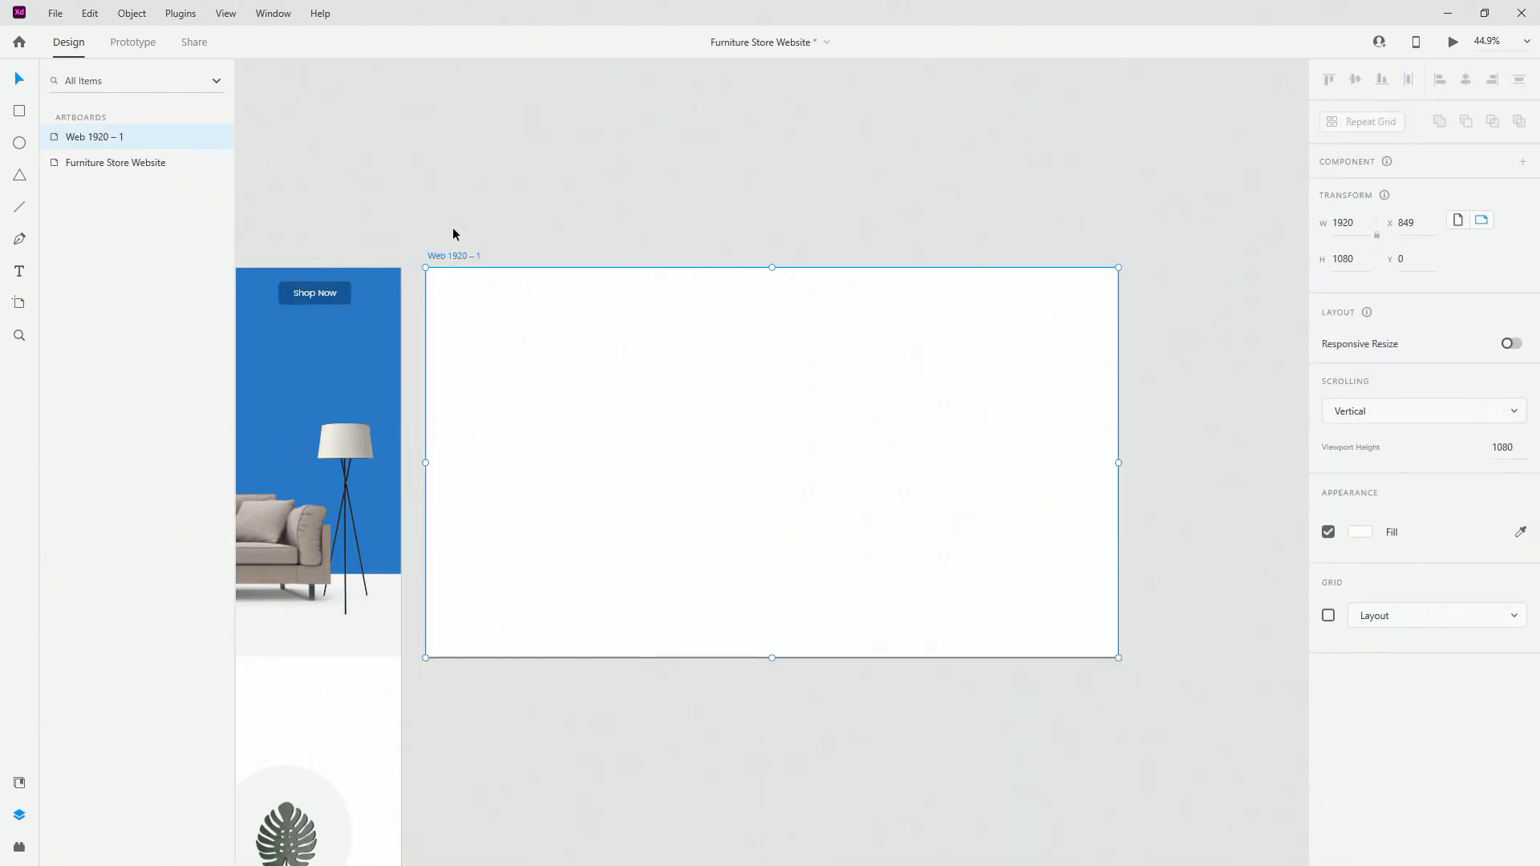
left_click(19, 302)
scroll(1449, 427, "down", 12)
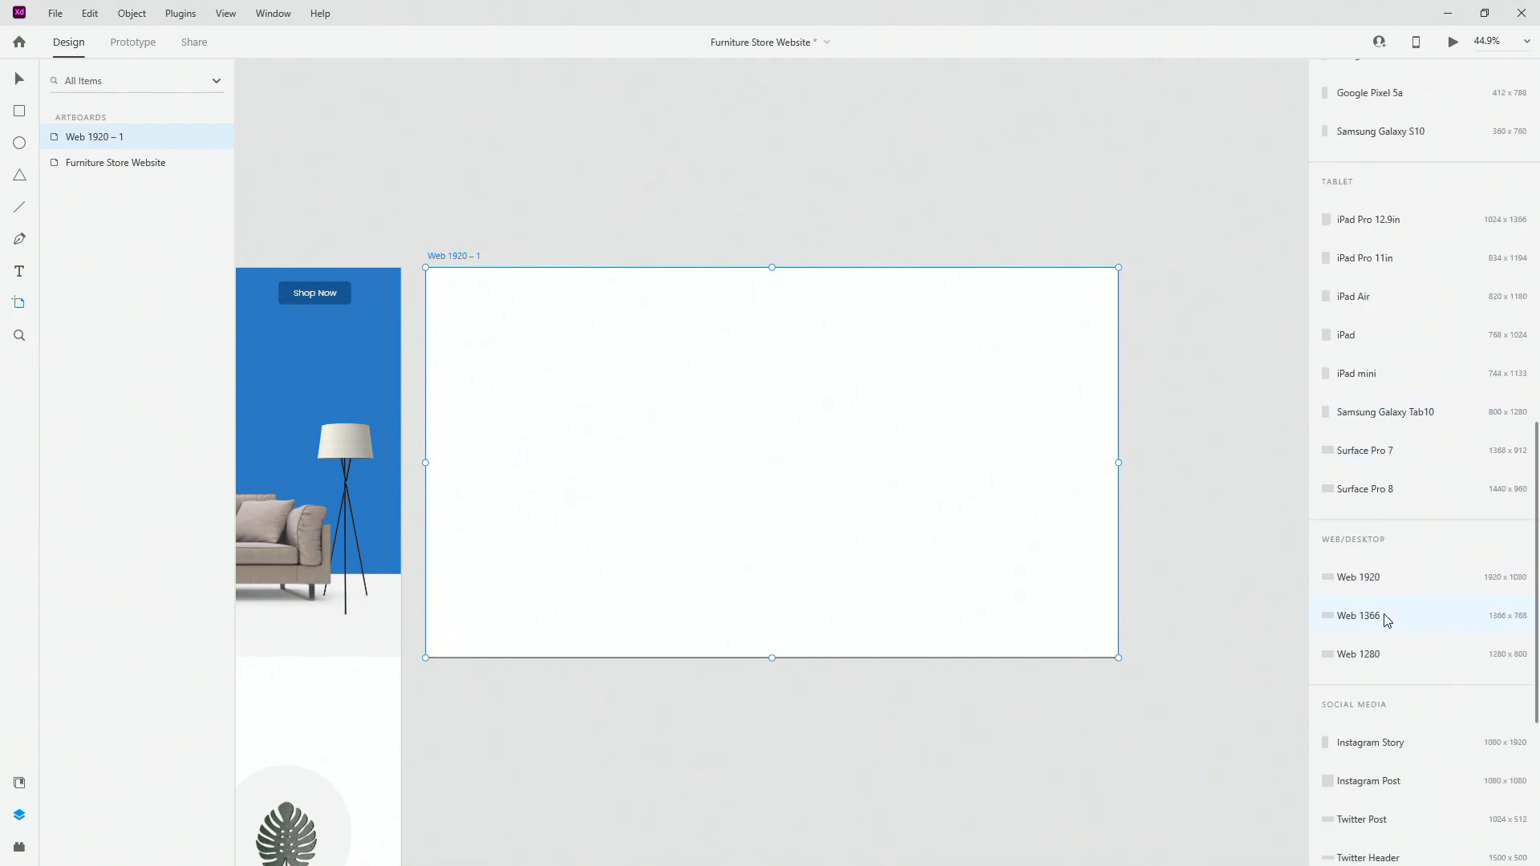
left_click(1387, 620)
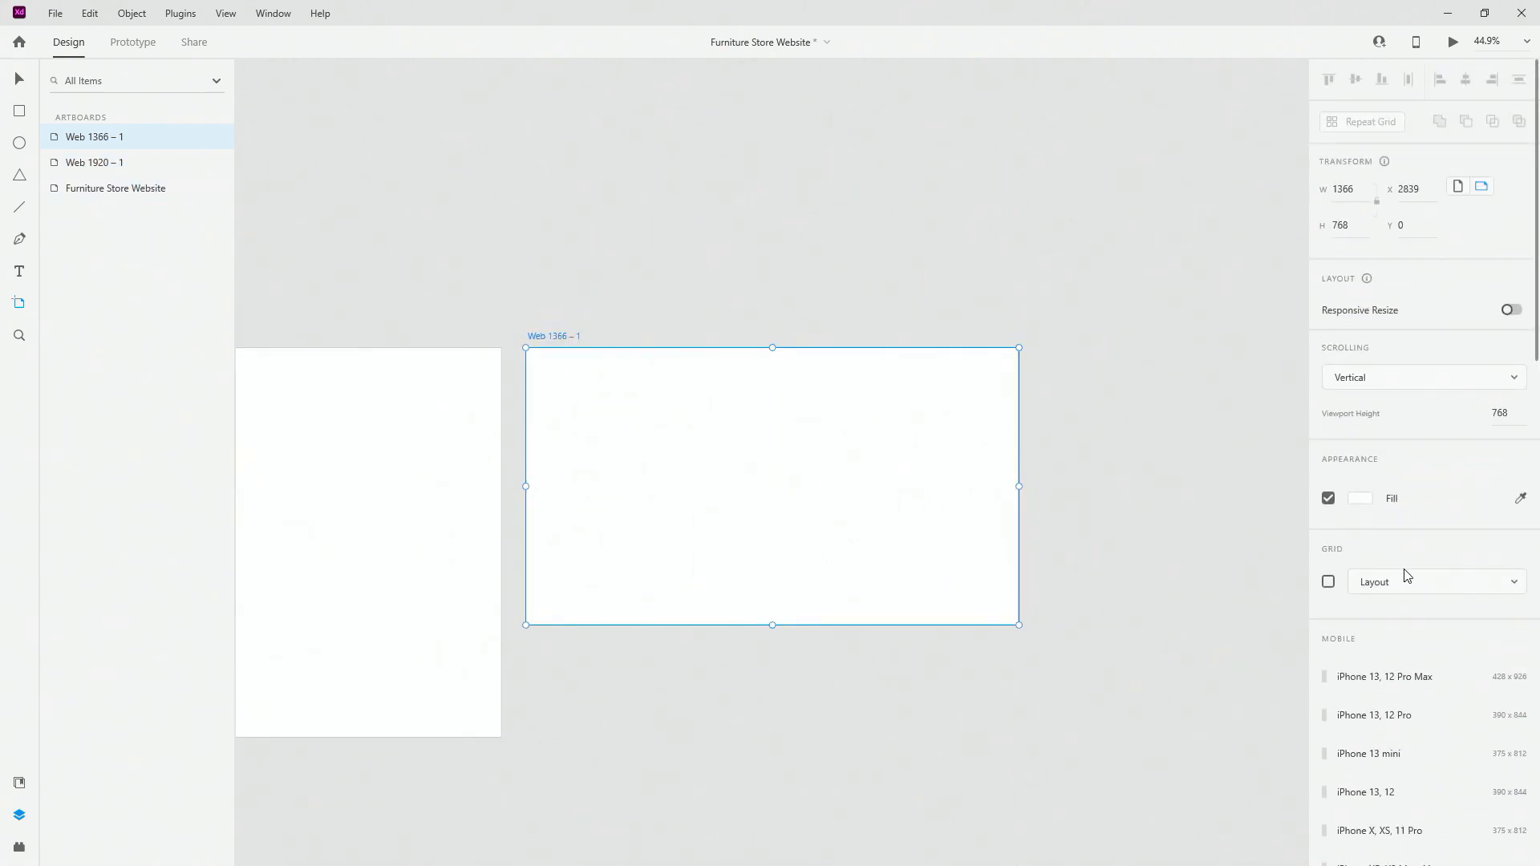
scroll(1404, 574, "down", 10)
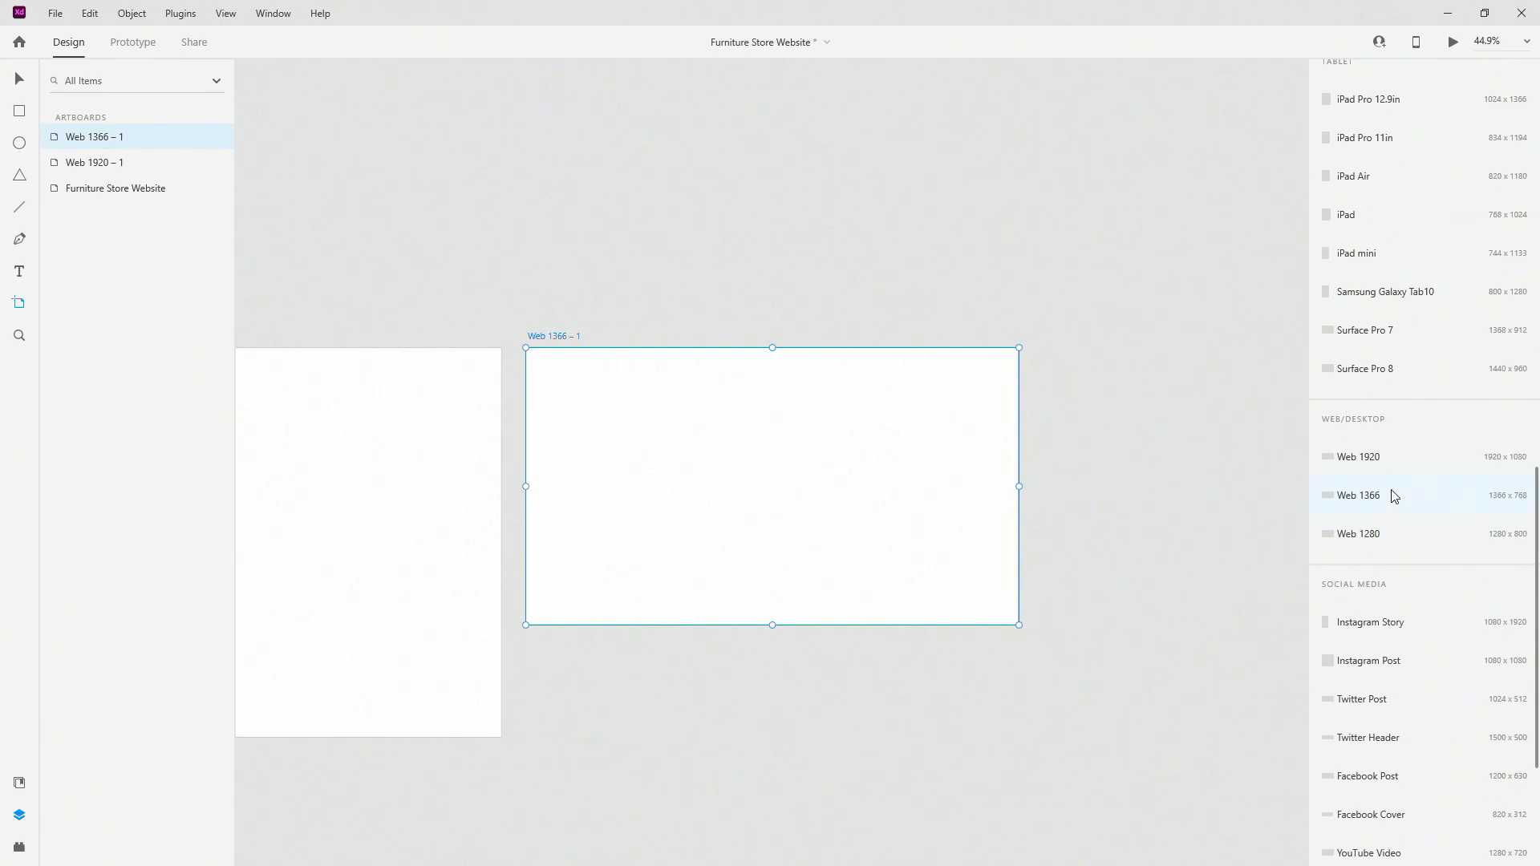
left_click(1391, 533)
scroll(1400, 275, "up", 5)
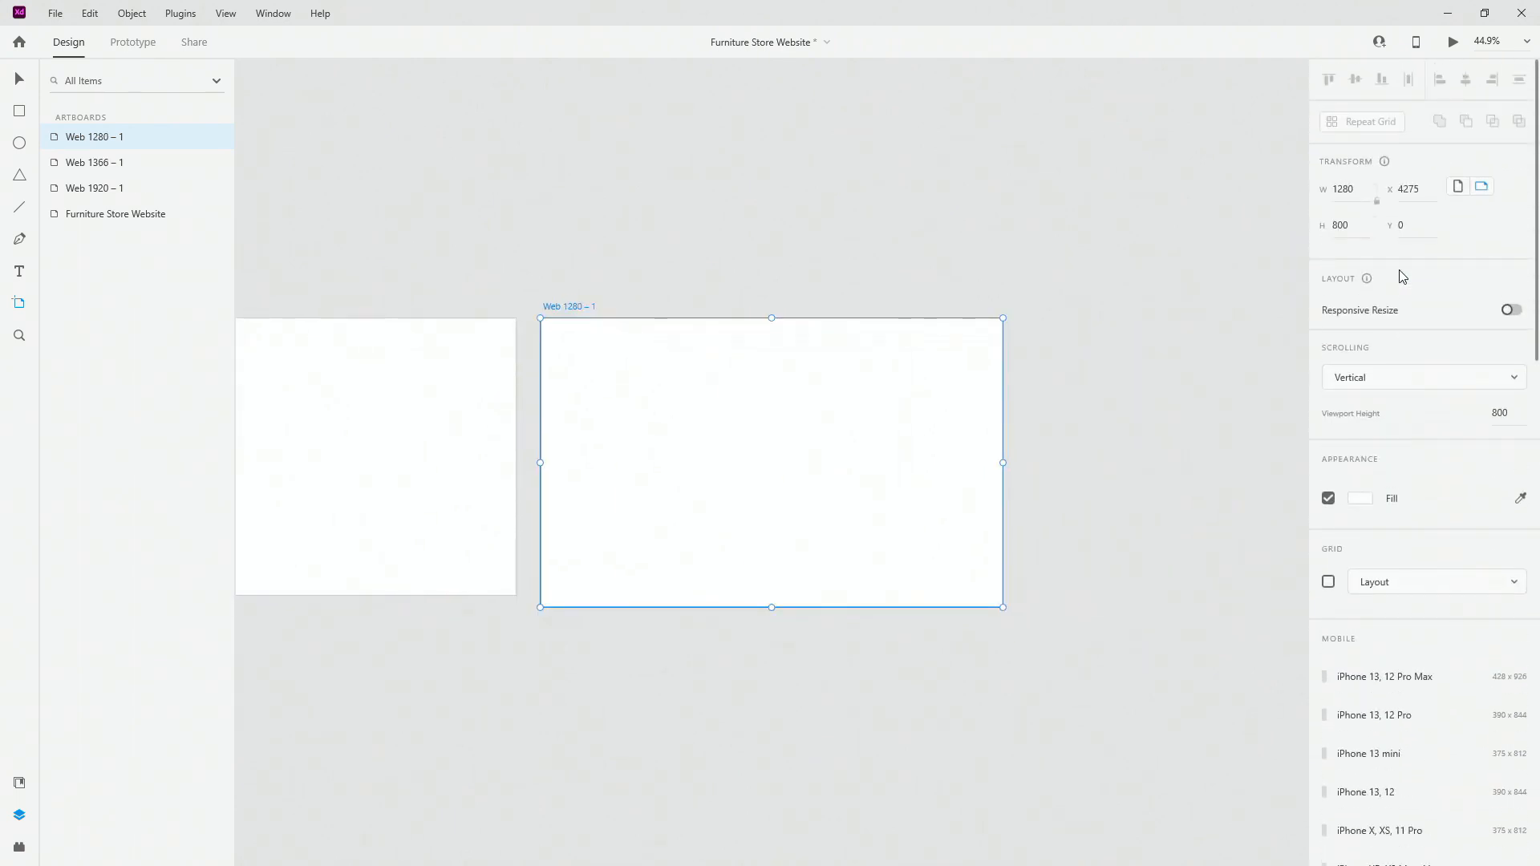
scroll(1195, 298, "down", 2)
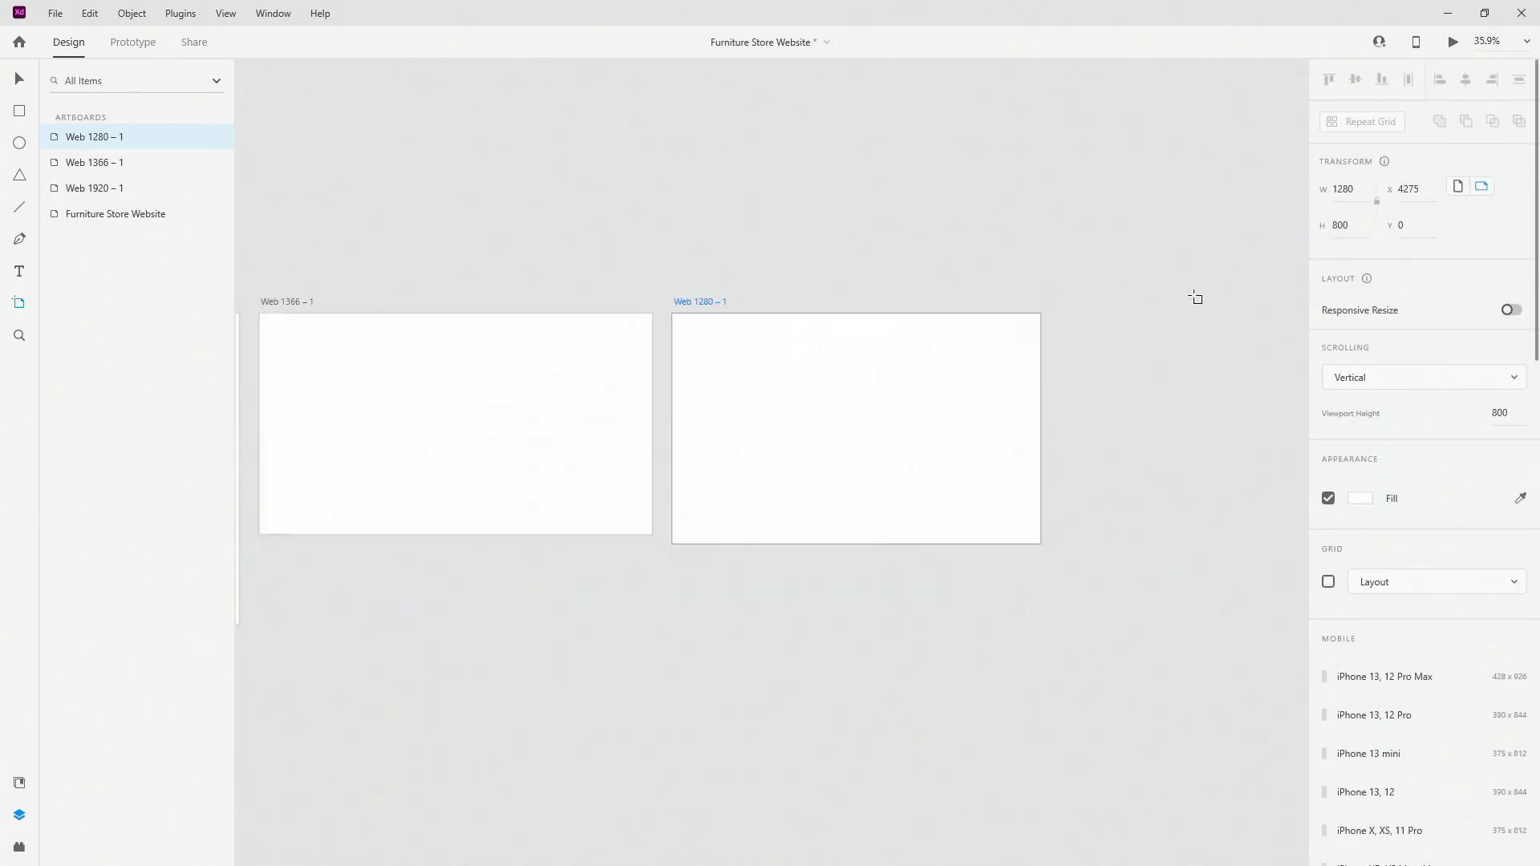
scroll(1195, 298, "down", 2)
left_click(20, 79)
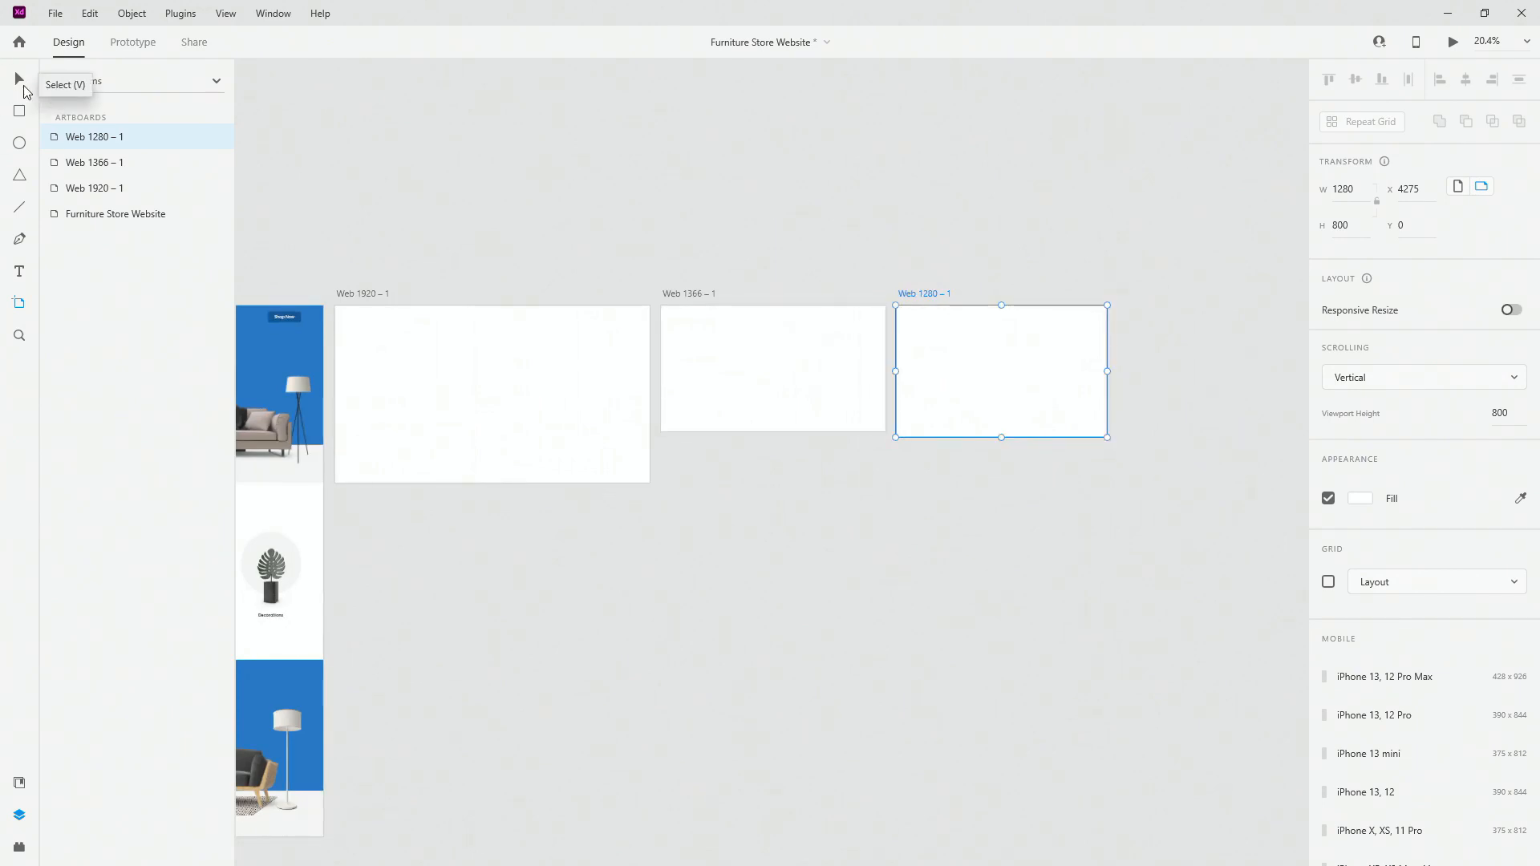
left_click(374, 293)
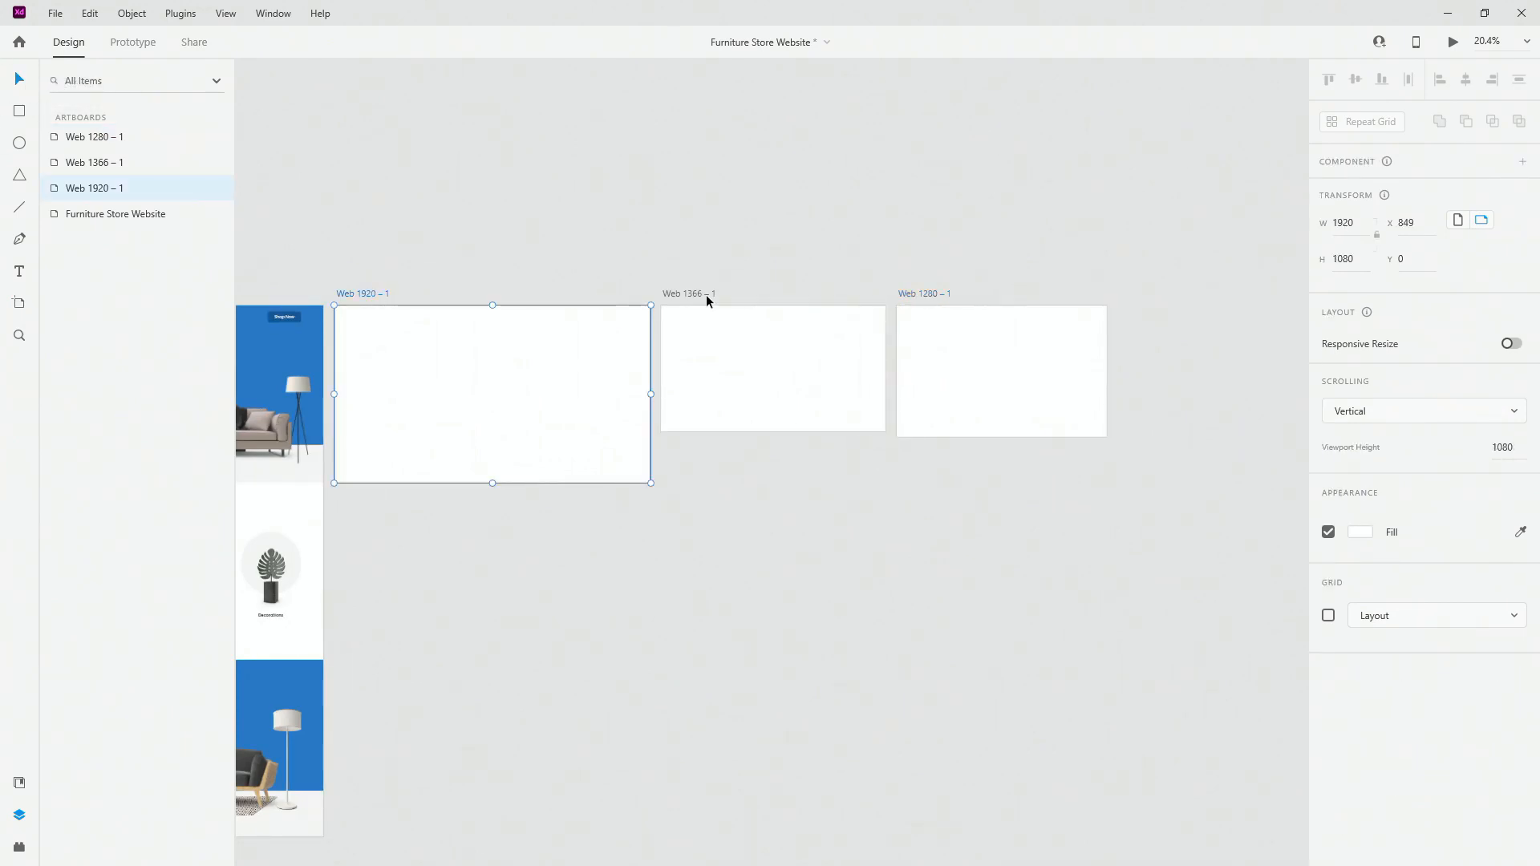
left_click(706, 294, "shift")
left_click(928, 294, "shift")
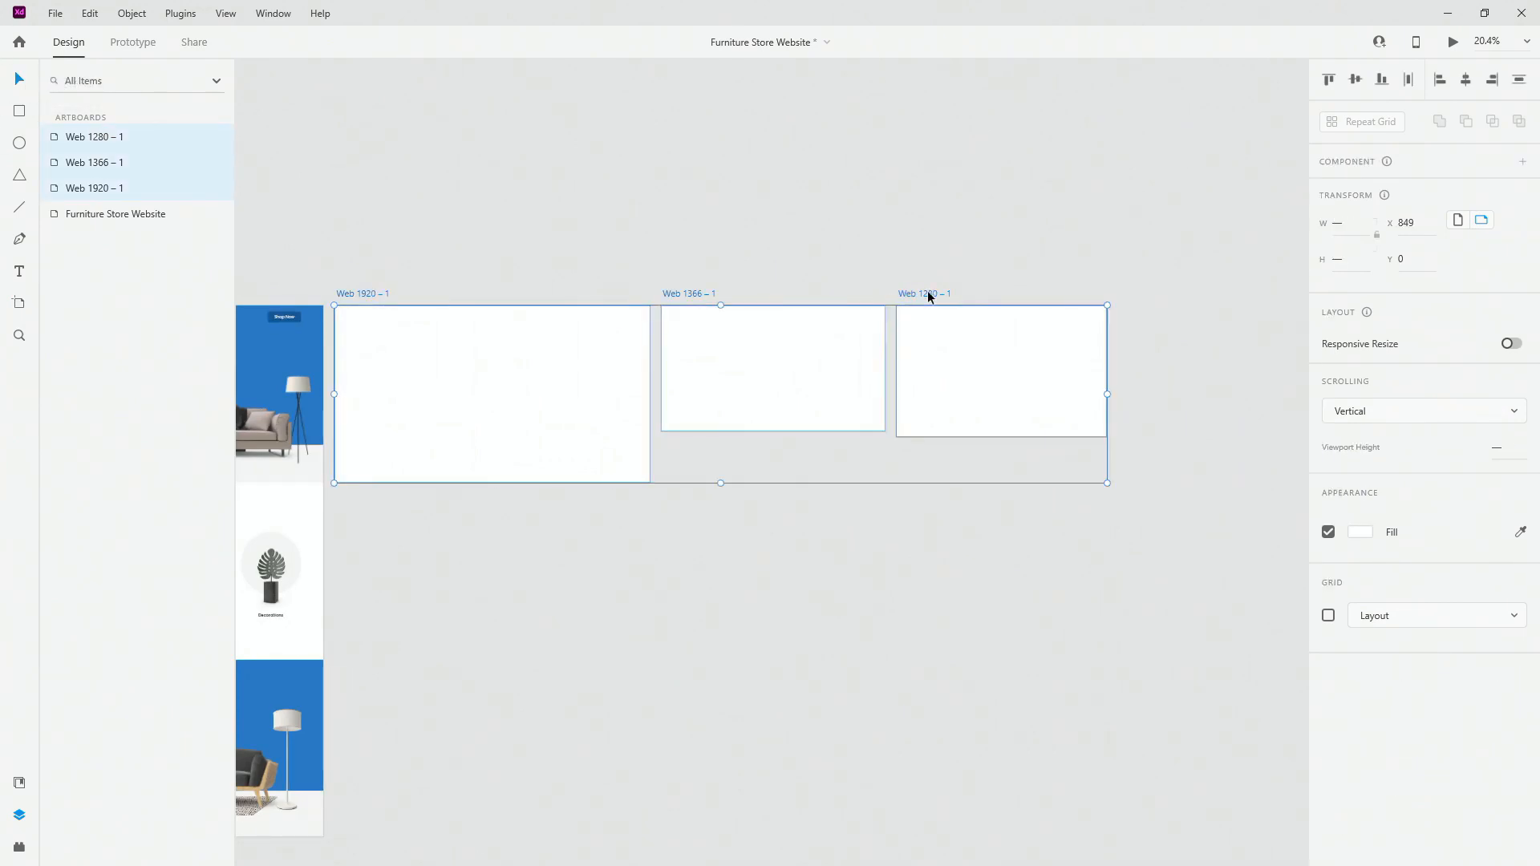
key("Delete")
key("ctrl+0")
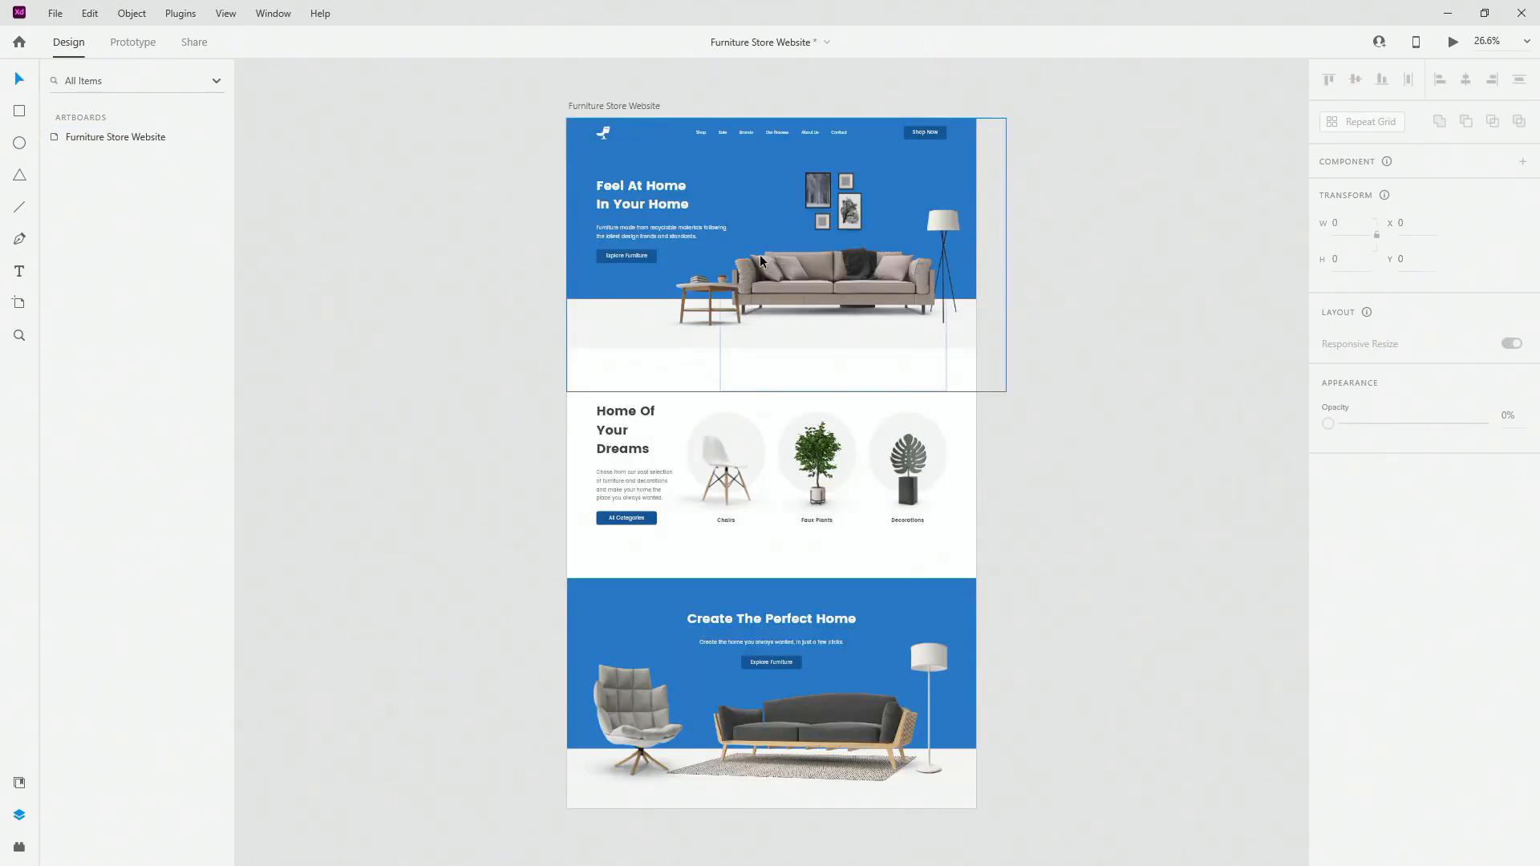
Step: Enter the hero group and select its hero-bg background layer
left_click(586, 108)
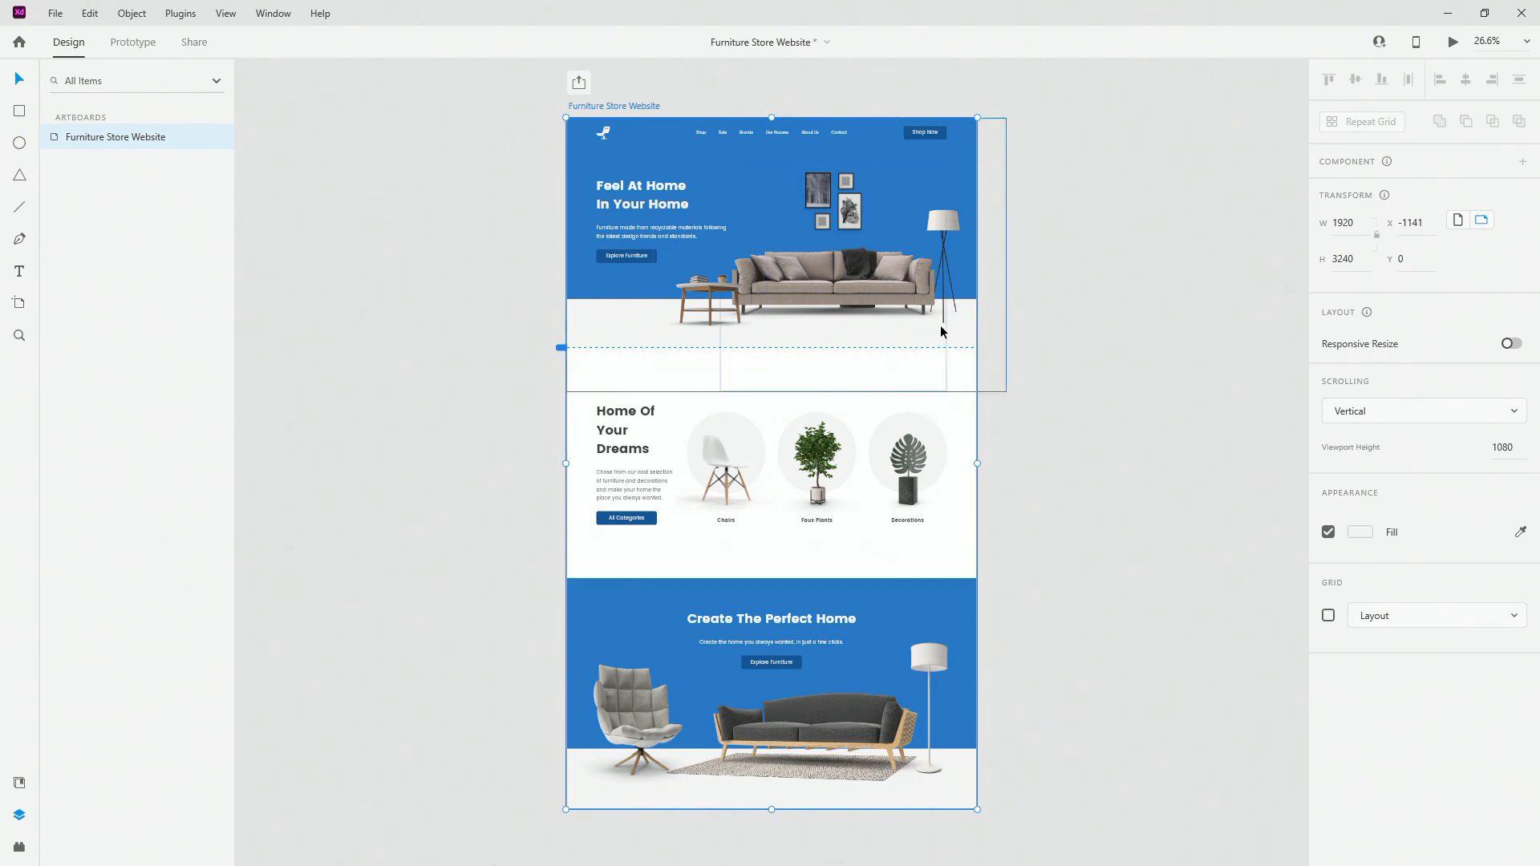
double_click(797, 203)
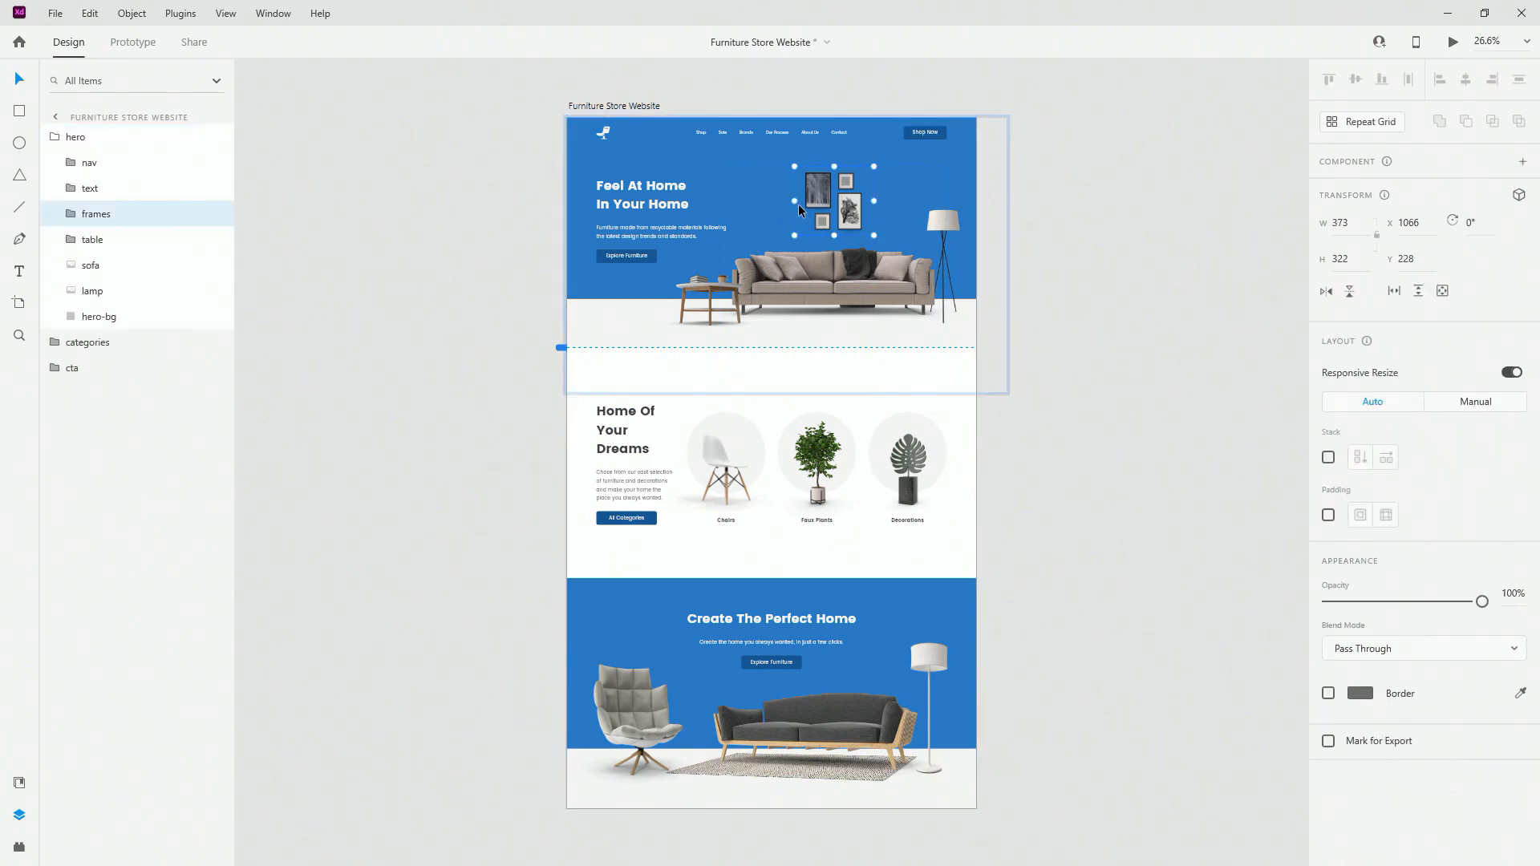
left_click(141, 317)
scroll(830, 181, "up", 5)
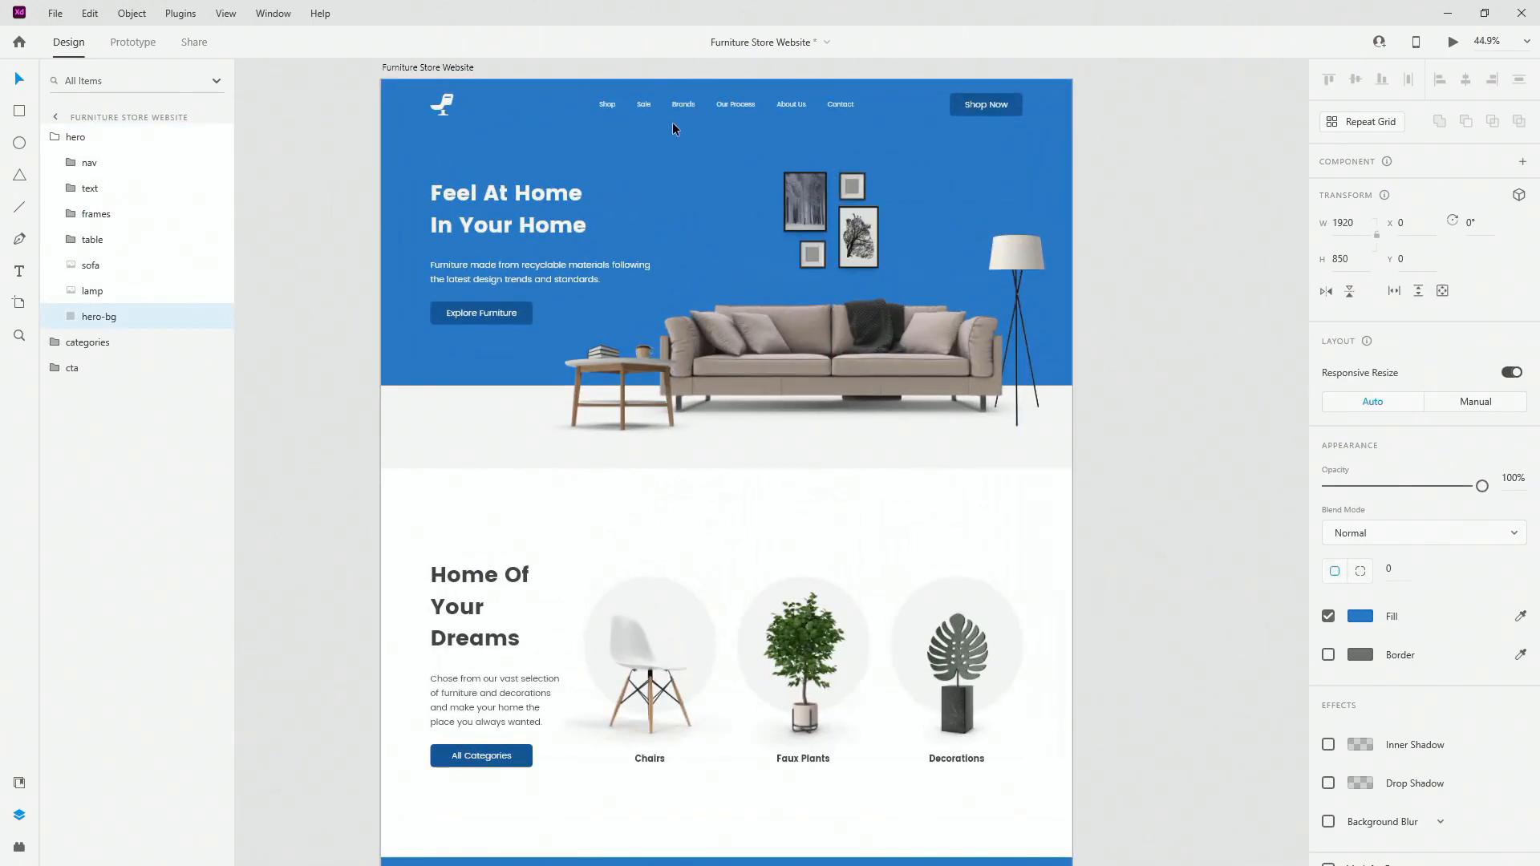
scroll(617, 332, "down", 3)
Step: Expand categories and cta, selecting categories-bg and the CTA background, then collapse cta
left_click(618, 349)
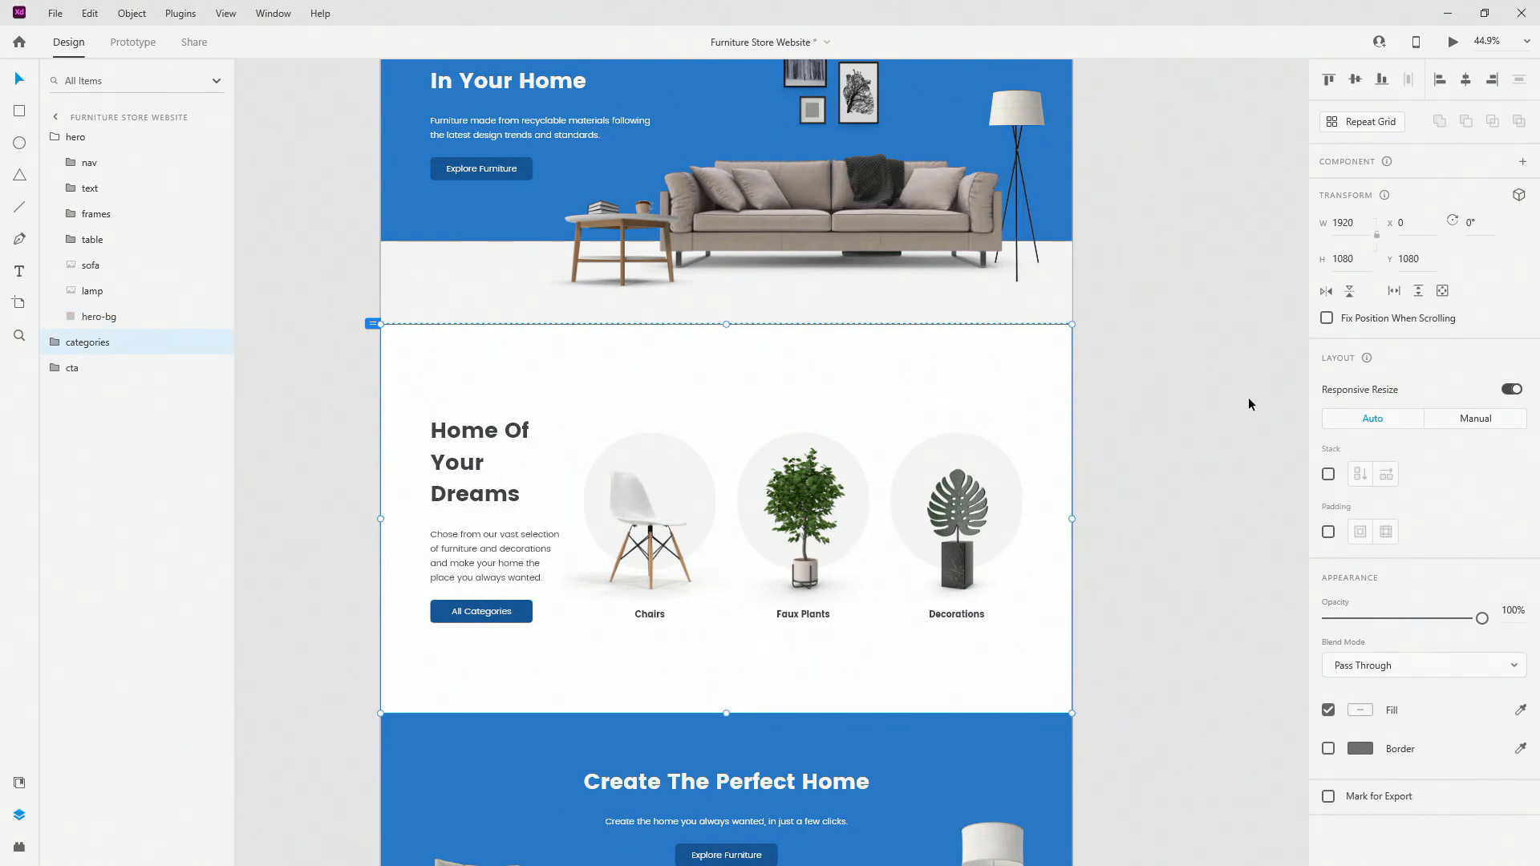
left_click(55, 343)
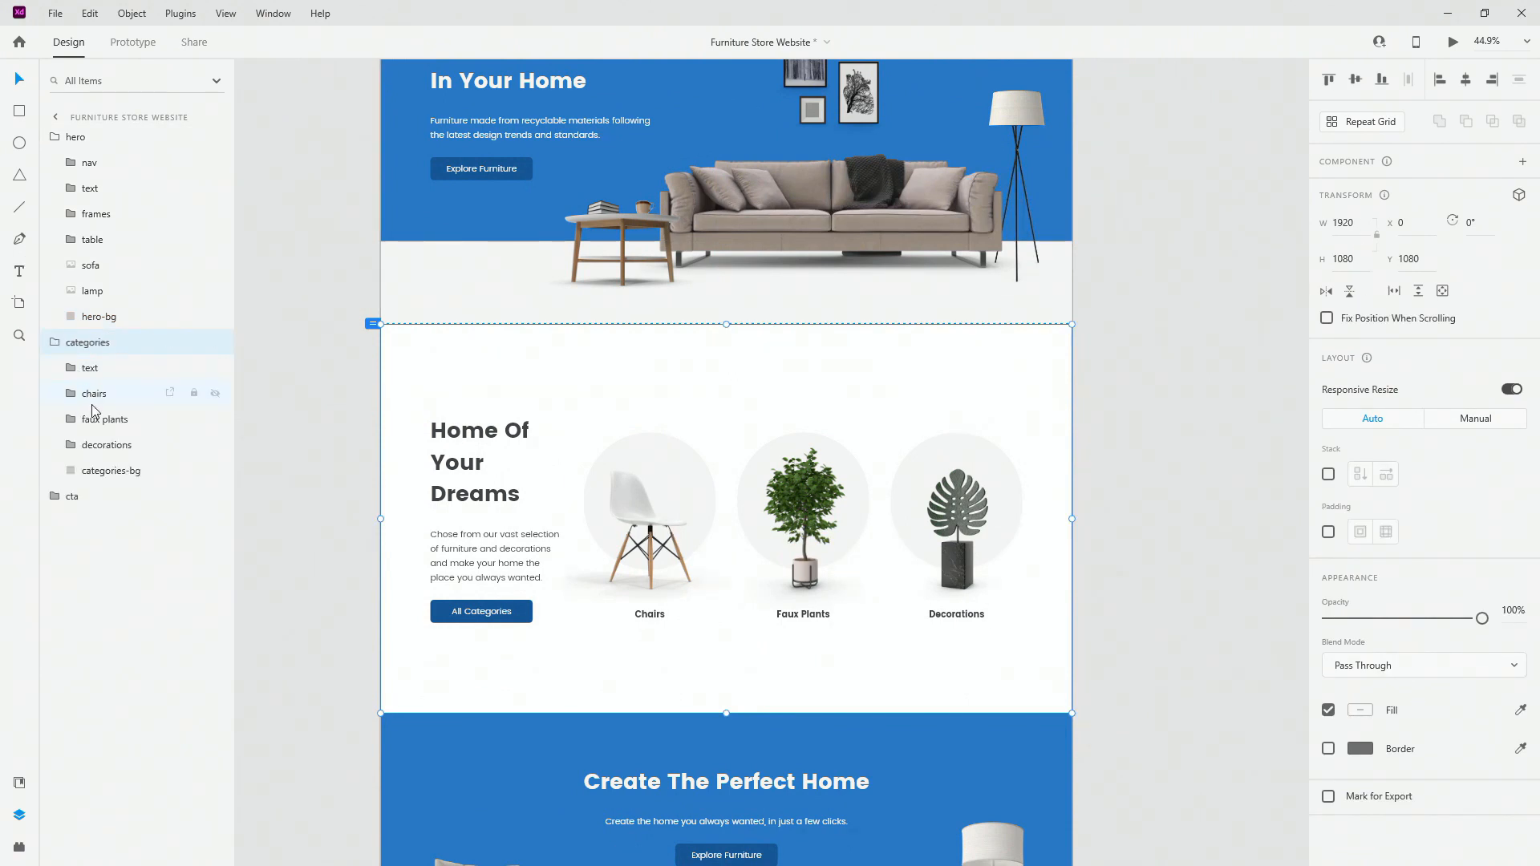
left_click(117, 471)
scroll(754, 490, "down", 4)
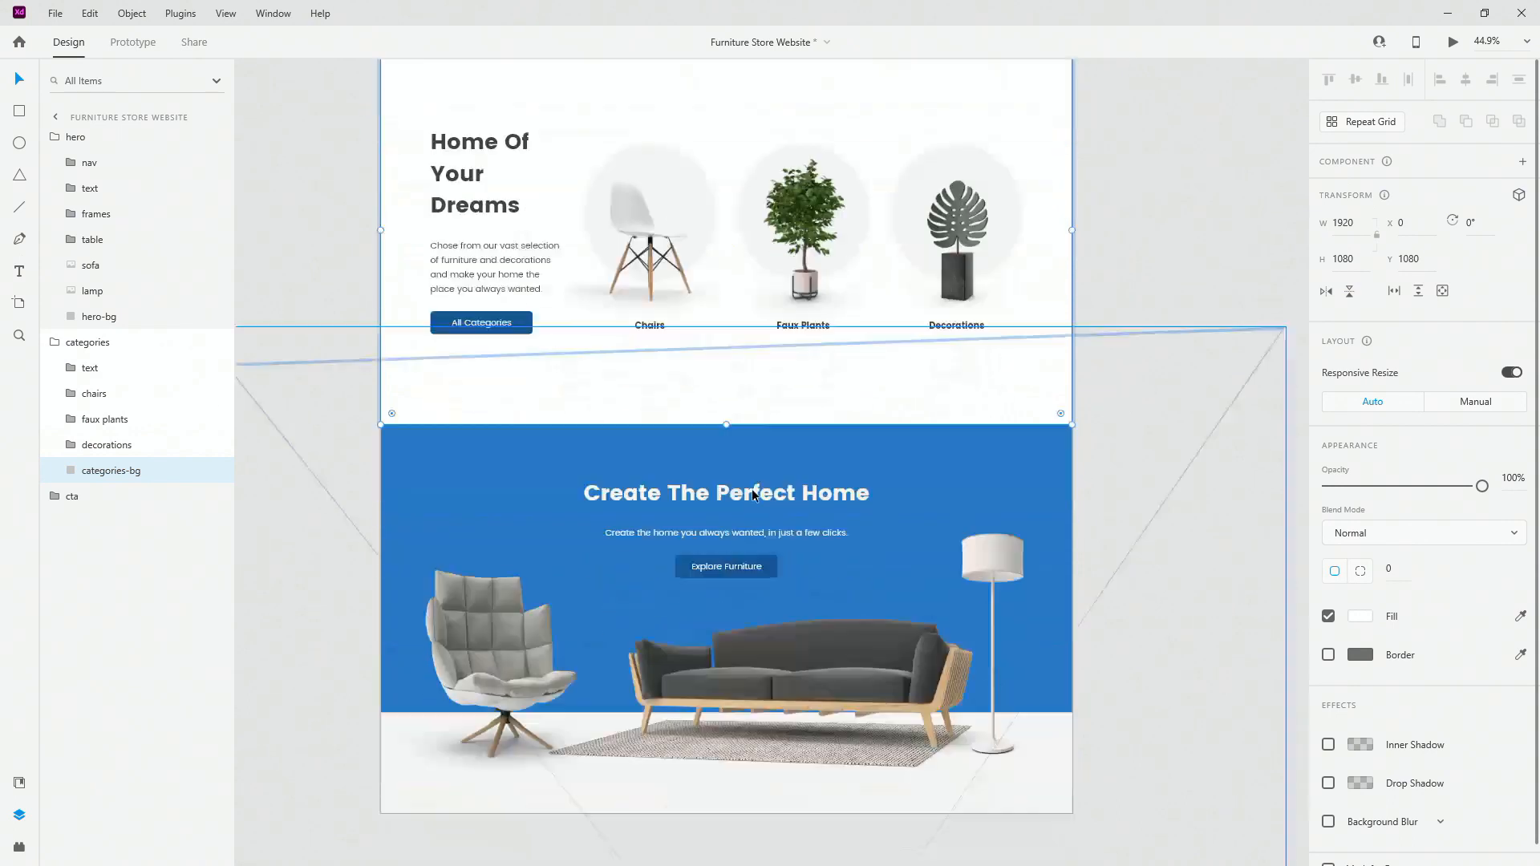
double_click(436, 435)
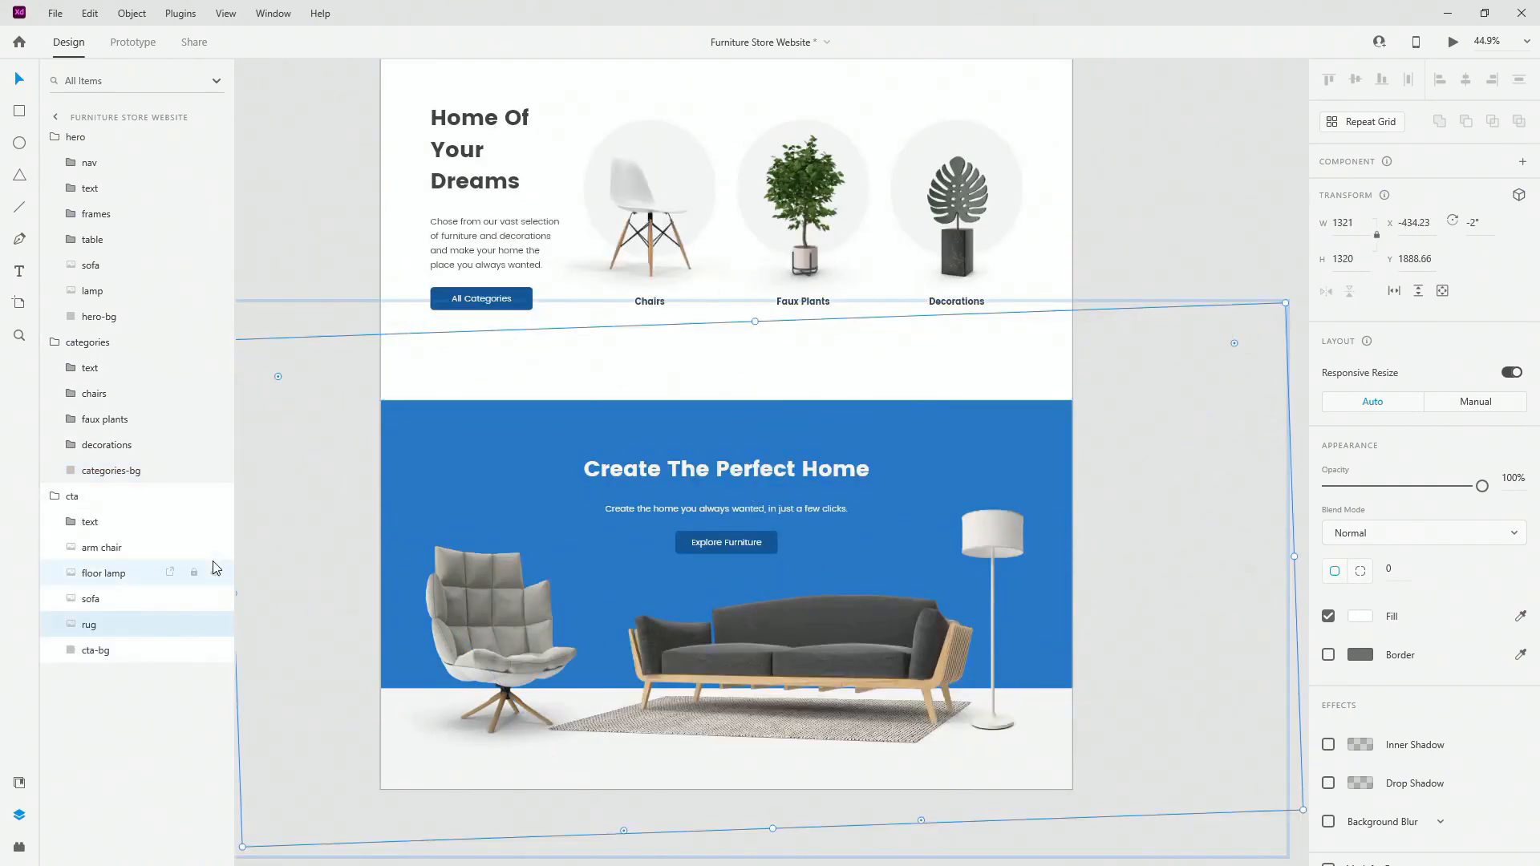
left_click(119, 649)
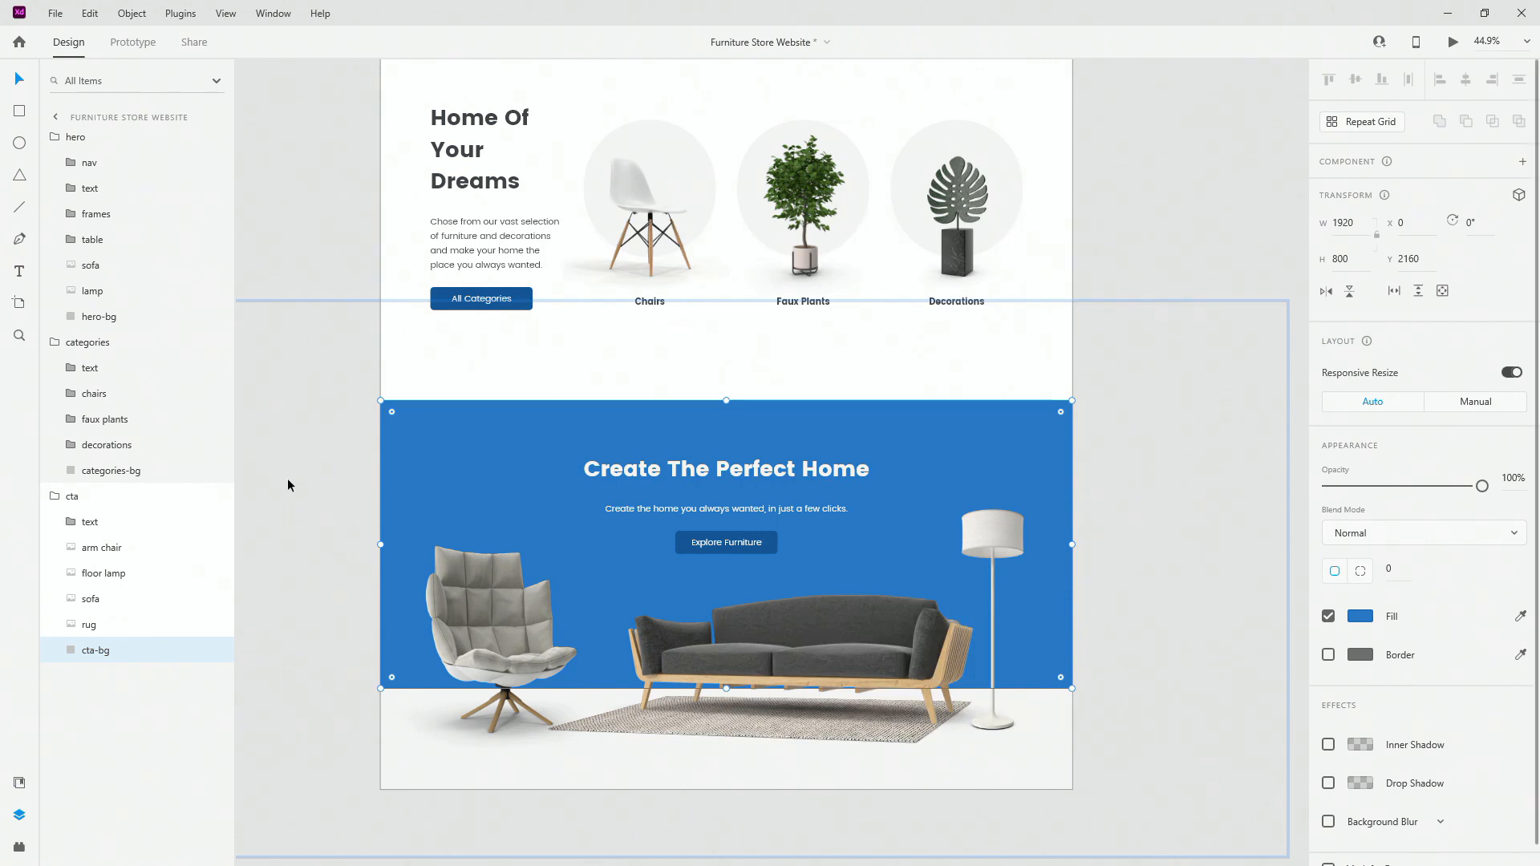
left_click(64, 496)
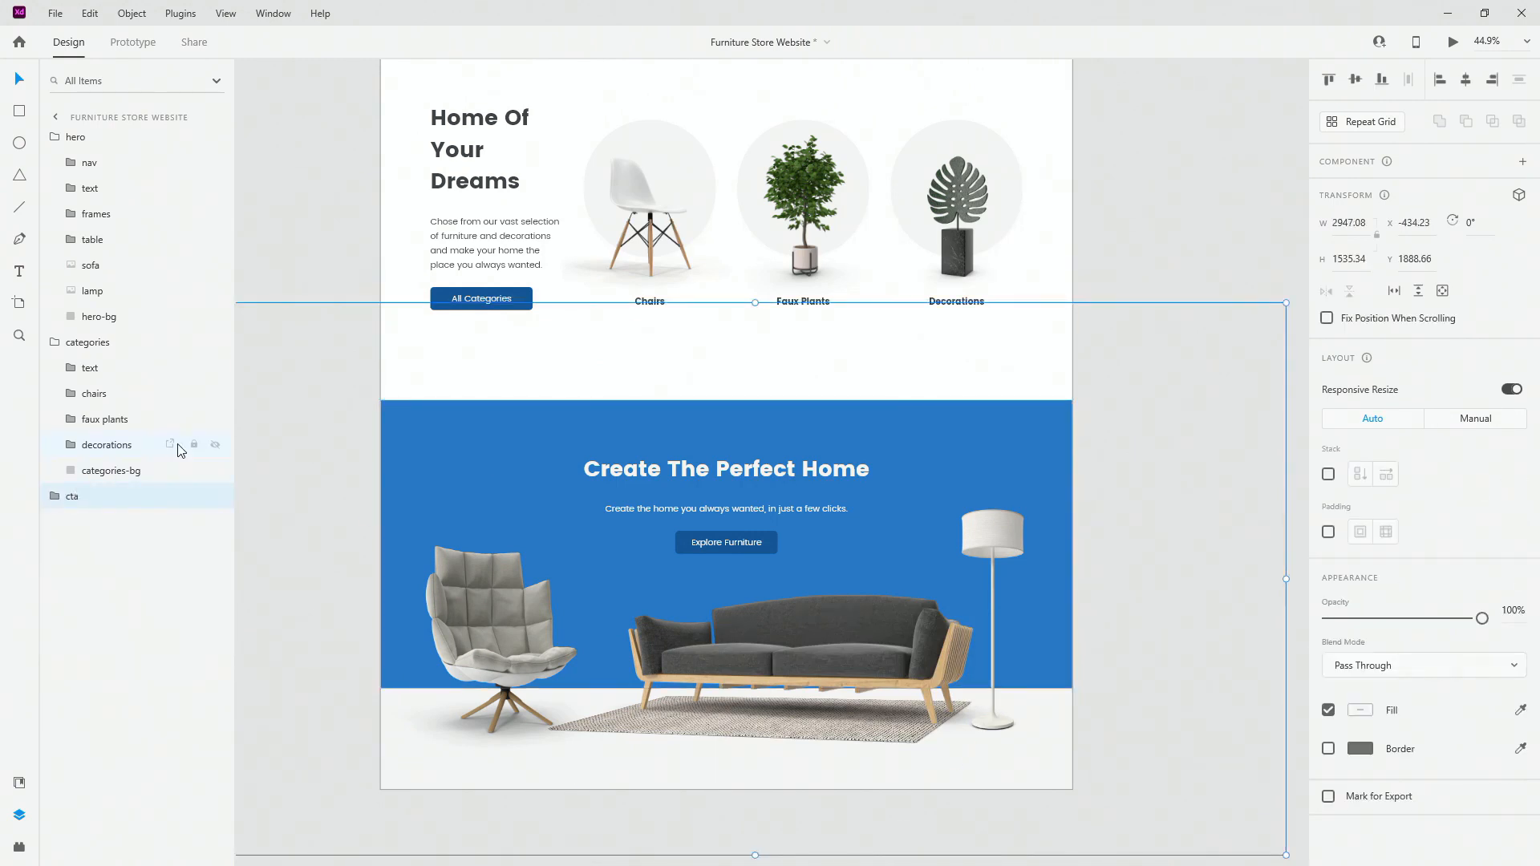
key("ctrl+Return")
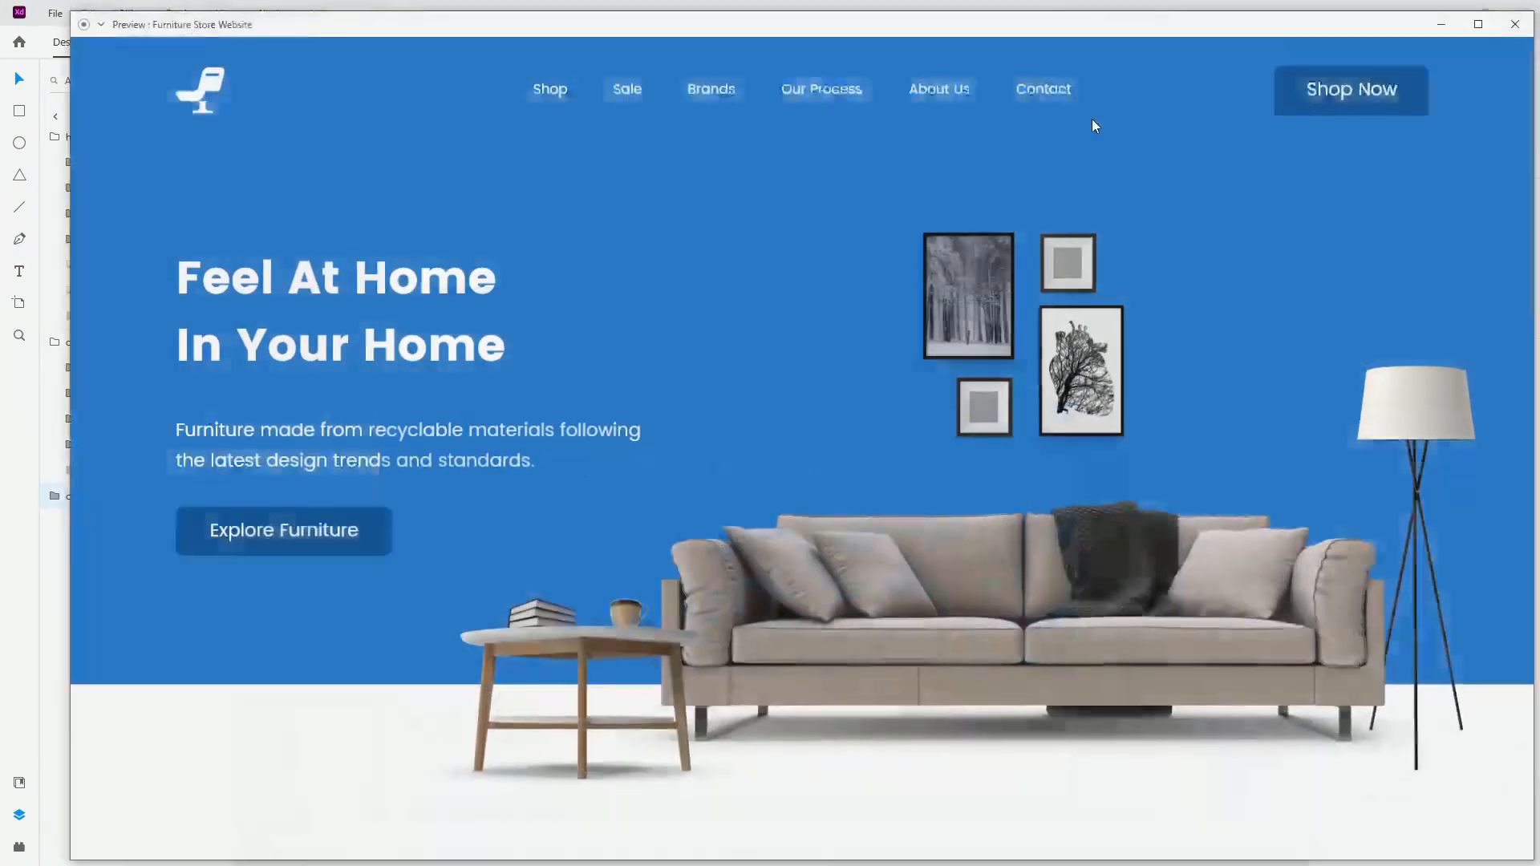
left_click(1479, 24)
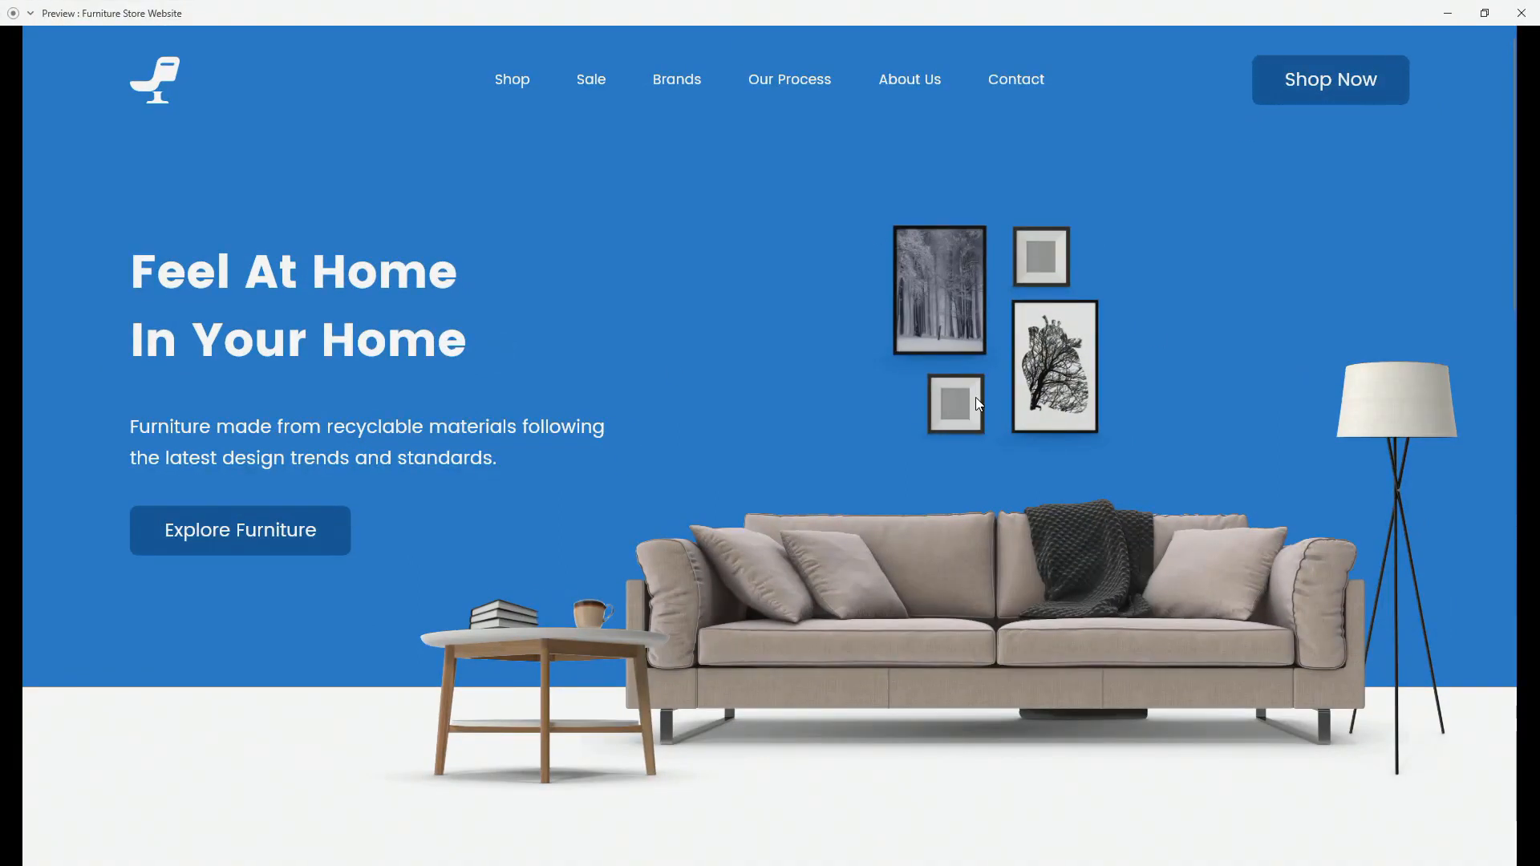
scroll(732, 233, "down", 9)
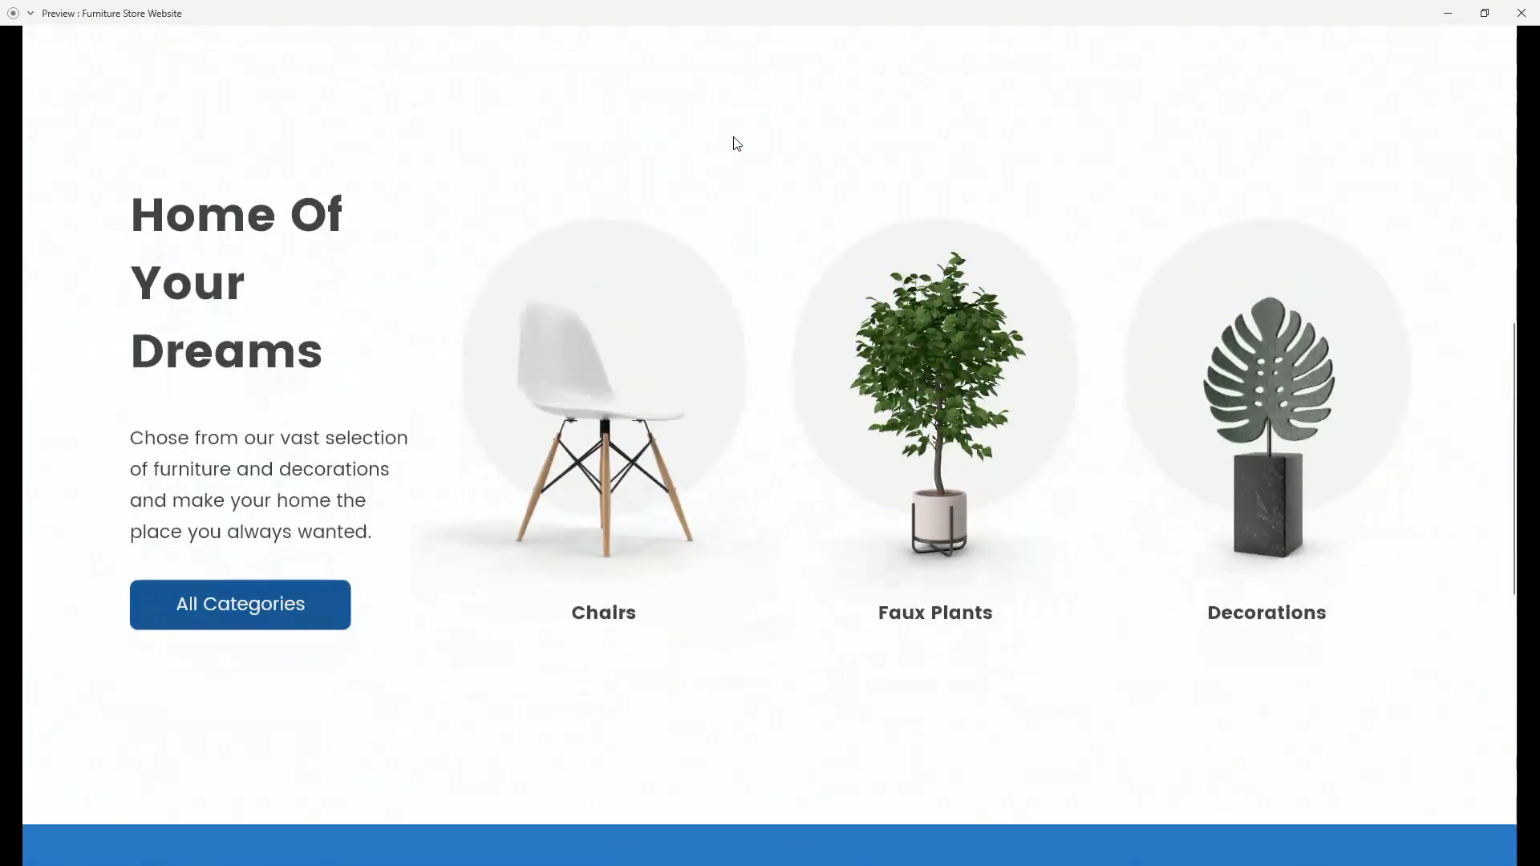
scroll(806, 164, "down", 5)
scroll(800, 210, "down", 4)
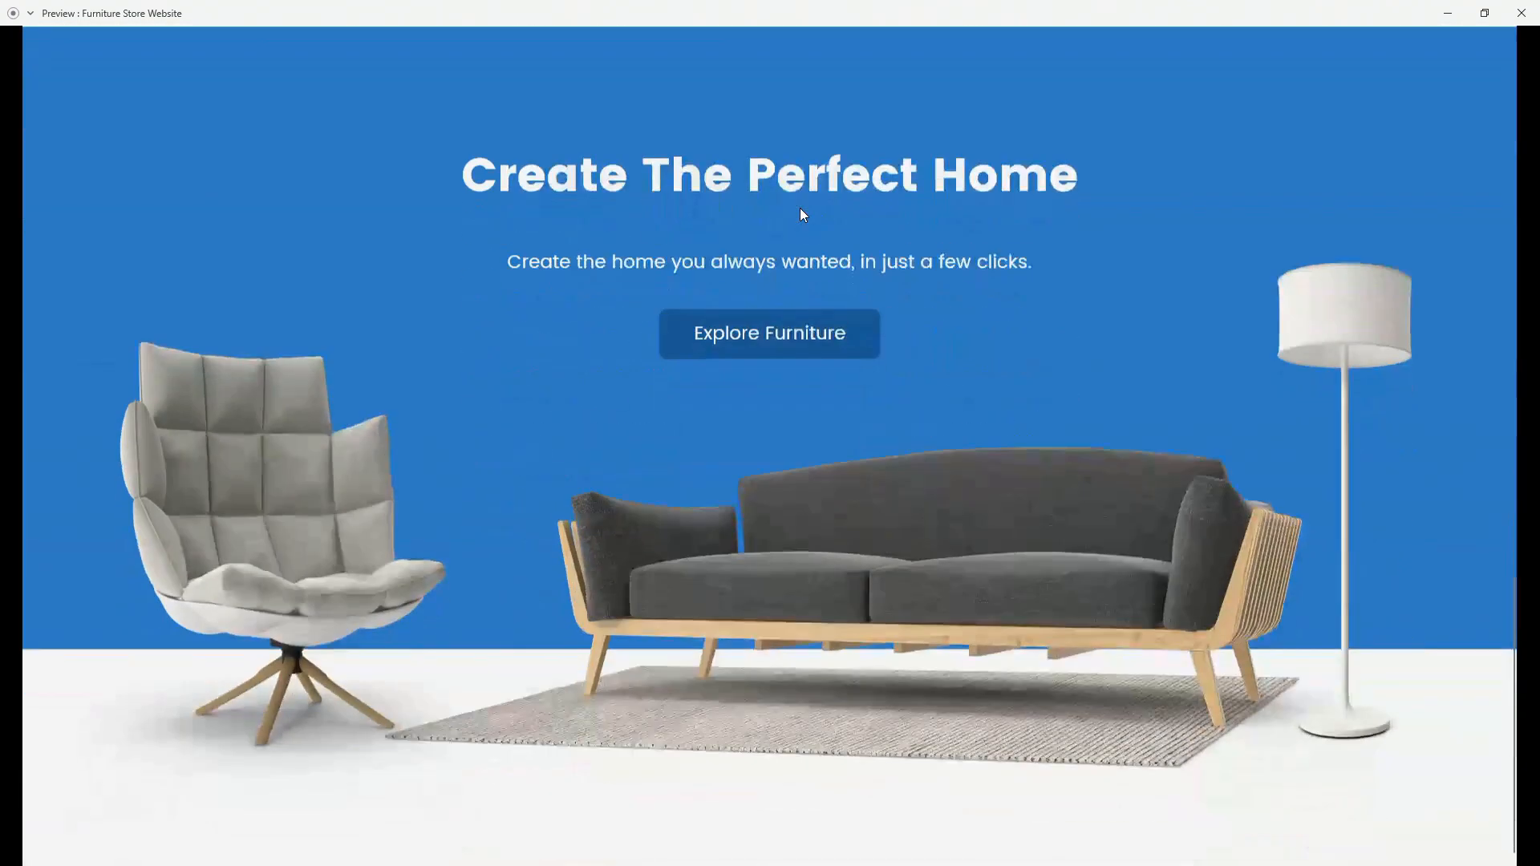
left_click(1522, 13)
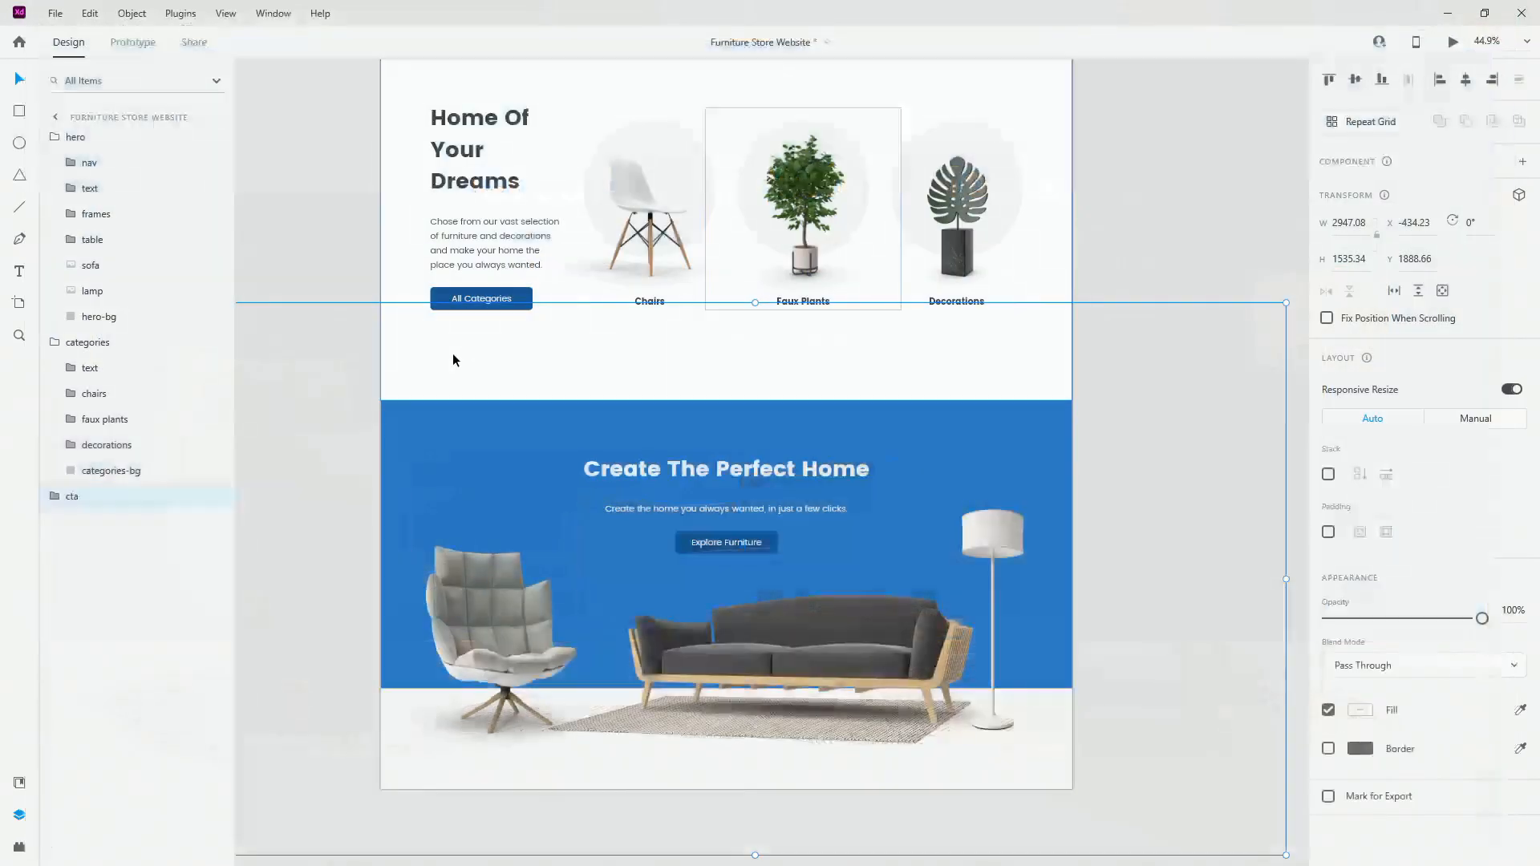
scroll(526, 383, "down", 3)
scroll(527, 391, "up", 3)
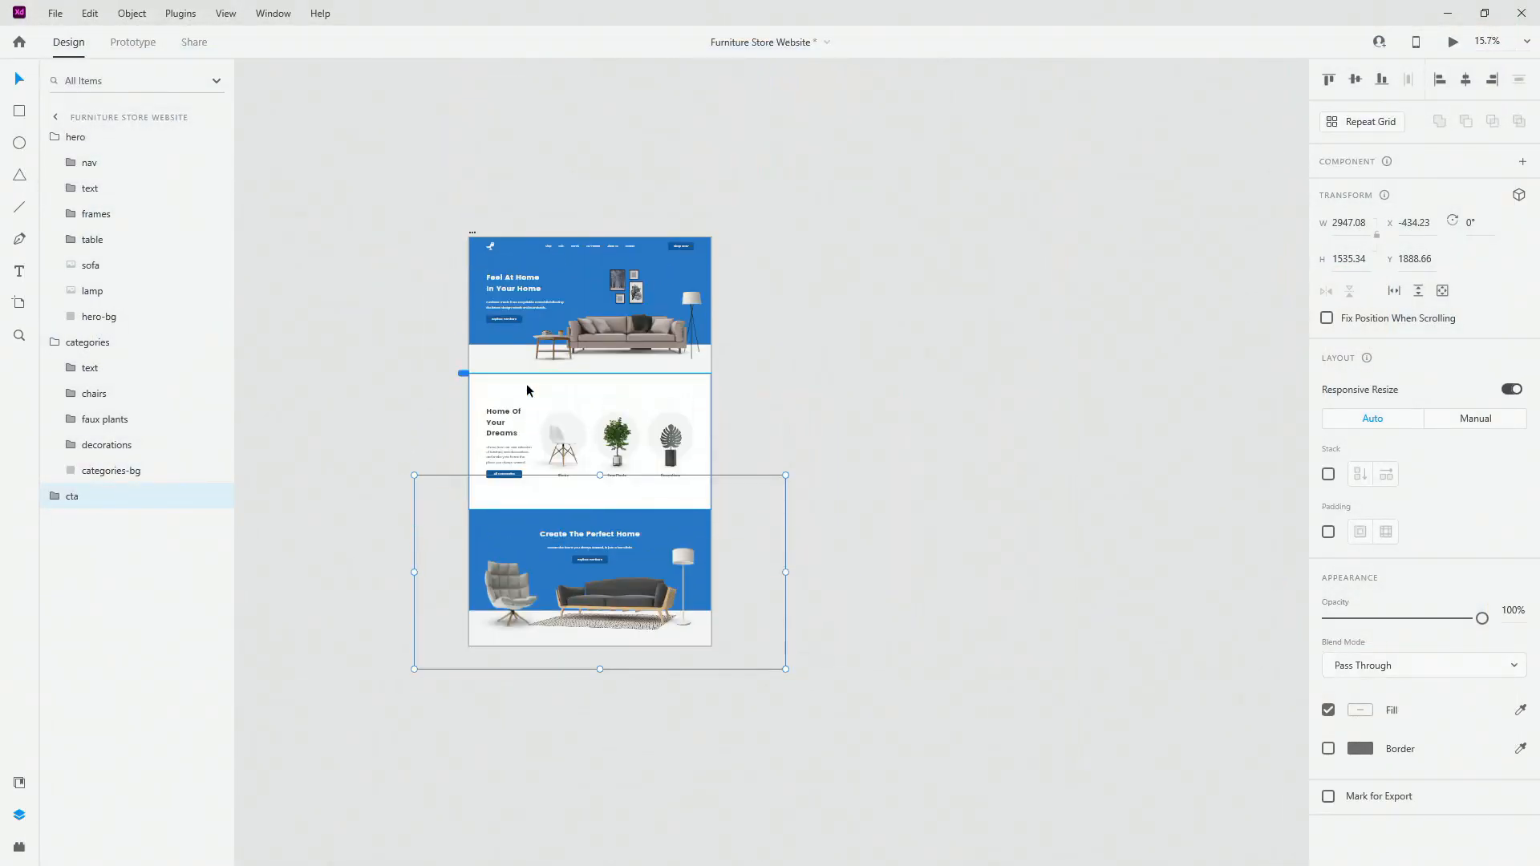
scroll(688, 354, "up", 6)
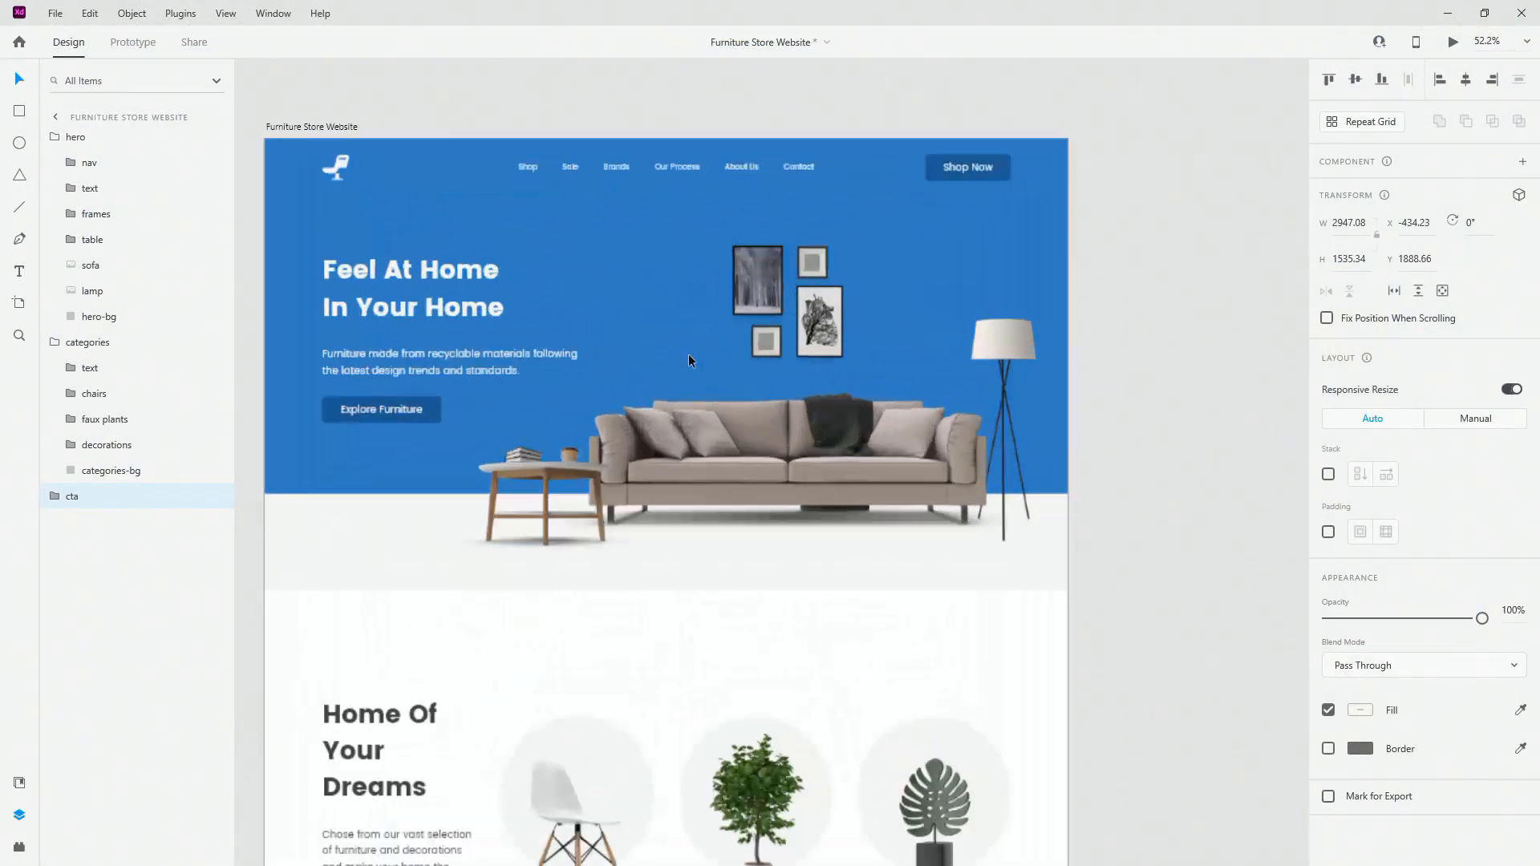
double_click(779, 270)
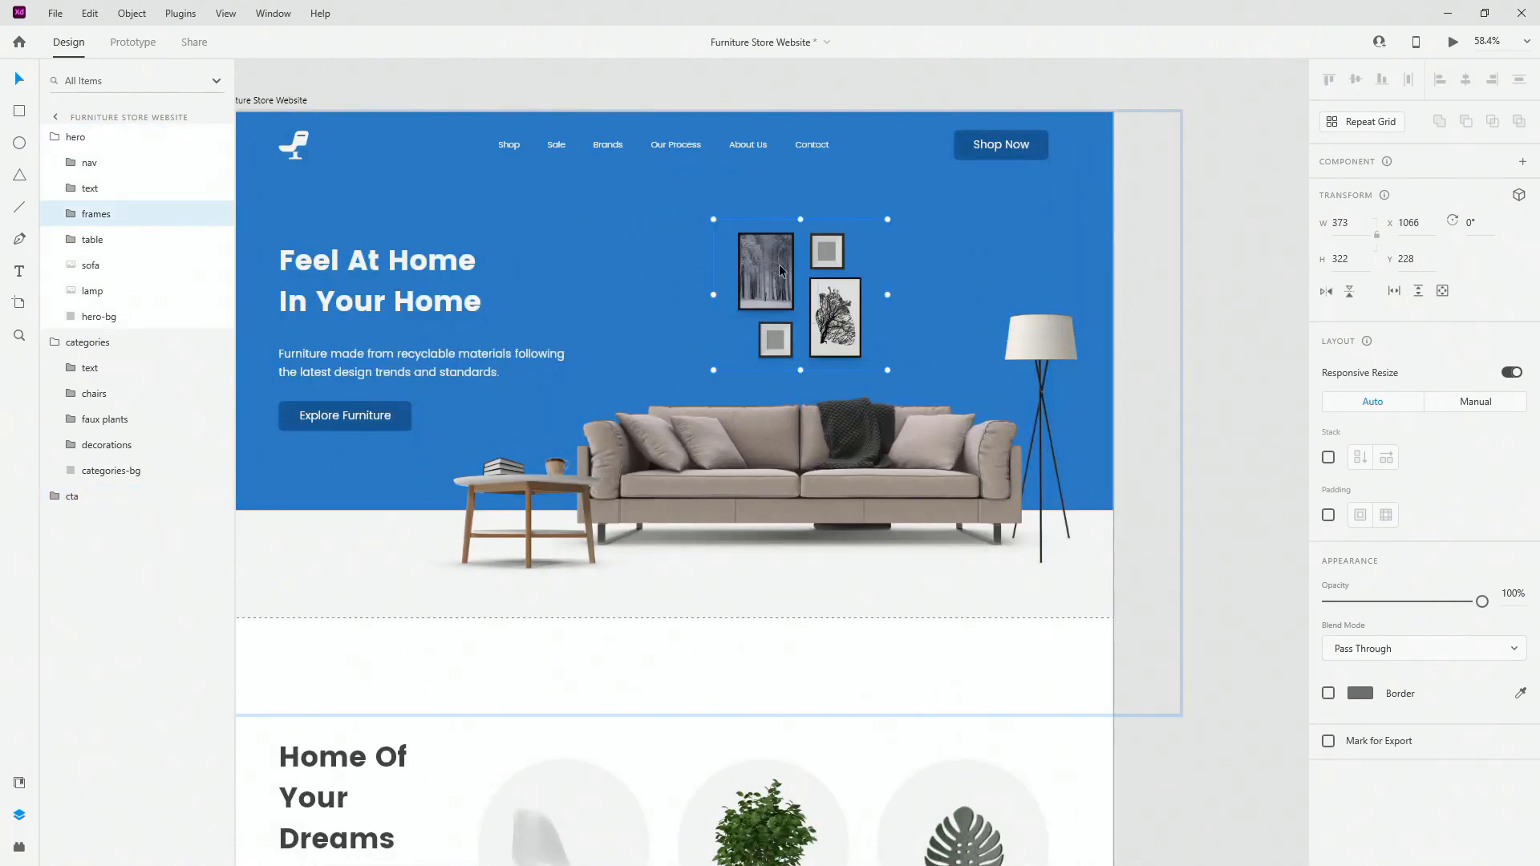
left_click(1034, 332)
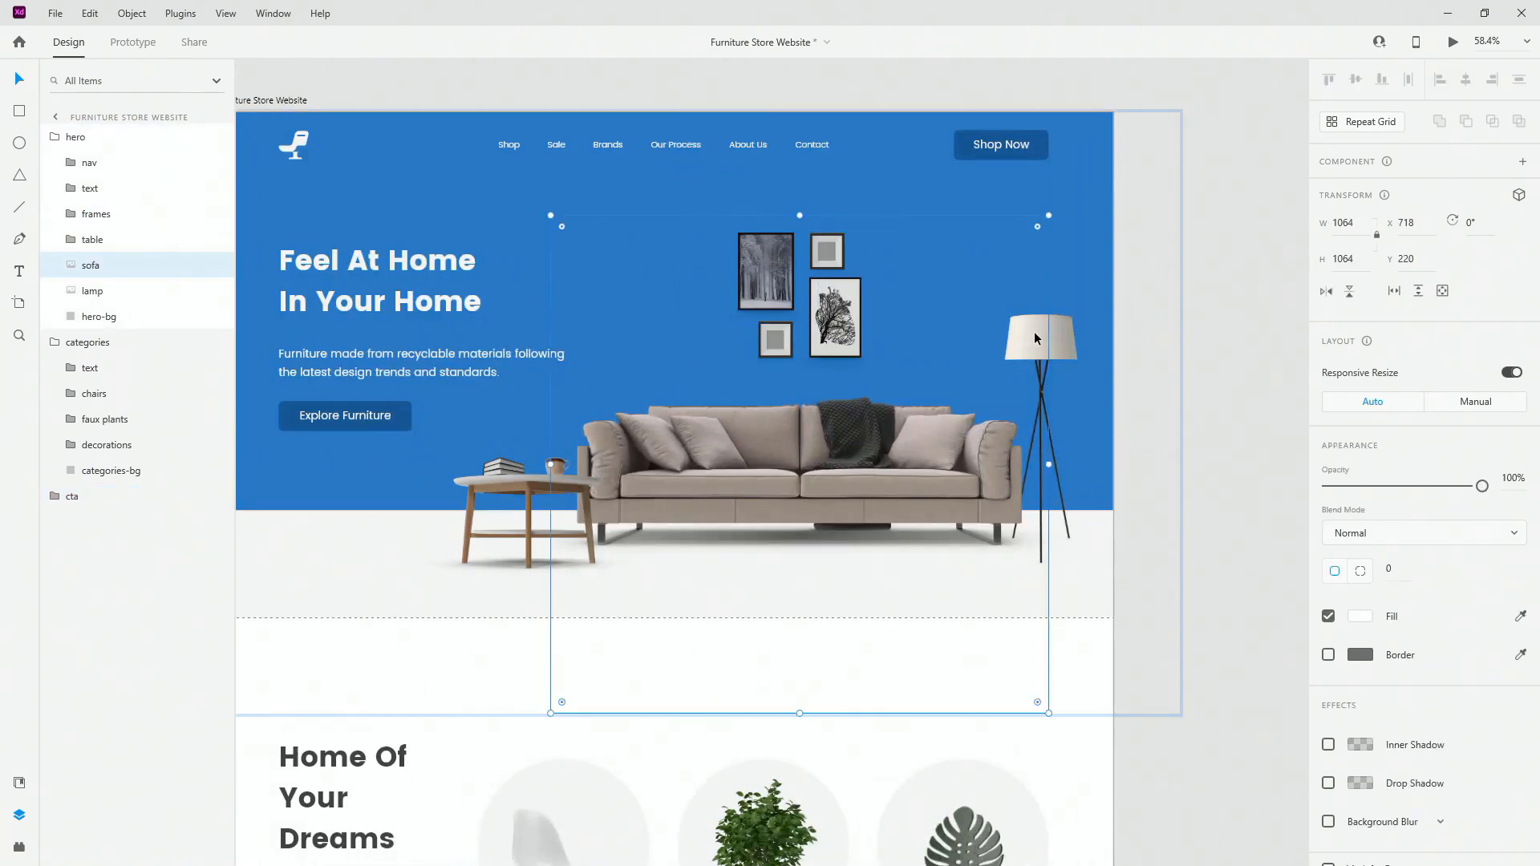
left_click(487, 491)
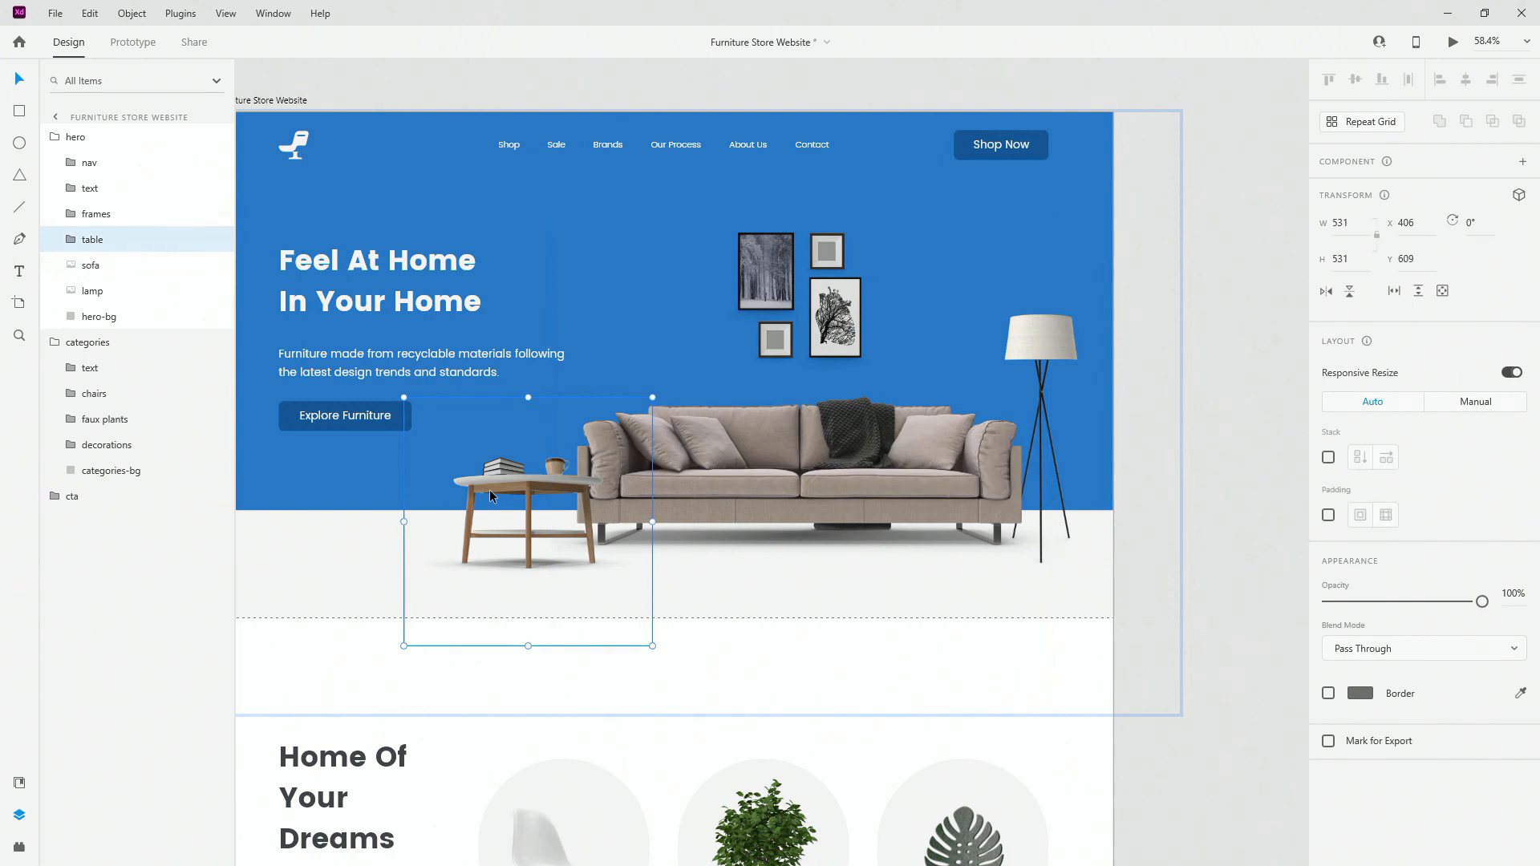
left_click(67, 239)
left_click(101, 264)
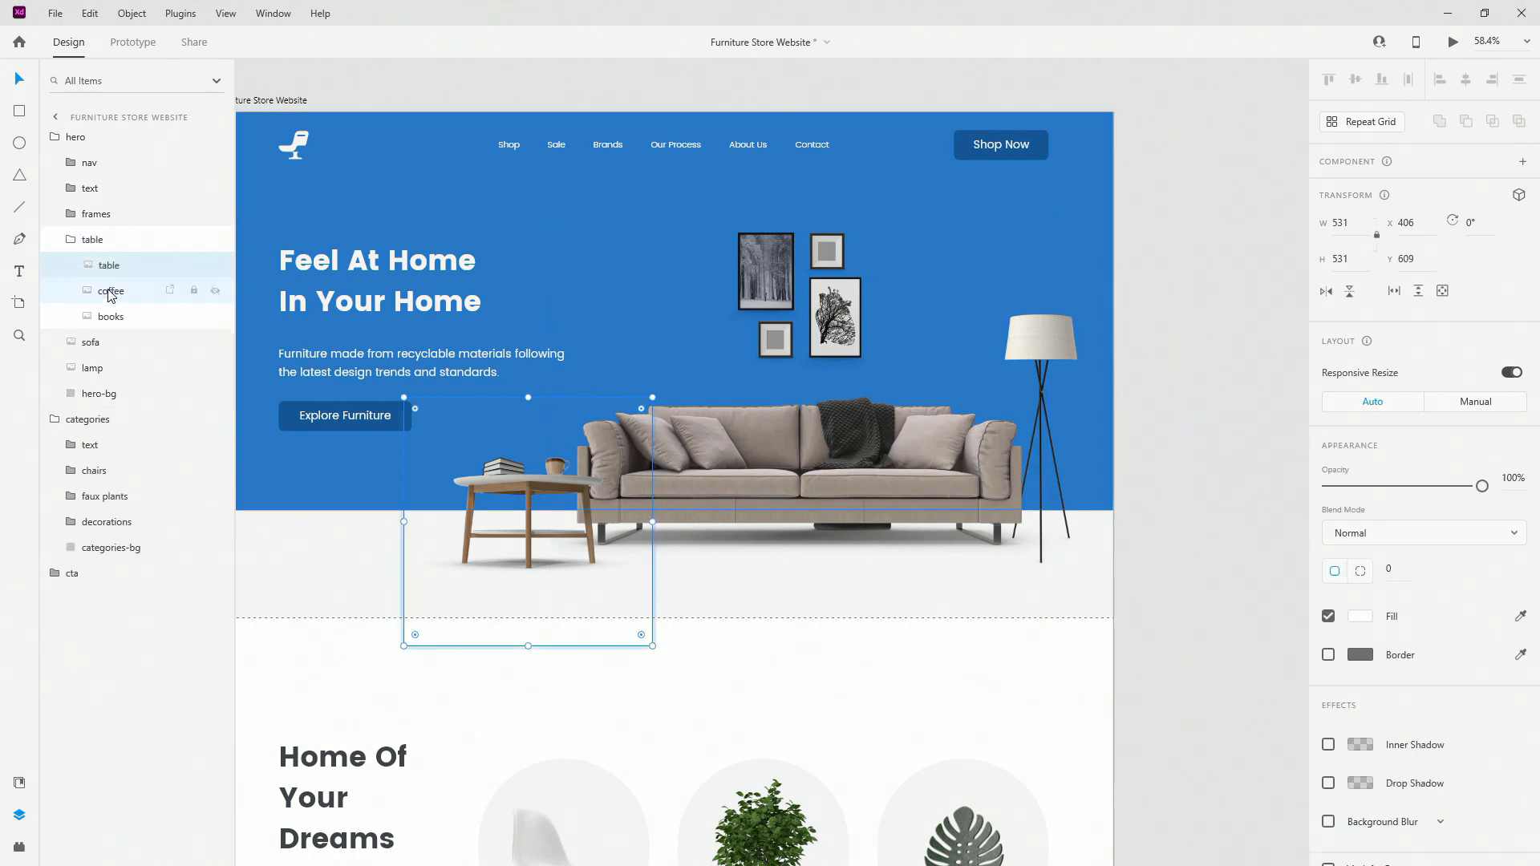
left_click(110, 291)
left_click(117, 317)
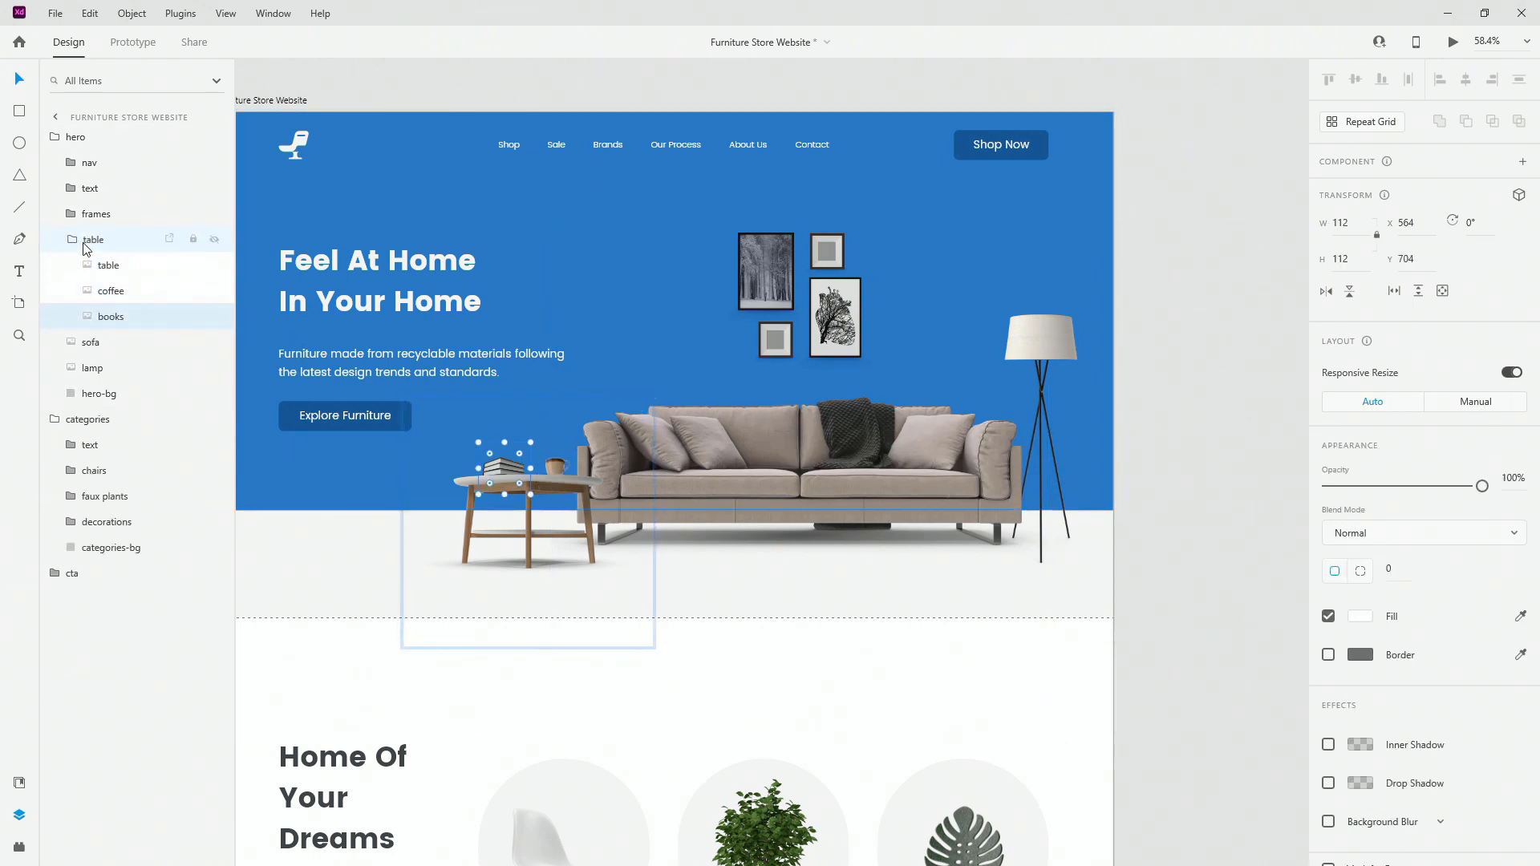
left_click(83, 239)
left_click(80, 188)
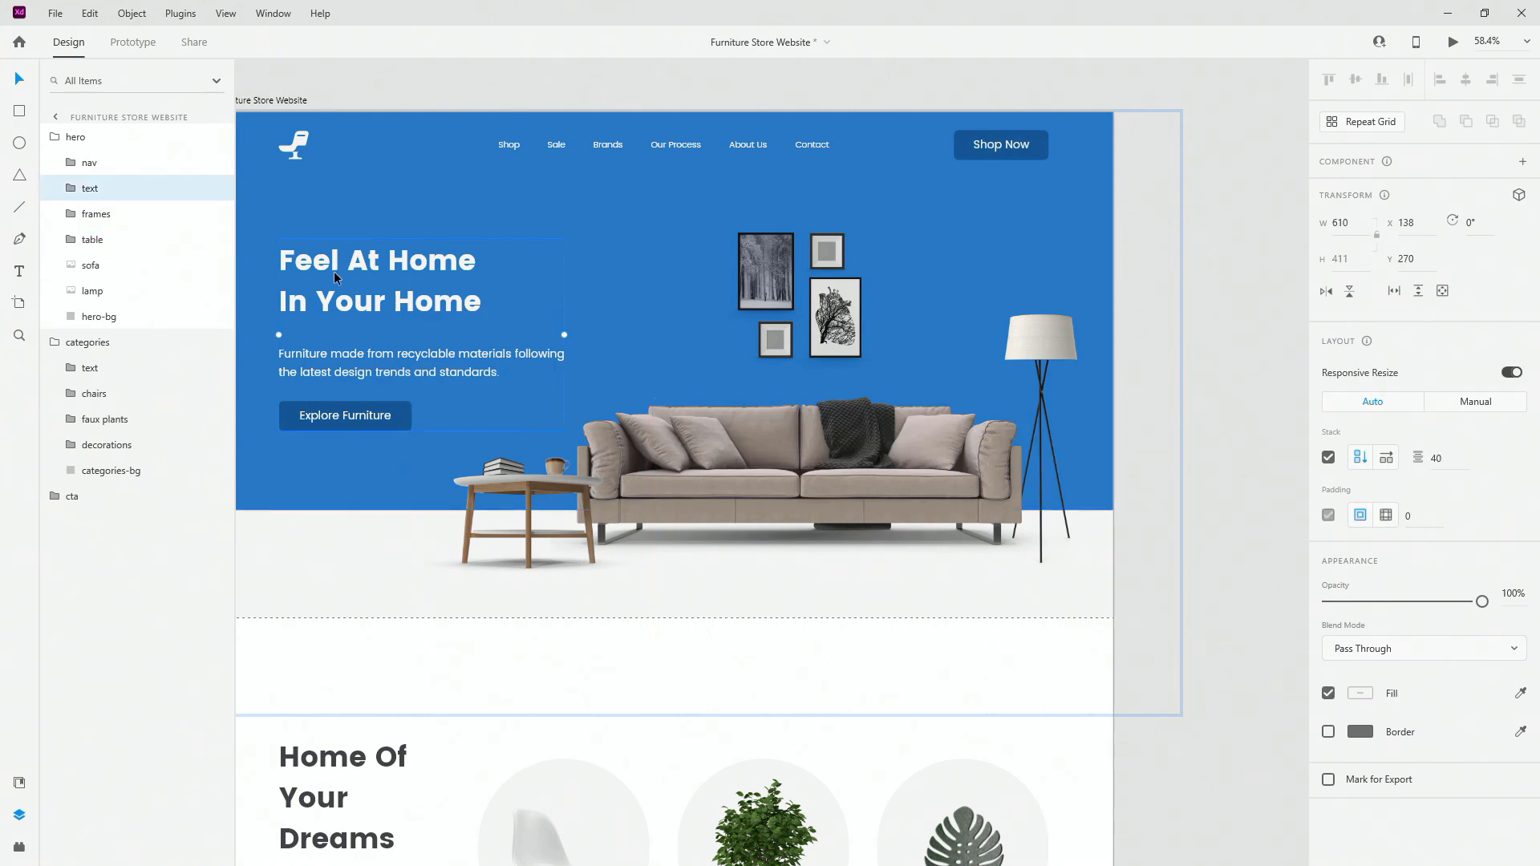
left_click(55, 188)
left_click(105, 265)
scroll(268, 425, "up", 6)
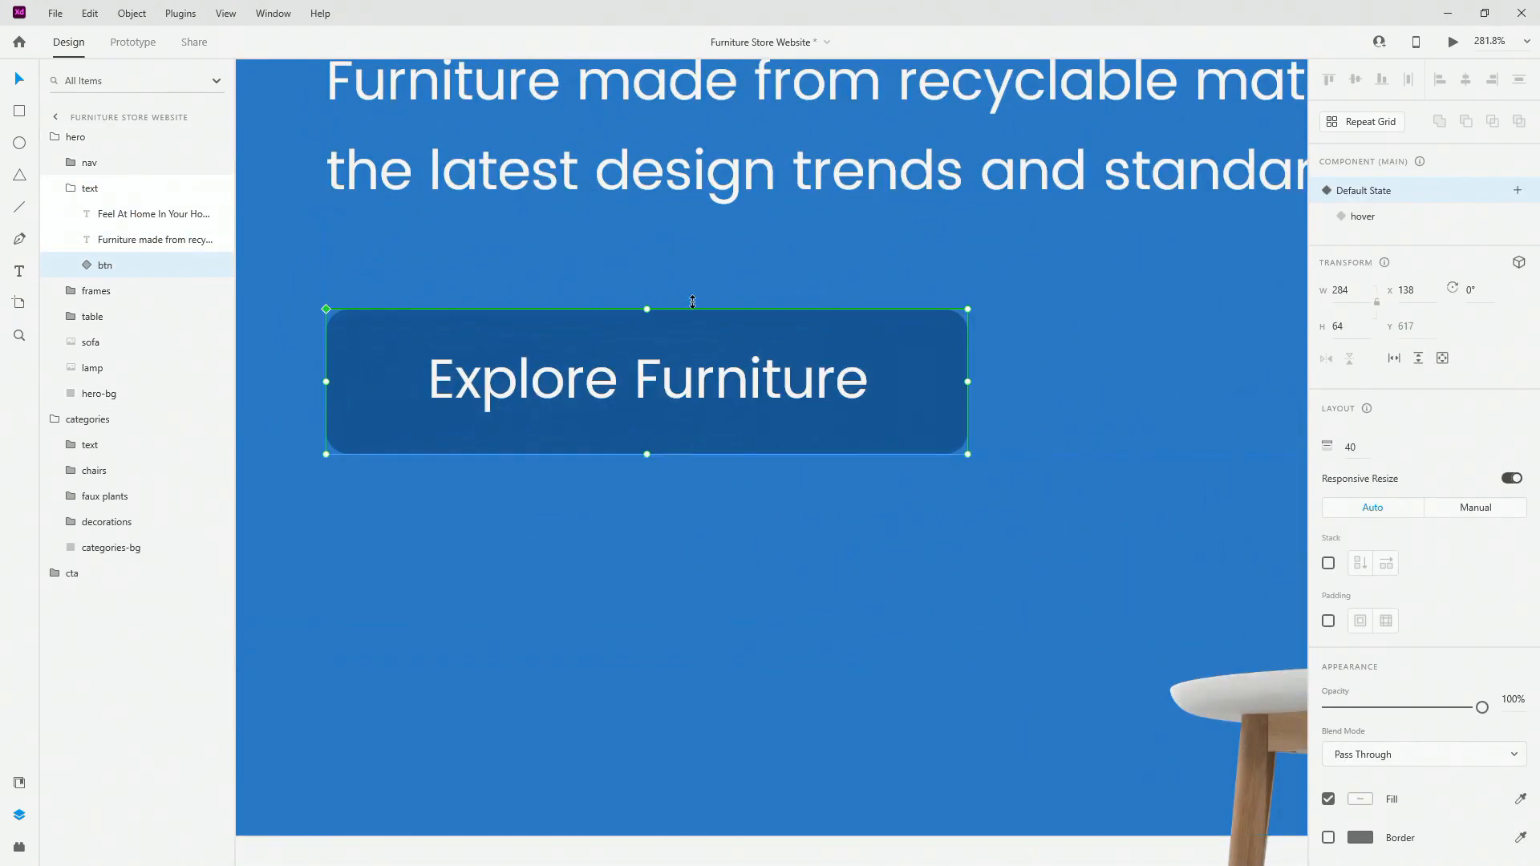
left_click(1364, 217)
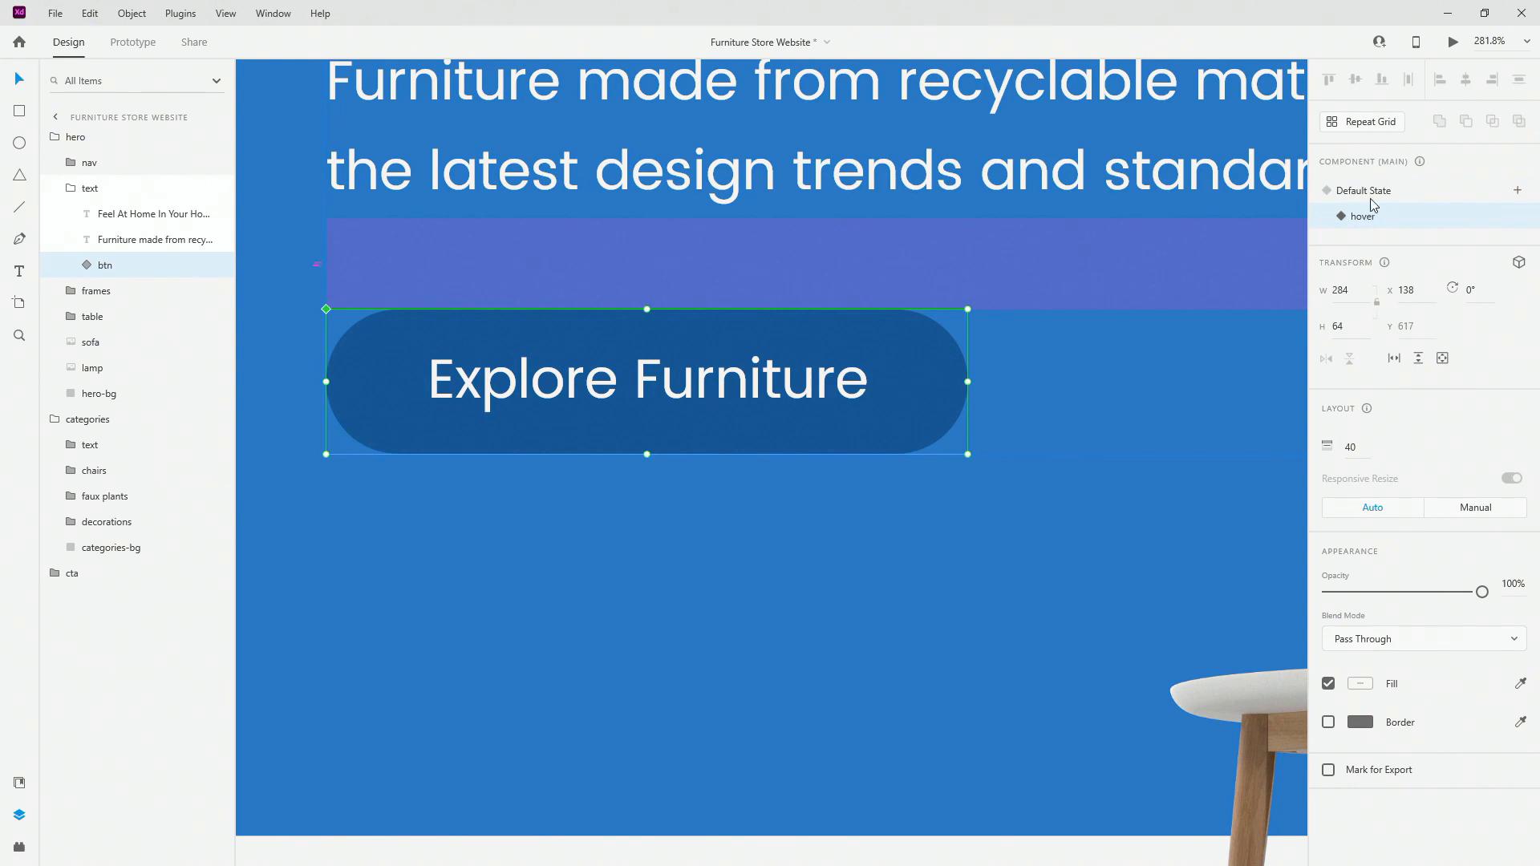
left_click(1379, 193)
scroll(610, 263, "down", 9)
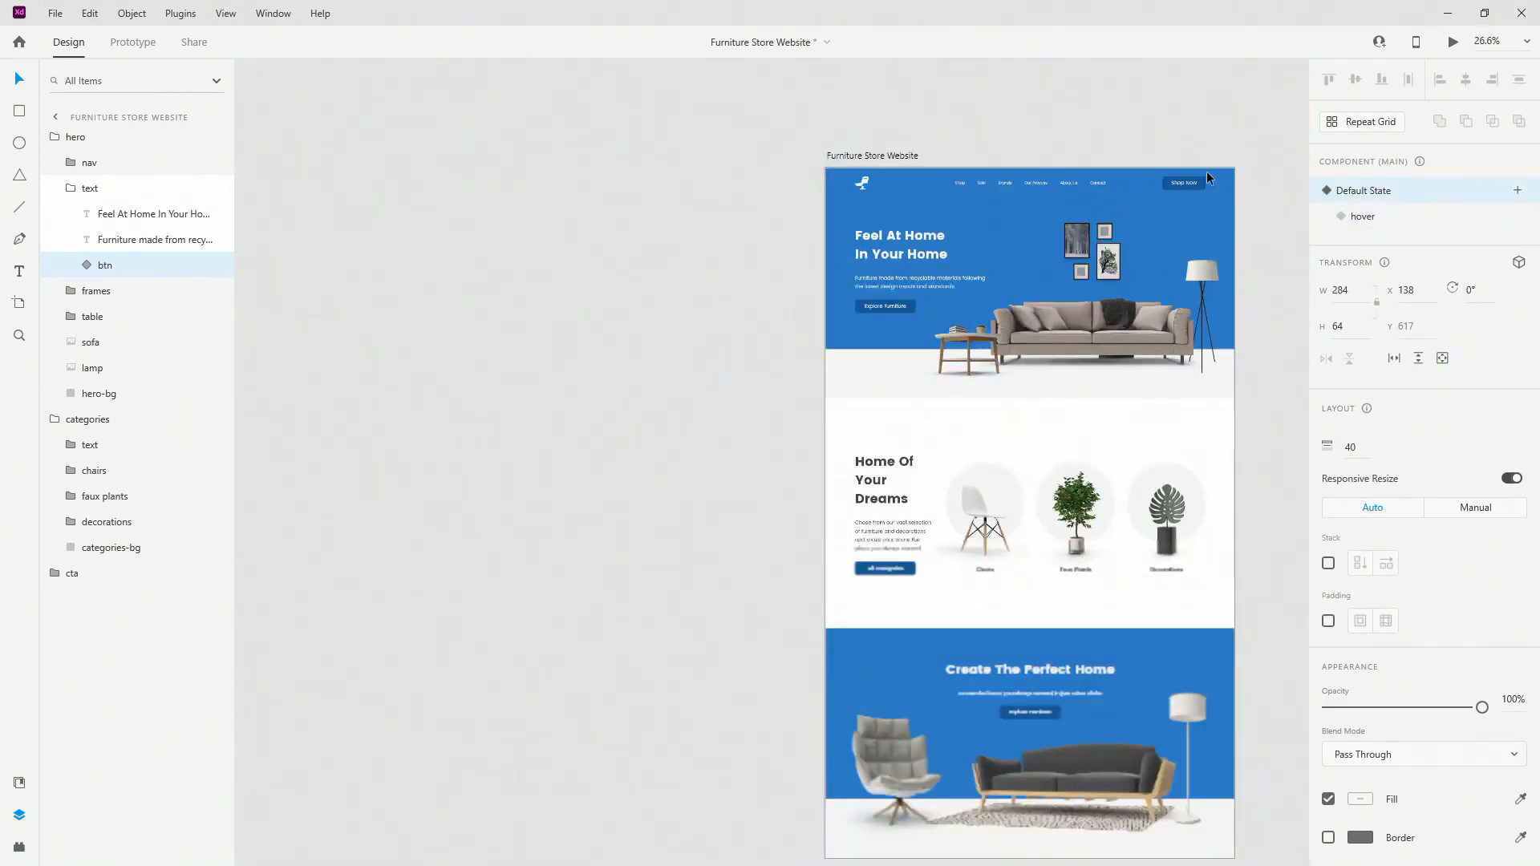
scroll(1205, 201, "up", 5)
left_click(1151, 292)
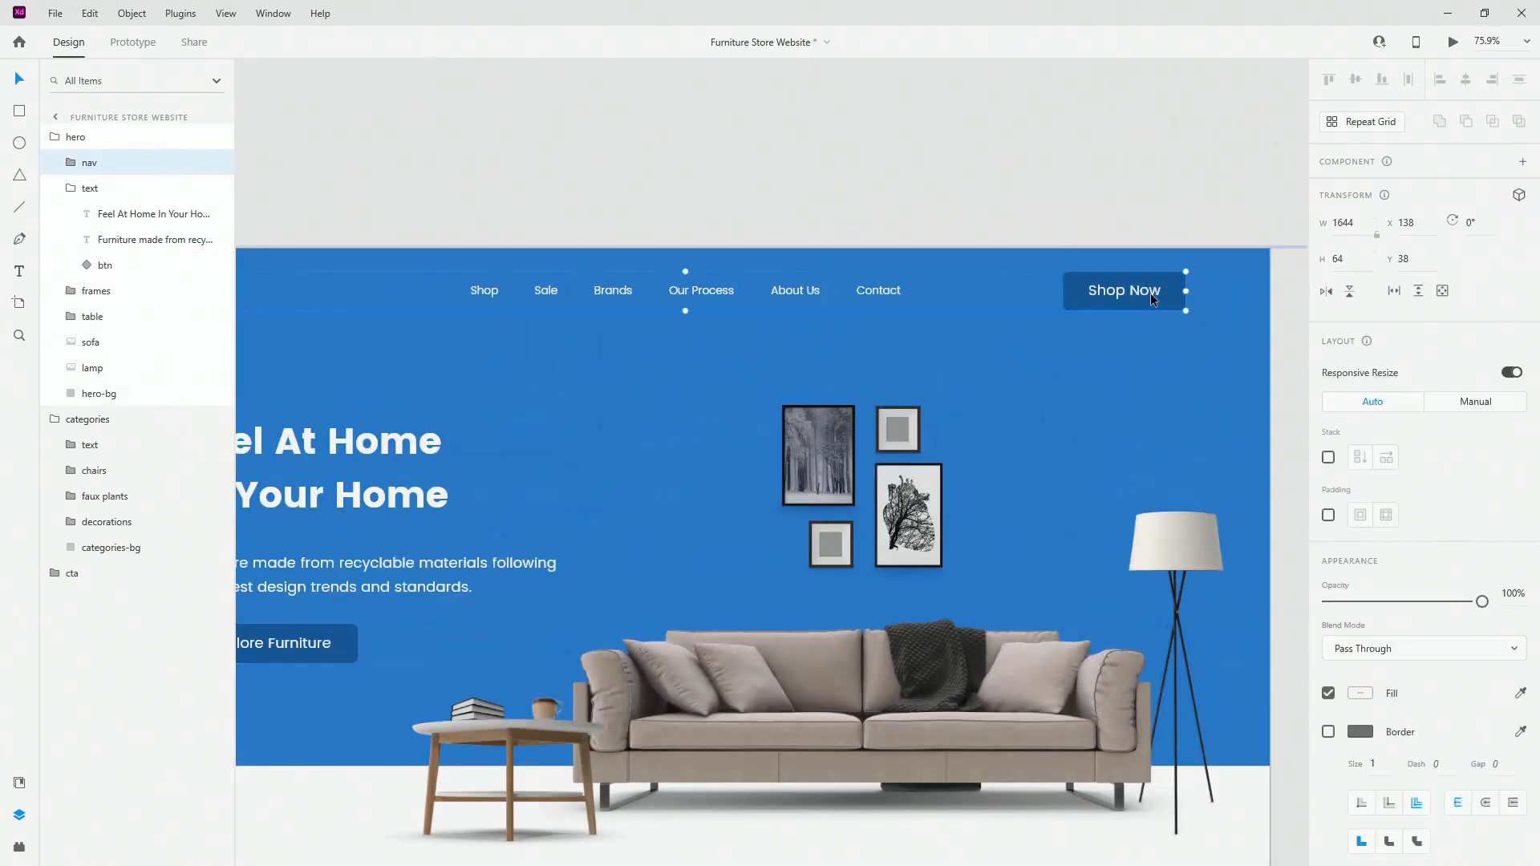
scroll(1142, 285, "up", 5)
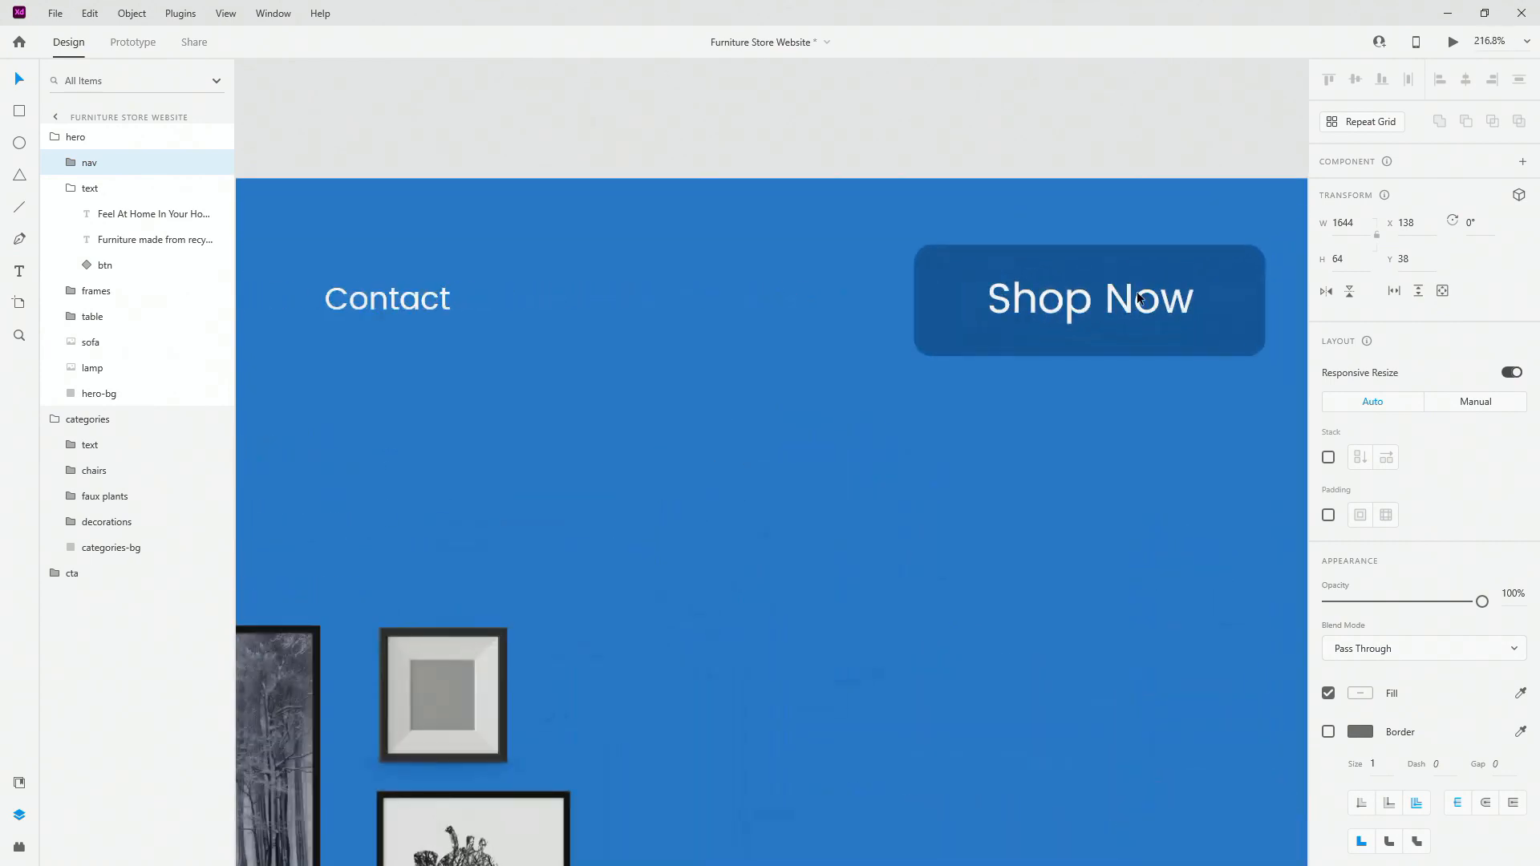
double_click(1139, 298)
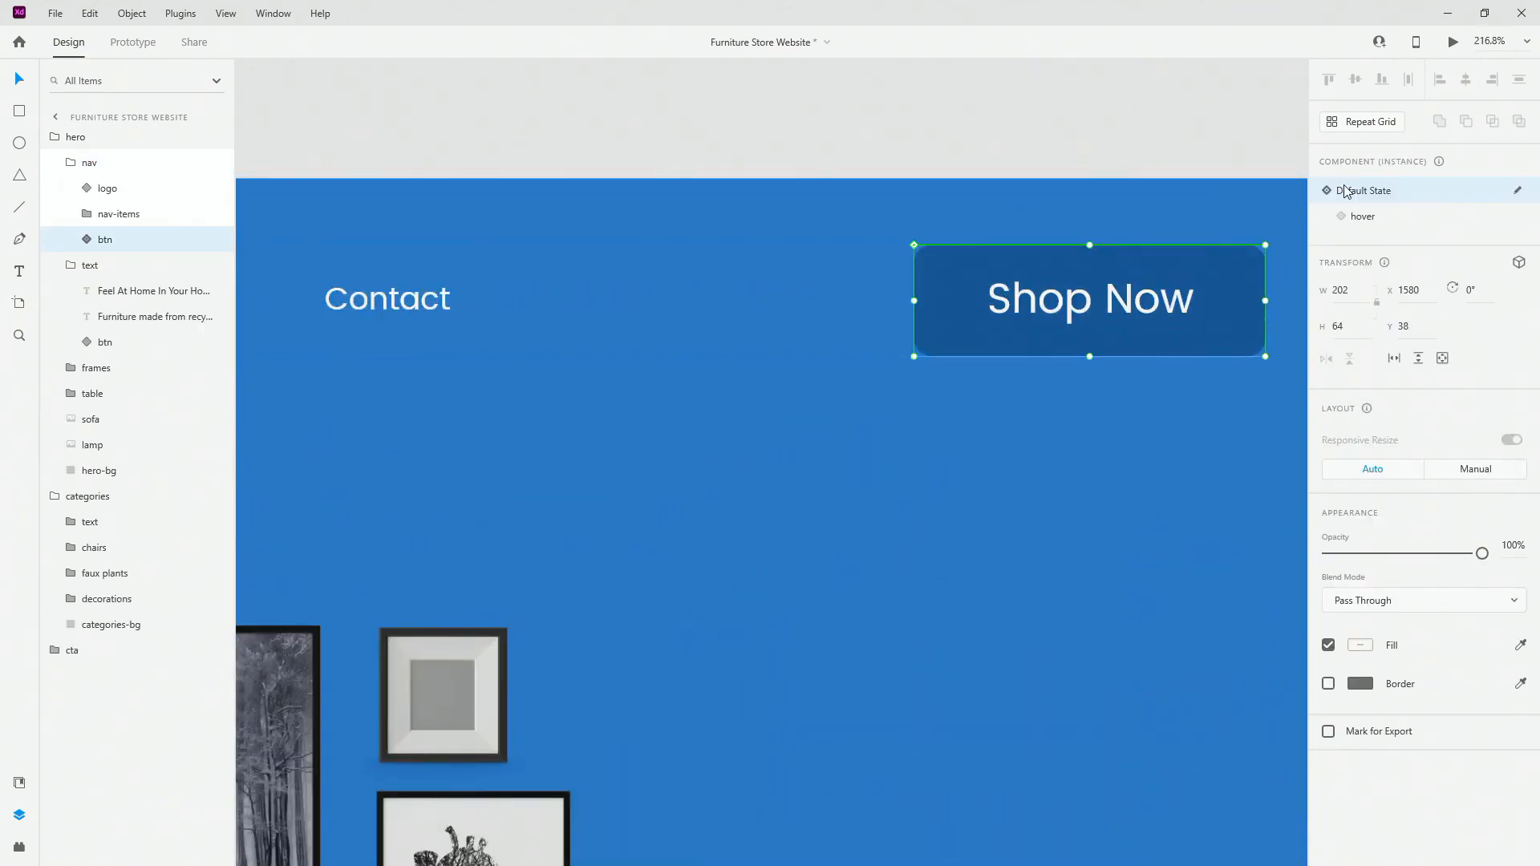
left_click(1364, 217)
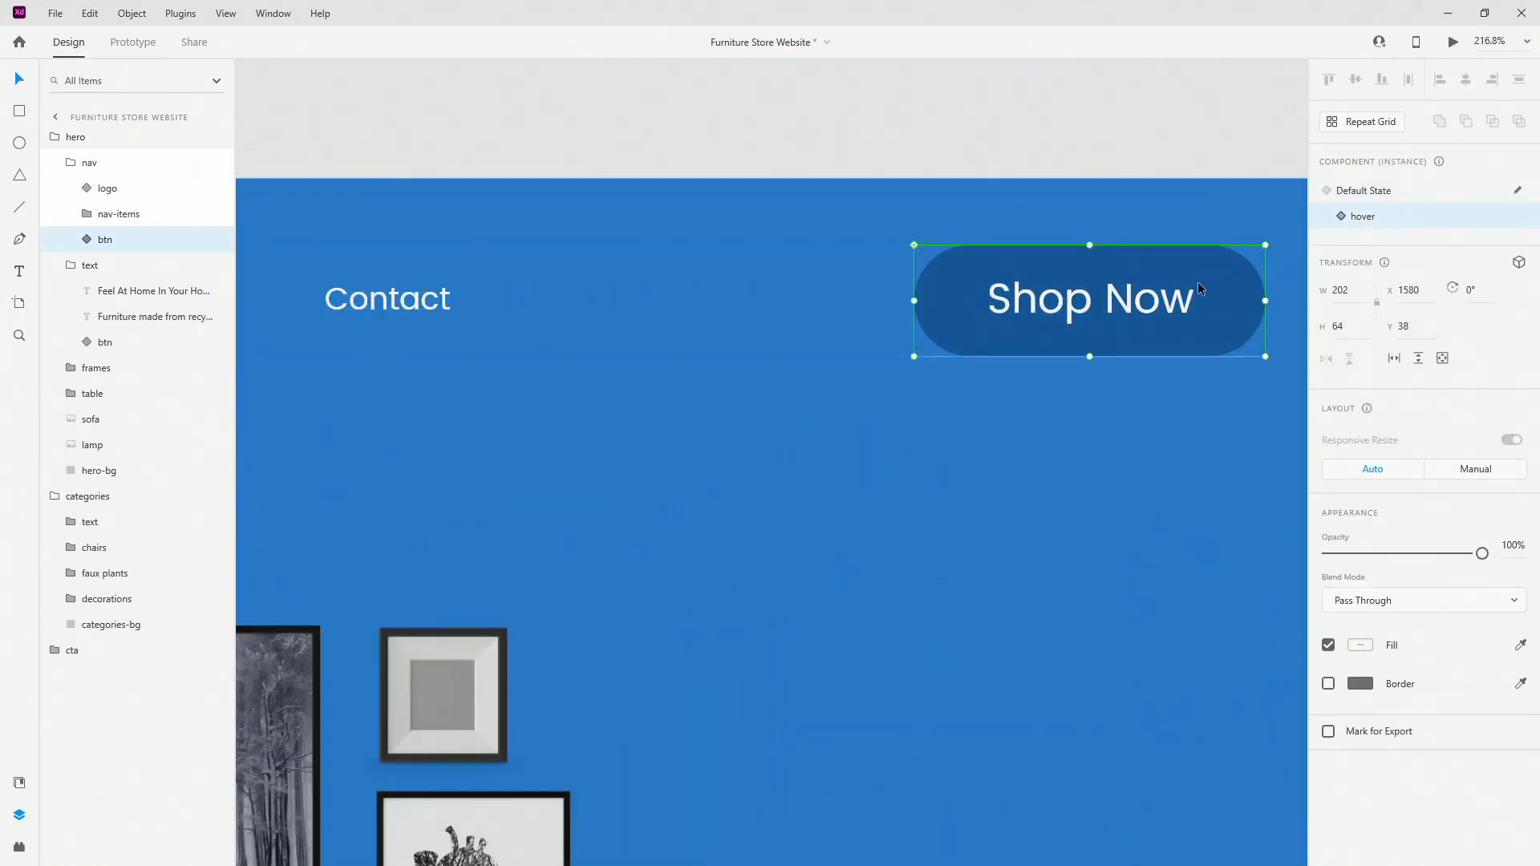
left_click(1380, 190)
scroll(888, 316, "down", 6)
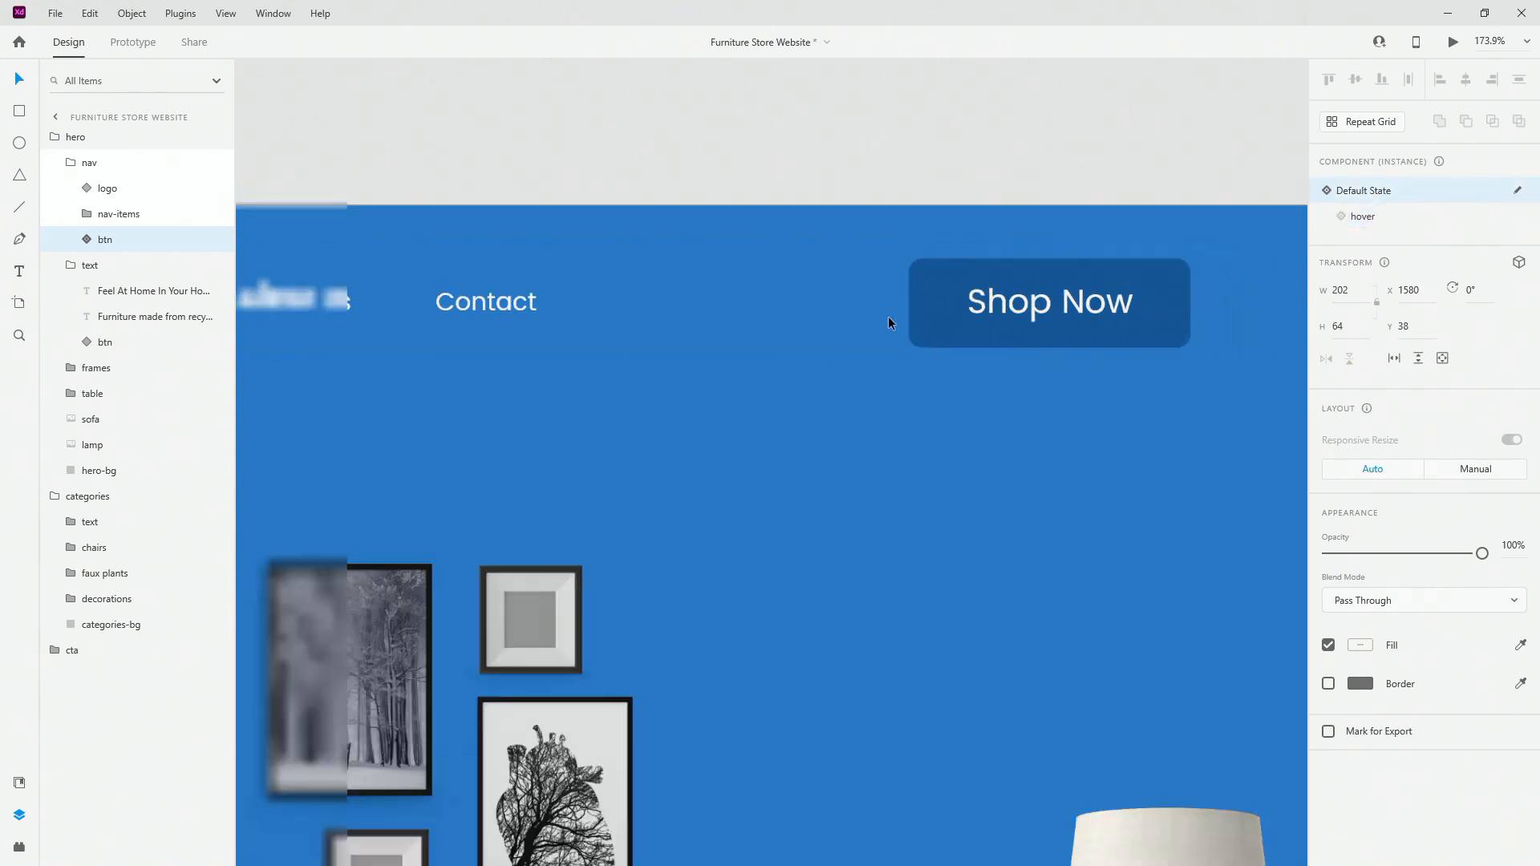
left_click(69, 163)
left_click(70, 188)
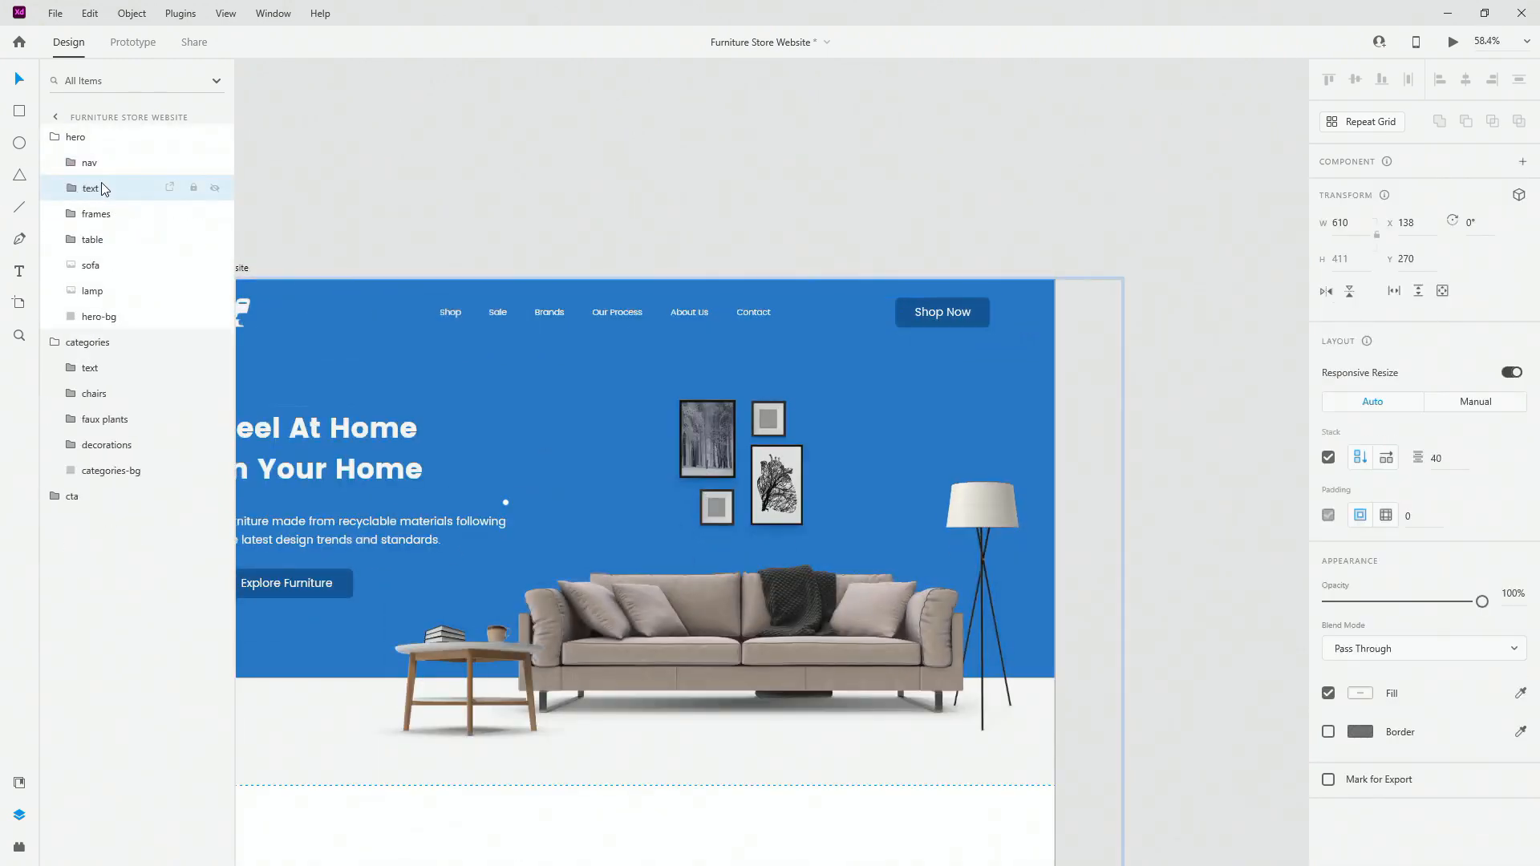
Step: Duplicate the Furniture Store Website artboard and name the copy hero
scroll(690, 384, "down", 2)
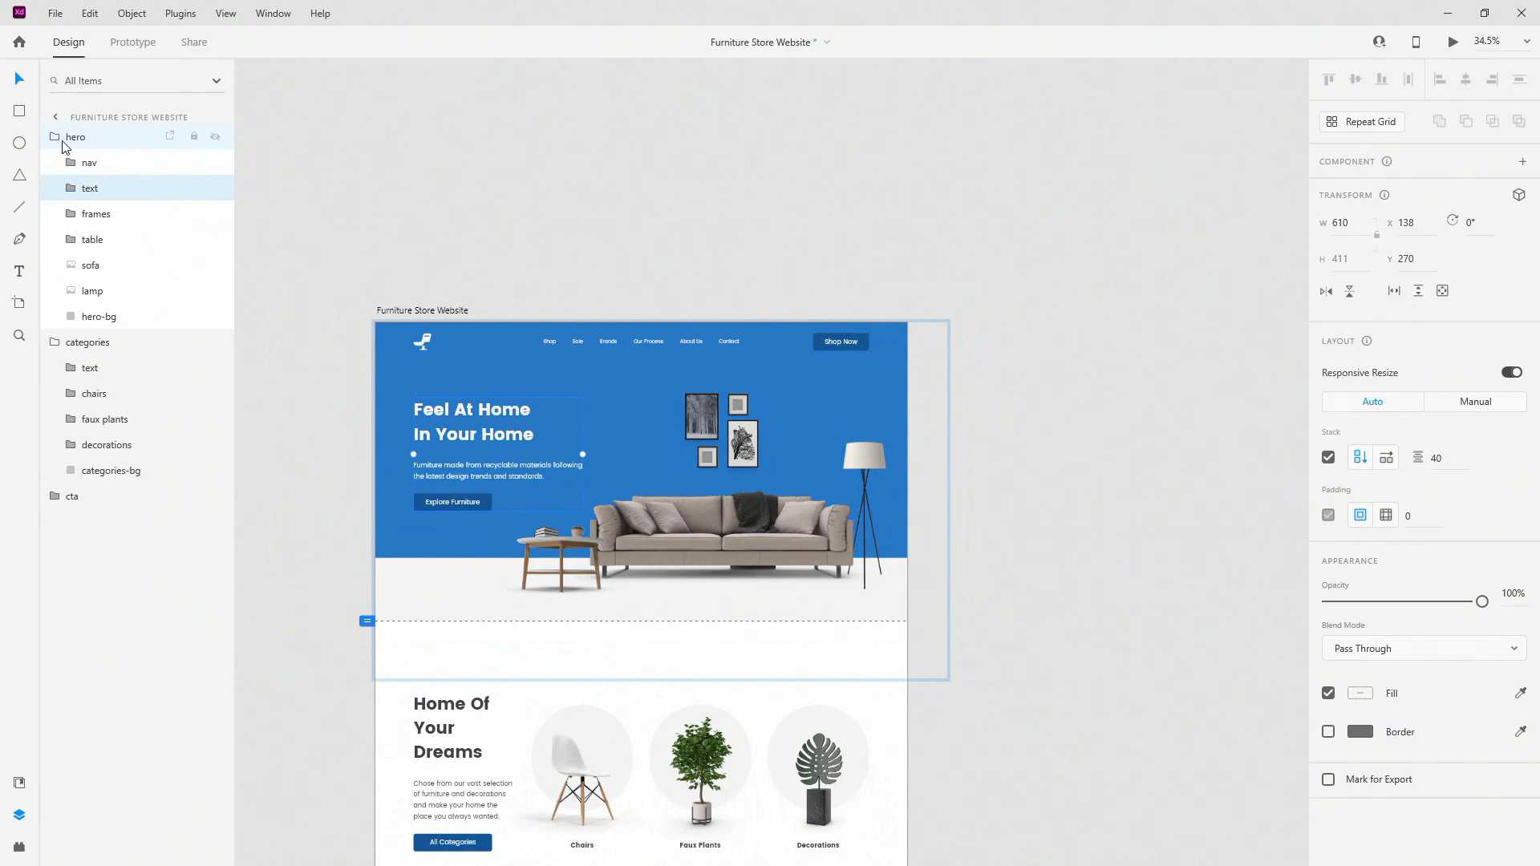
left_click(64, 141)
scroll(700, 438, "down", 3)
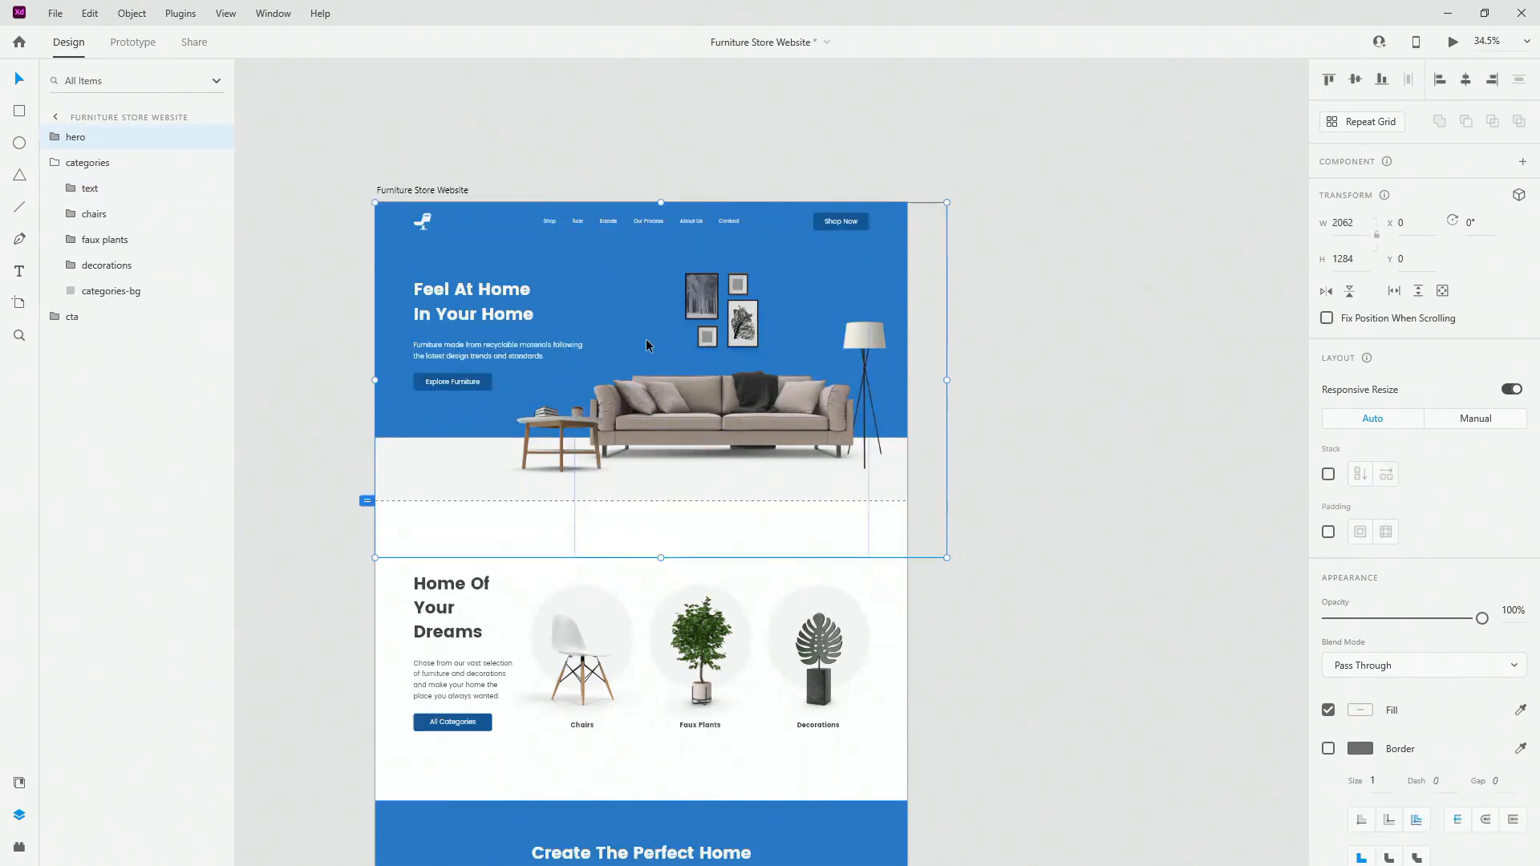
left_click(413, 189)
scroll(398, 199, "down", 2)
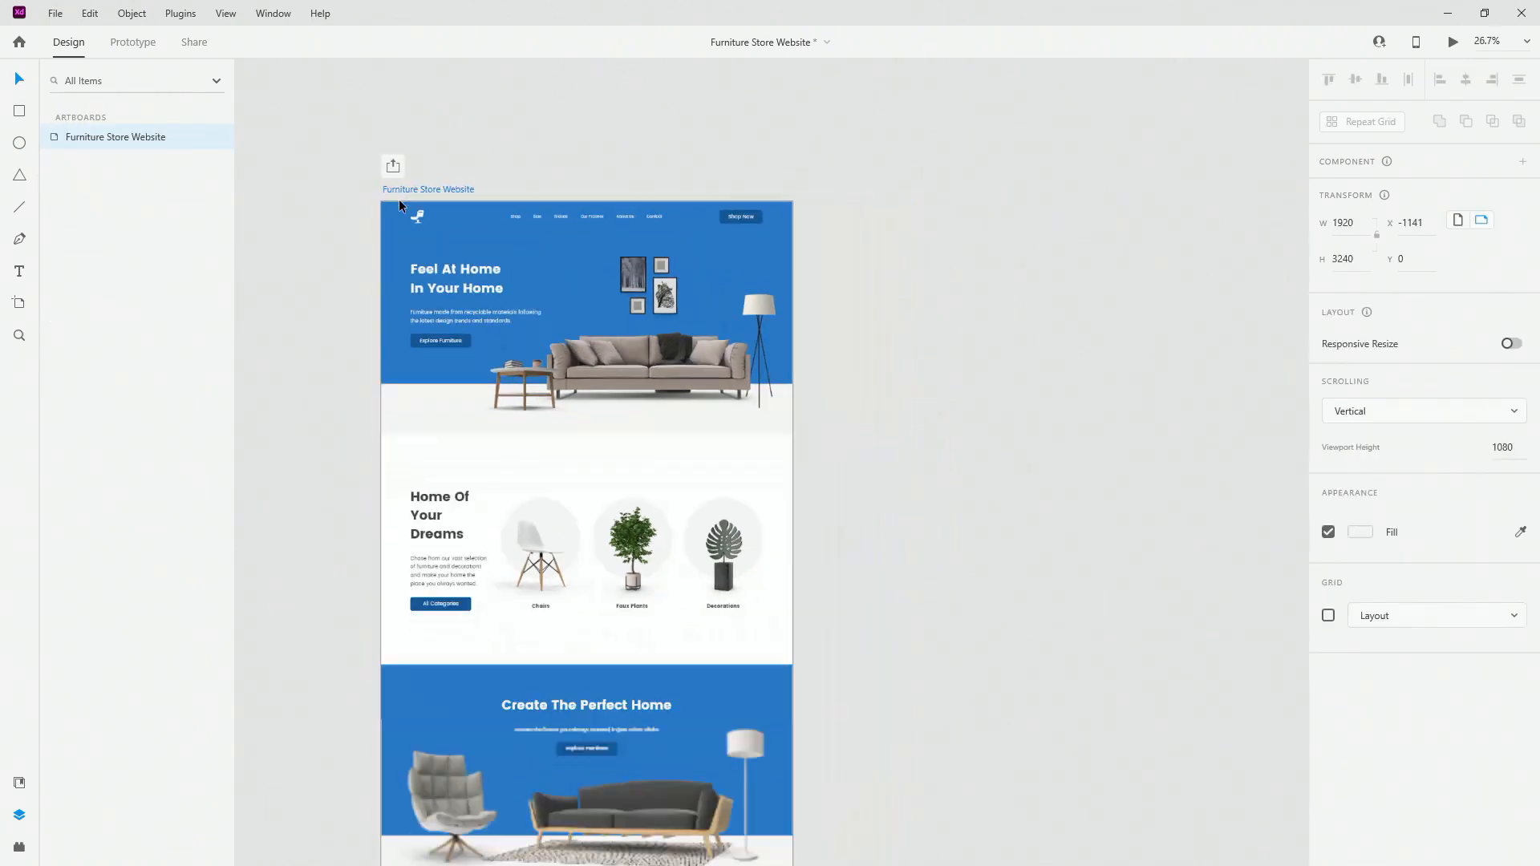
key("ctrl+d")
double_click(812, 189)
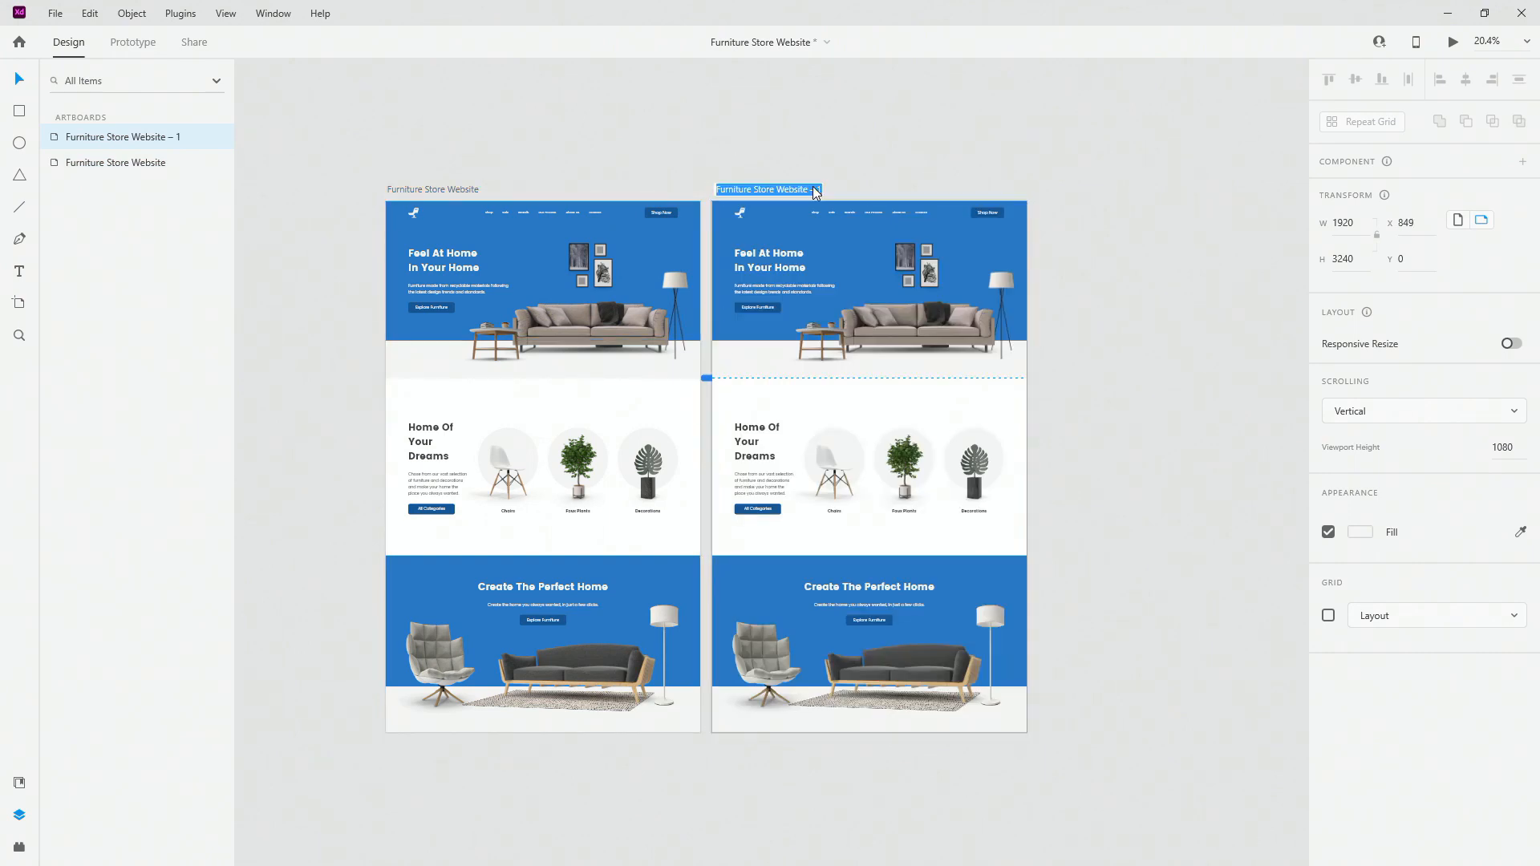
type("hero")
key("Return")
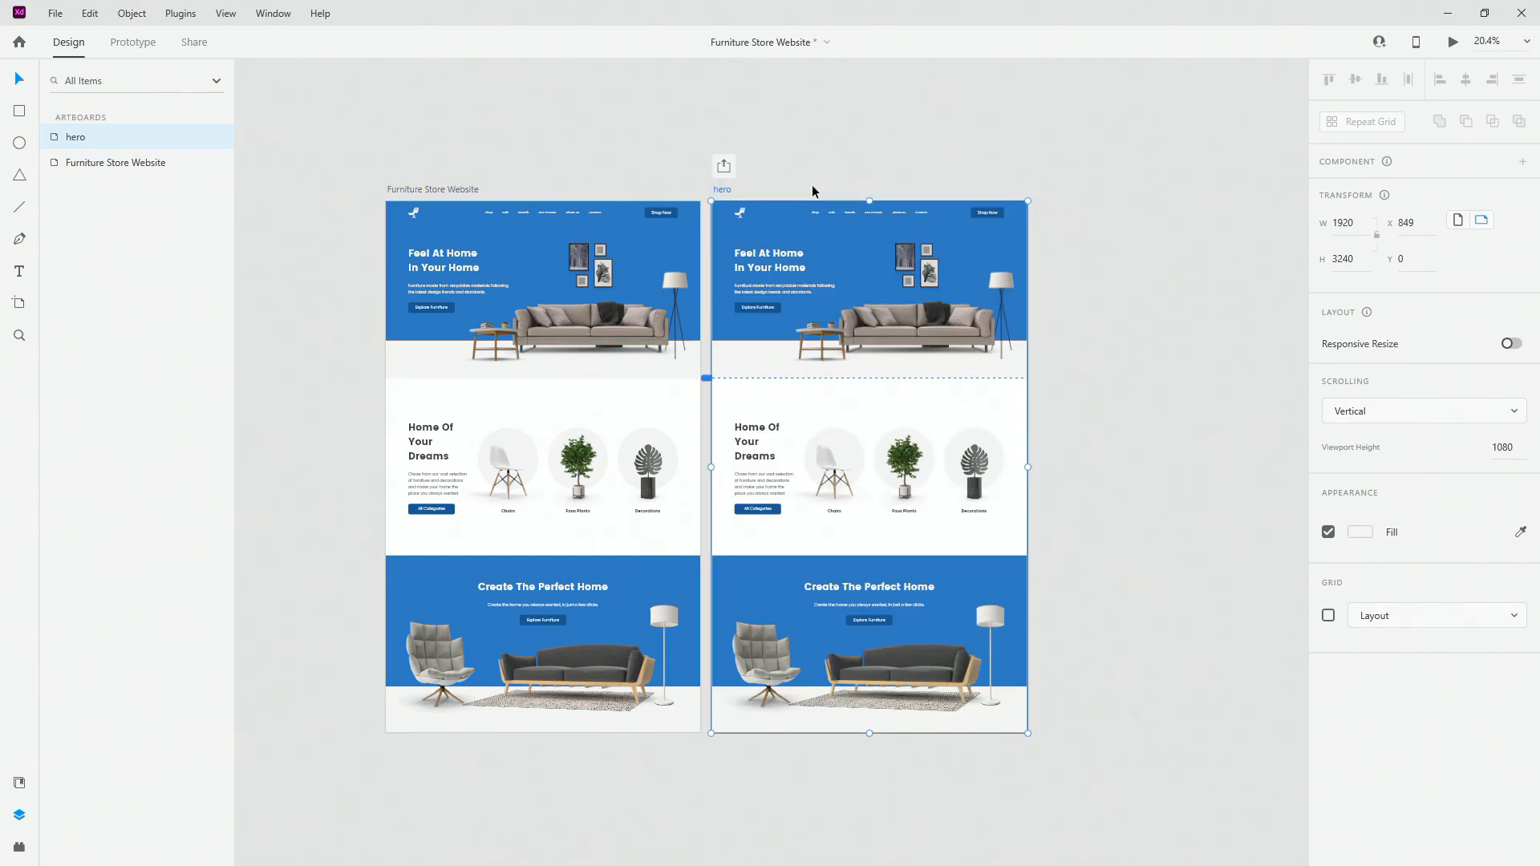
Step: Duplicate the hero artboard and rename the copy categories
key("ctrl+d")
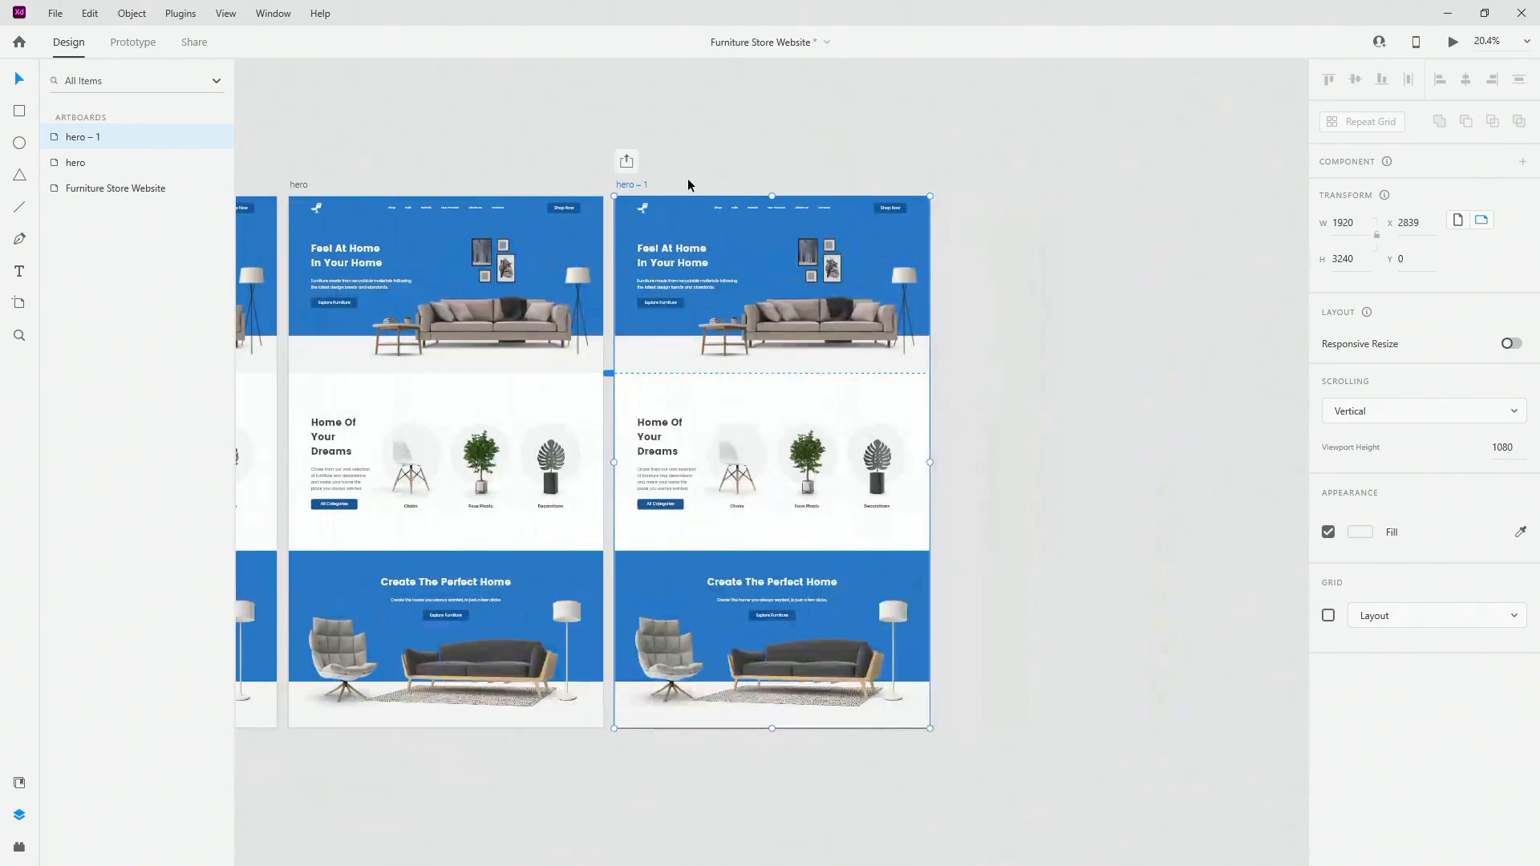
double_click(639, 185)
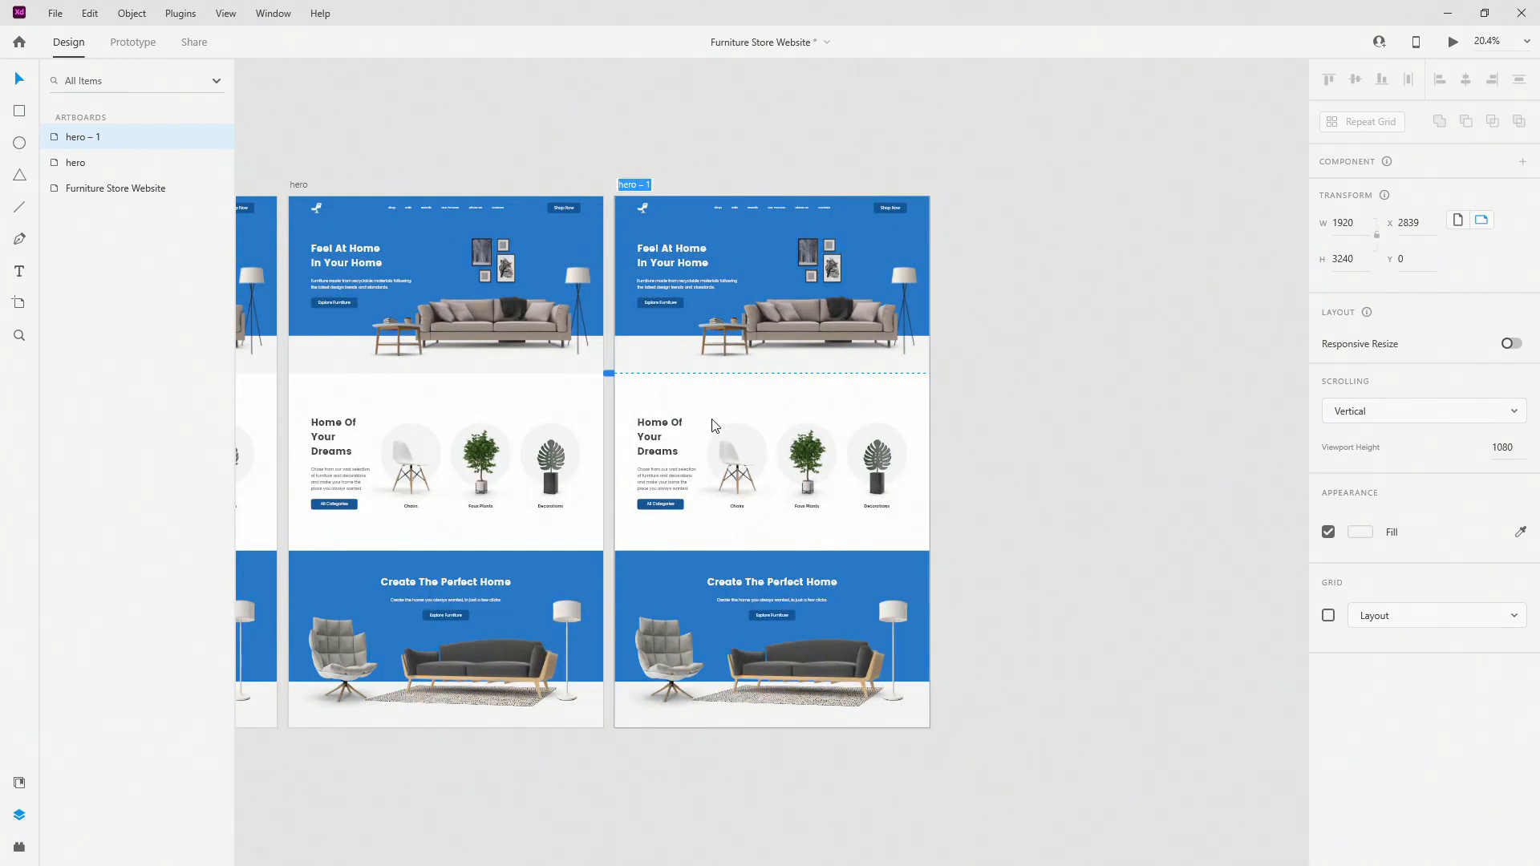
double_click(736, 470)
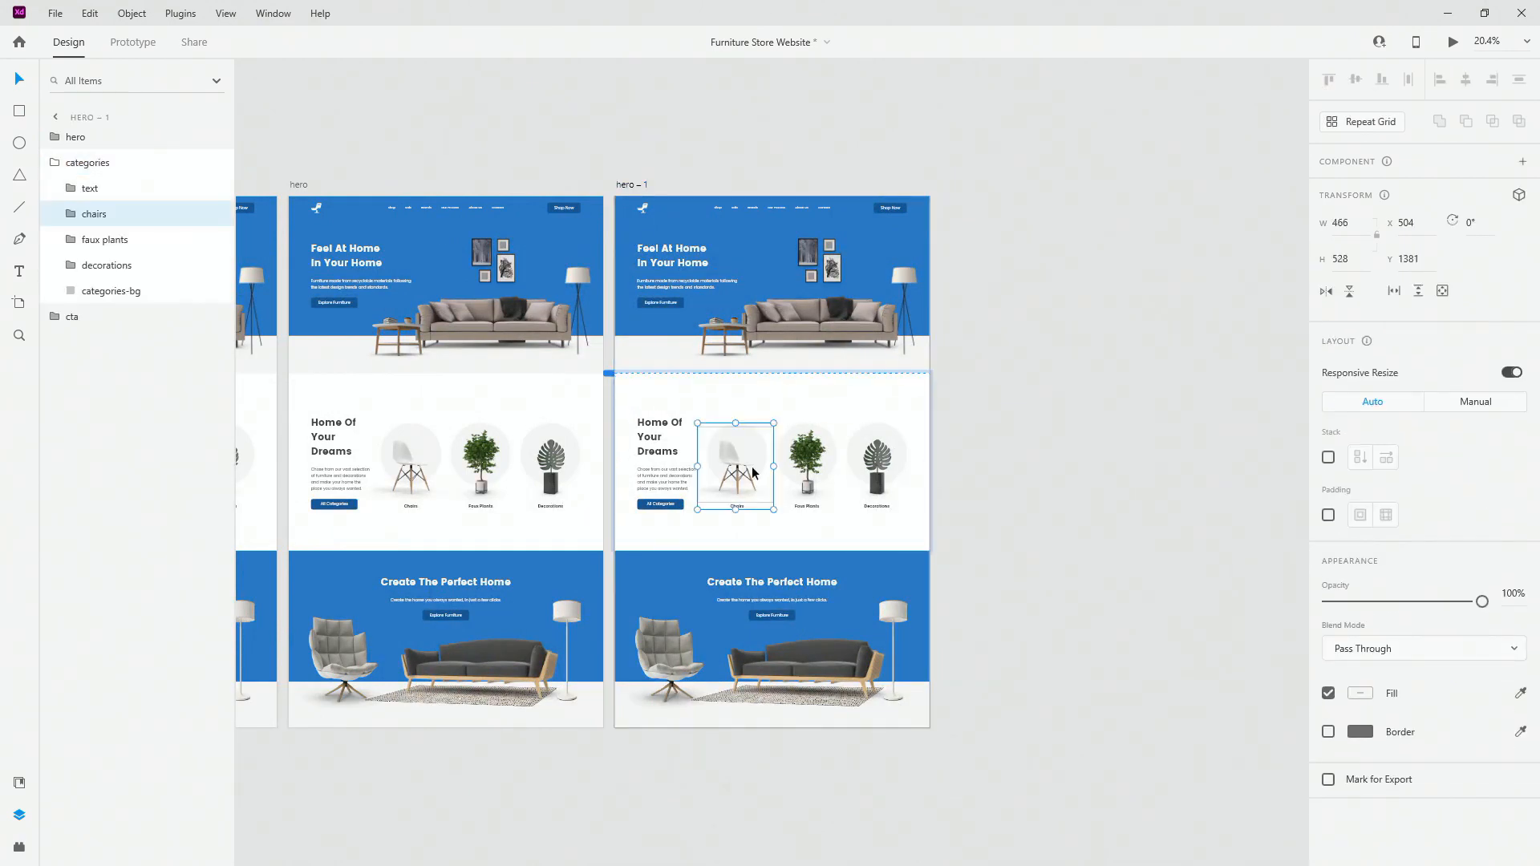
left_click(58, 175)
double_click(629, 181)
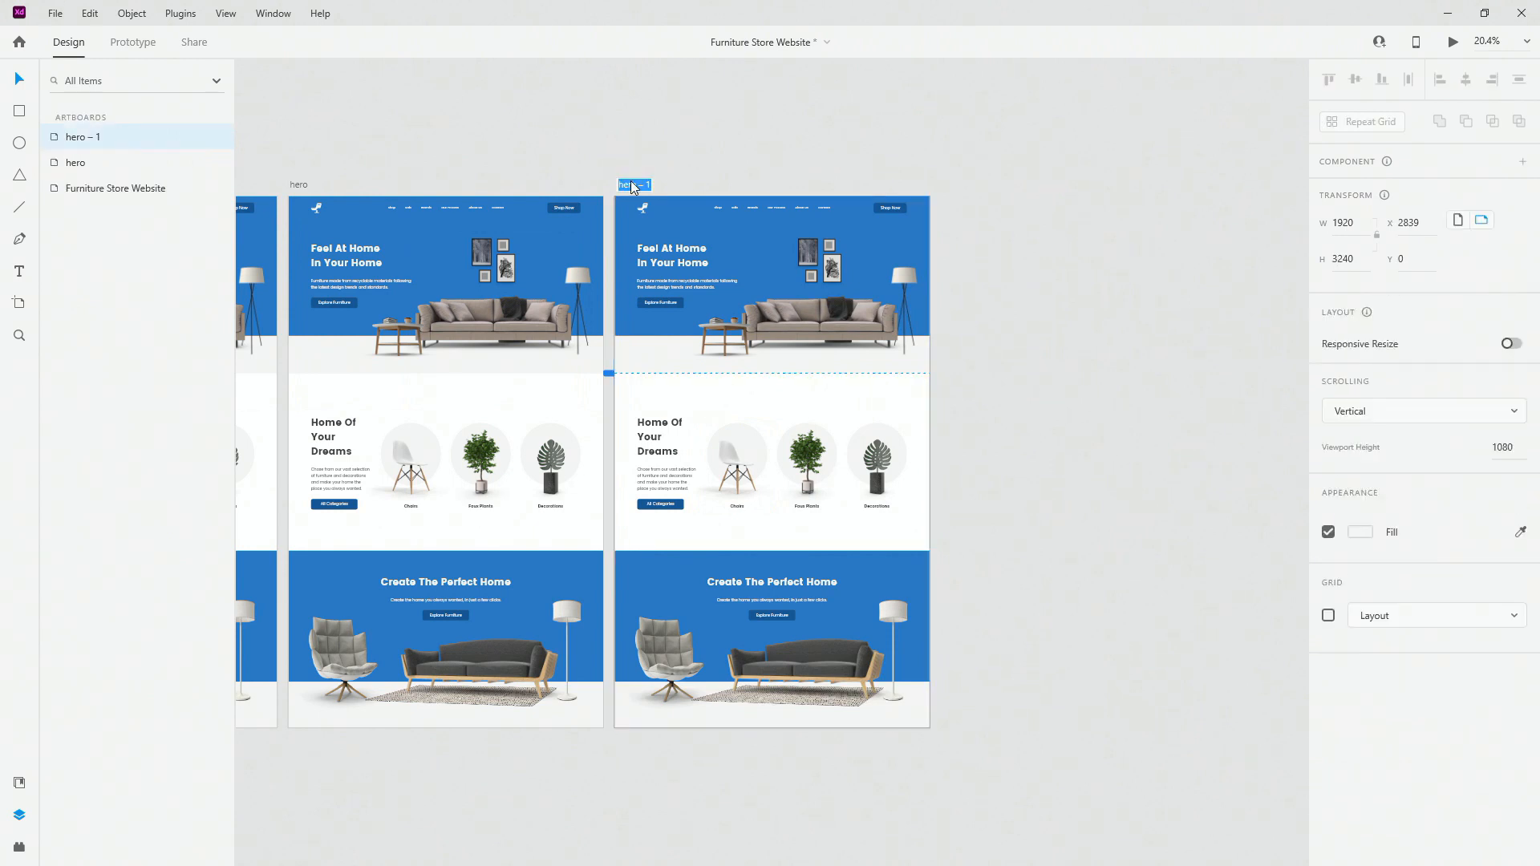
type("categories")
key("Return")
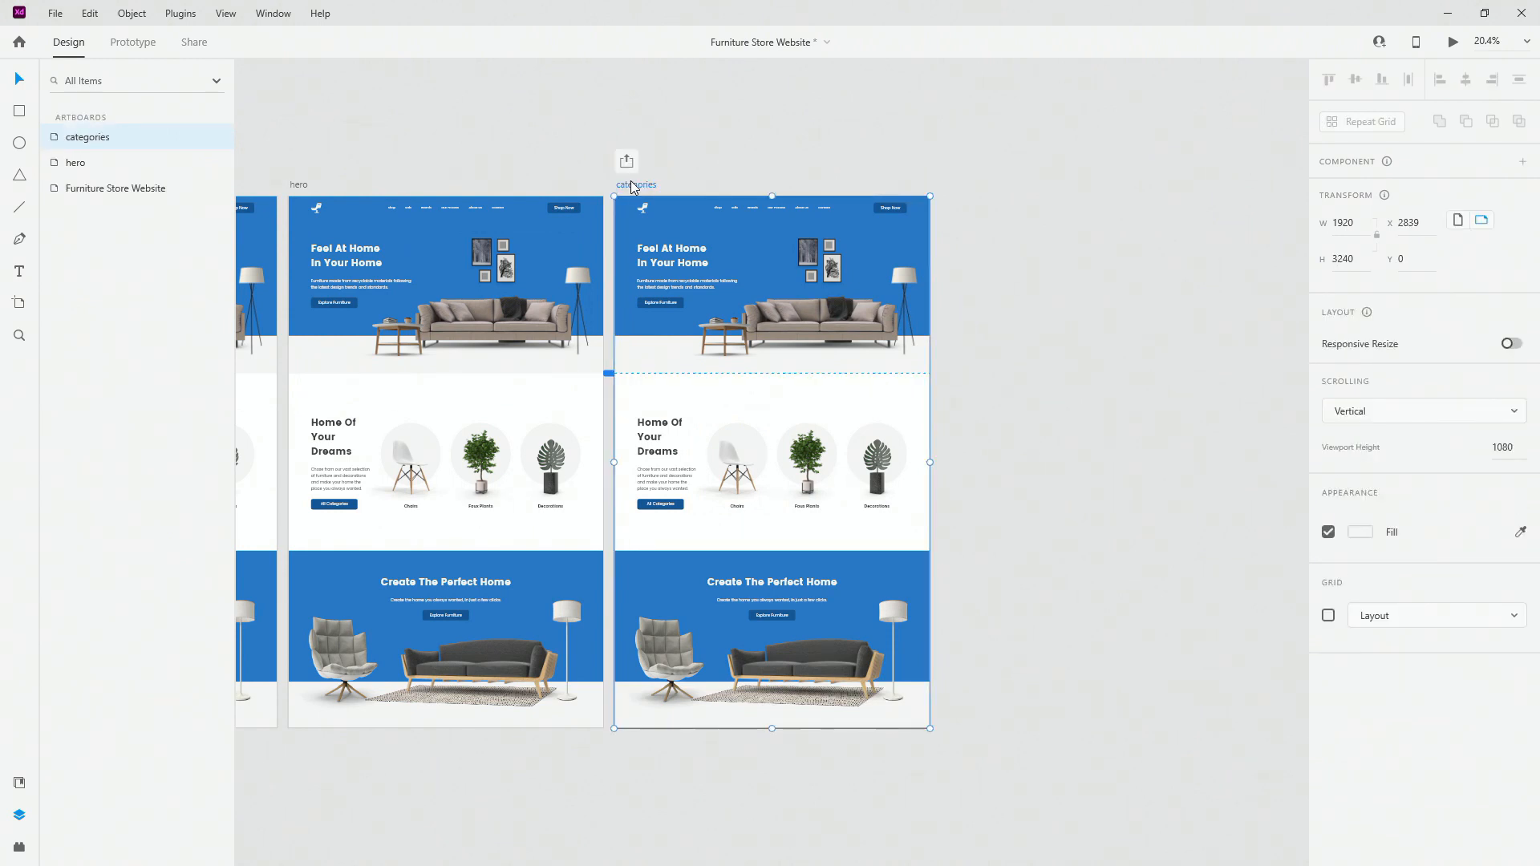
Step: Duplicate the categories artboard and rename the copy cta
key("ctrl+d")
double_click(963, 186)
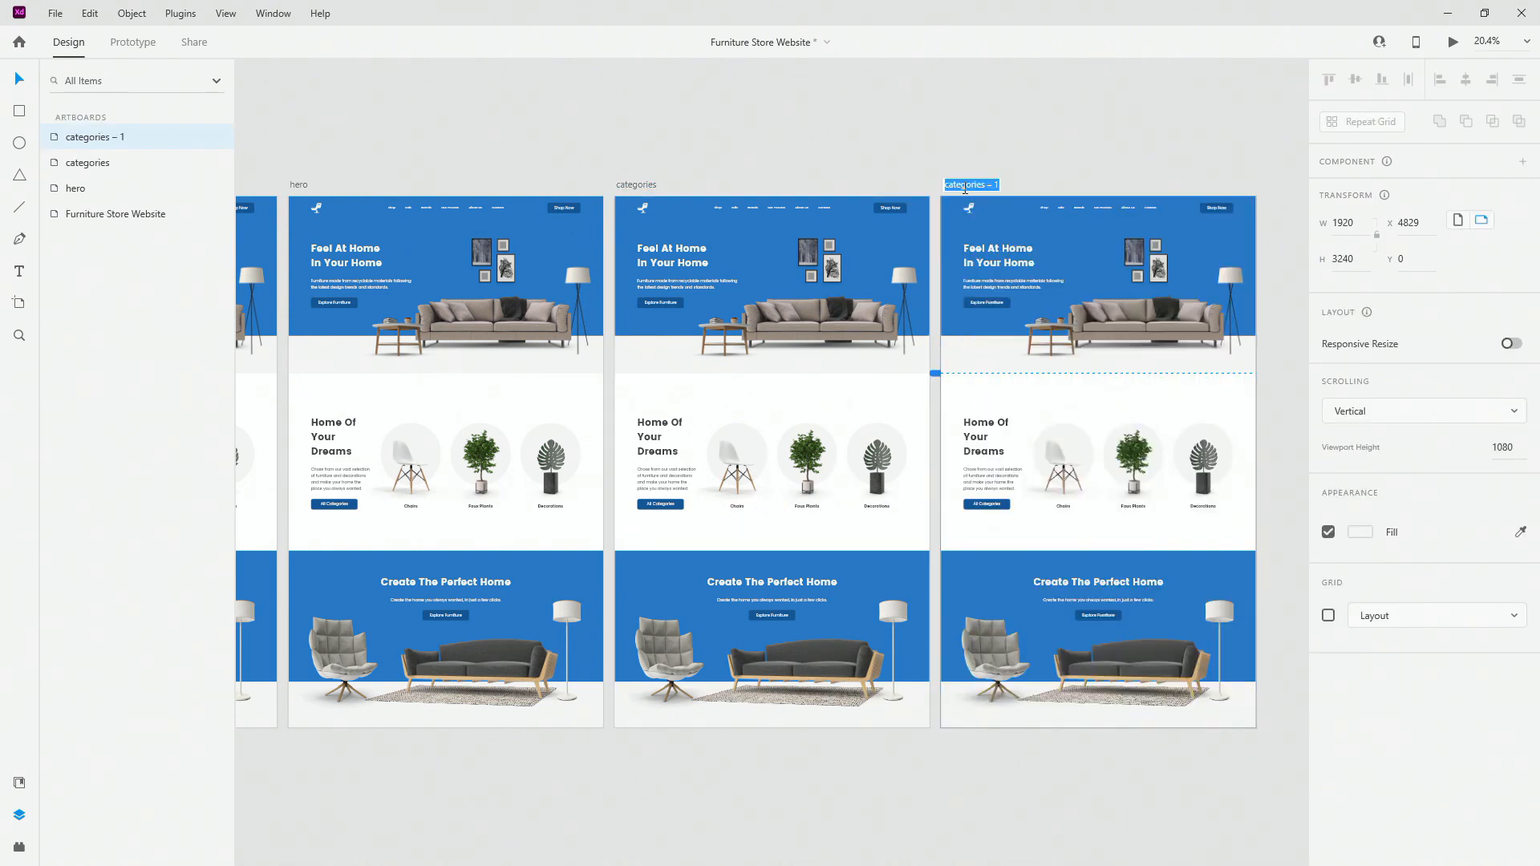
type("cta")
key("Return")
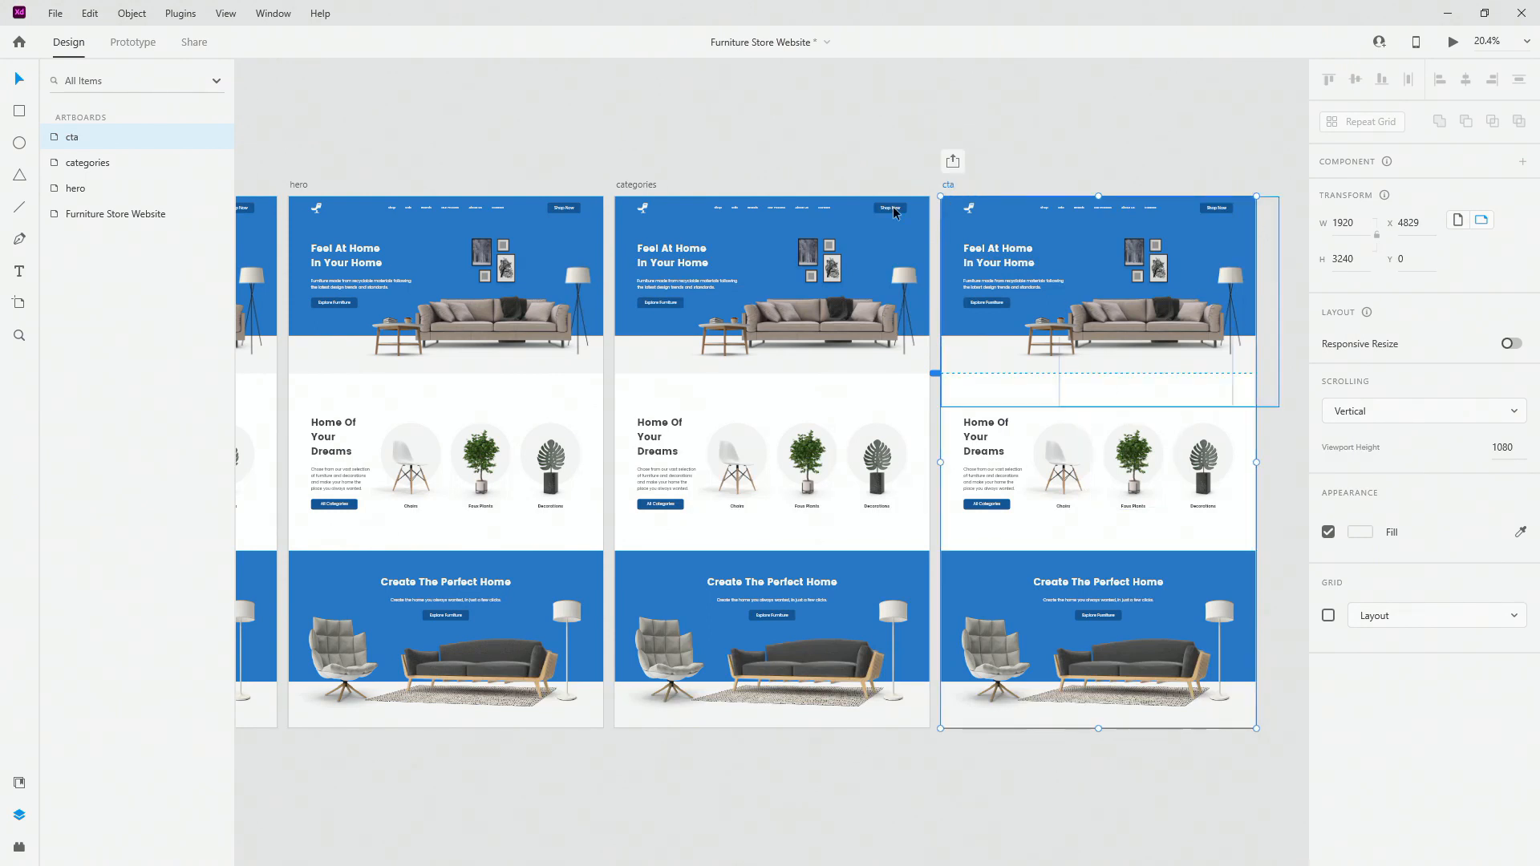
Step: Set the cta artboard's height to 1080
scroll(1176, 311, "up", 5)
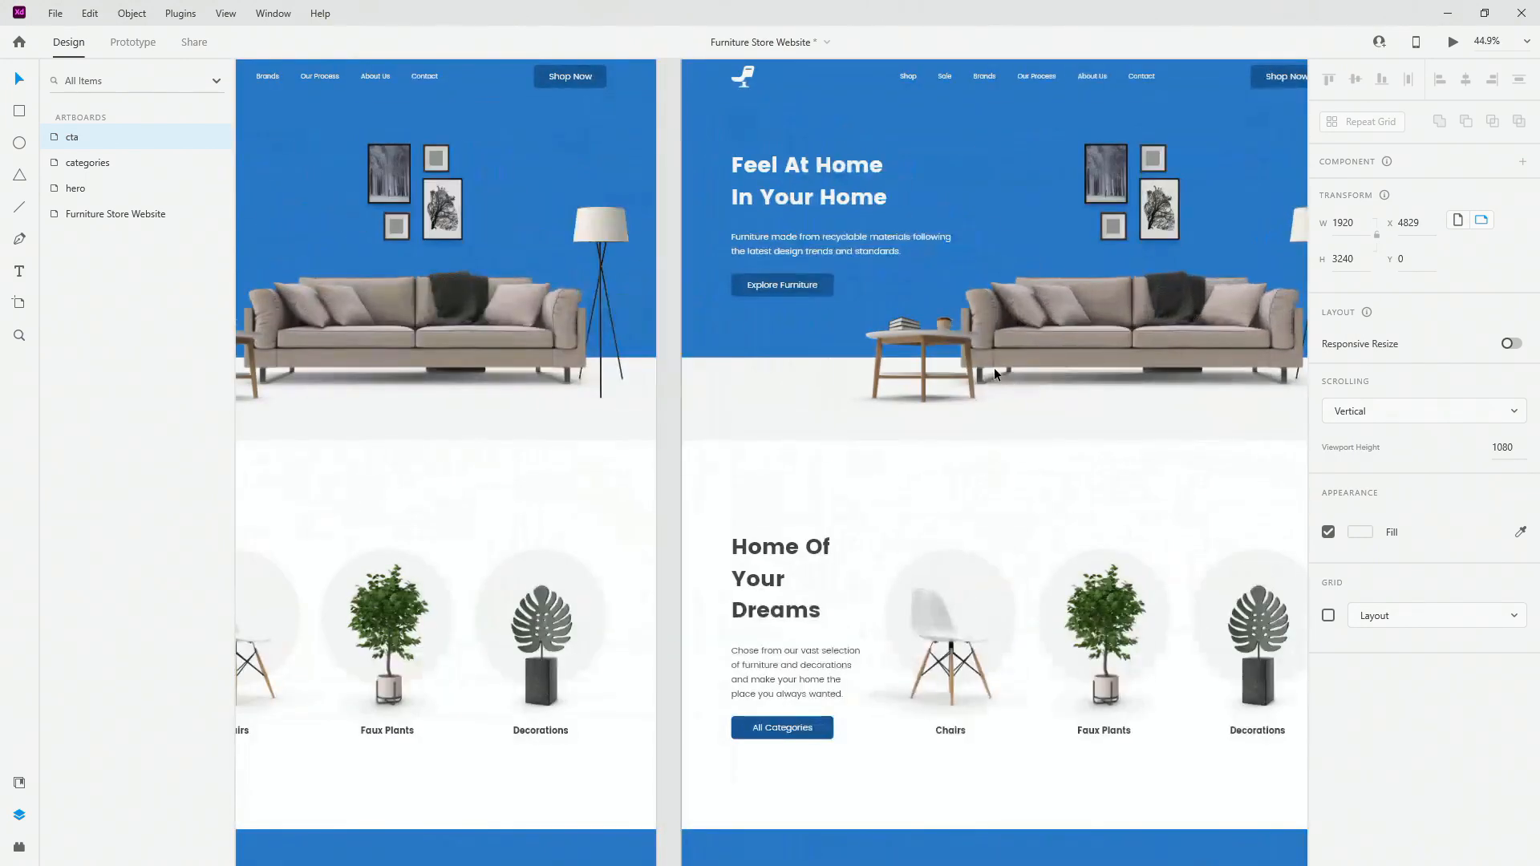
left_click(994, 368)
scroll(694, 421, "down", 2)
scroll(610, 475, "up", 6)
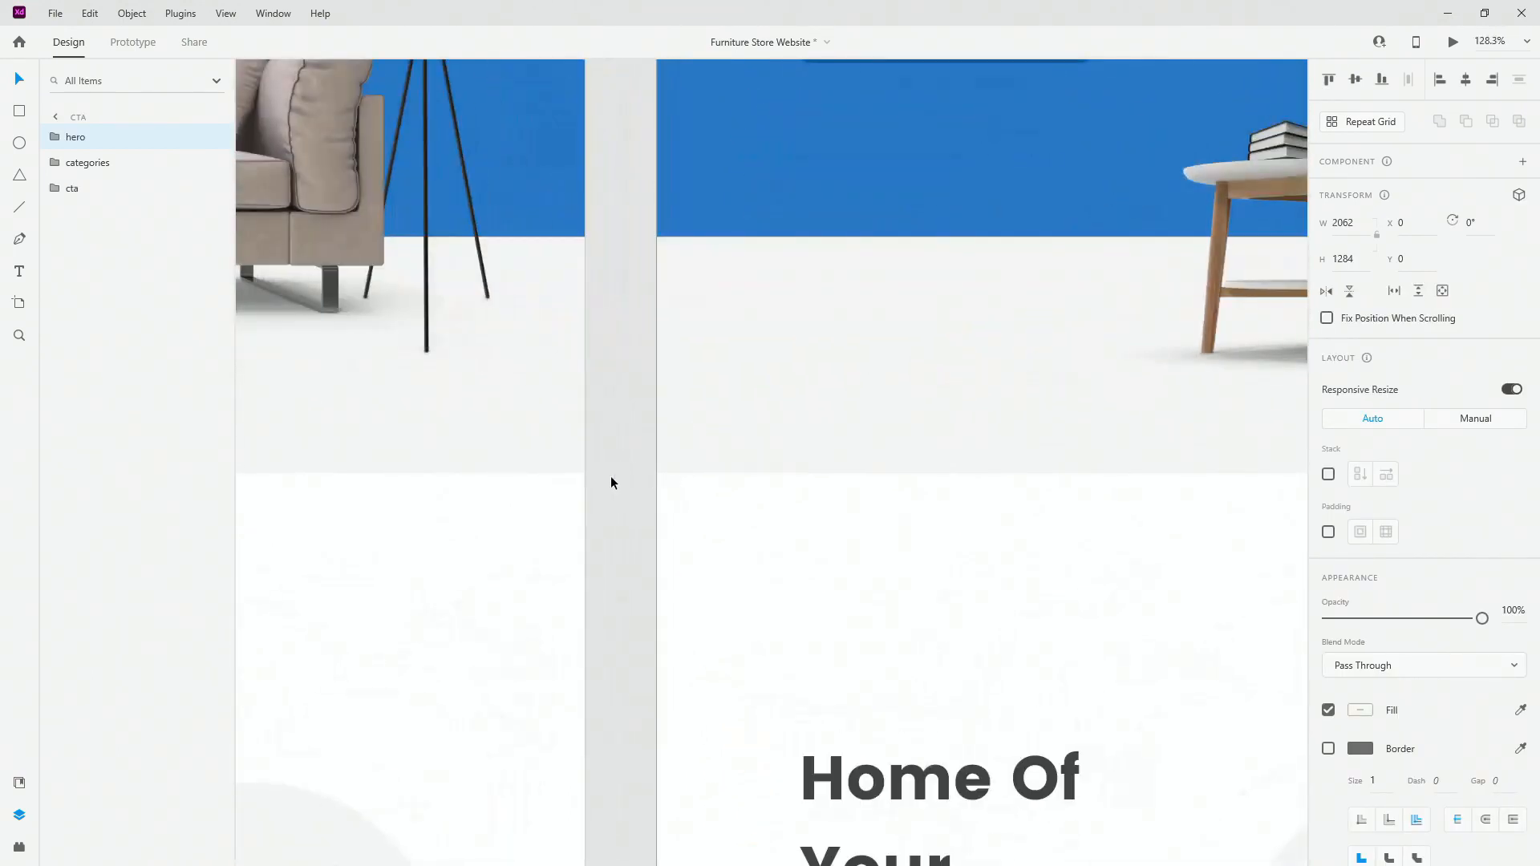
scroll(727, 473, "down", 9)
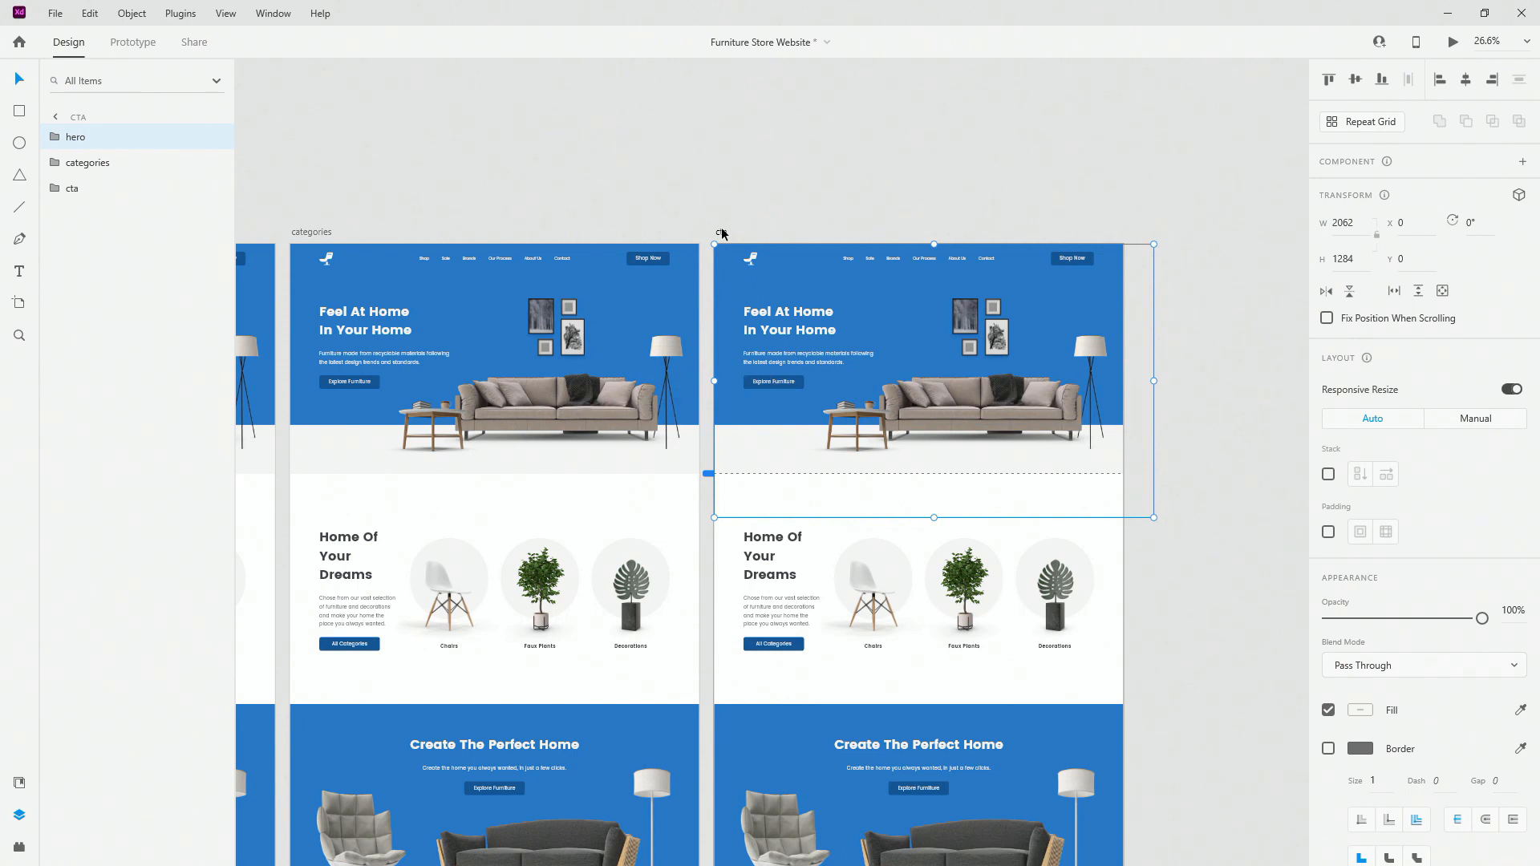
left_click(721, 233)
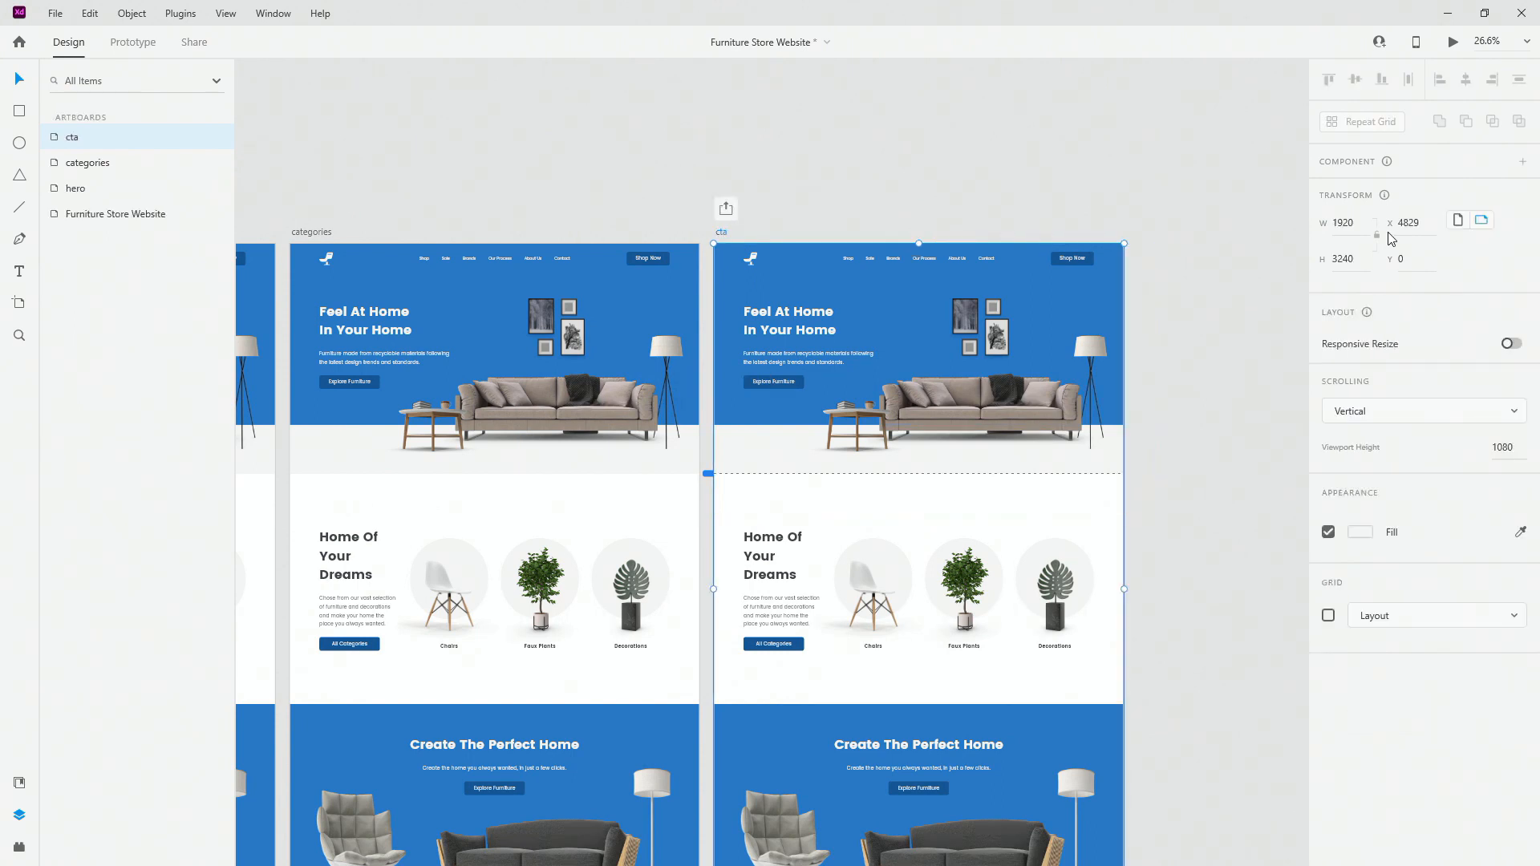
left_click(1367, 264)
type("1080")
key("Return")
Step: Delete the hero and remaining page content from the cta artboard
left_click(776, 321)
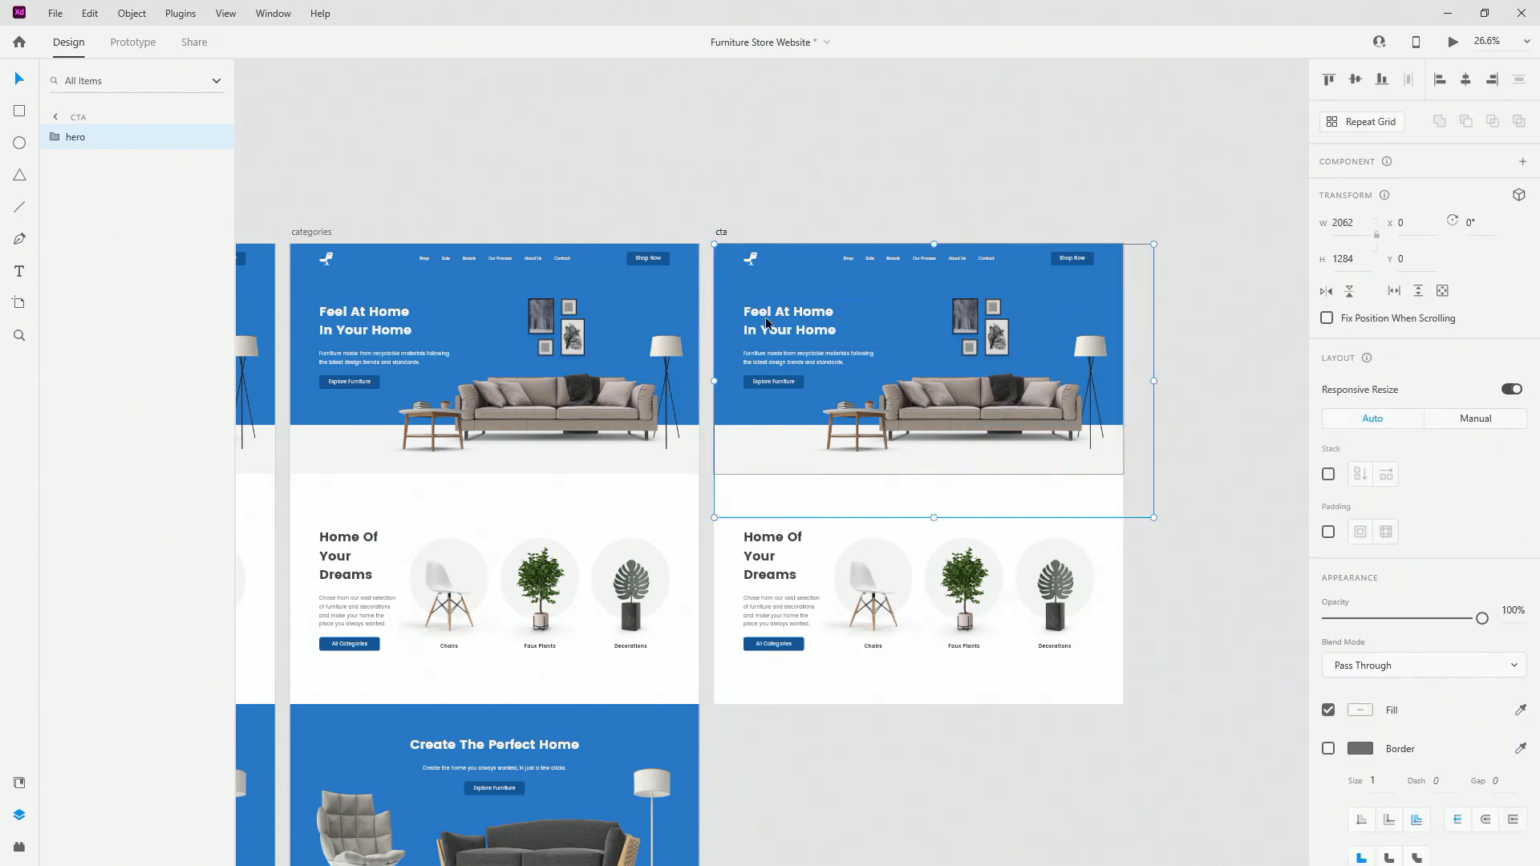
key("Delete")
left_click(852, 511)
key("Delete")
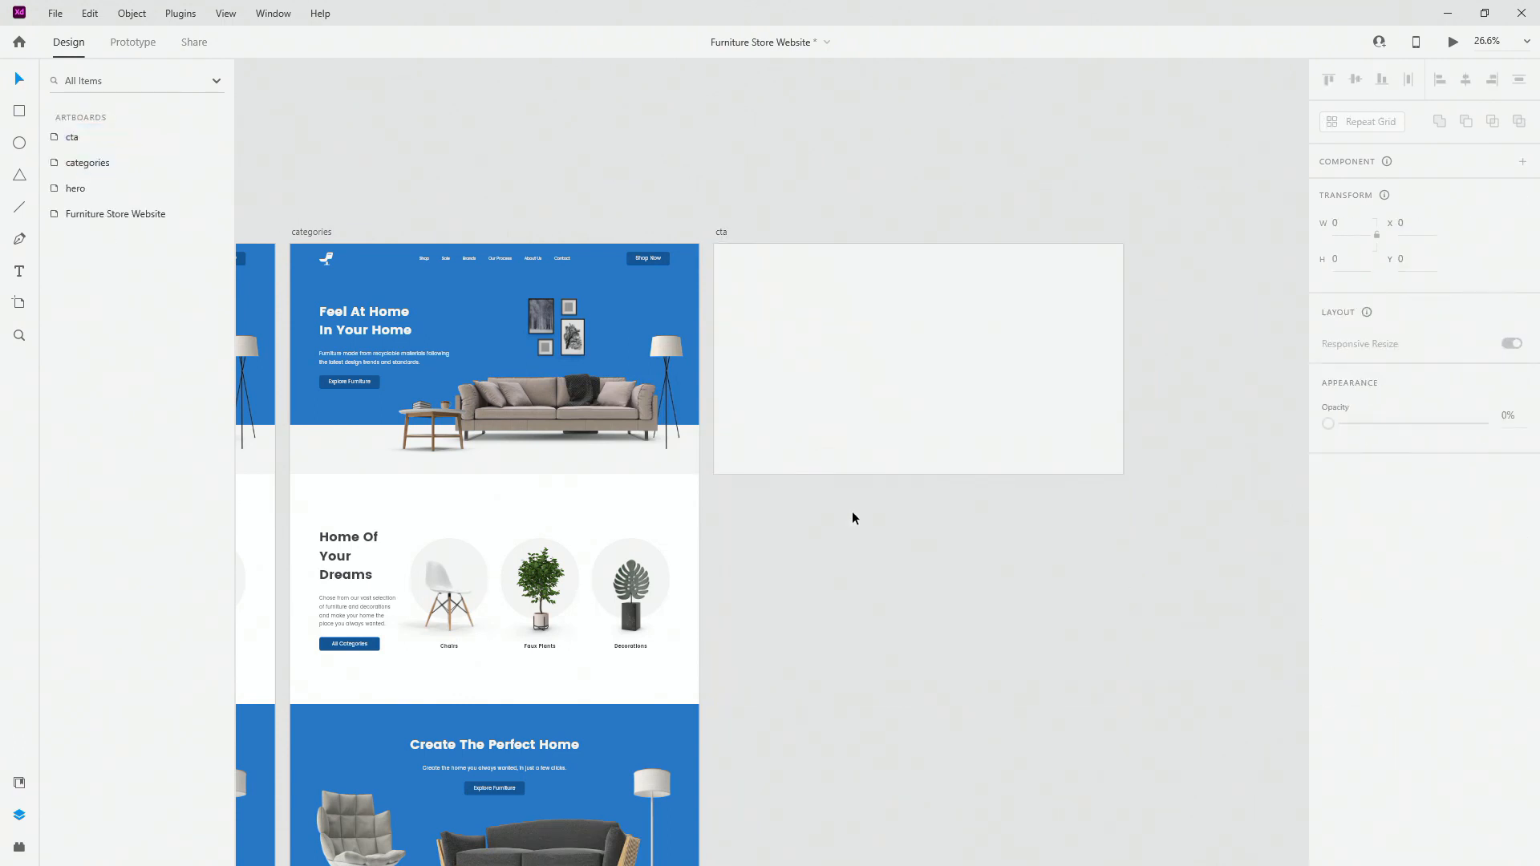
Step: Undo the last deletion, then delete the hero, categories and cta content from the categories artboard
scroll(989, 557, "down", 3)
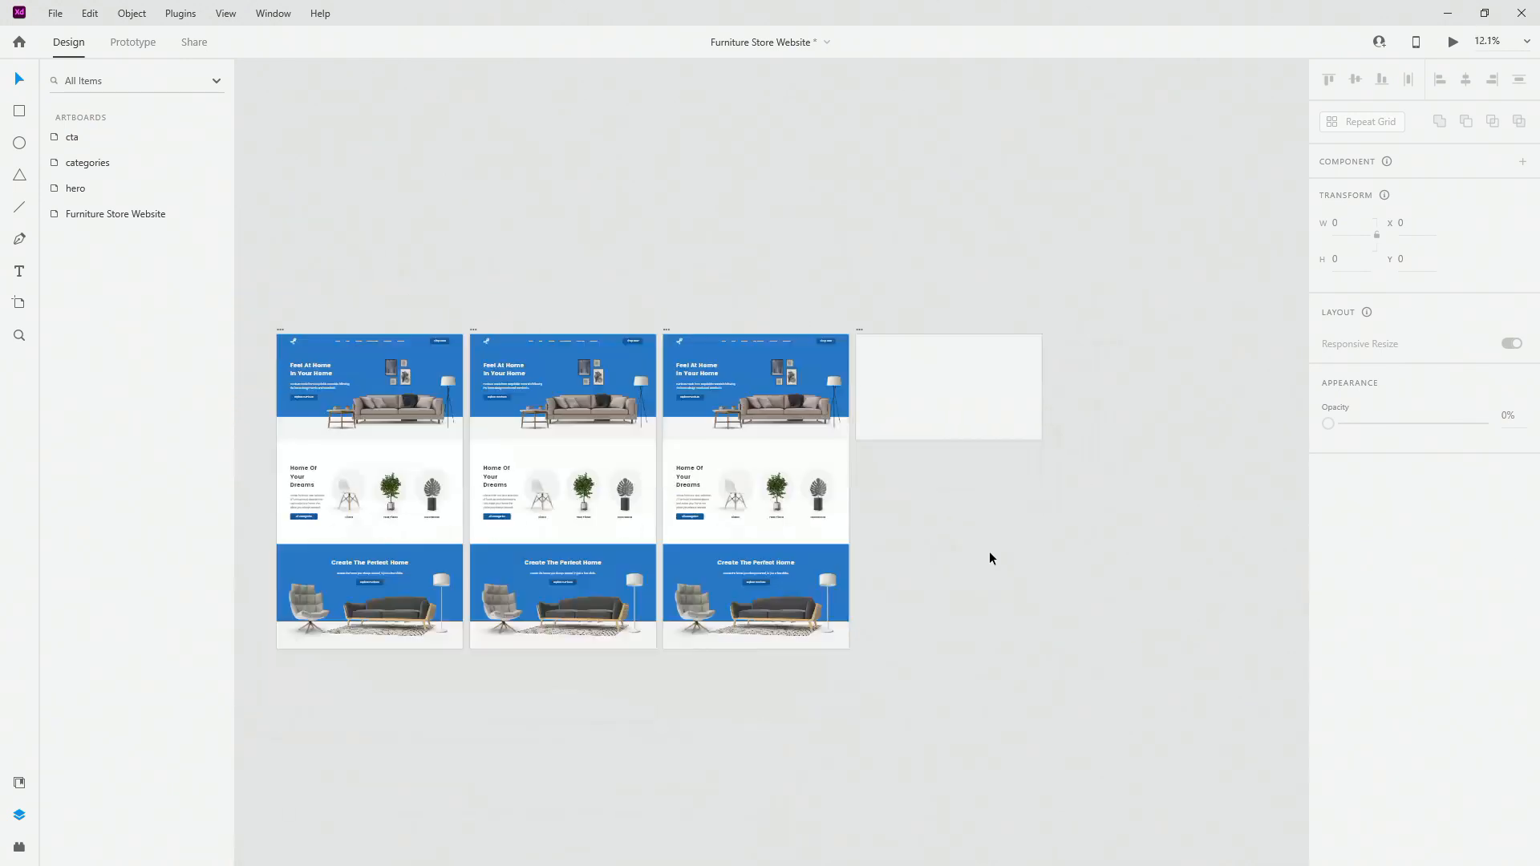
scroll(990, 557, "down", 1)
key("ctrl+z")
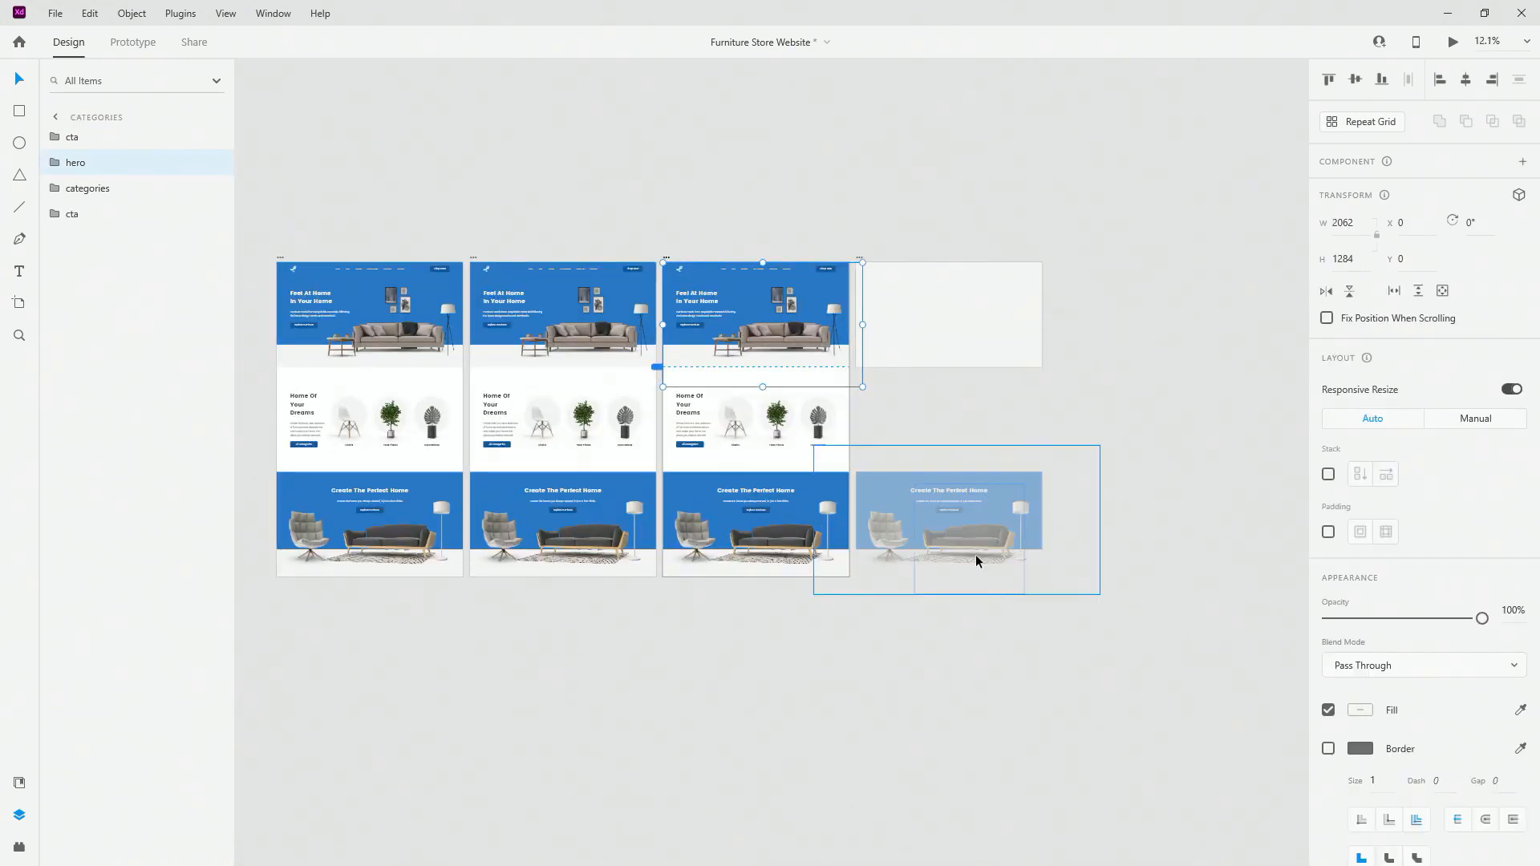
left_click(778, 315)
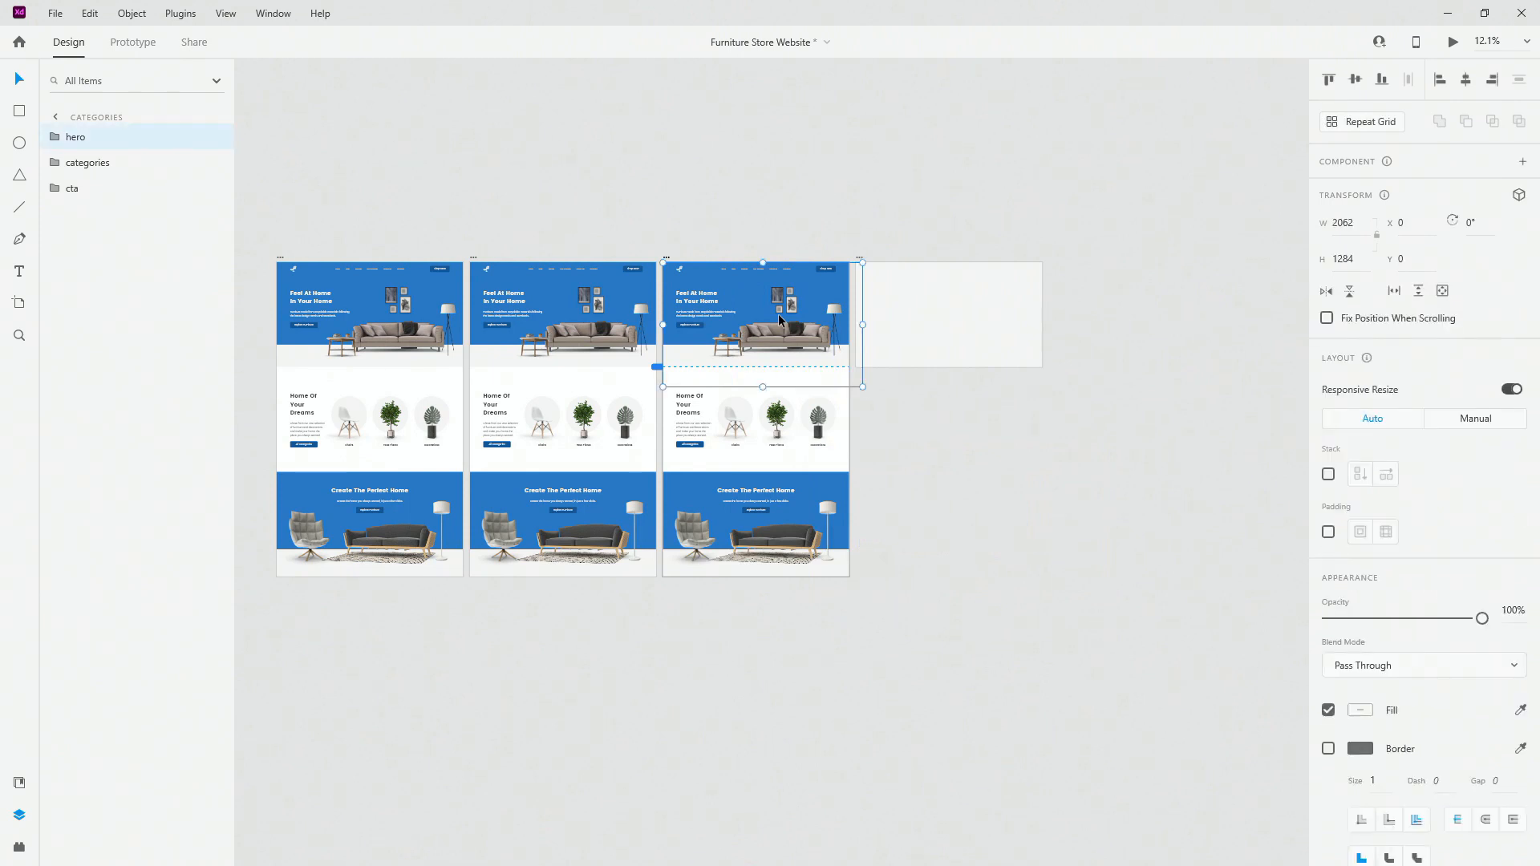
key("Delete")
left_click(764, 405)
key("Delete")
left_click(767, 442)
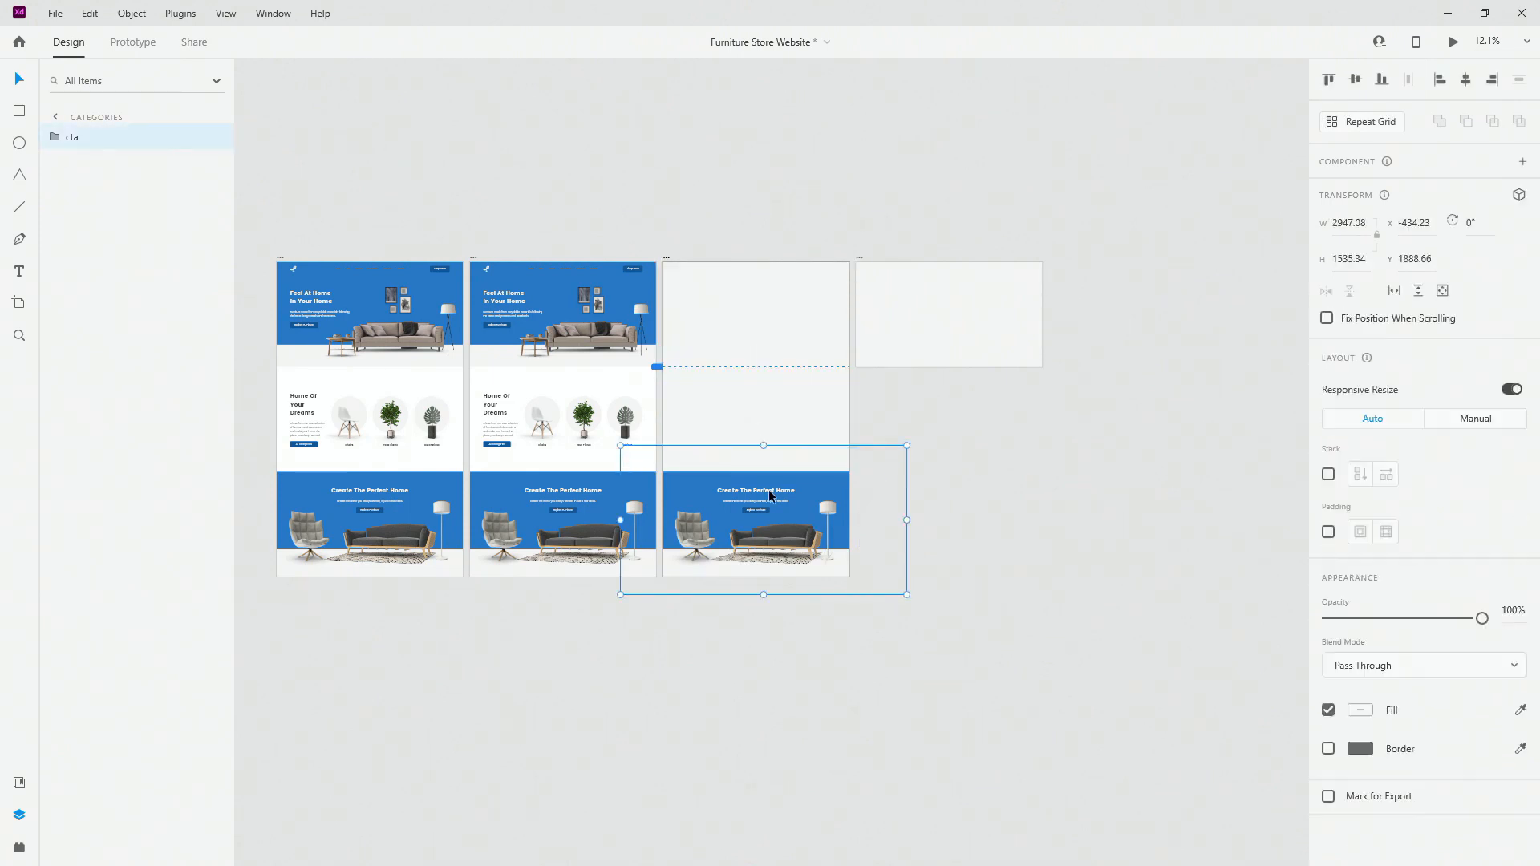
key("Delete")
Step: Set the empty categories artboard's height to 1080
left_click(552, 325)
left_click(731, 365)
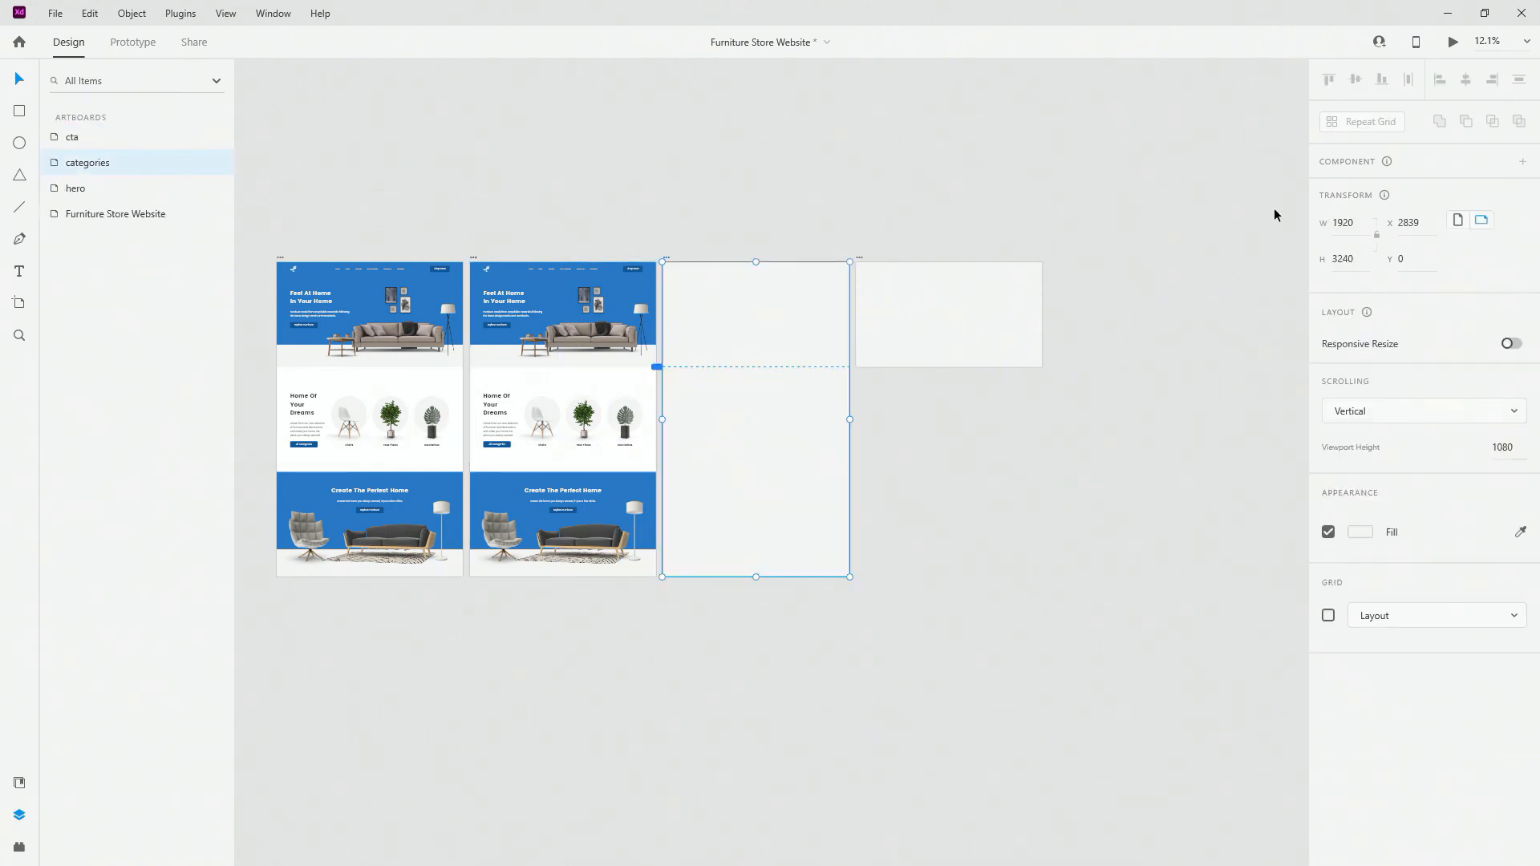
left_click(1359, 258)
type("1080")
key("Return")
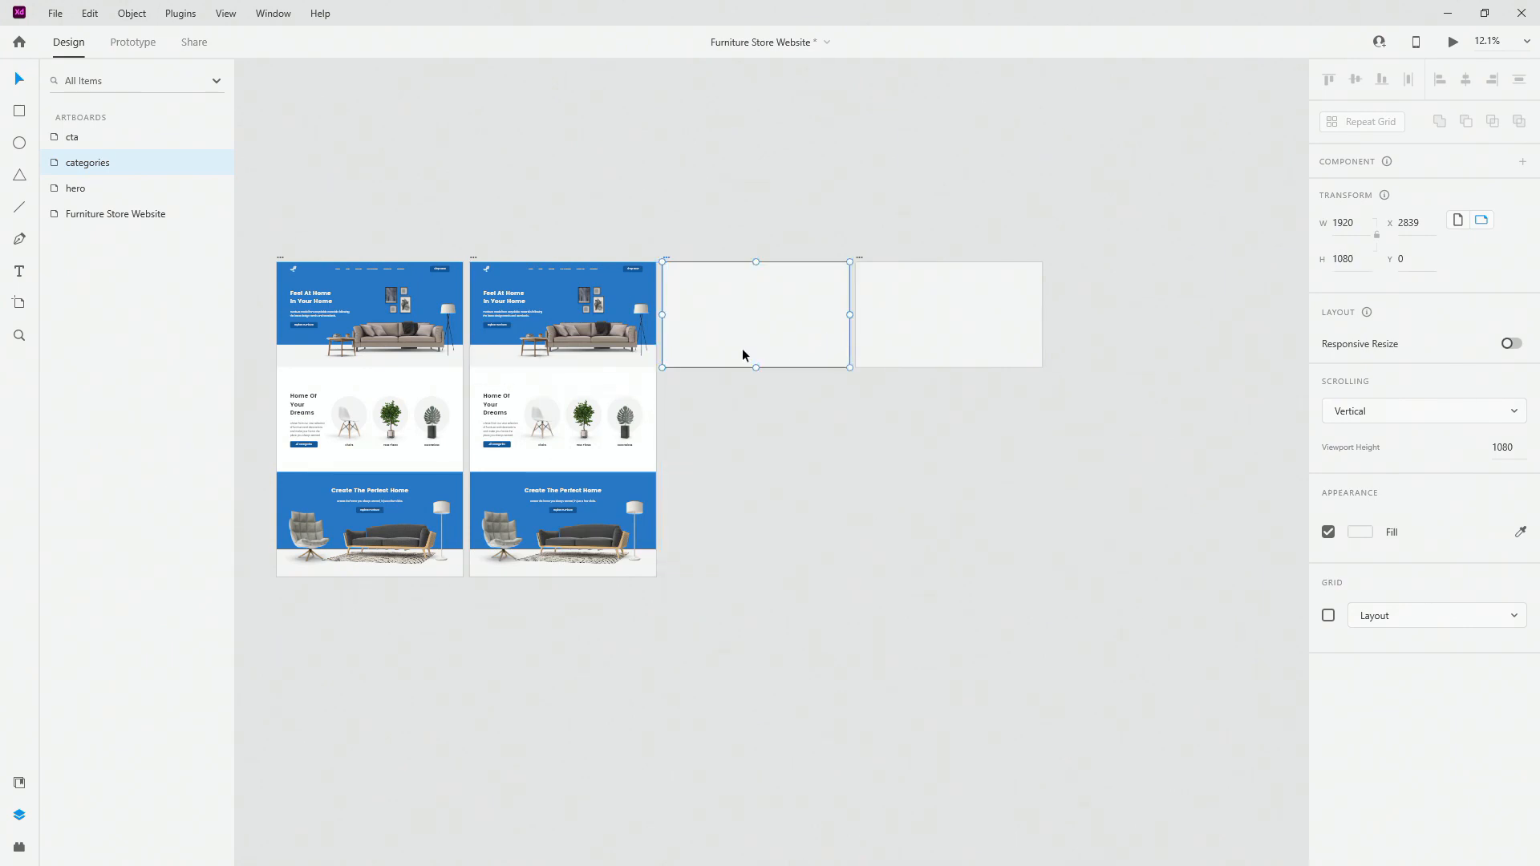
Step: Group the hero artboard's hero, categories and cta layers into Group 1
left_click(590, 319)
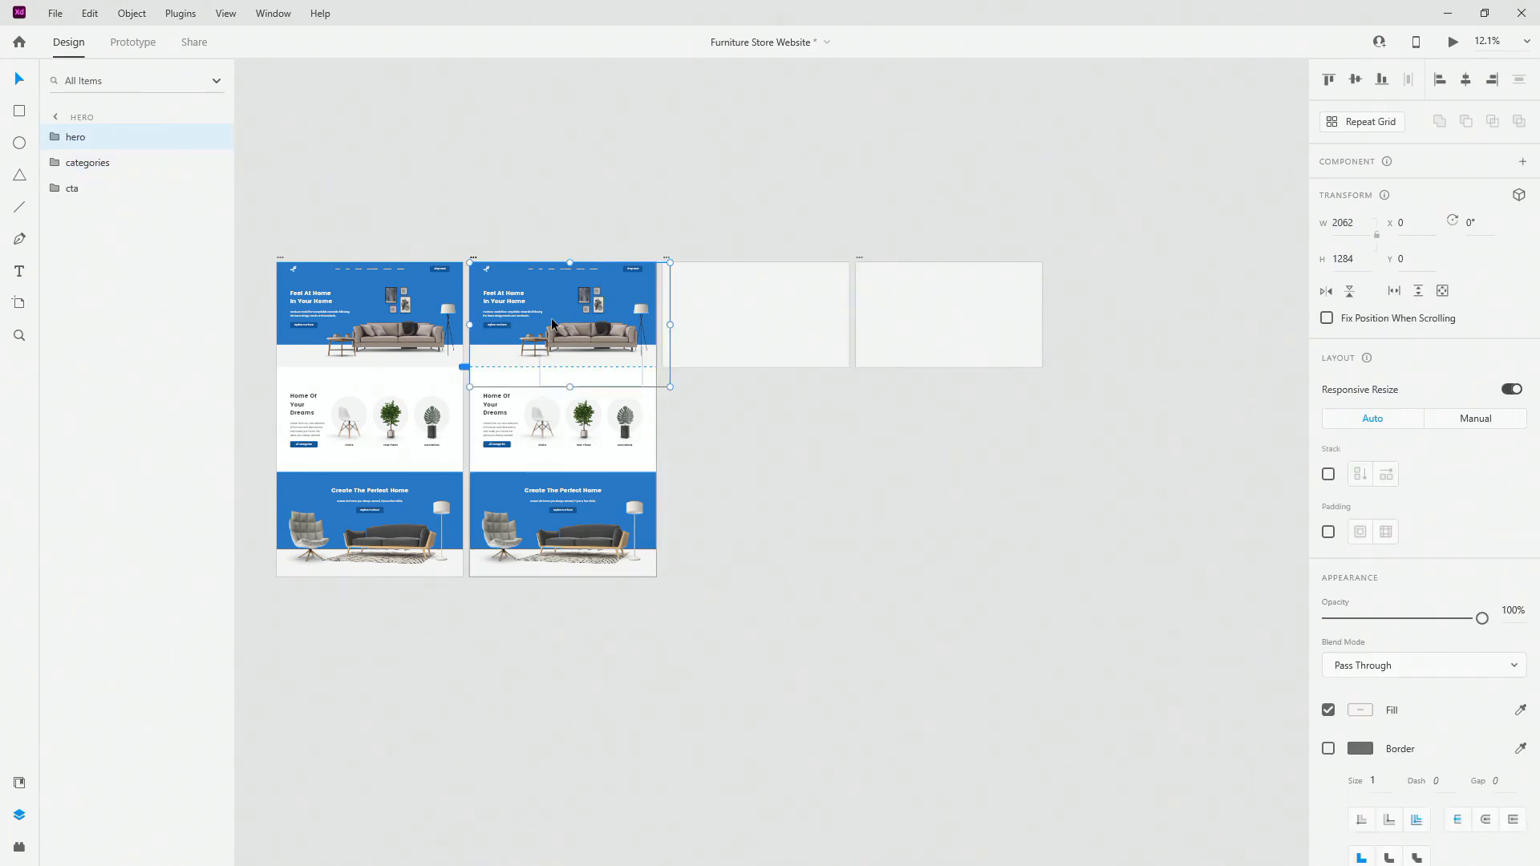
scroll(523, 316, "up", 2)
scroll(526, 323, "up", 1)
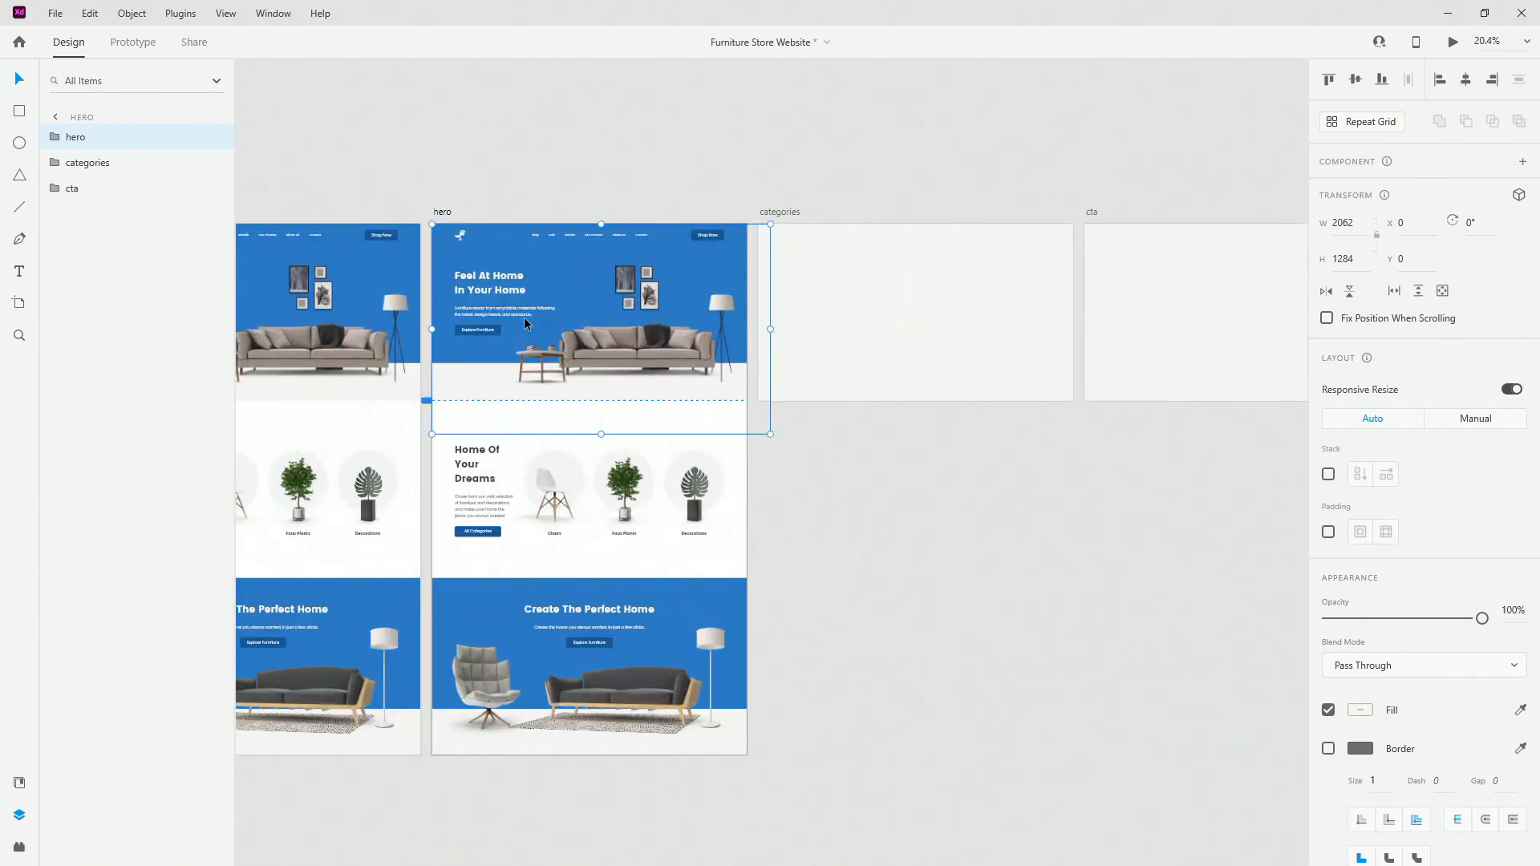
left_click(104, 196, "shift")
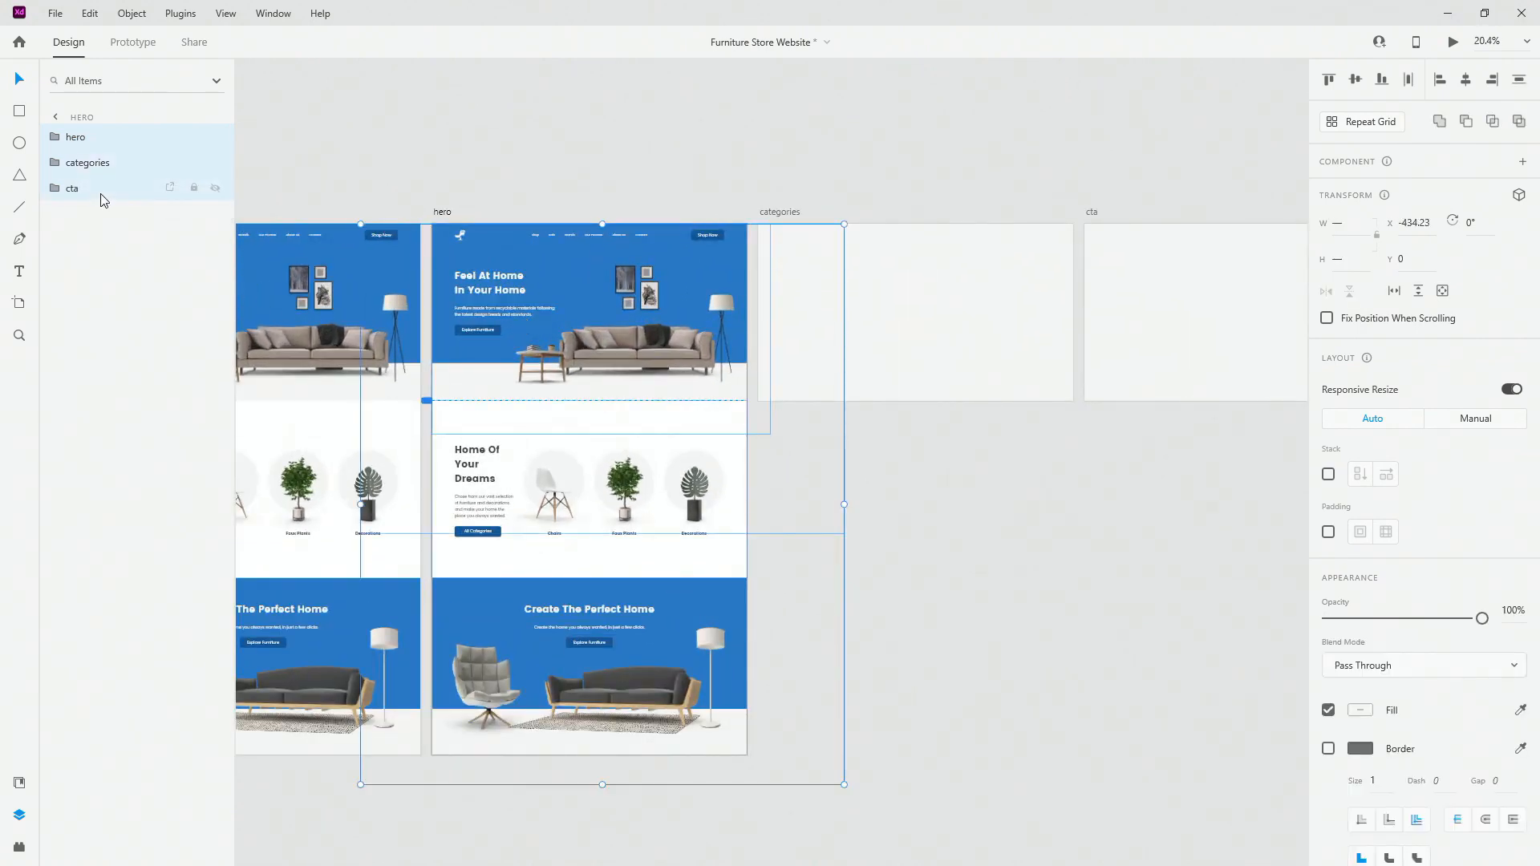
key("ctrl+g")
Step: Rename Group 1 to website
double_click(84, 137)
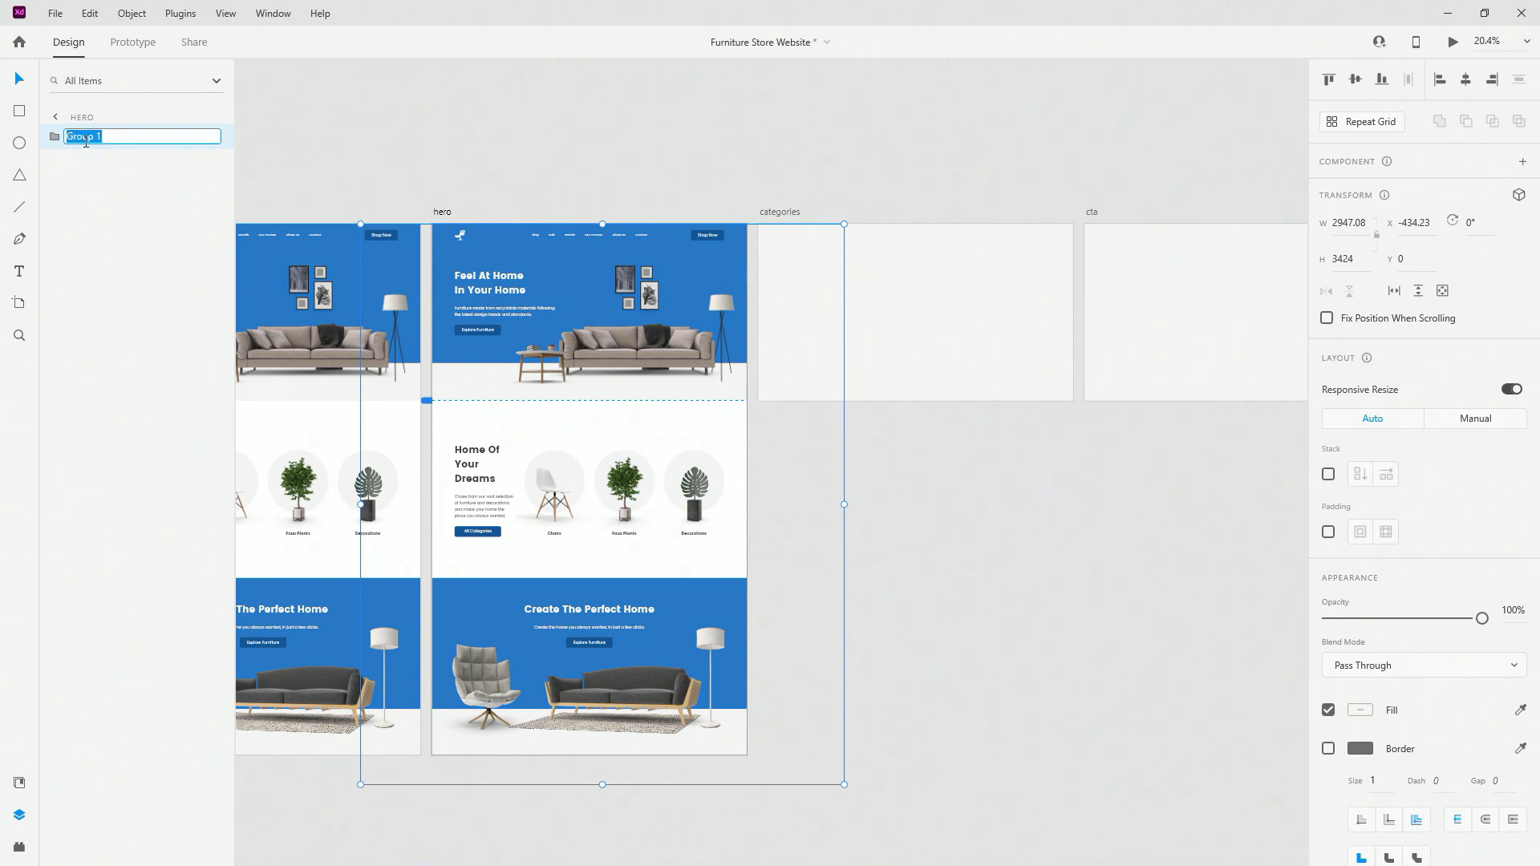
type("website")
key("Return")
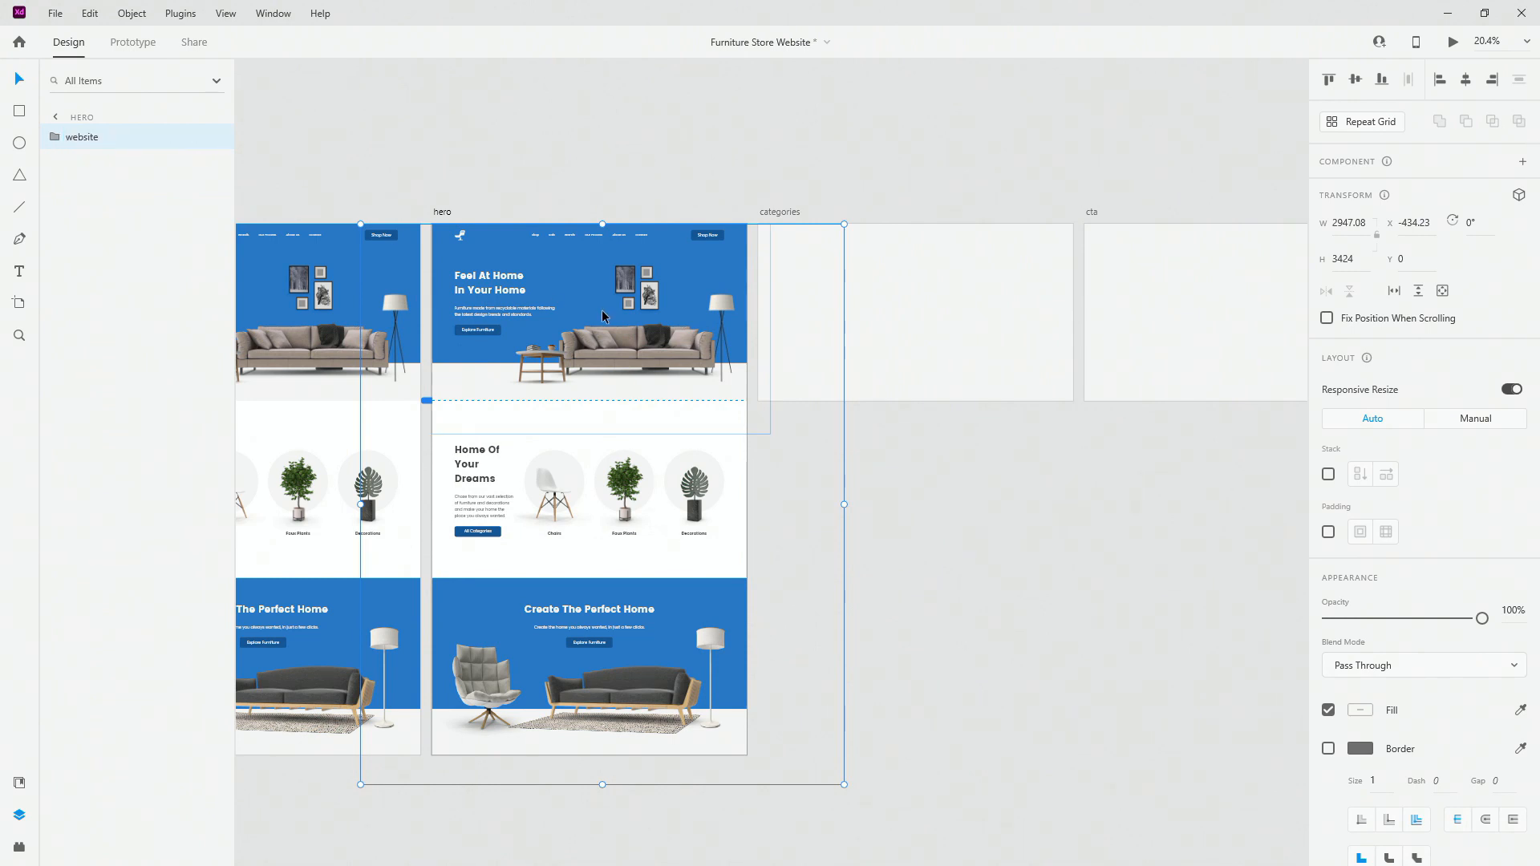
Step: Set the hero artboard's height to 1080
left_click(442, 212)
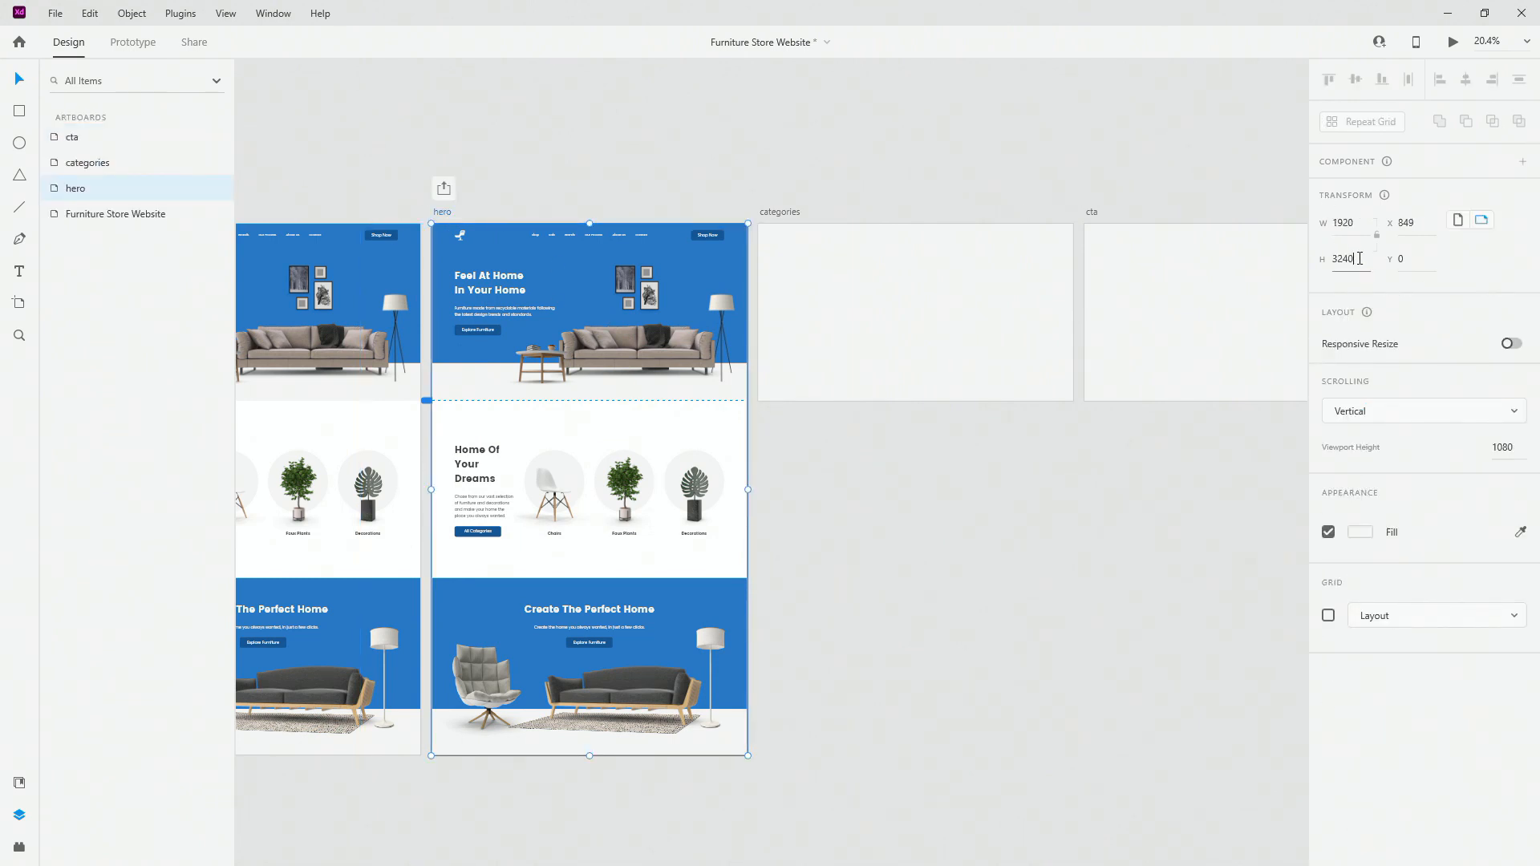
type("1080")
key("Return")
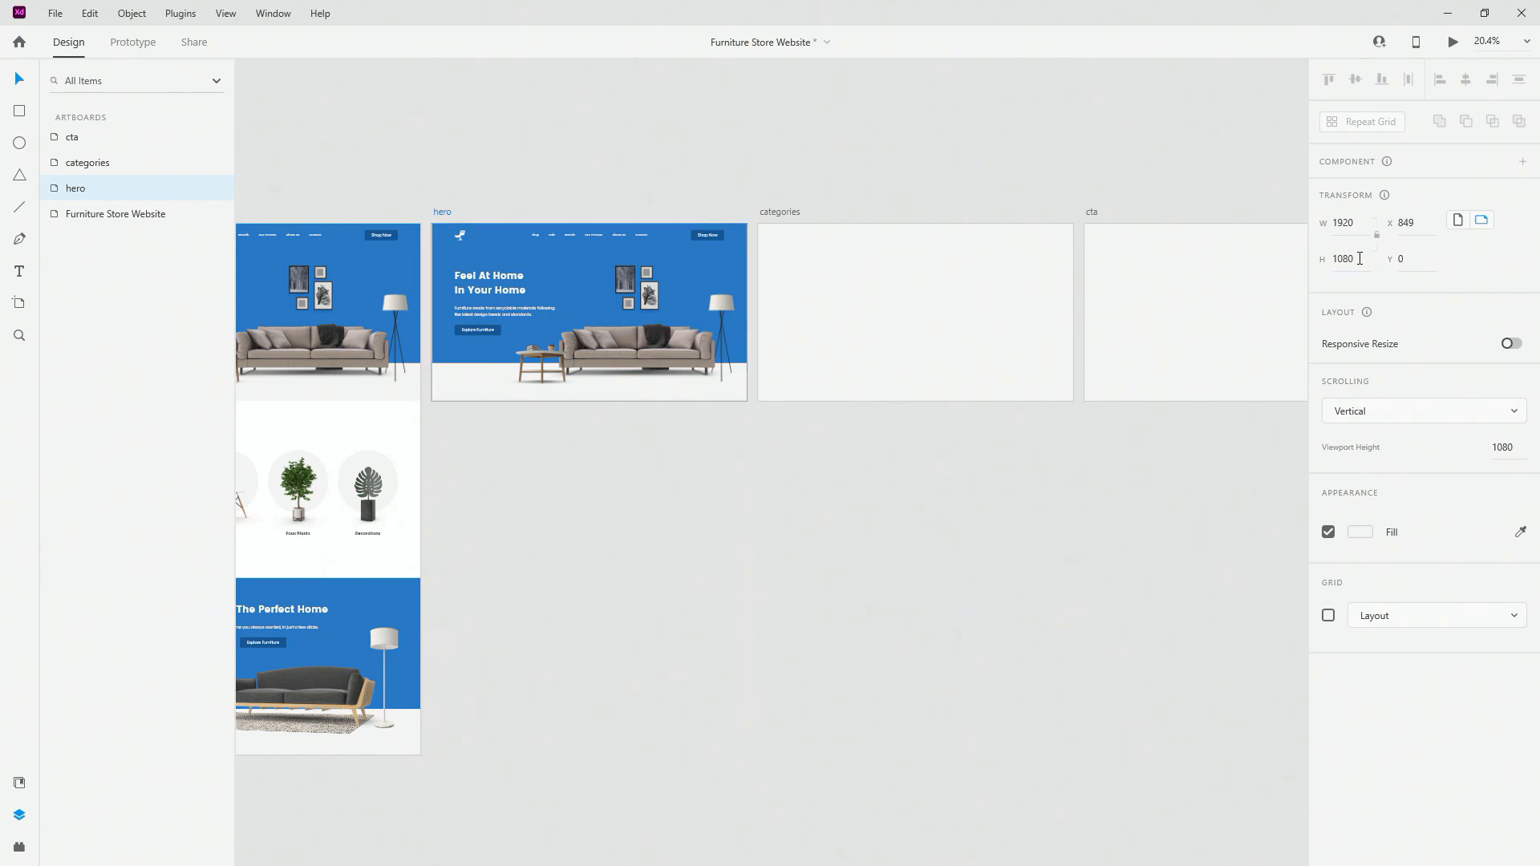
left_click(674, 320)
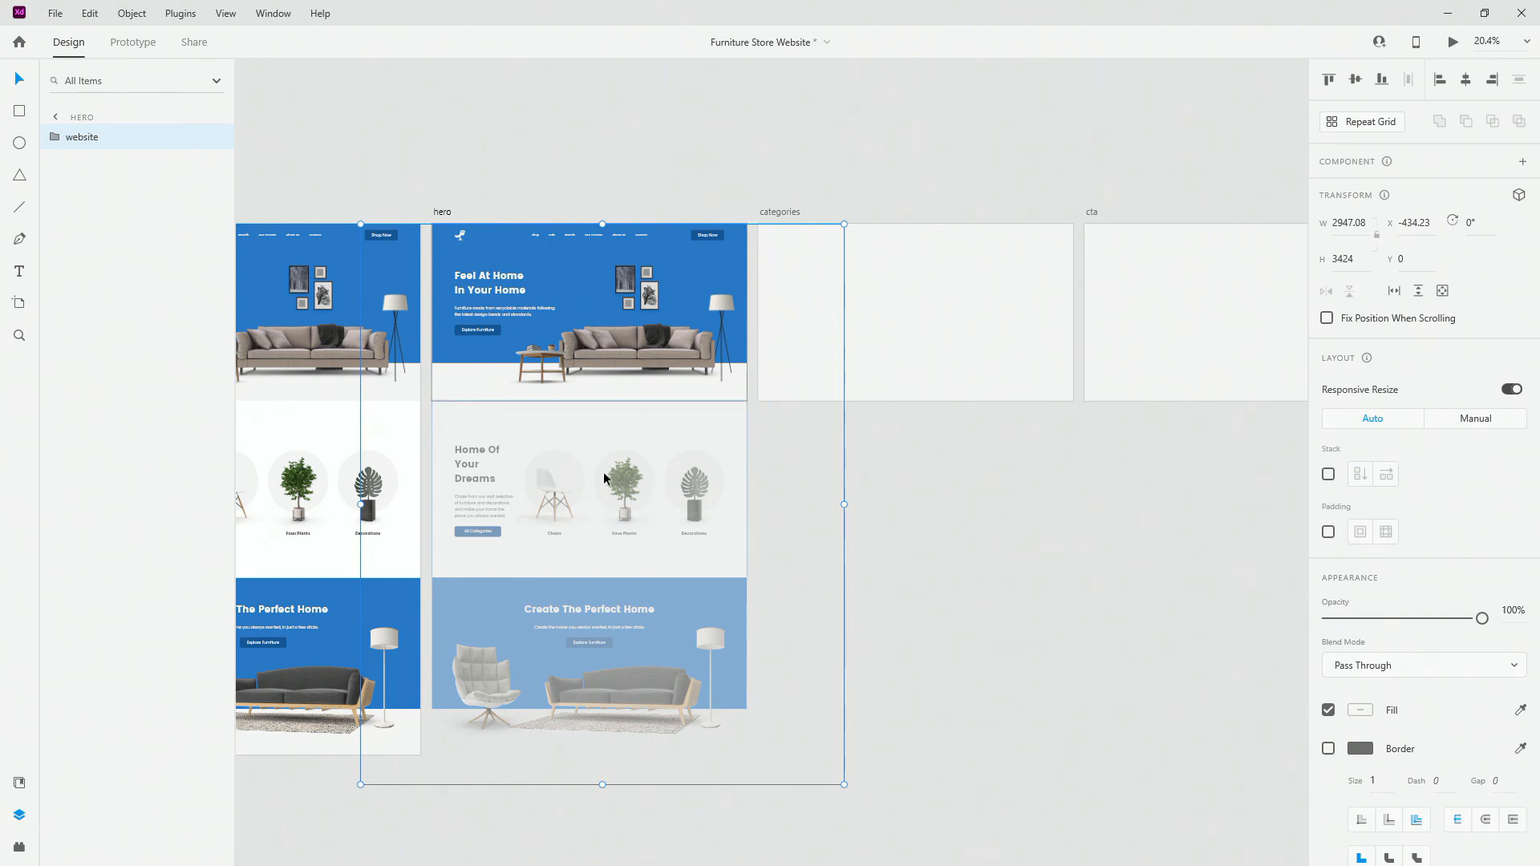
Step: Paste a copy of the website group into the empty categories artboard
double_click(445, 503)
scroll(450, 502, "up", 4)
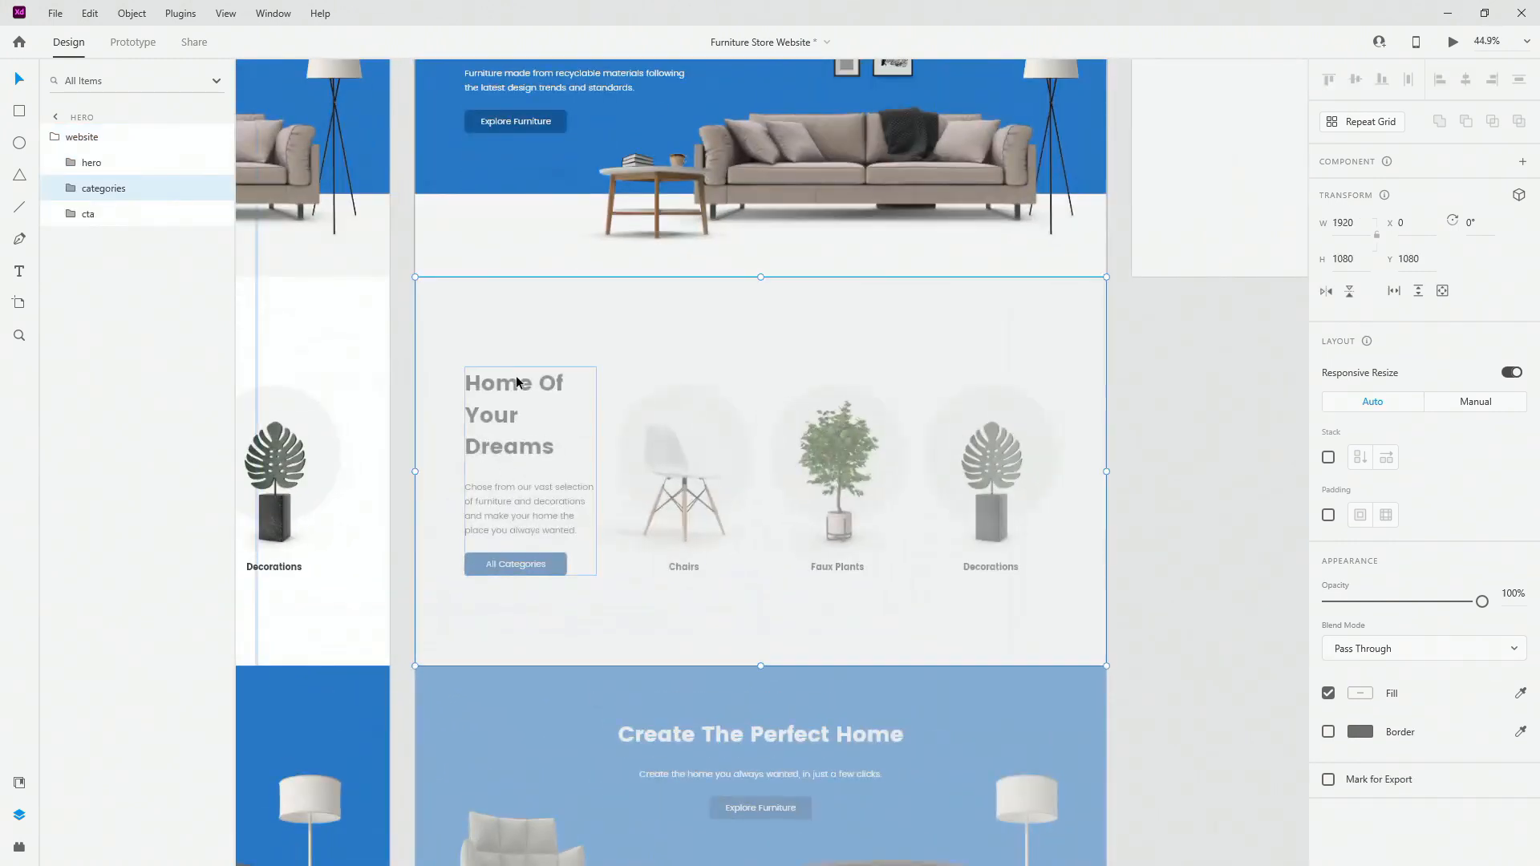
scroll(475, 386, "down", 5)
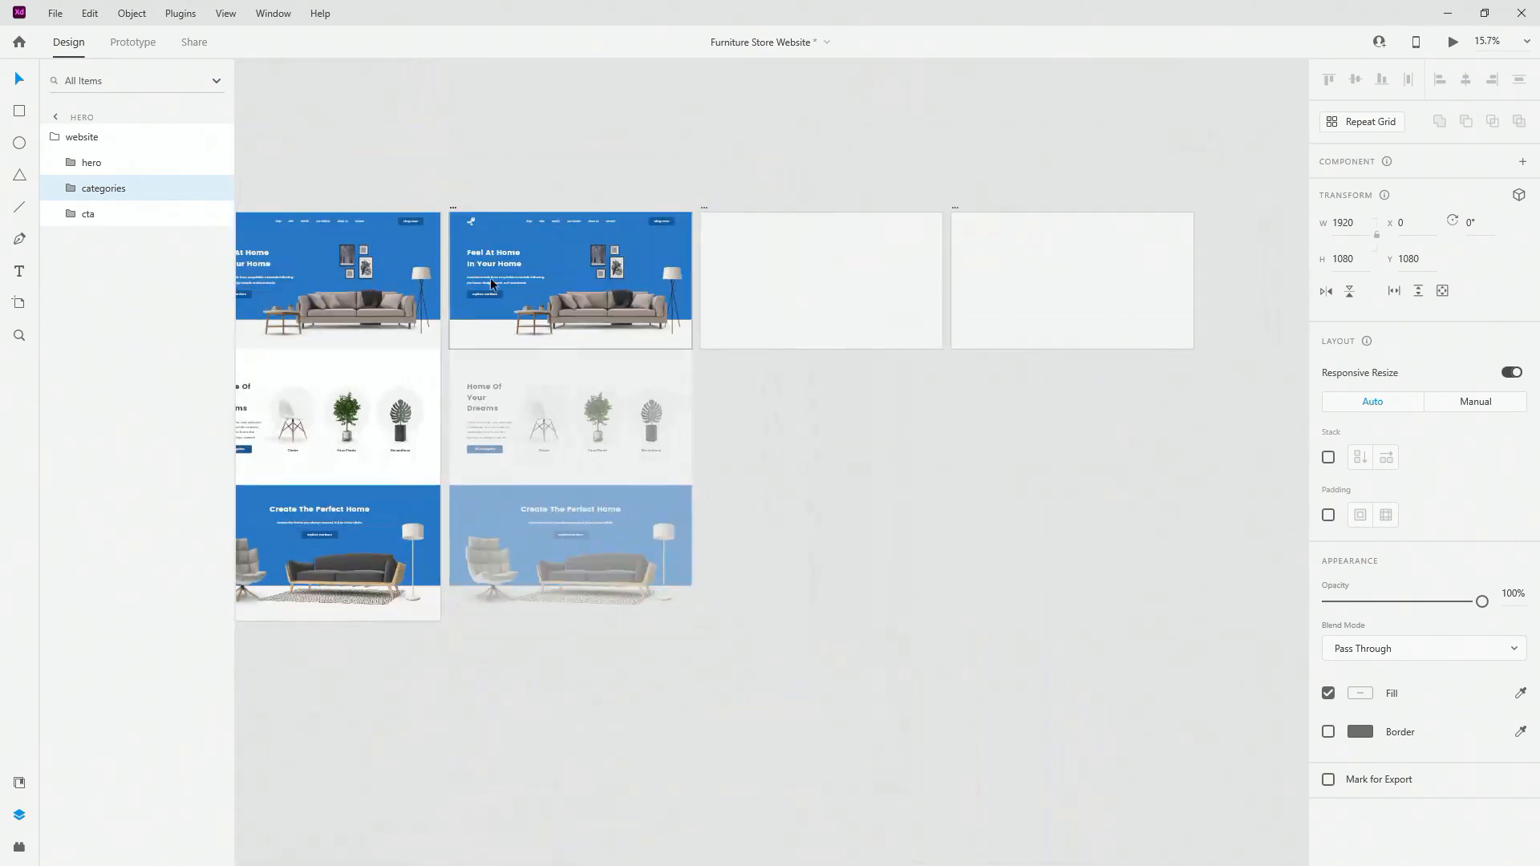
left_click(91, 138)
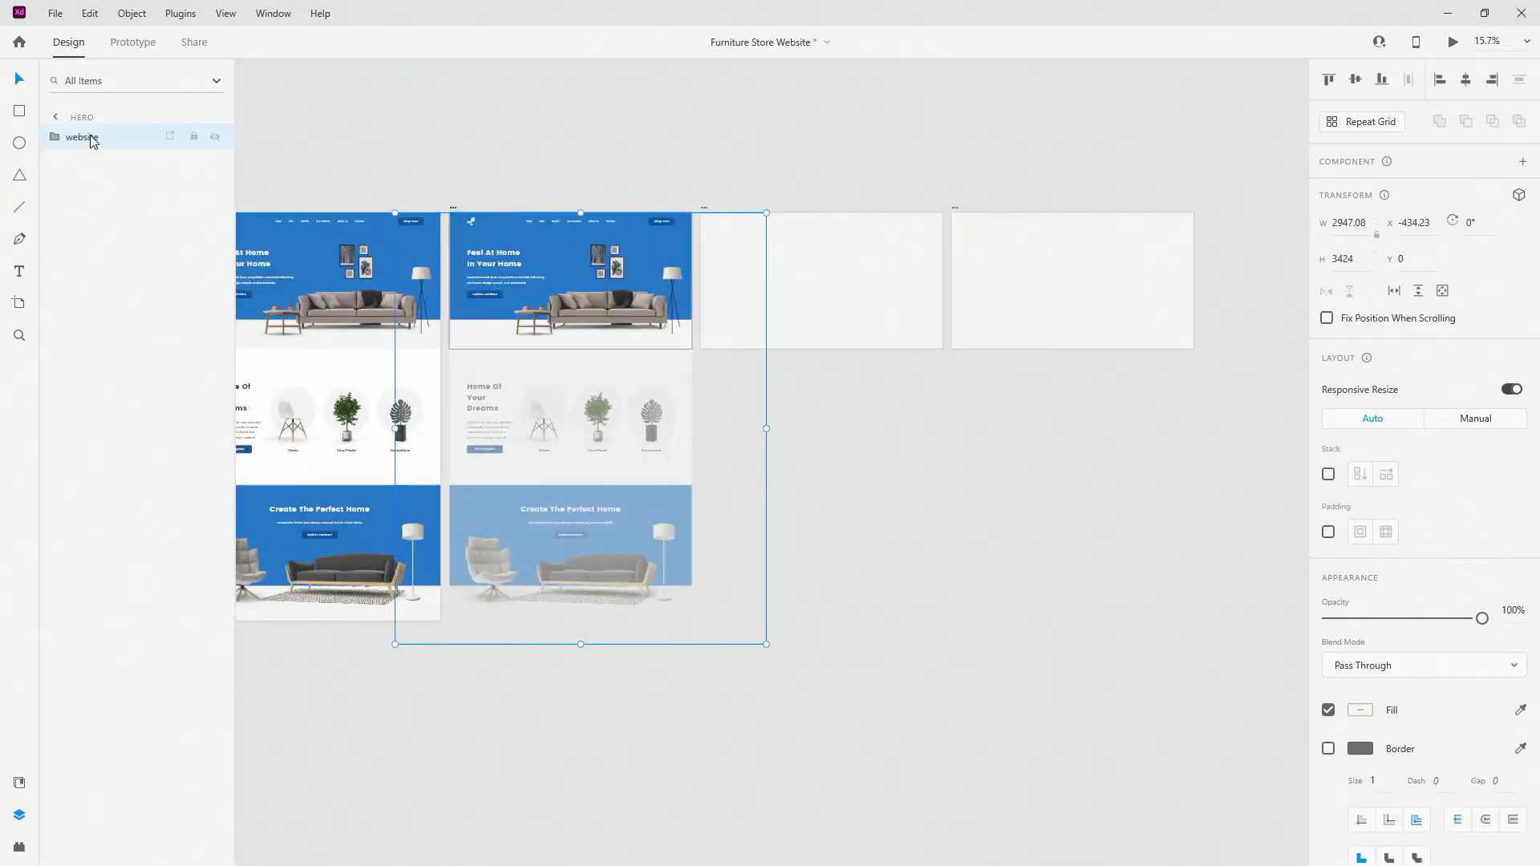
left_click(868, 263)
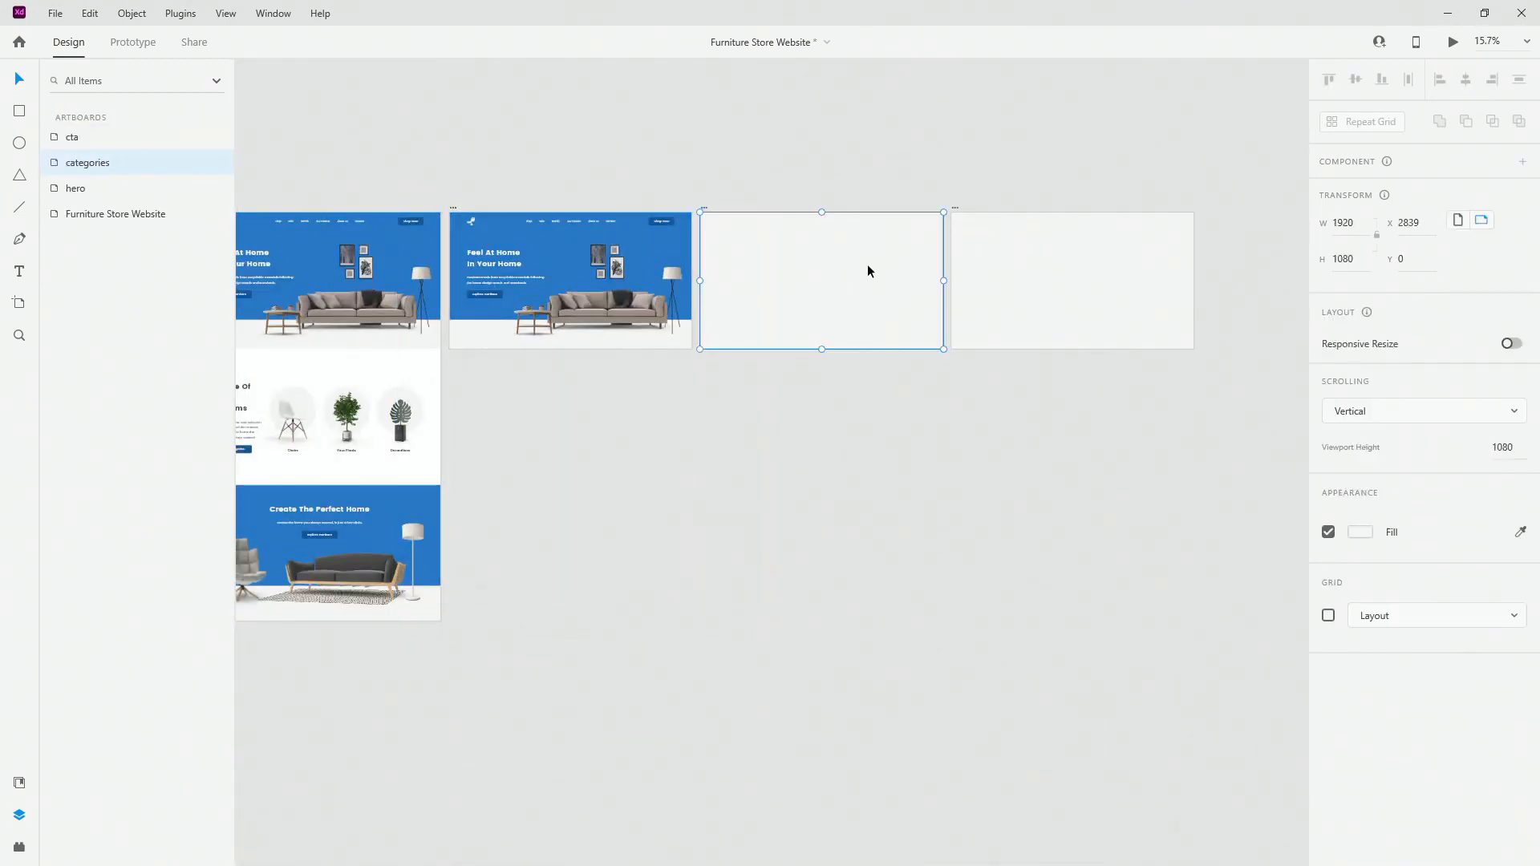
key("ctrl+v")
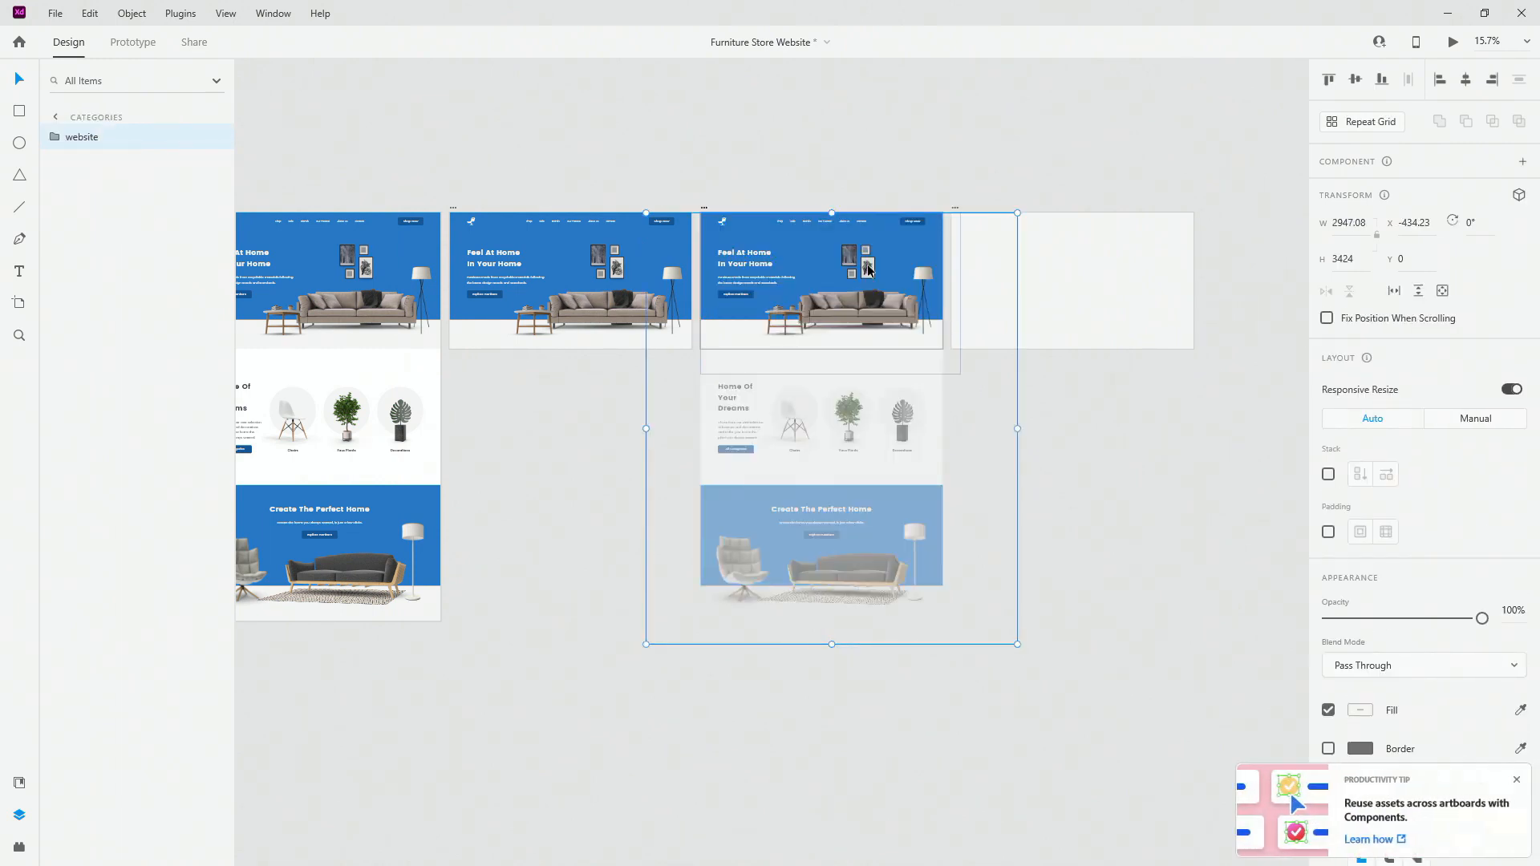
left_click(1517, 781)
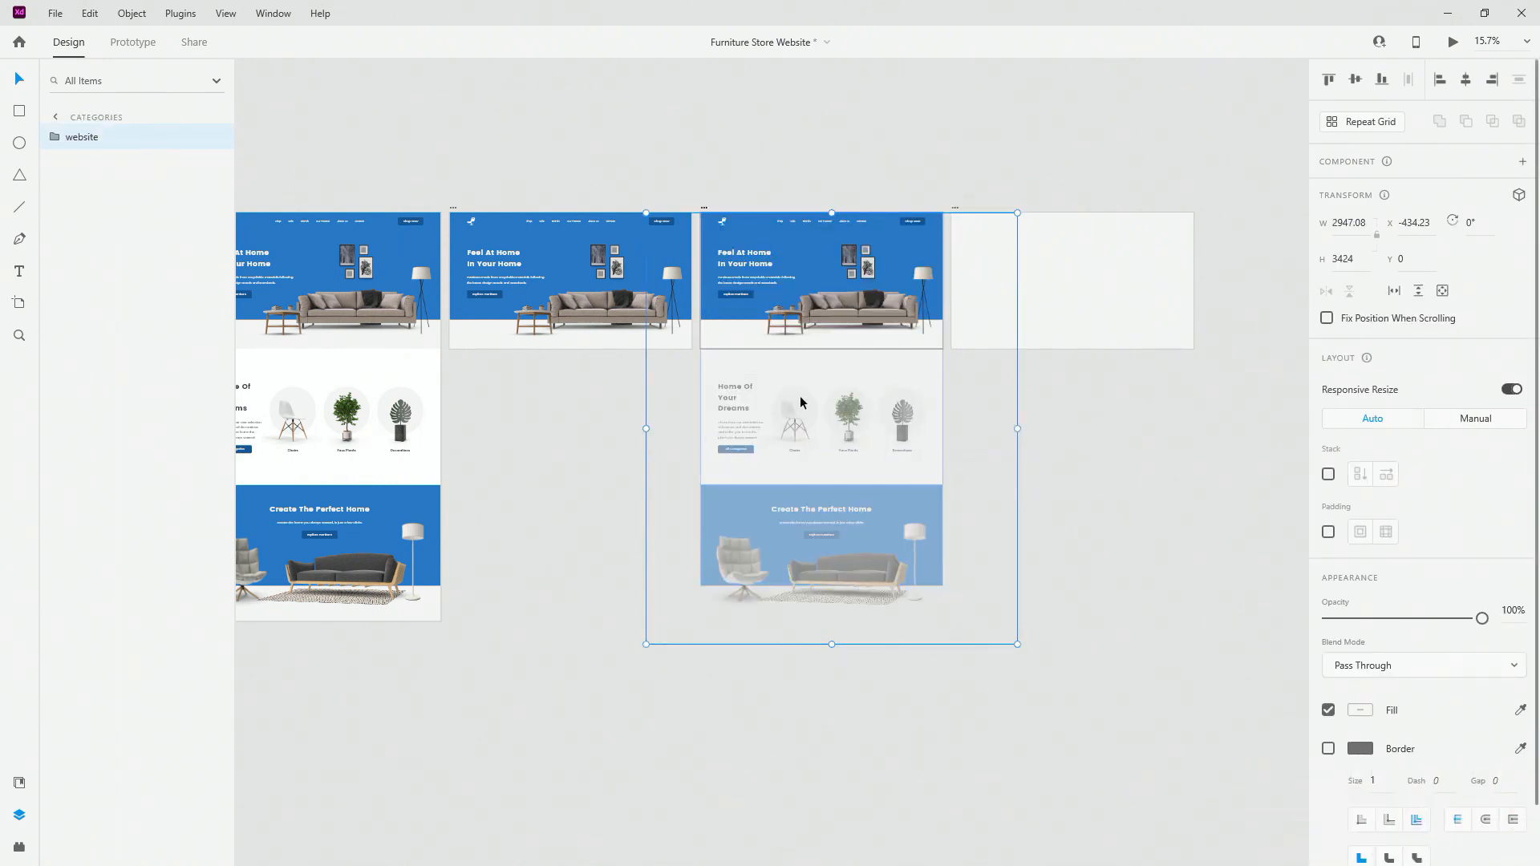
Step: Move the pasted website group up to Y -1080 so its categories section shows
scroll(800, 402, "up", 4)
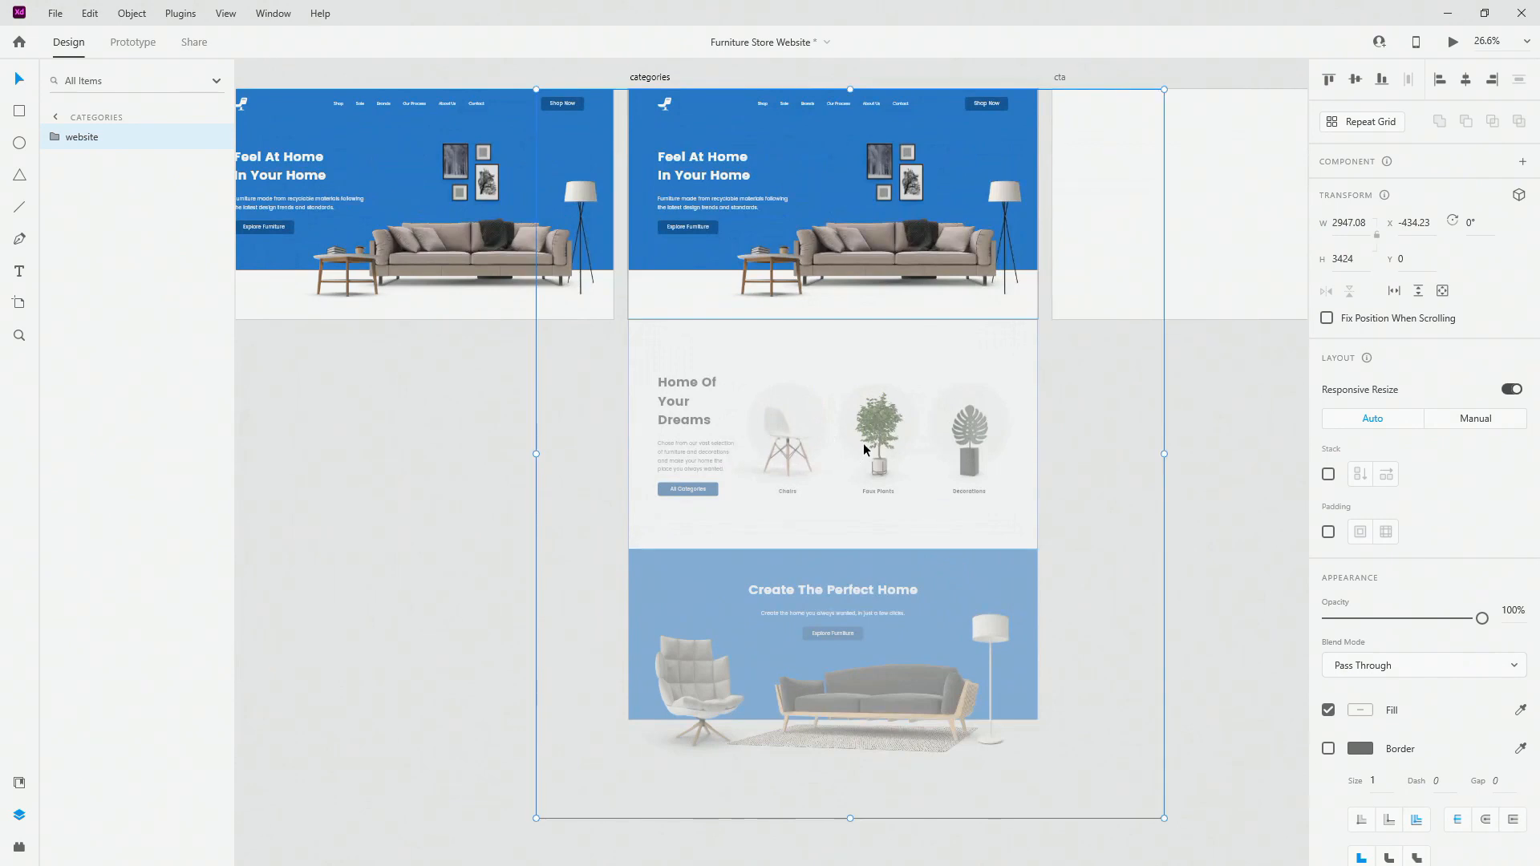
left_click_drag(857, 415, 855, 229)
scroll(642, 88, "up", 12)
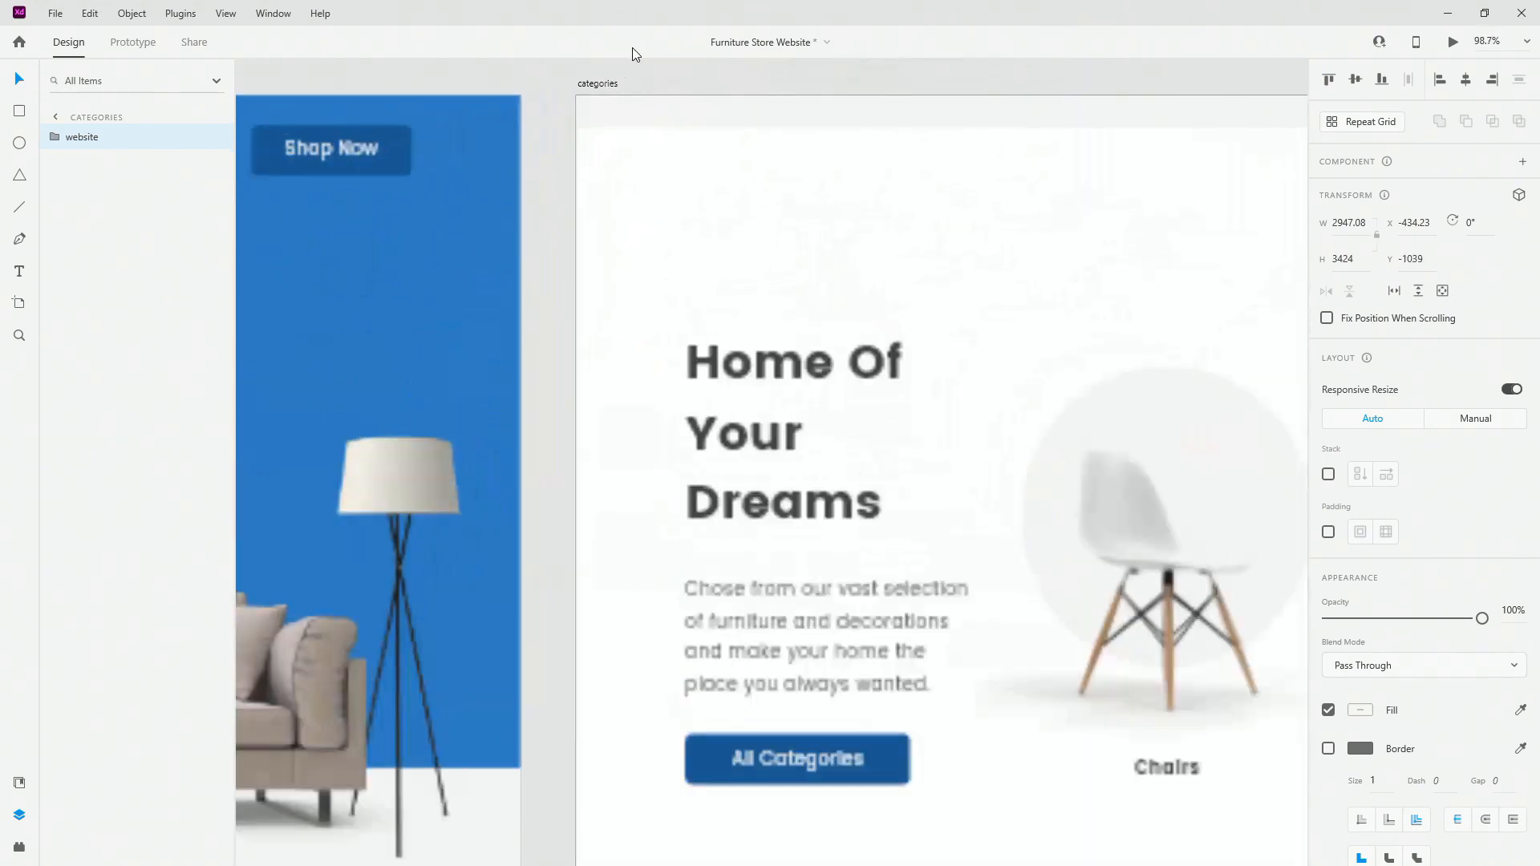
key("shift+Up")
key("shift+Up")
key("shift+Up")
key("shift+Up")
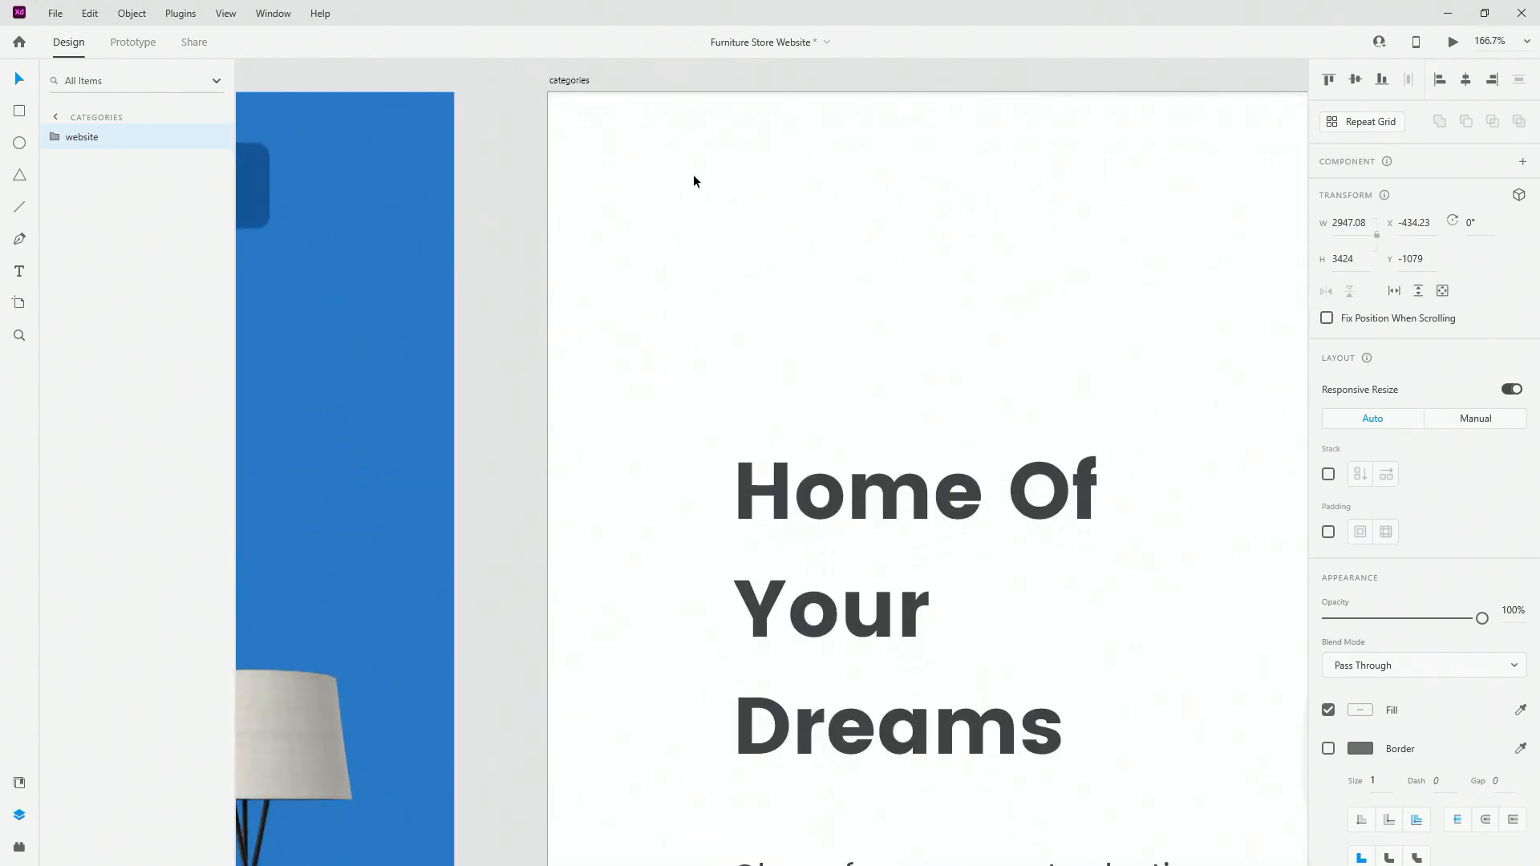
scroll(595, 94, "up", 1)
scroll(595, 95, "up", 15)
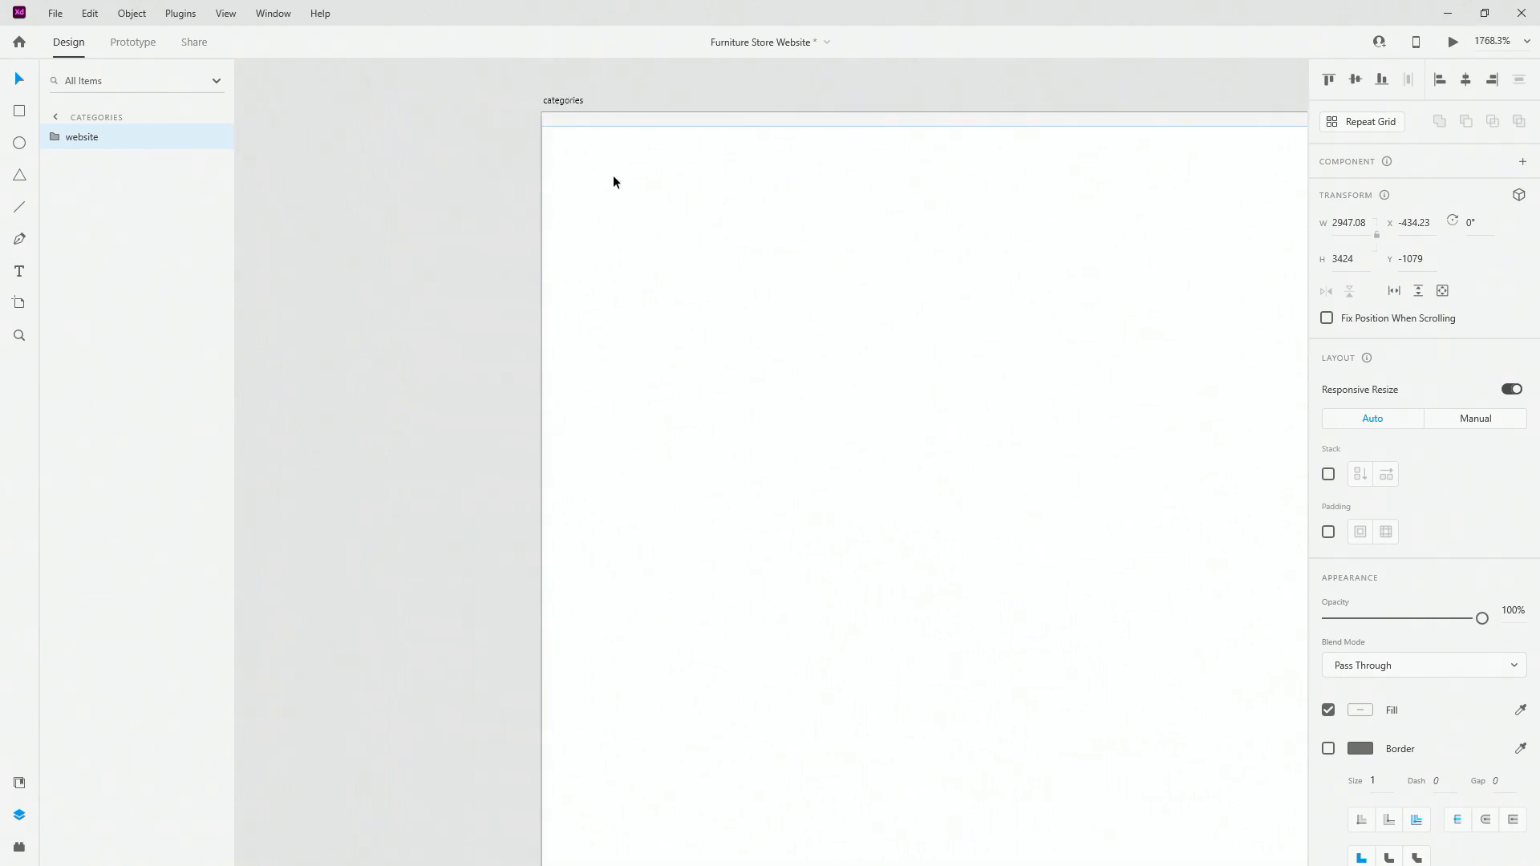
key("Up")
scroll(617, 167, "down", 20)
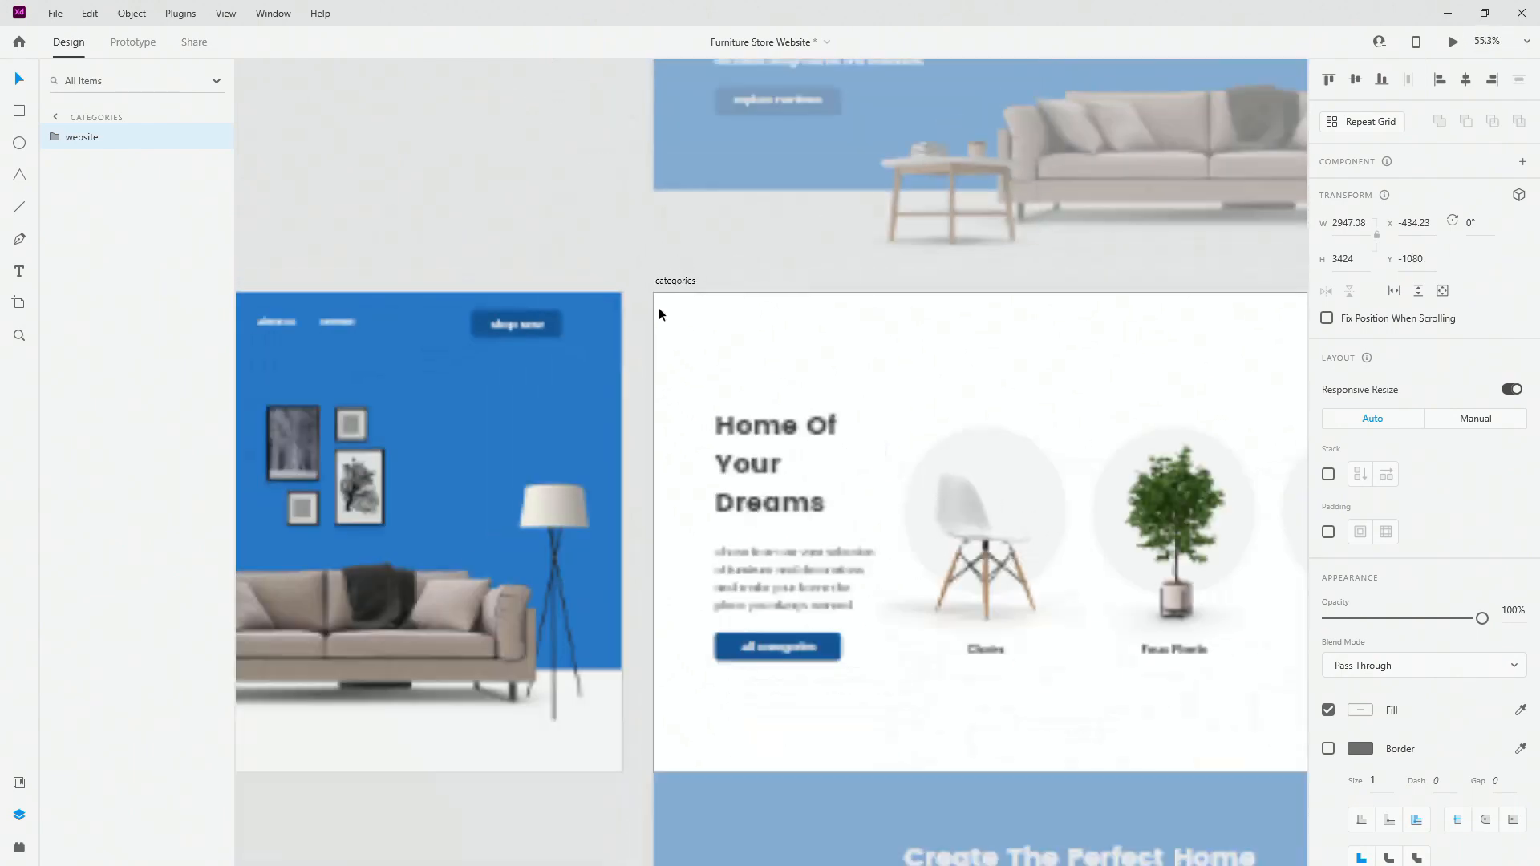
scroll(915, 180, "up", 1)
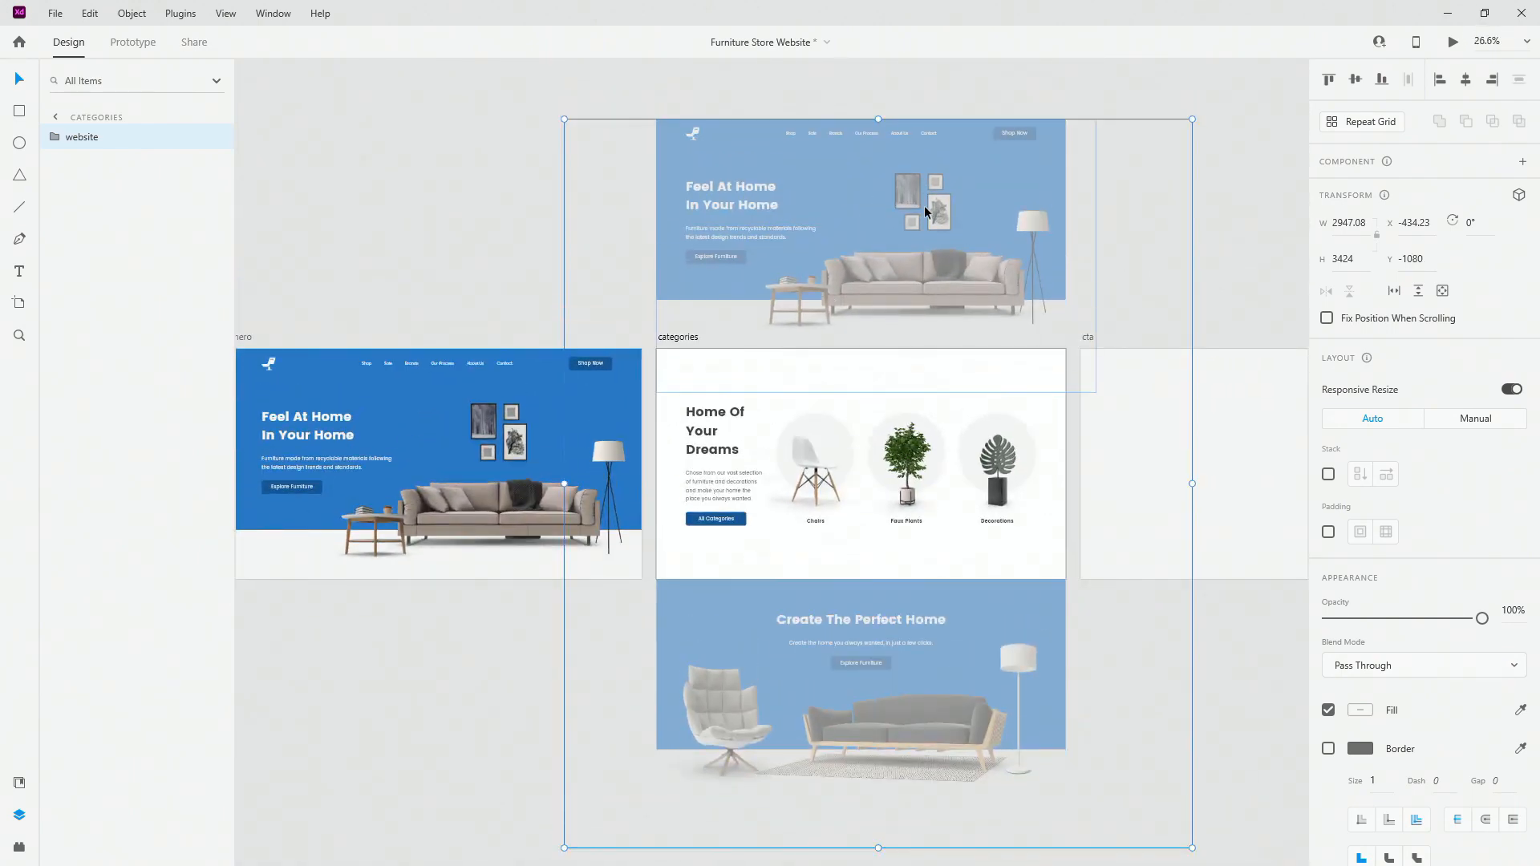
Step: Move the picture frames above the hero and the coffee table off to the left
double_click(925, 212)
double_click(925, 212)
scroll(912, 137, "up", 4)
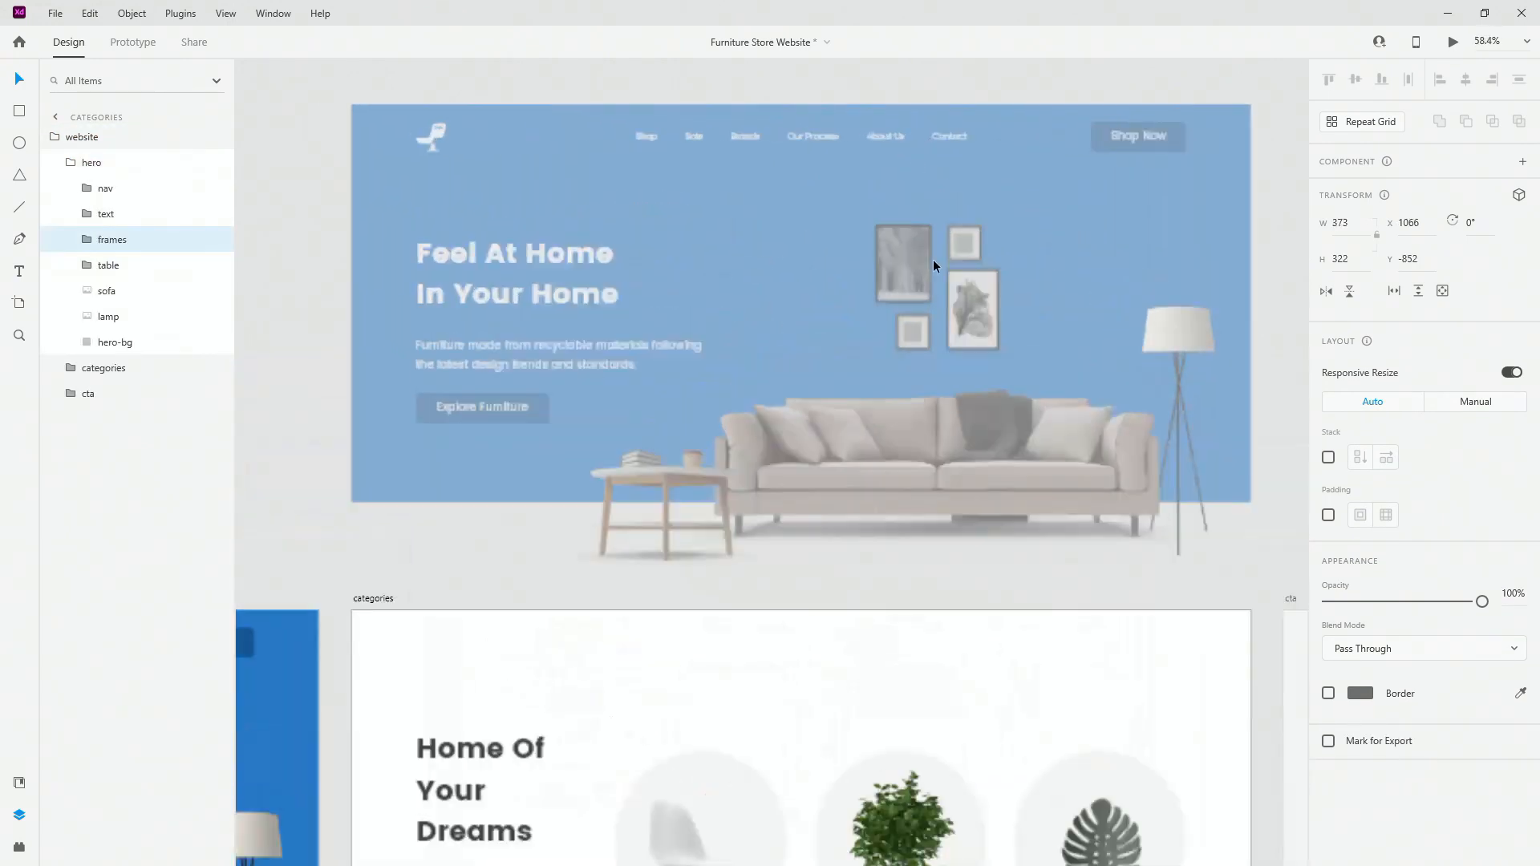
left_click_drag(915, 272, 915, 123)
scroll(931, 314, "down", 3)
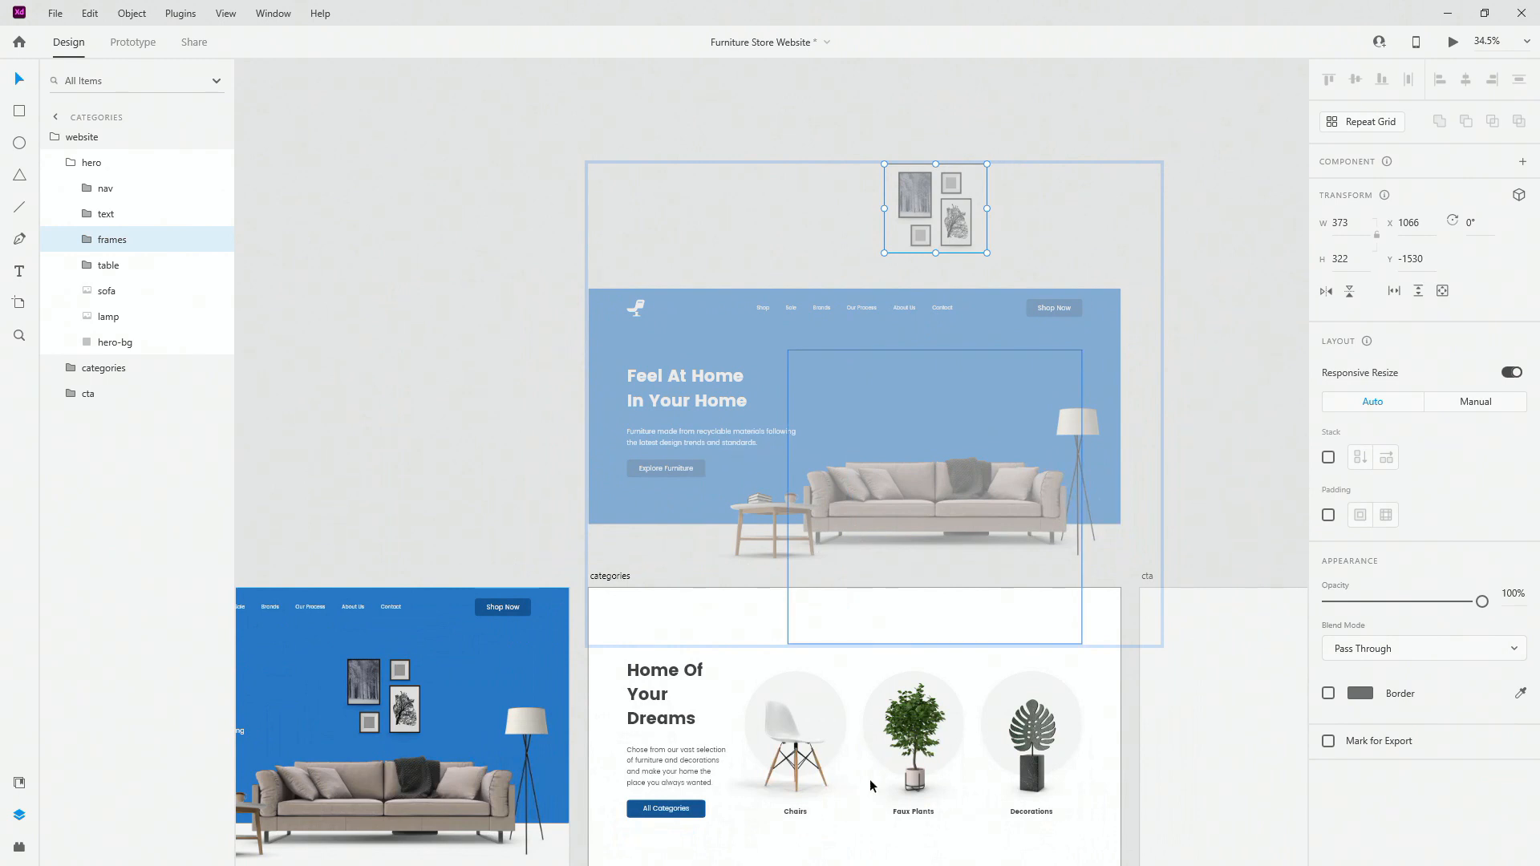
double_click(762, 506)
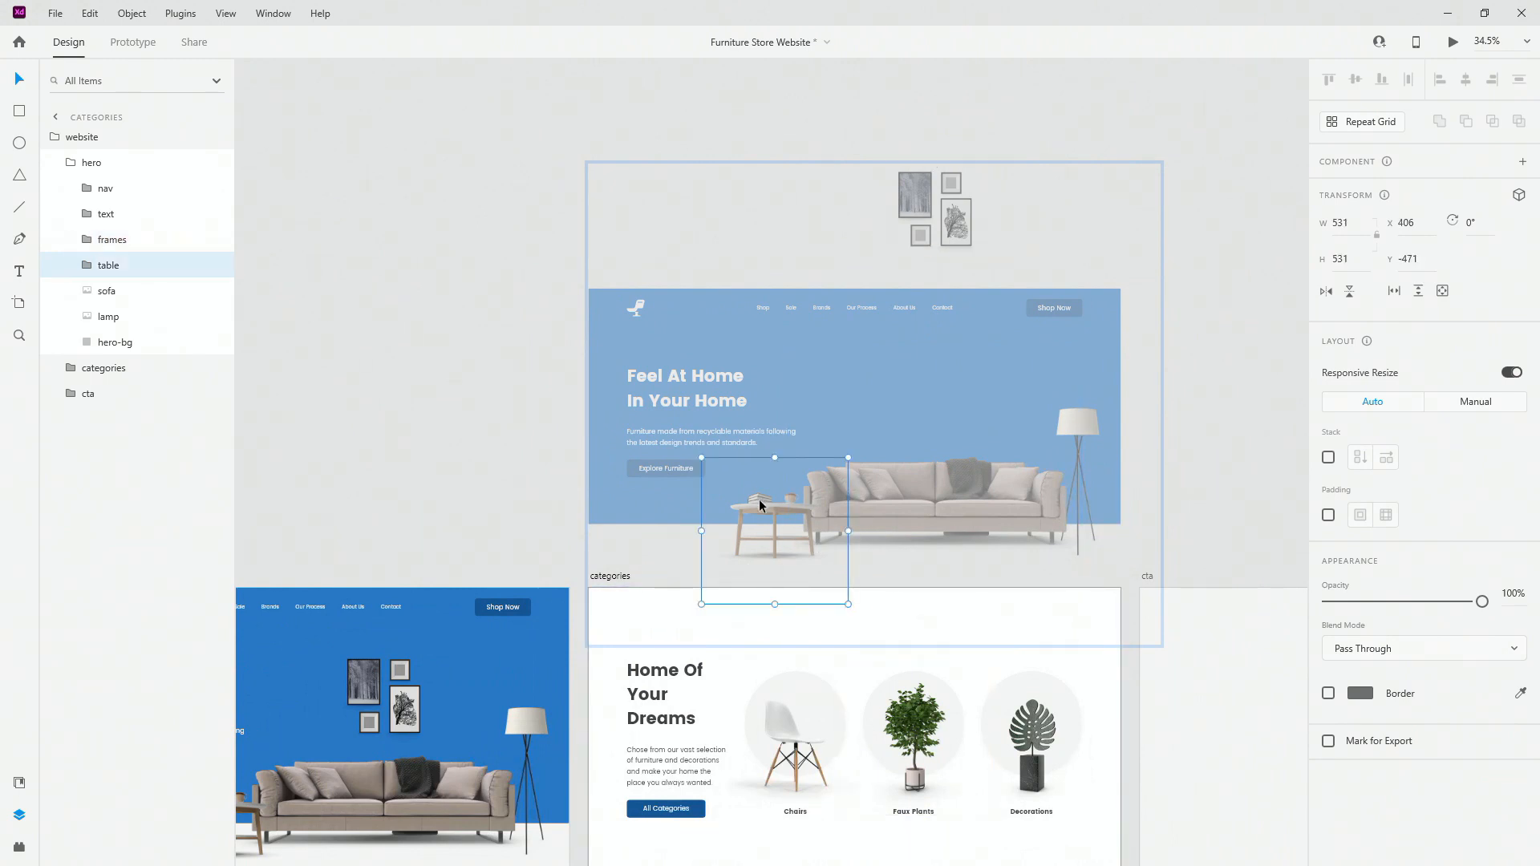
left_click(97, 266)
left_click_drag(798, 513, 581, 513)
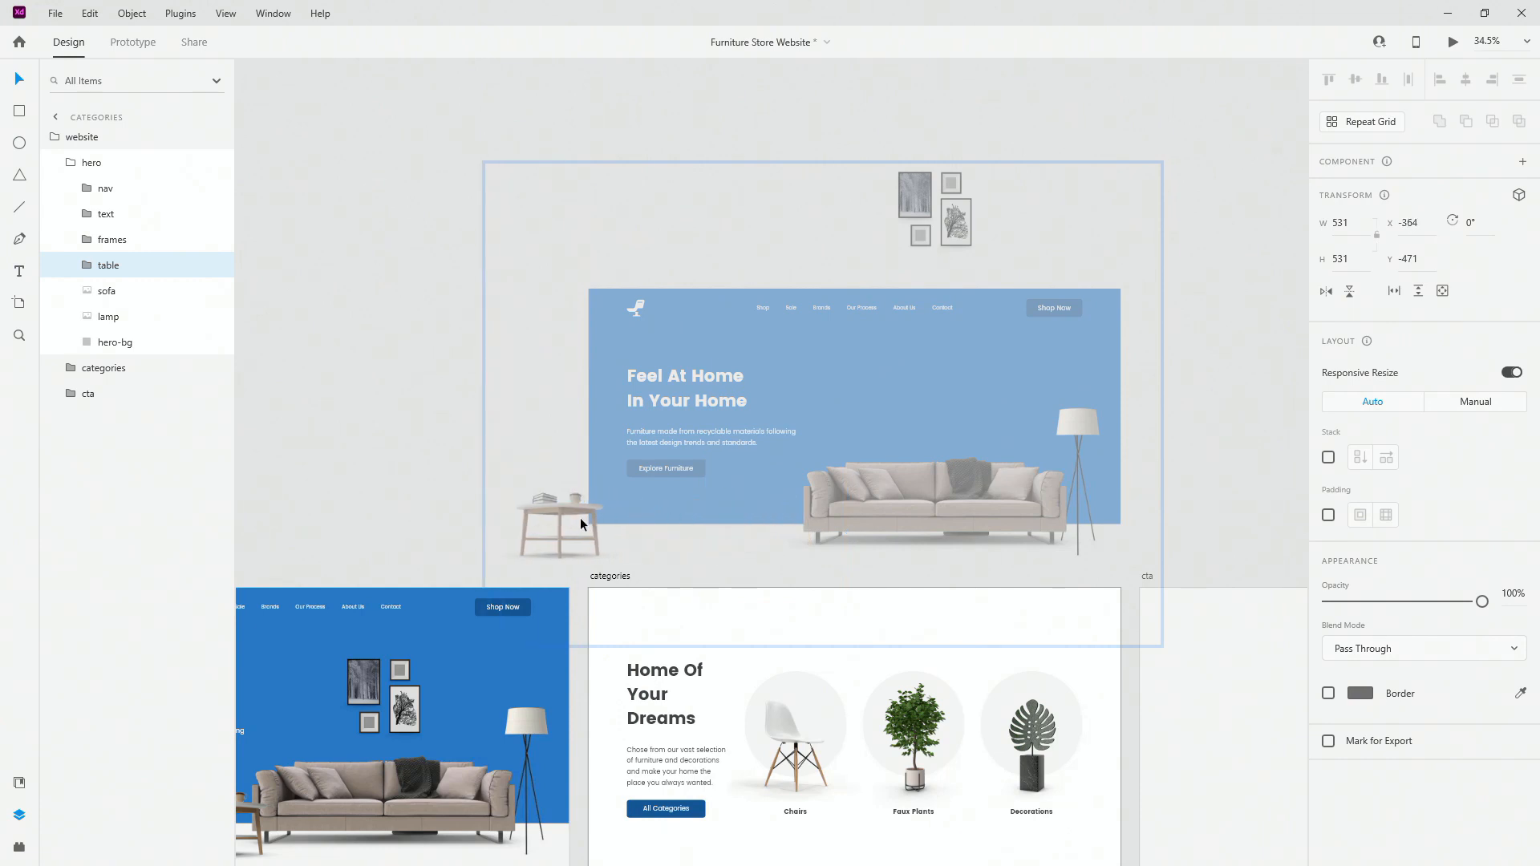
Step: Push the floor lamp and sofa off to the right and raise the navigation bar
left_click(1082, 437)
left_click_drag(1082, 438, 1283, 433)
left_click(719, 499)
left_click_drag(718, 499, 1072, 478)
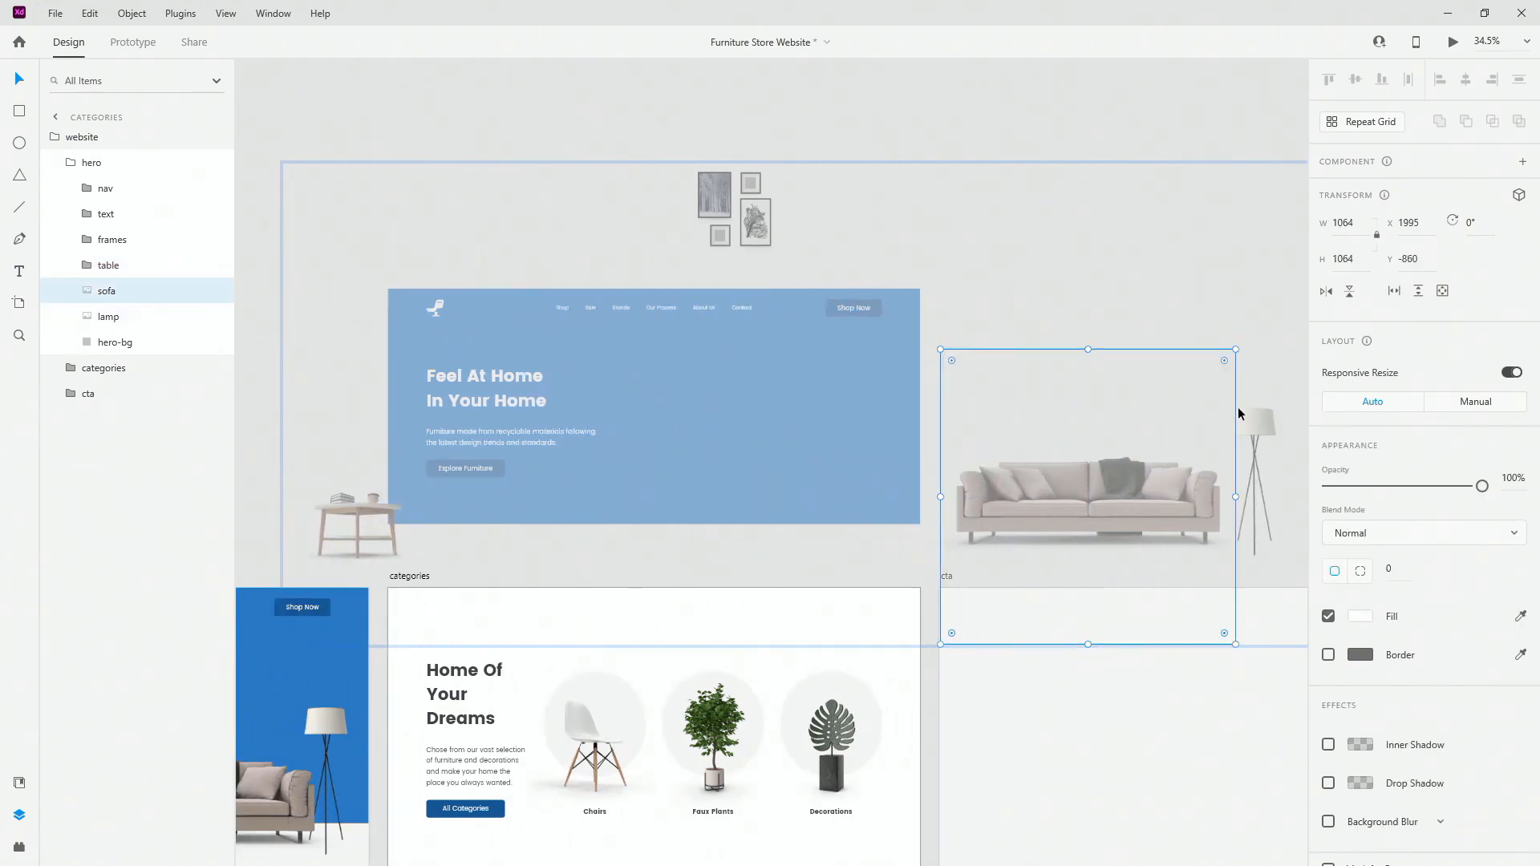
left_click_drag(1257, 419, 1300, 411)
left_click(810, 309)
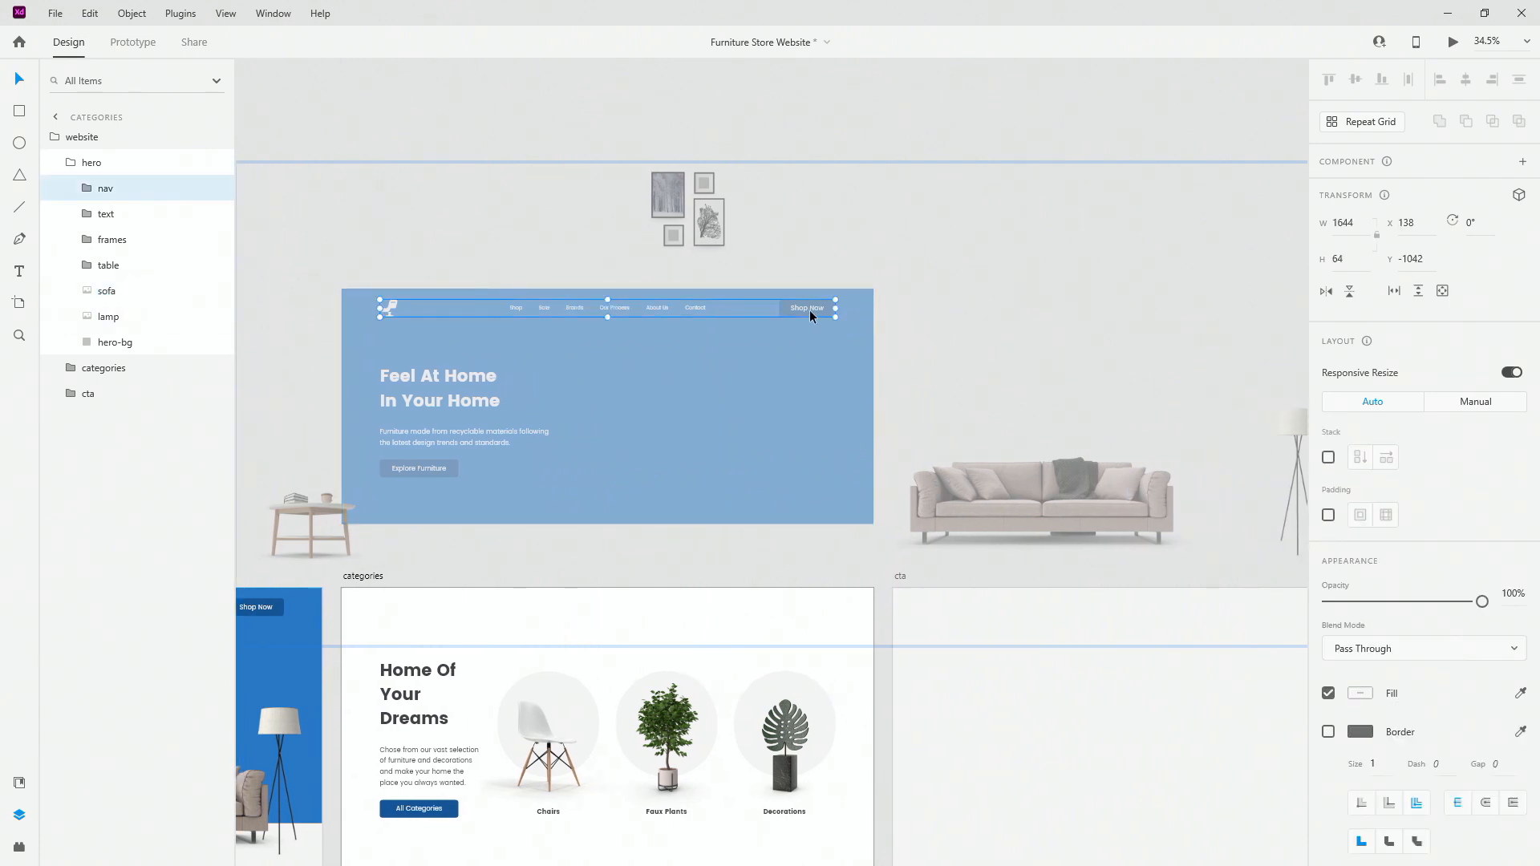
left_click_drag(805, 315, 800, 276)
Step: Shift the Feel At Home heading, paragraph and Explore Furniture button off to the left
left_click(396, 423)
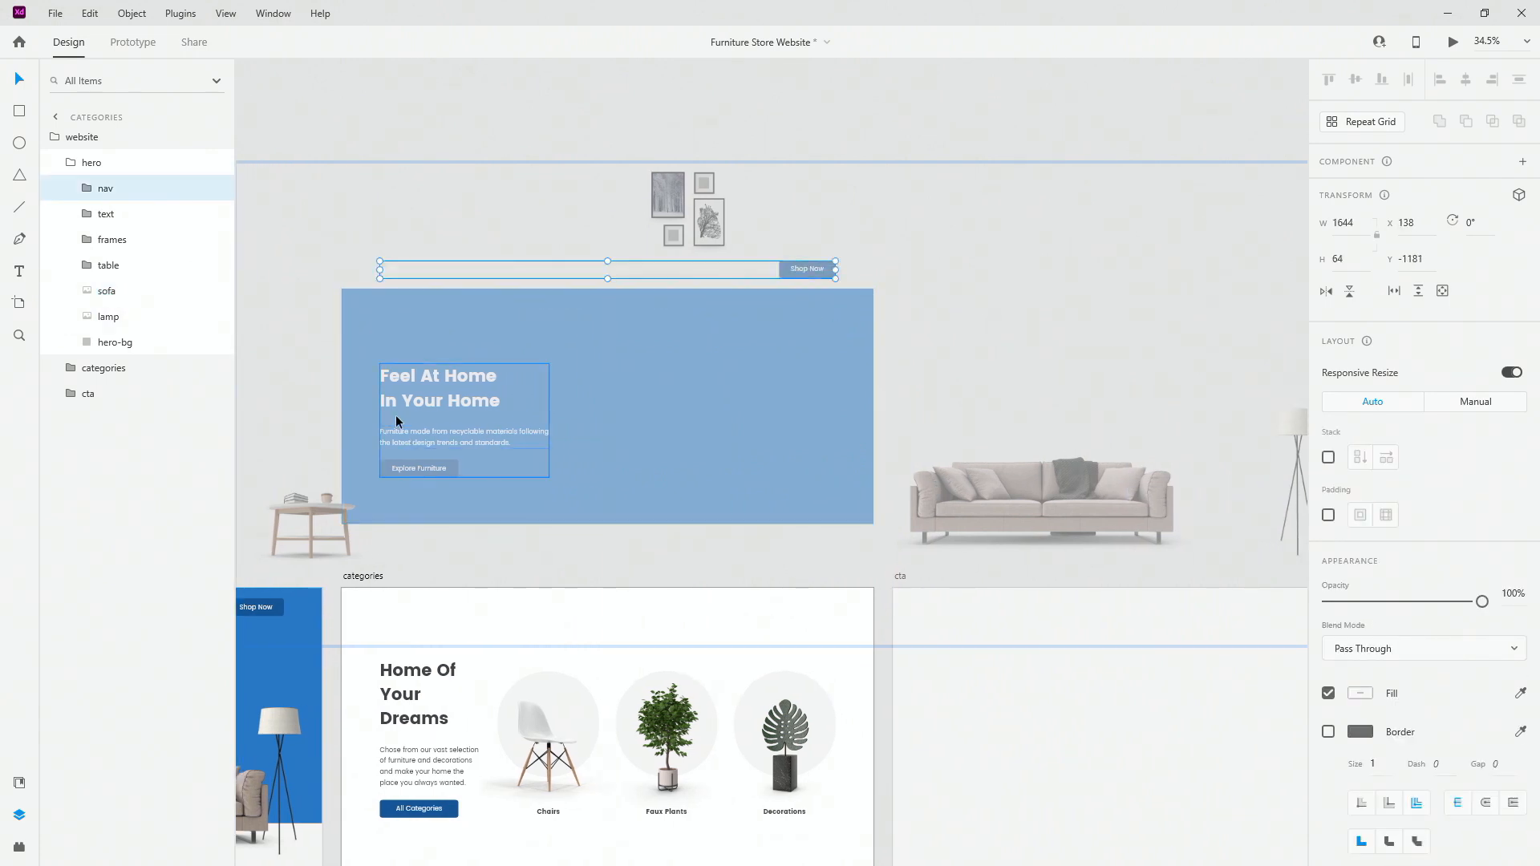
scroll(297, 438, "up", 5)
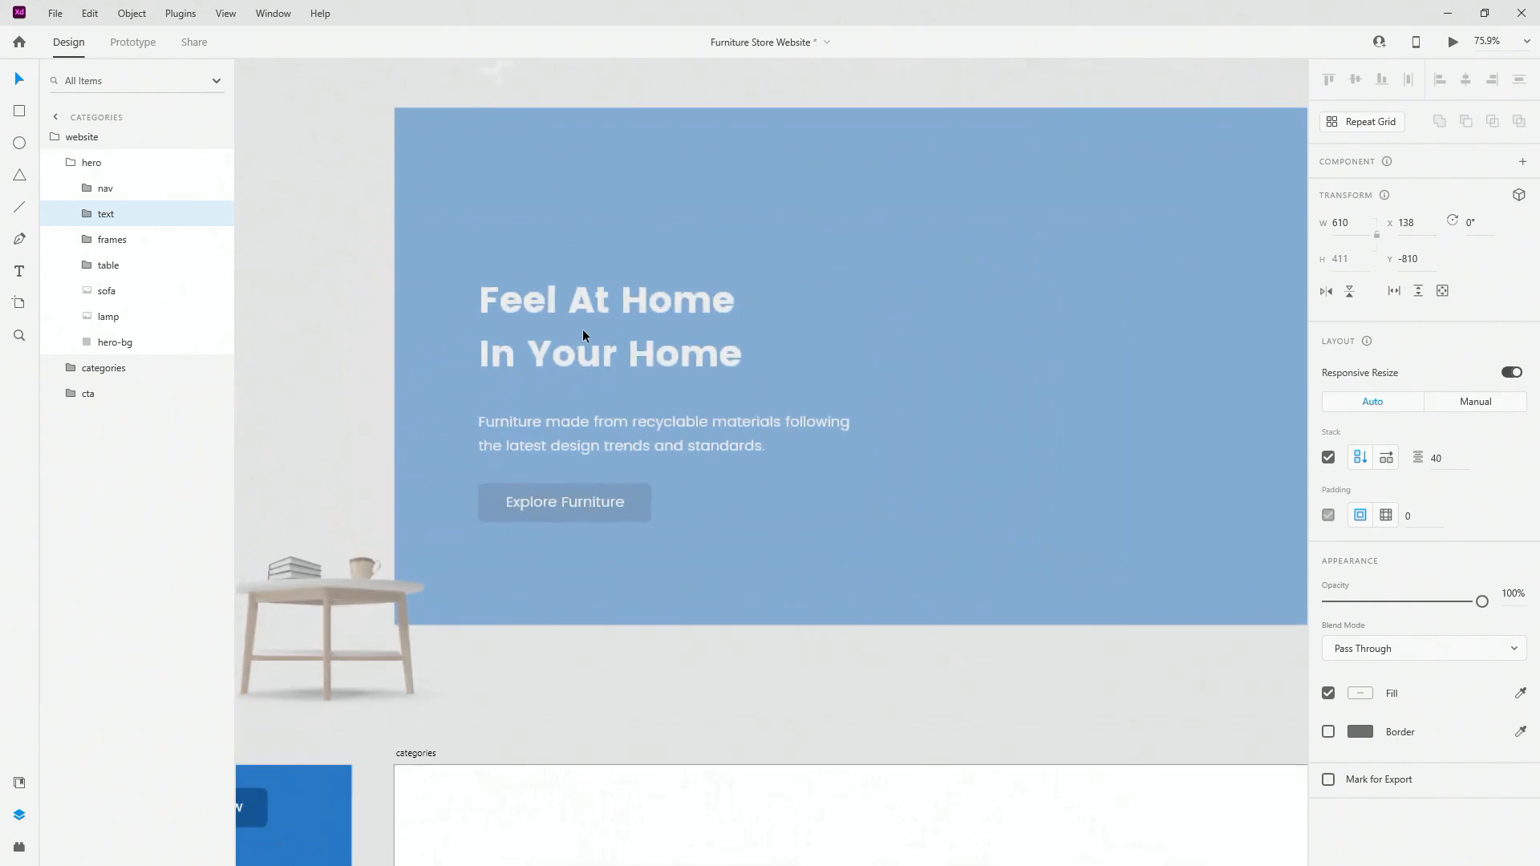
double_click(586, 332)
left_click_drag(589, 326, 479, 332)
left_click(575, 428)
left_click_drag(640, 430, 341, 422)
left_click(774, 499)
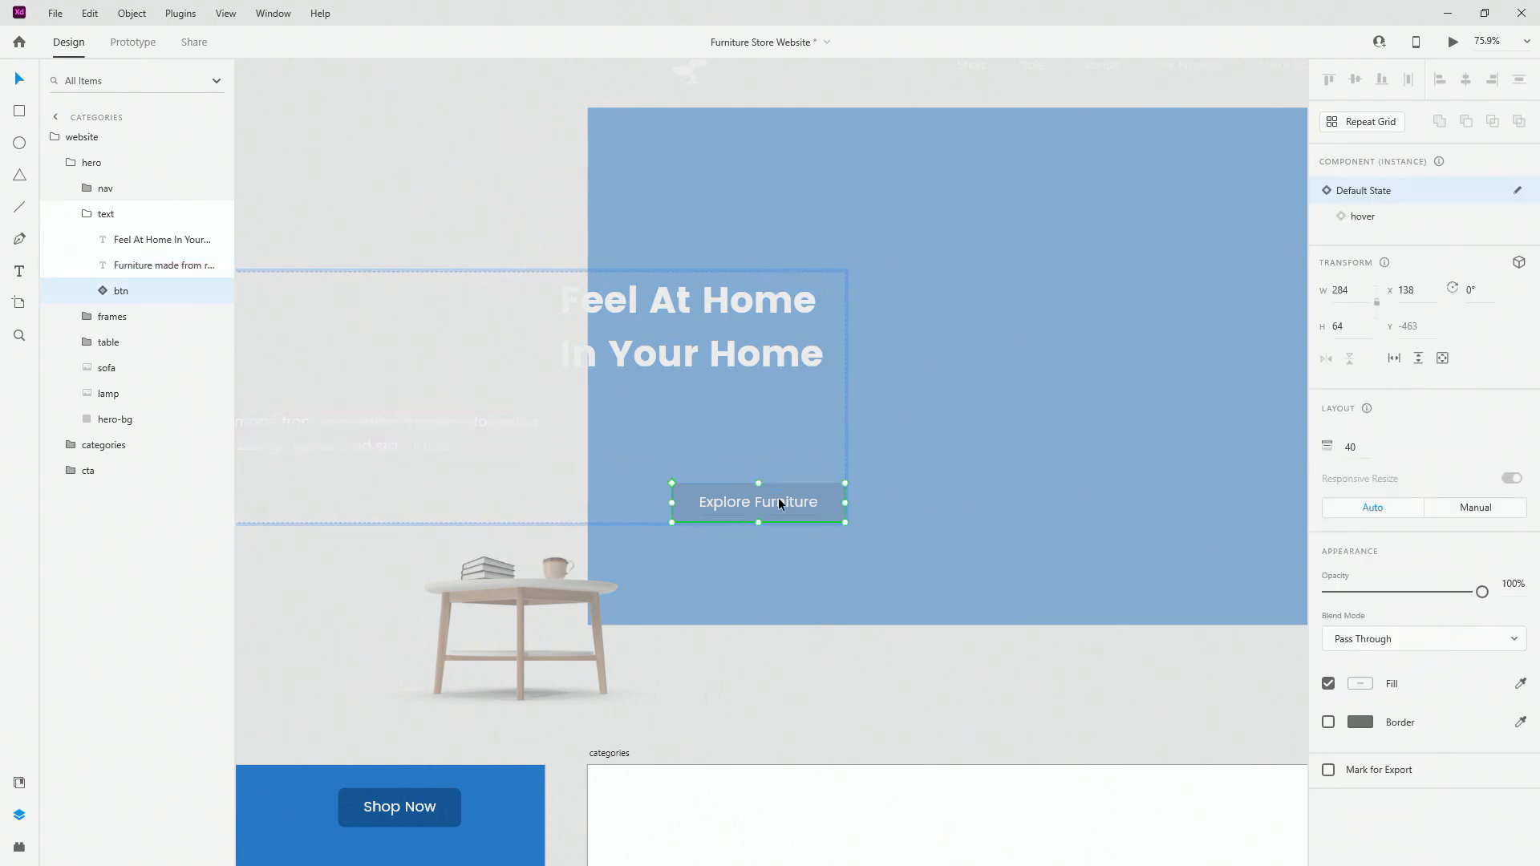
left_click_drag(773, 499, 302, 490)
scroll(302, 490, "down", 5)
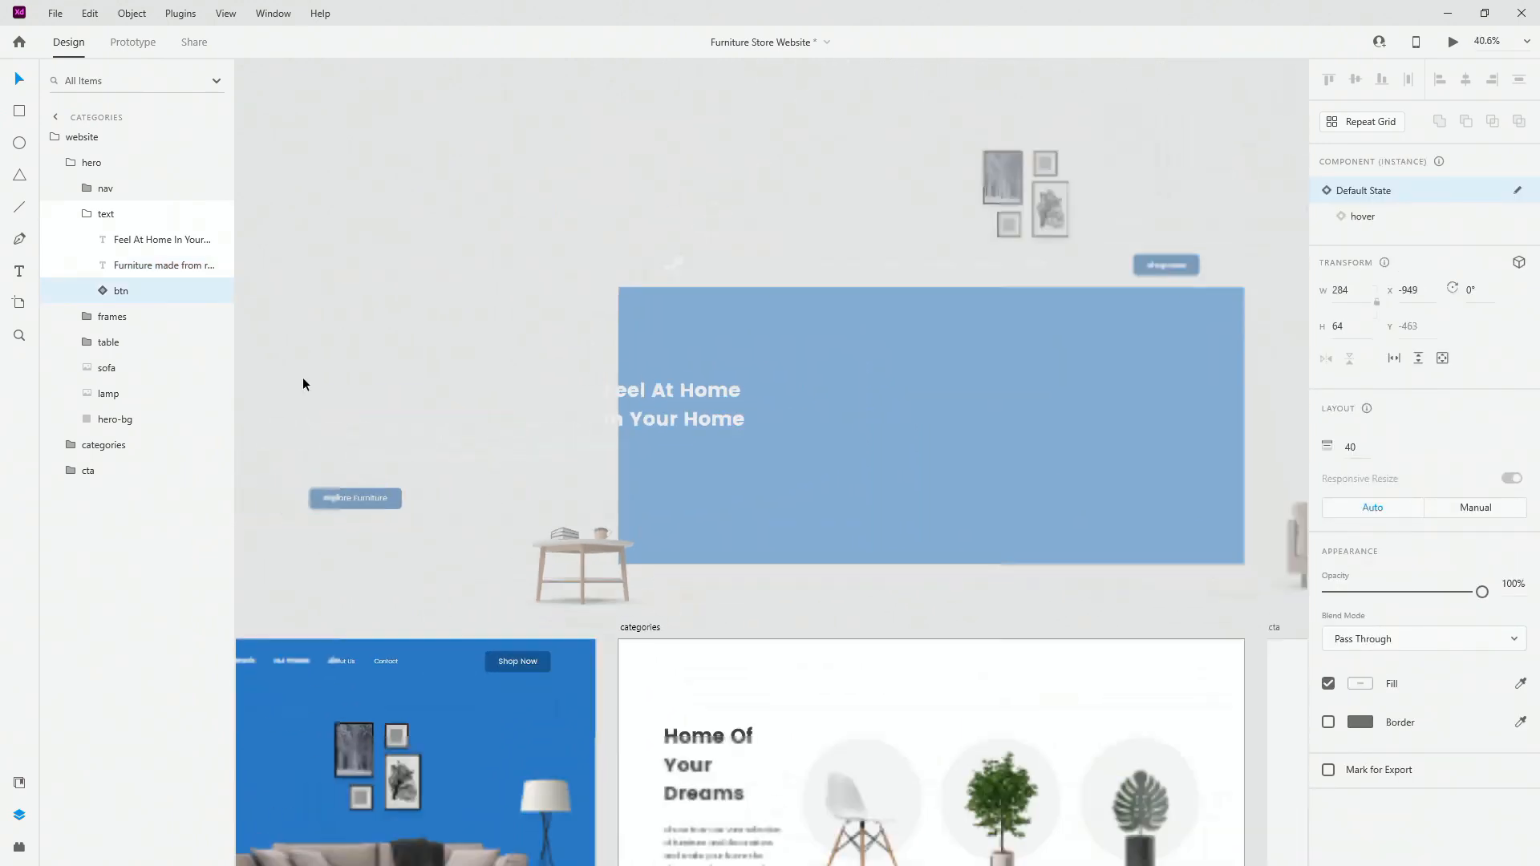
left_click(88, 215)
left_click(71, 163)
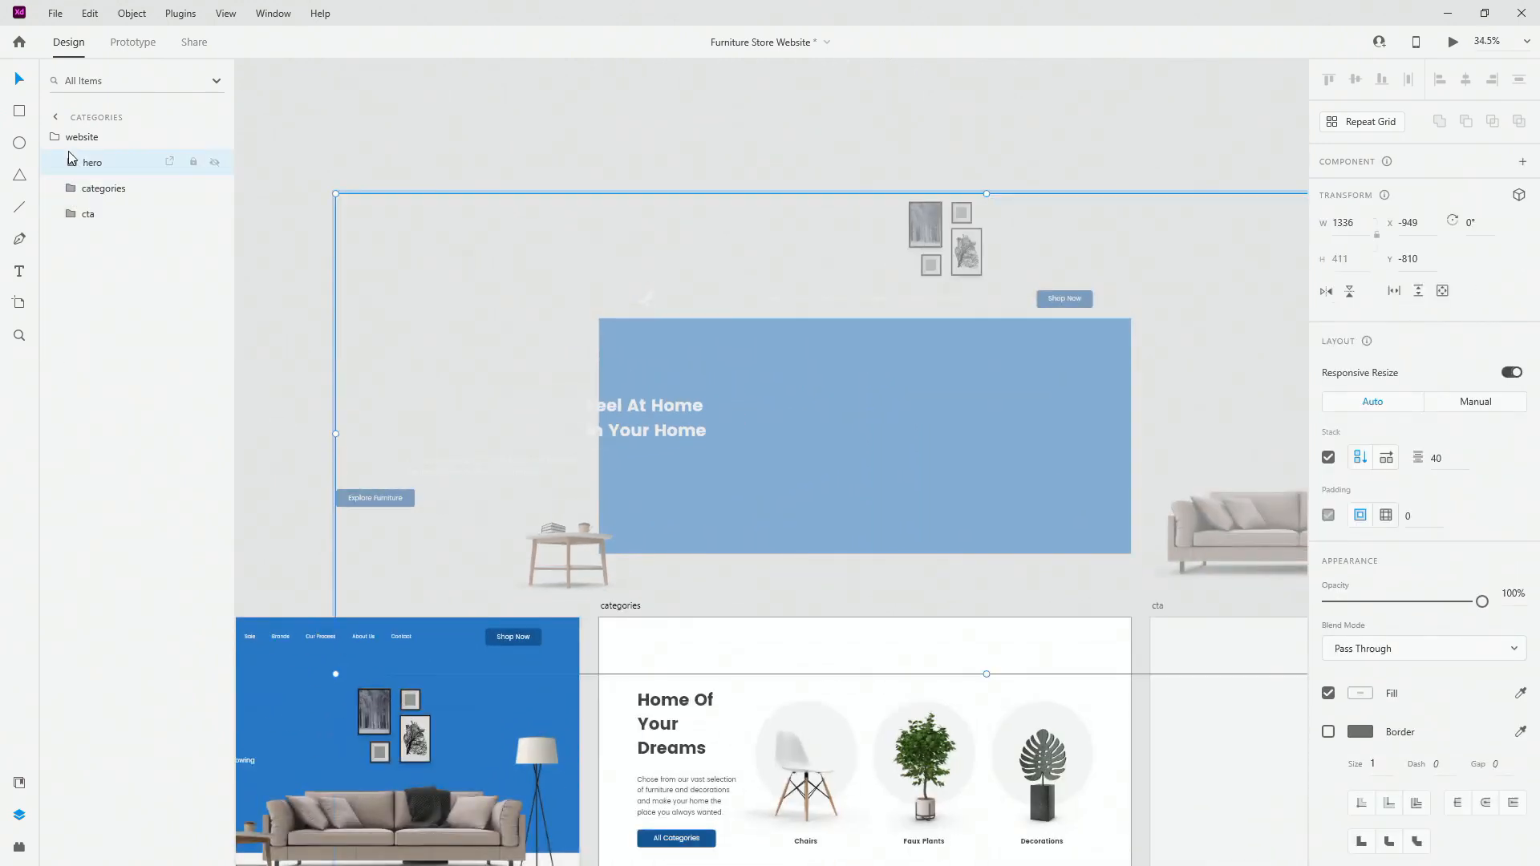
scroll(857, 417, "down", 1)
scroll(857, 417, "down", 2)
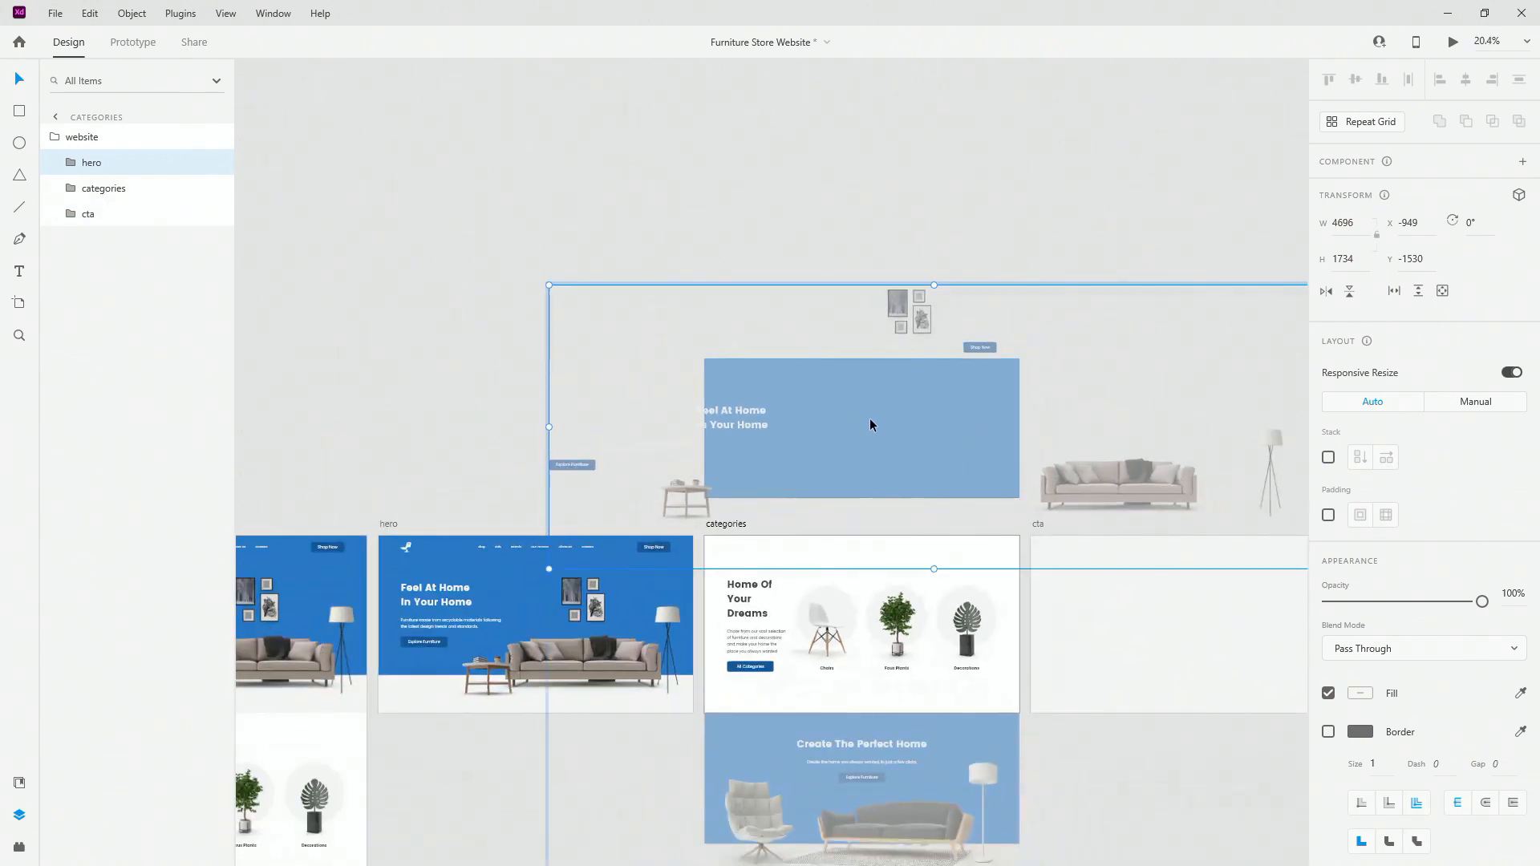
scroll(870, 417, "down", 3)
Step: Move the Home Of Your Dreams heading, categories paragraph and All Categories button left
left_click_drag(494, 421, 479, 417)
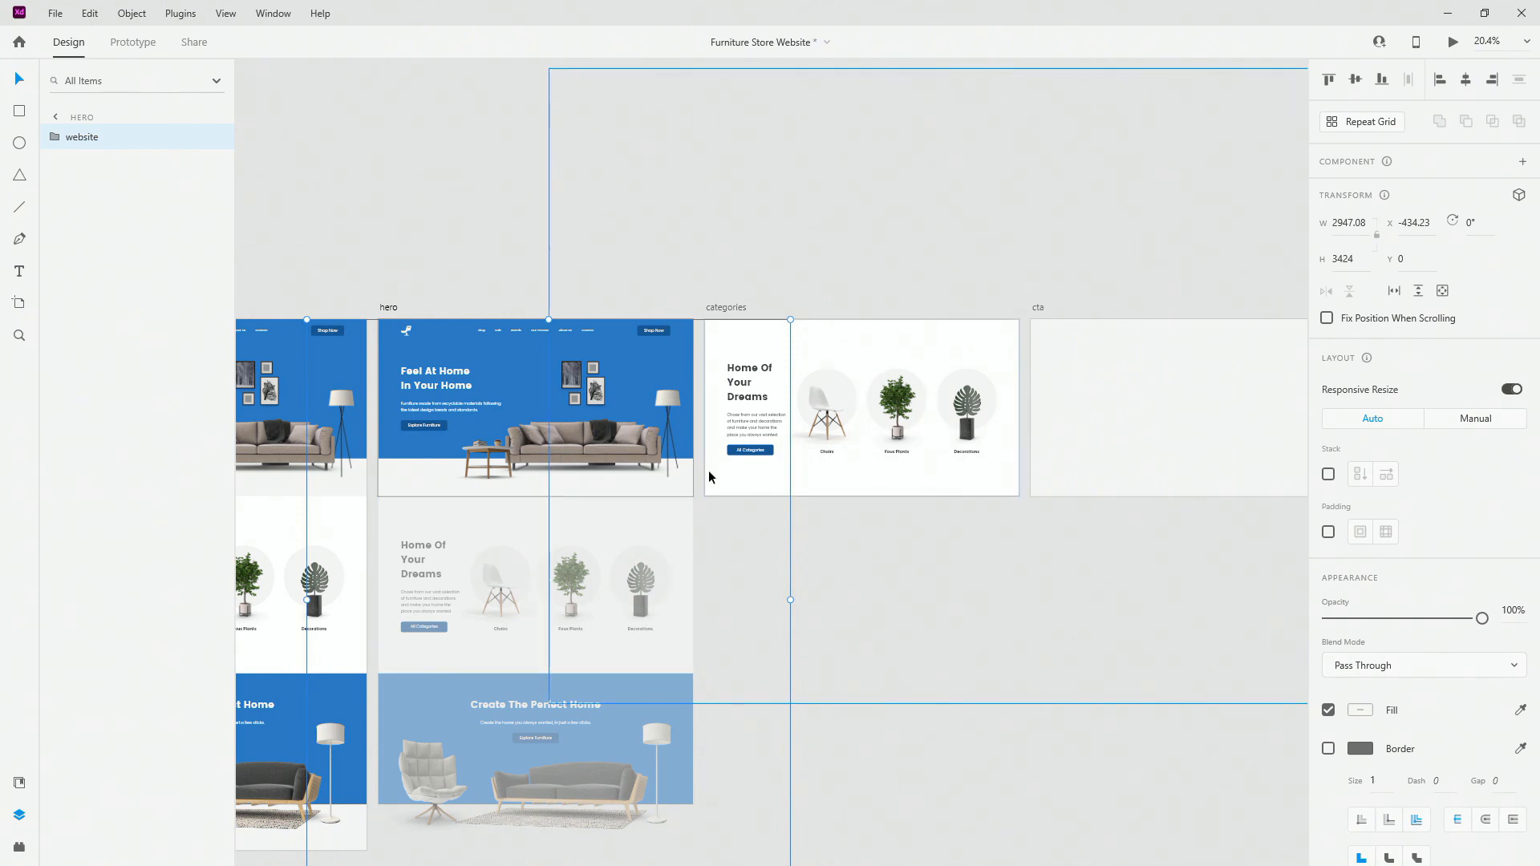
scroll(413, 634, "up", 5)
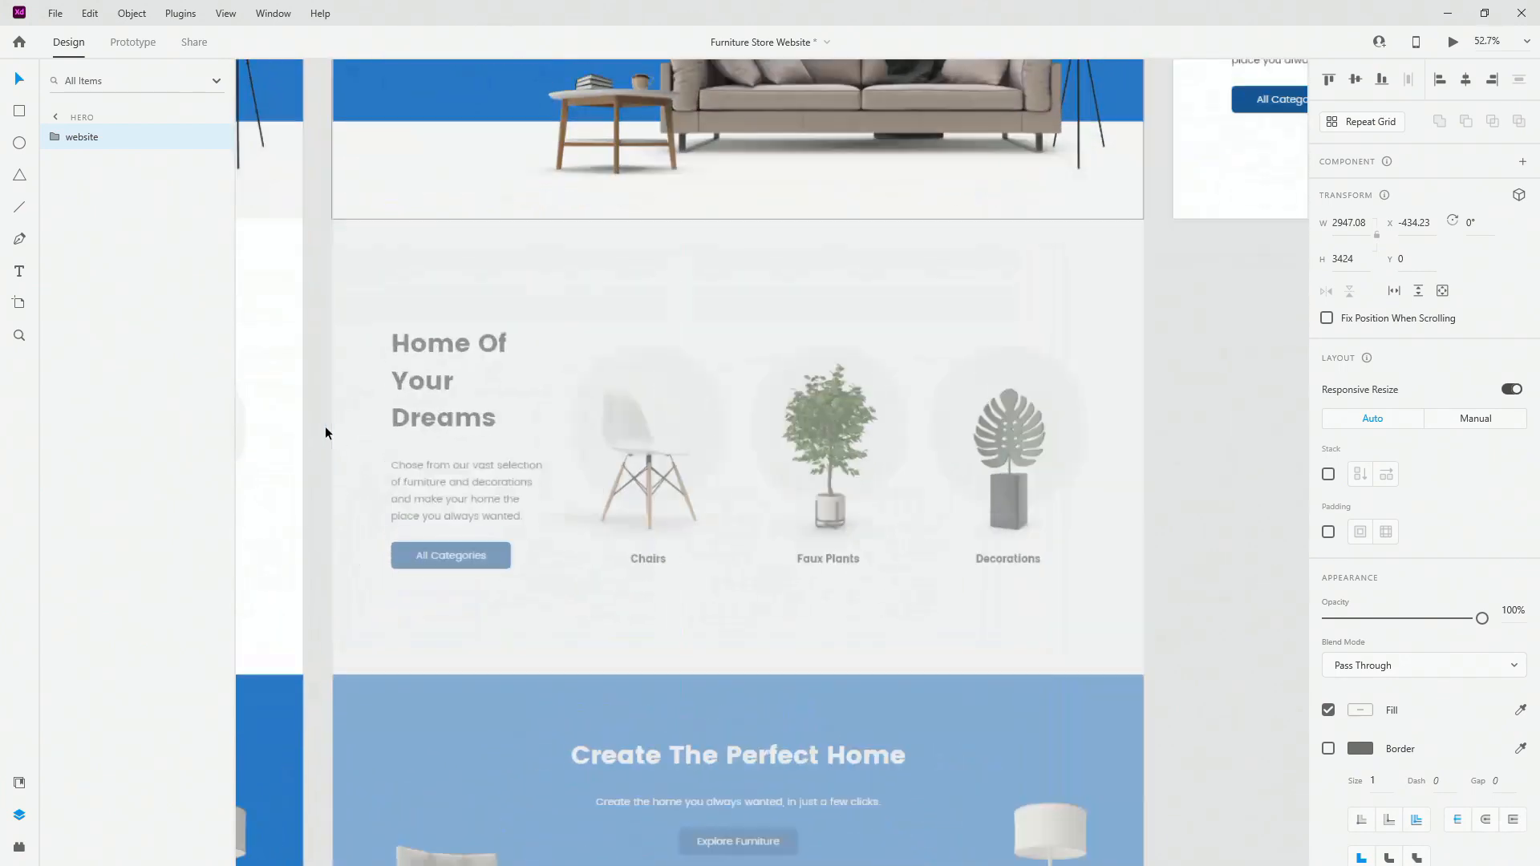
scroll(325, 426, "up", 4)
left_click(524, 301)
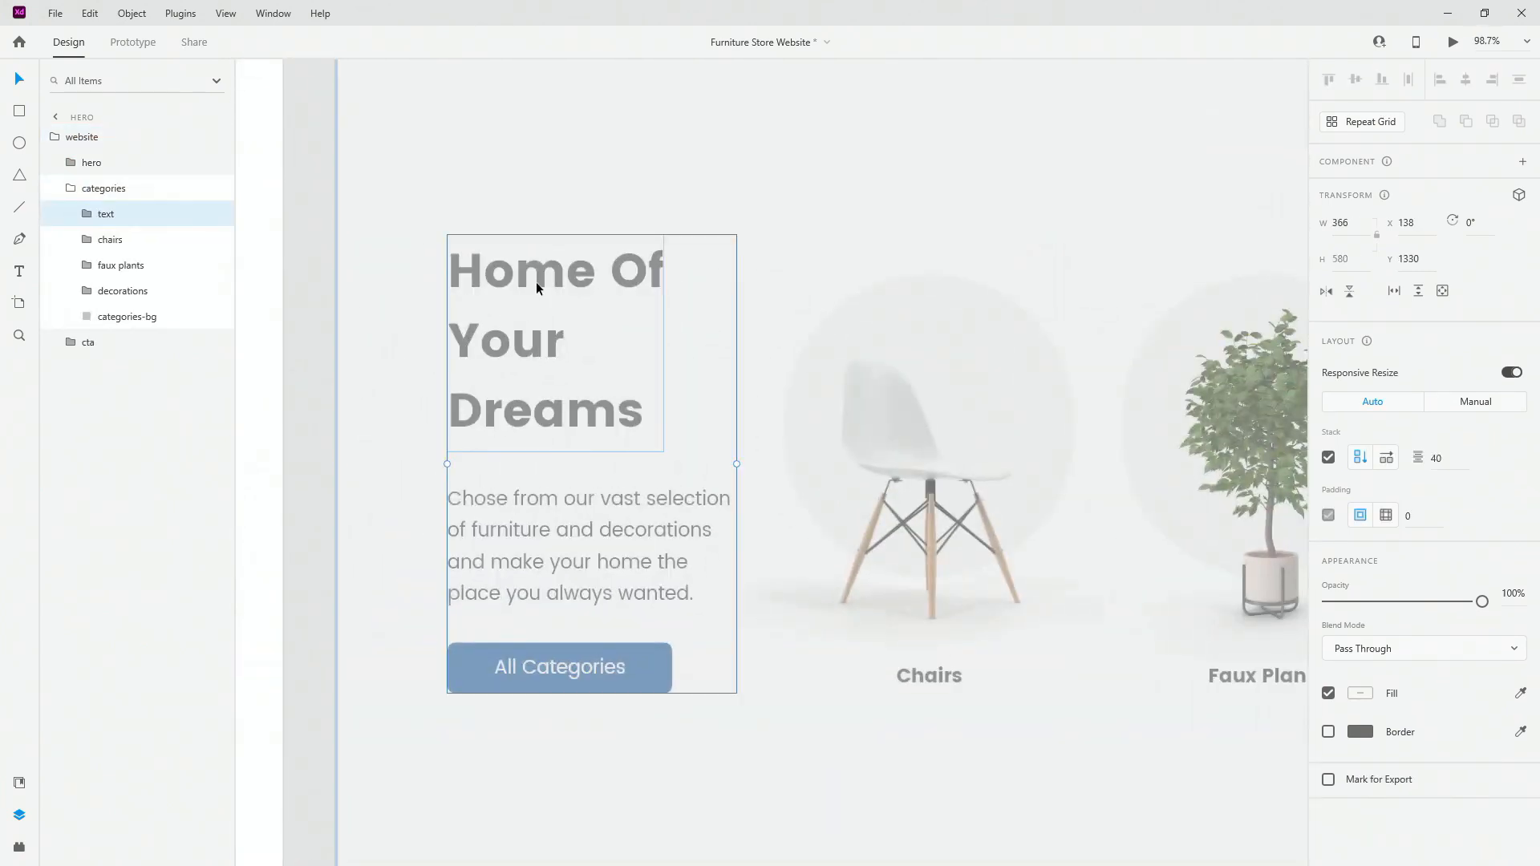
double_click(536, 281)
left_click_drag(590, 277, 427, 284)
scroll(749, 356, "down", 5)
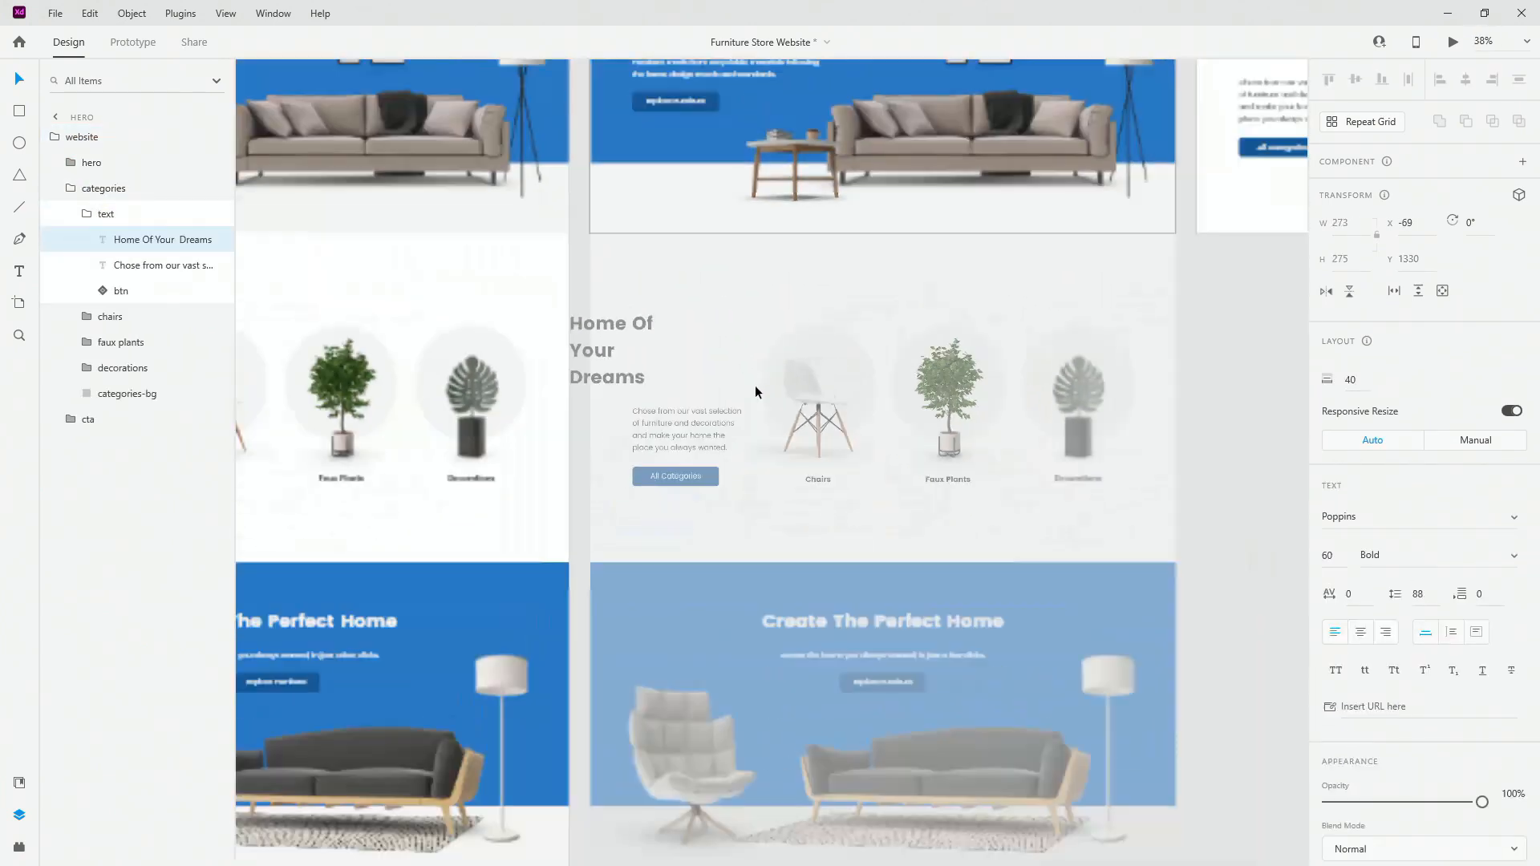
left_click(704, 416)
left_click_drag(704, 416, 513, 423)
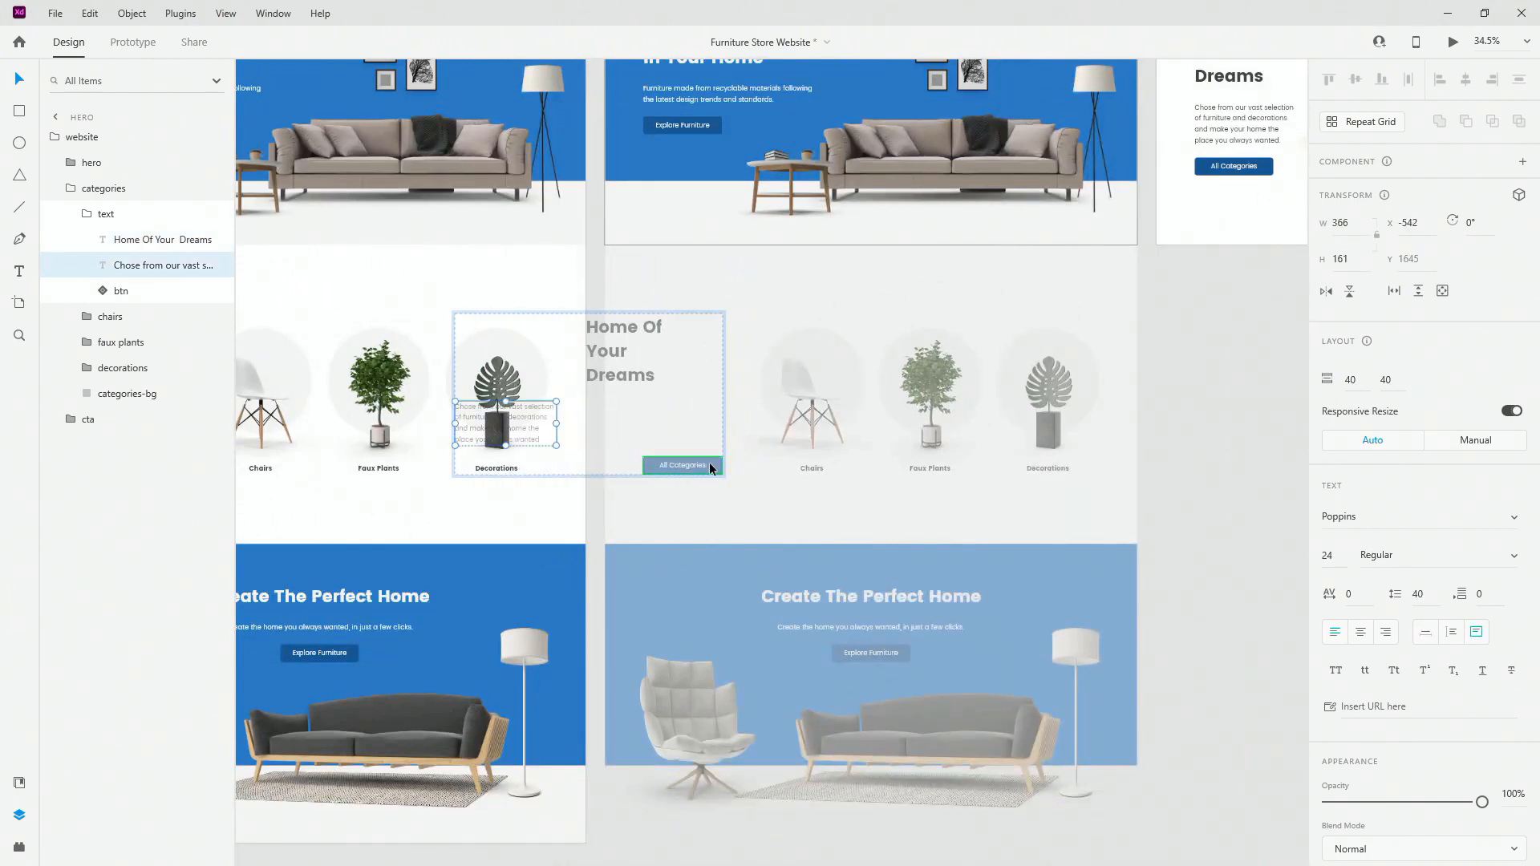
left_click_drag(710, 462, 420, 459)
Step: Move the Decorations label, plant image and circle to the right
scroll(1123, 383, "up", 3)
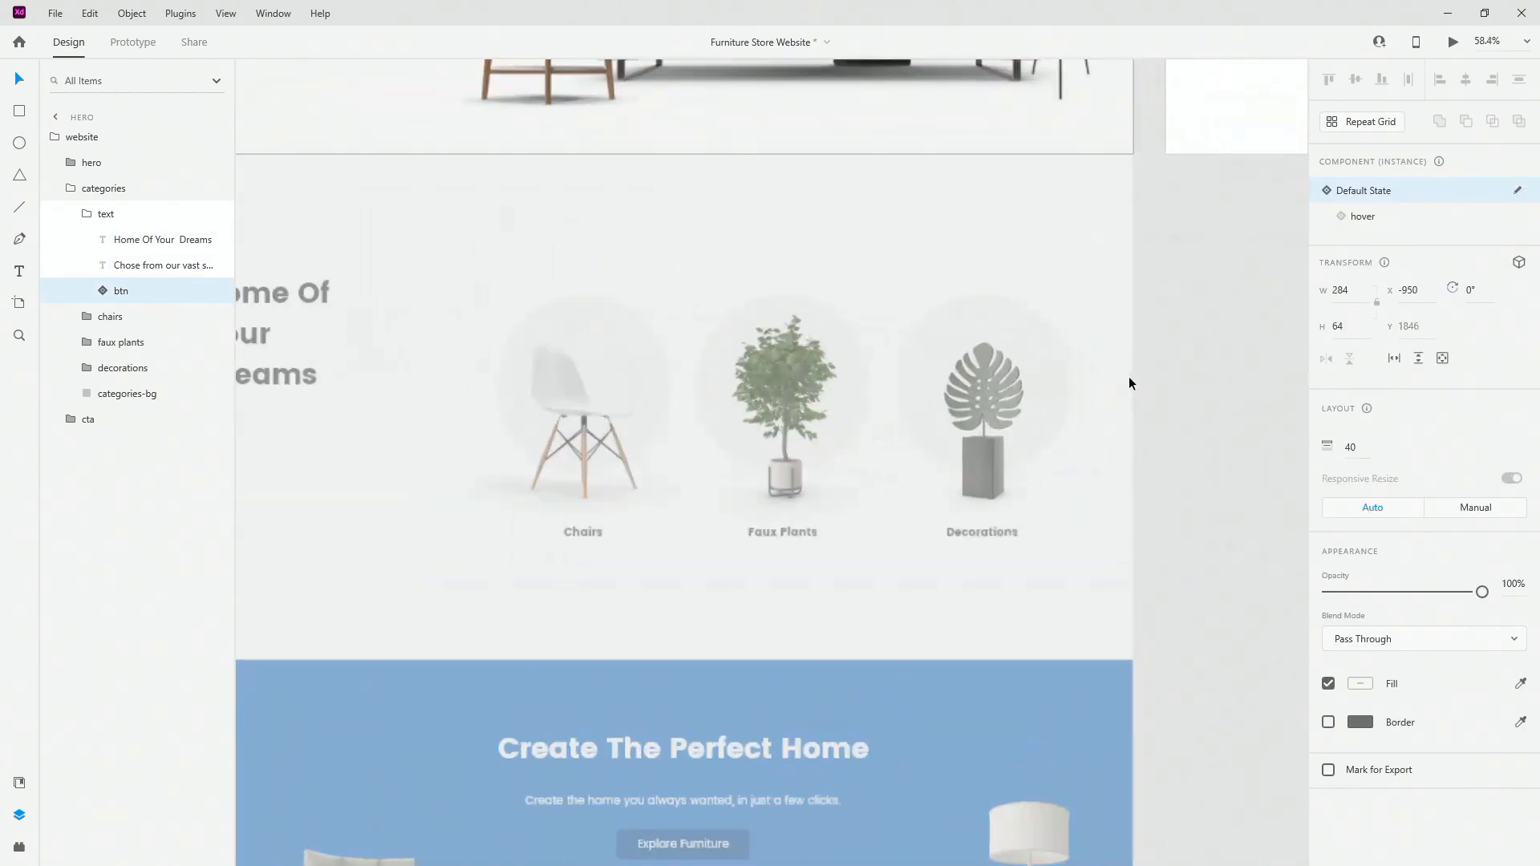
double_click(1008, 530)
scroll(908, 533, "down", 2)
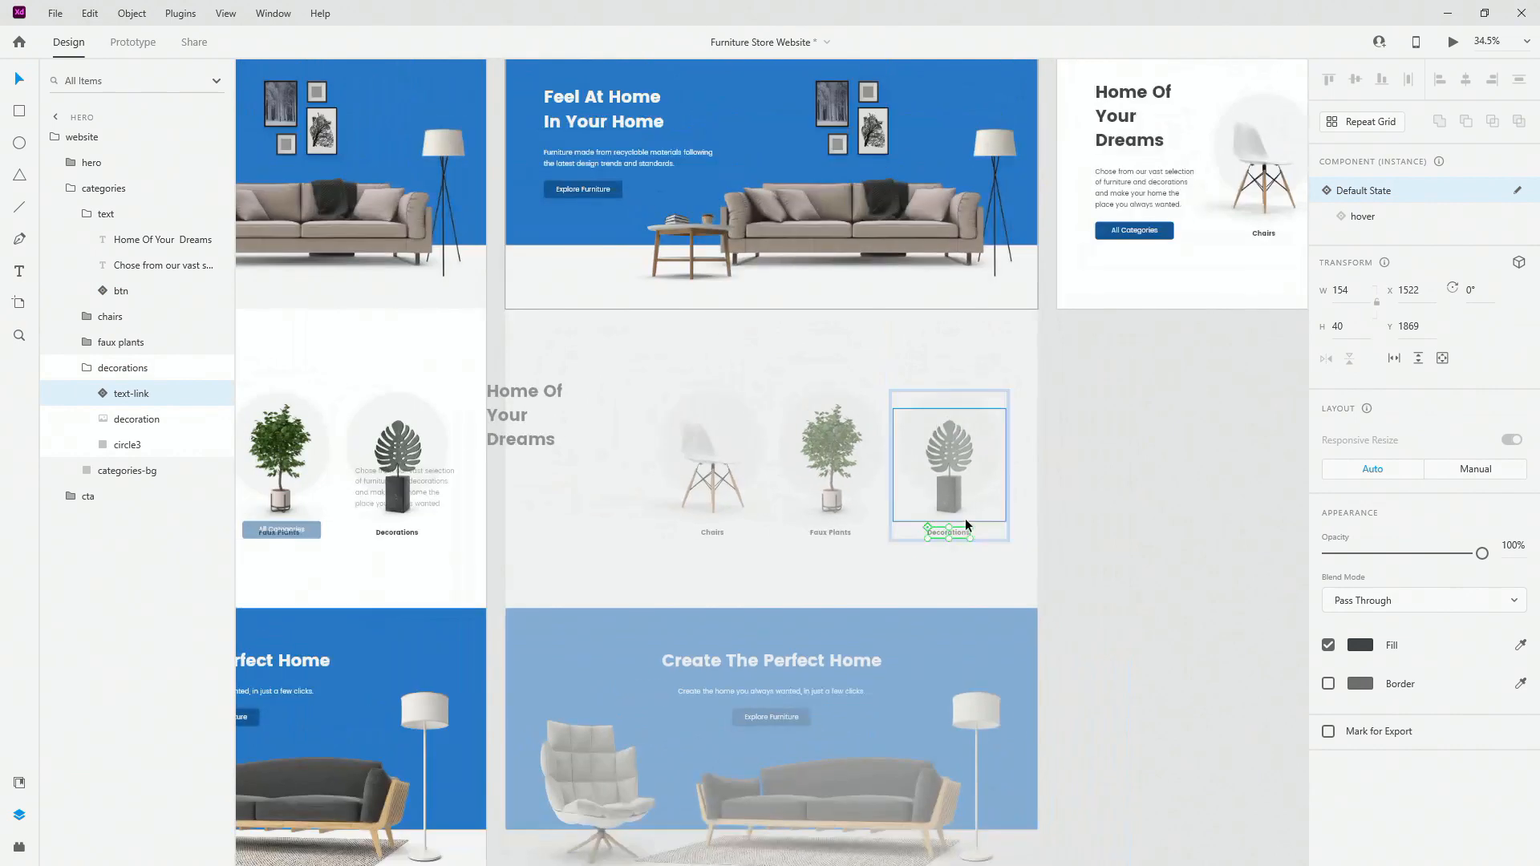
left_click_drag(960, 531, 1187, 529)
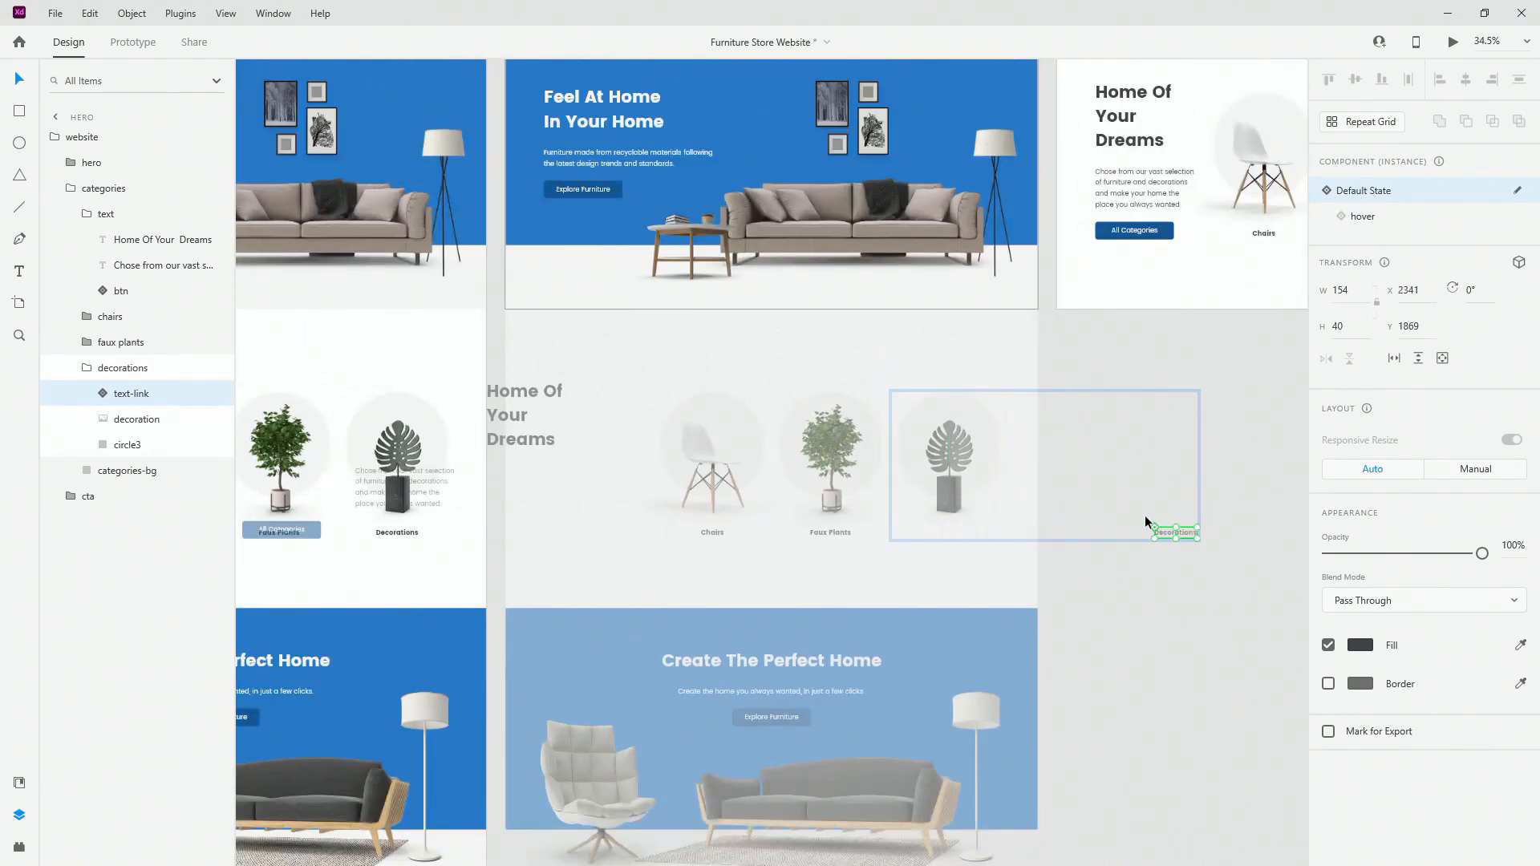
left_click(963, 493)
left_click_drag(956, 497, 1148, 486)
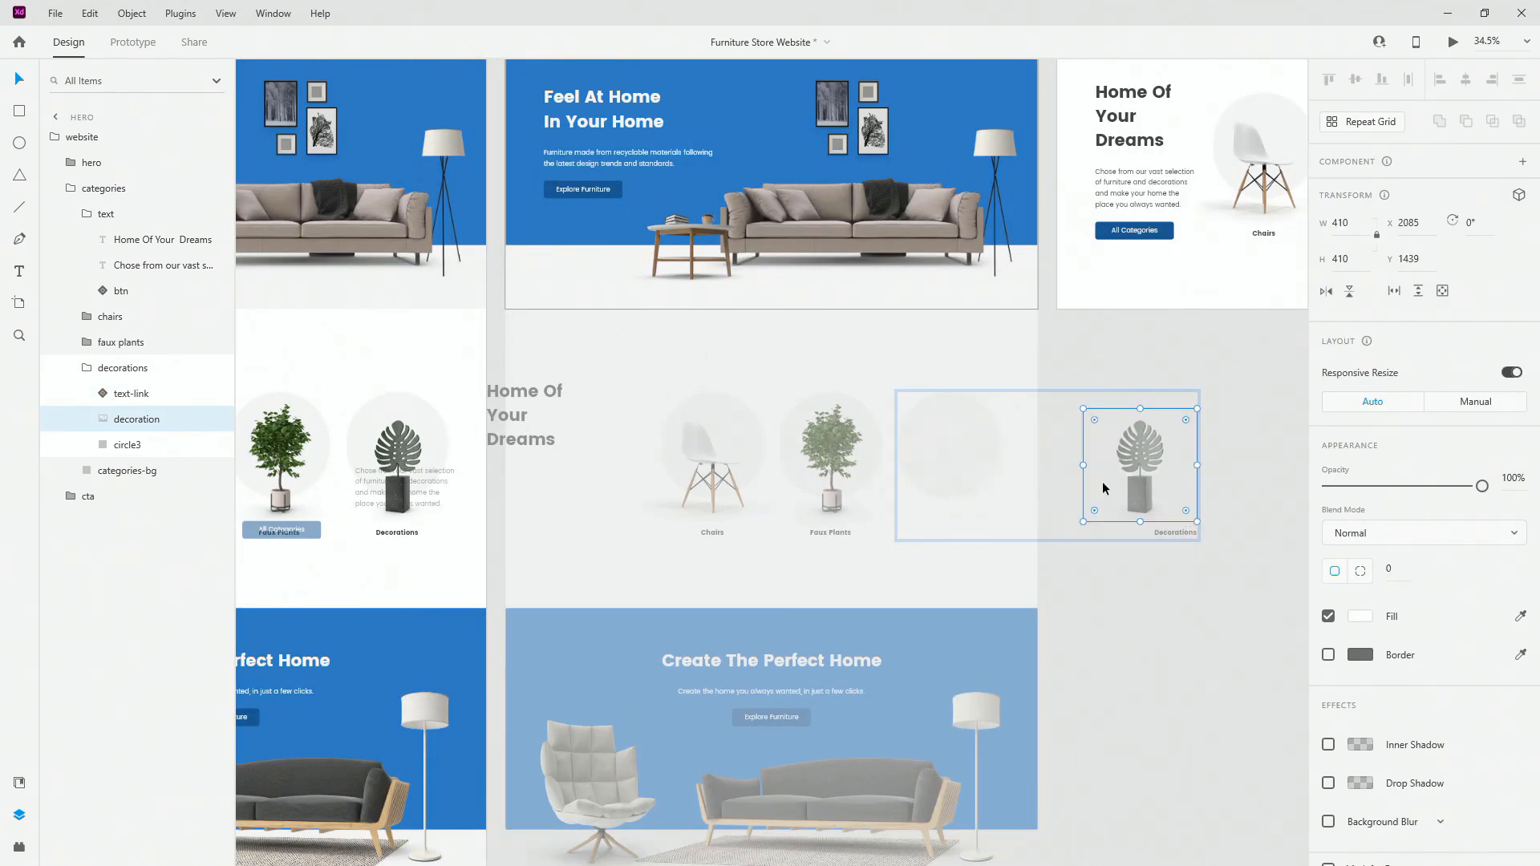
left_click_drag(960, 457, 1088, 449)
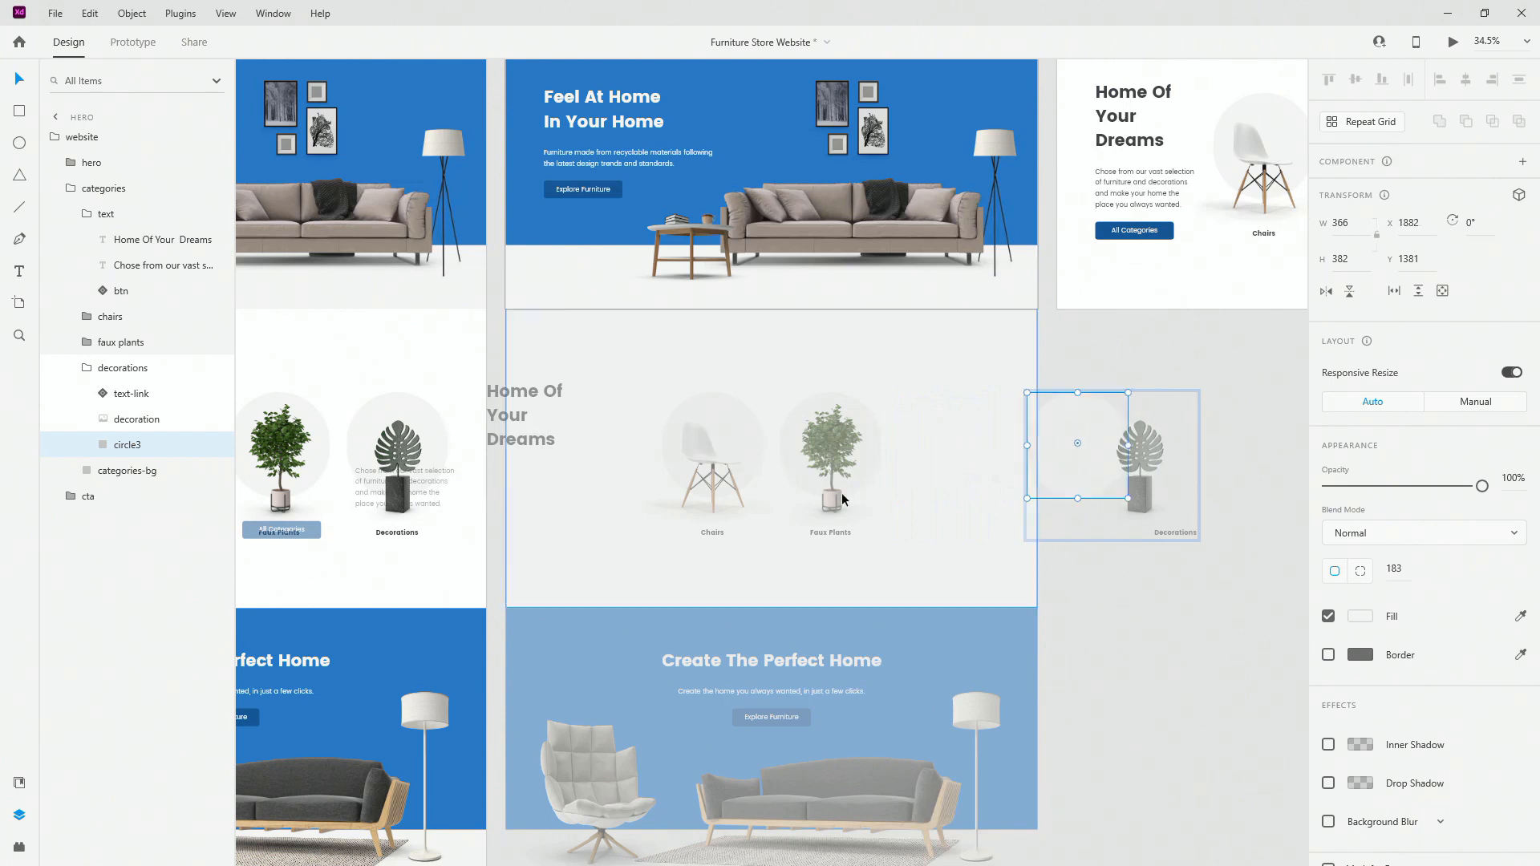
Step: Move the Faux Plants label, plant image and circle to the right
double_click(828, 529)
left_click_drag(828, 530, 989, 529)
left_click_drag(839, 488, 953, 487)
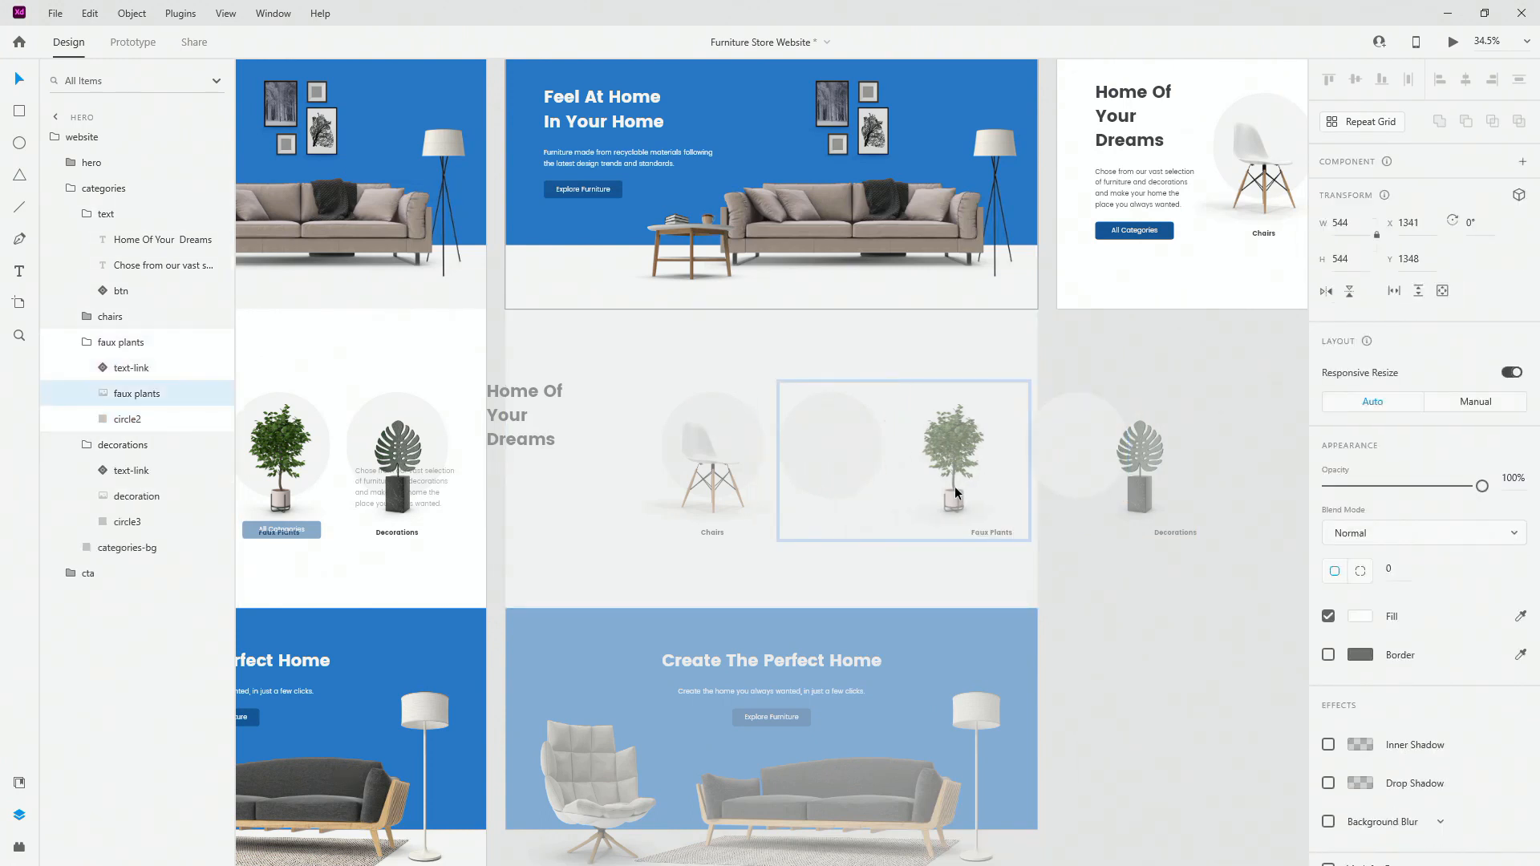
left_click_drag(845, 459, 911, 461)
Step: Move the Chairs label and chair image right and select the chair's circle
left_click(706, 533)
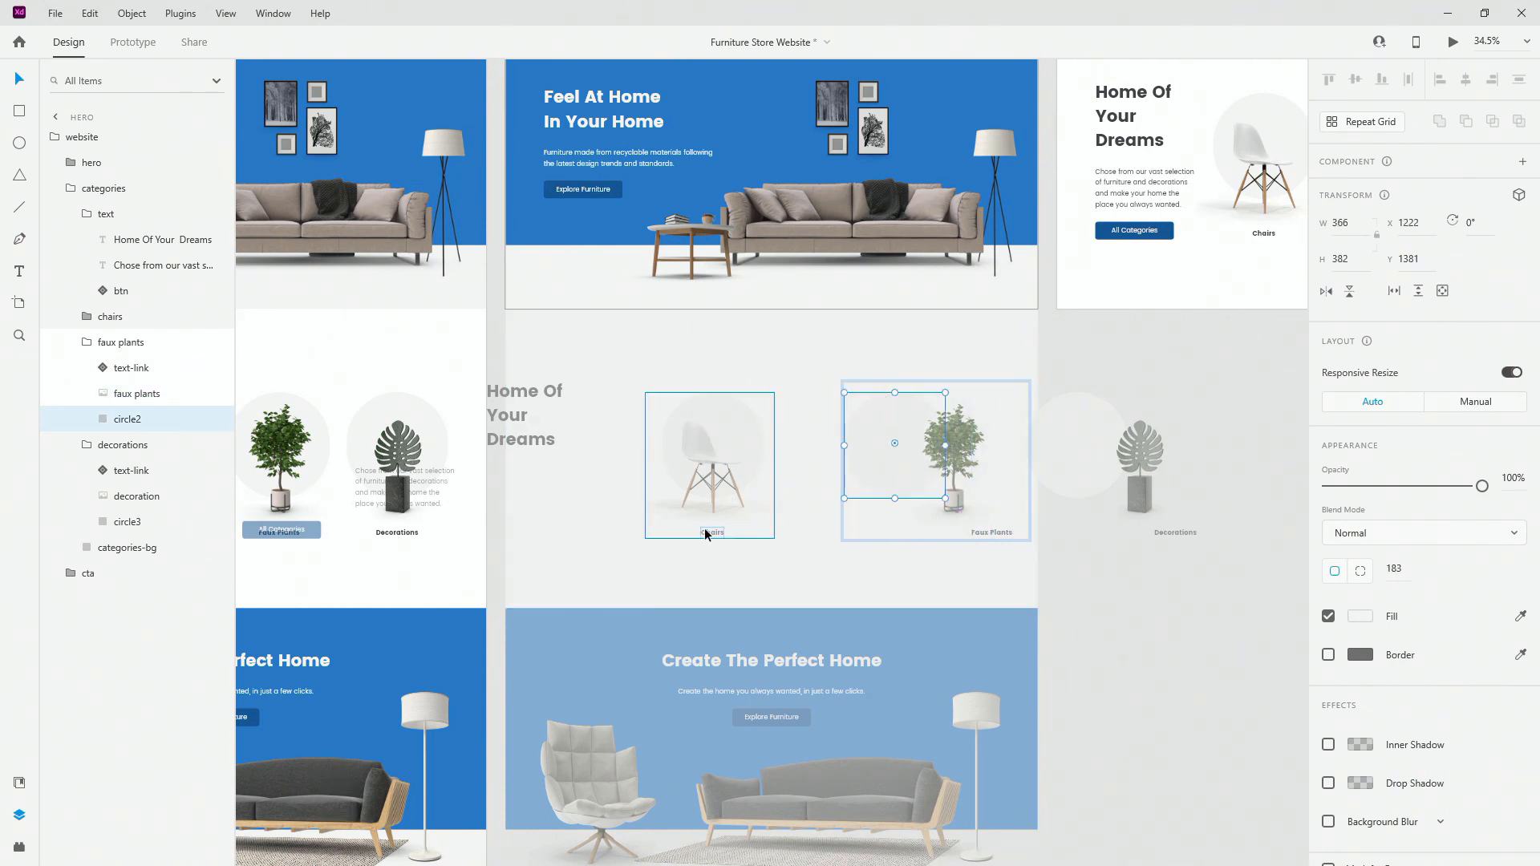
double_click(706, 531)
left_click_drag(705, 531, 794, 508)
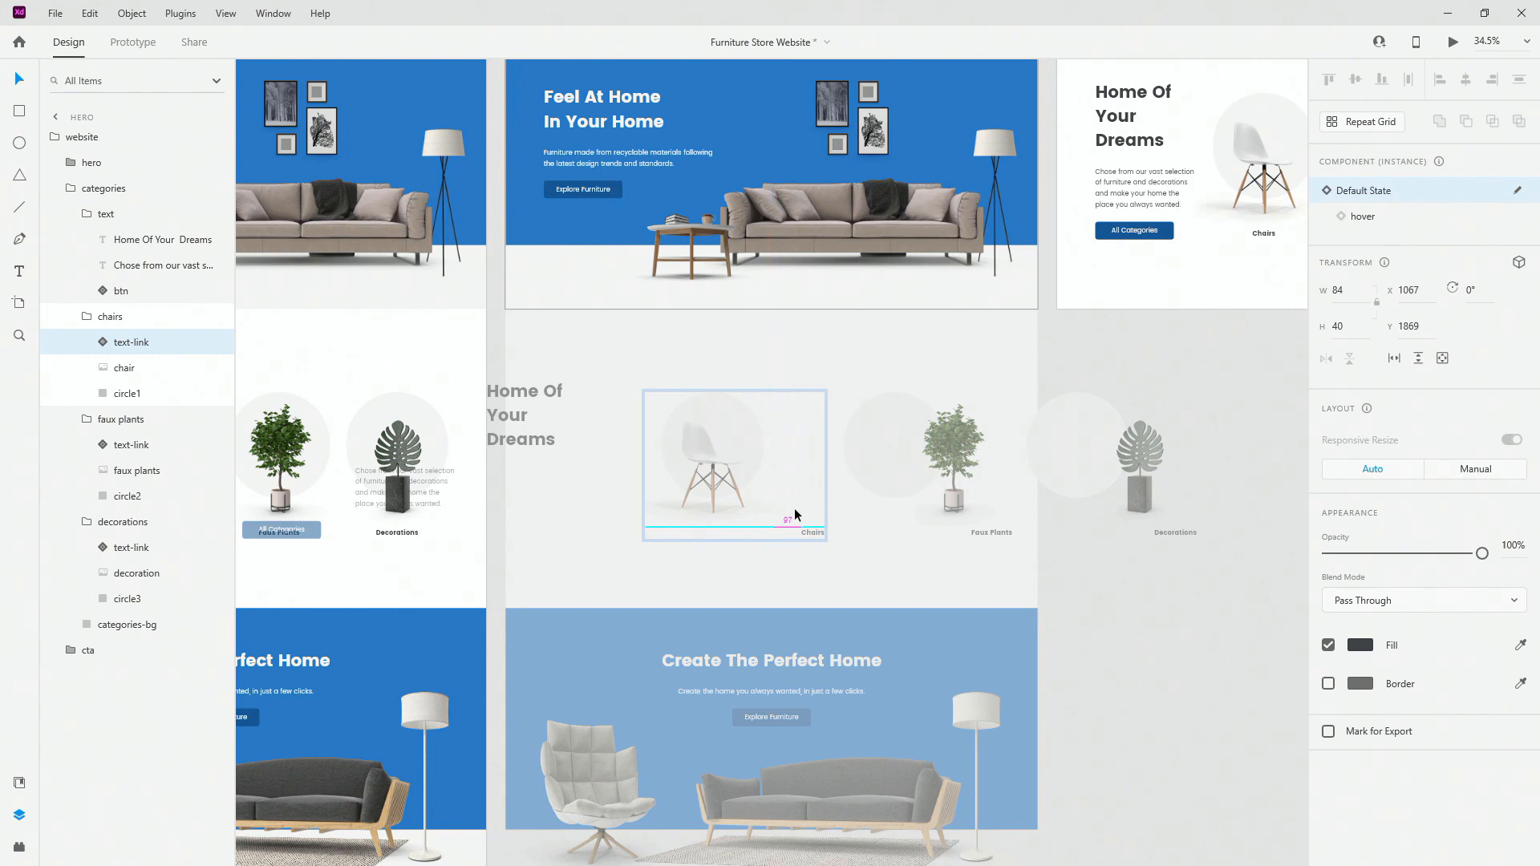
left_click_drag(700, 479, 757, 472)
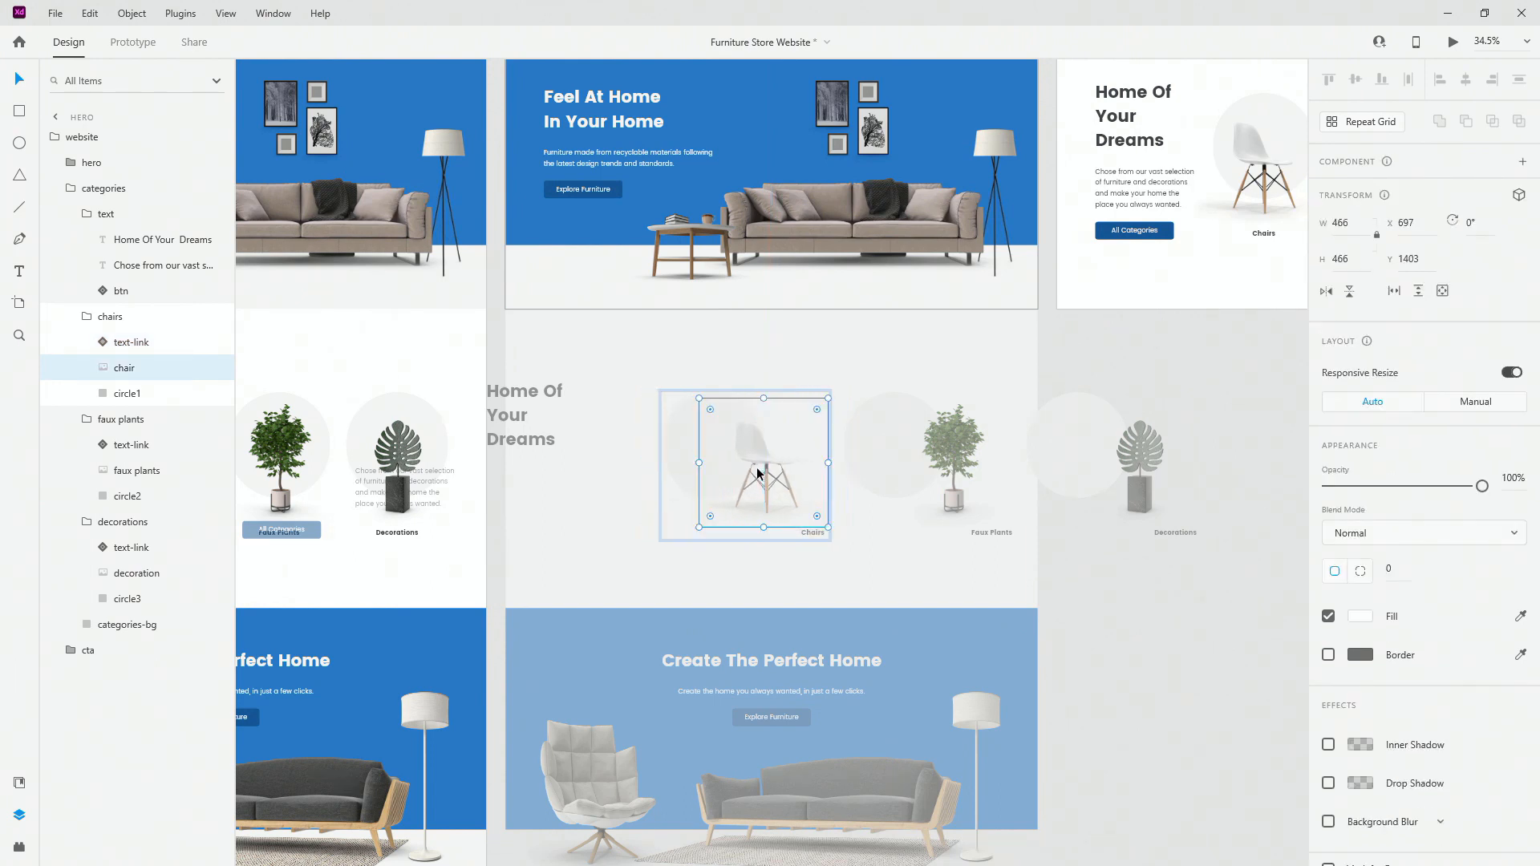
left_click(681, 434)
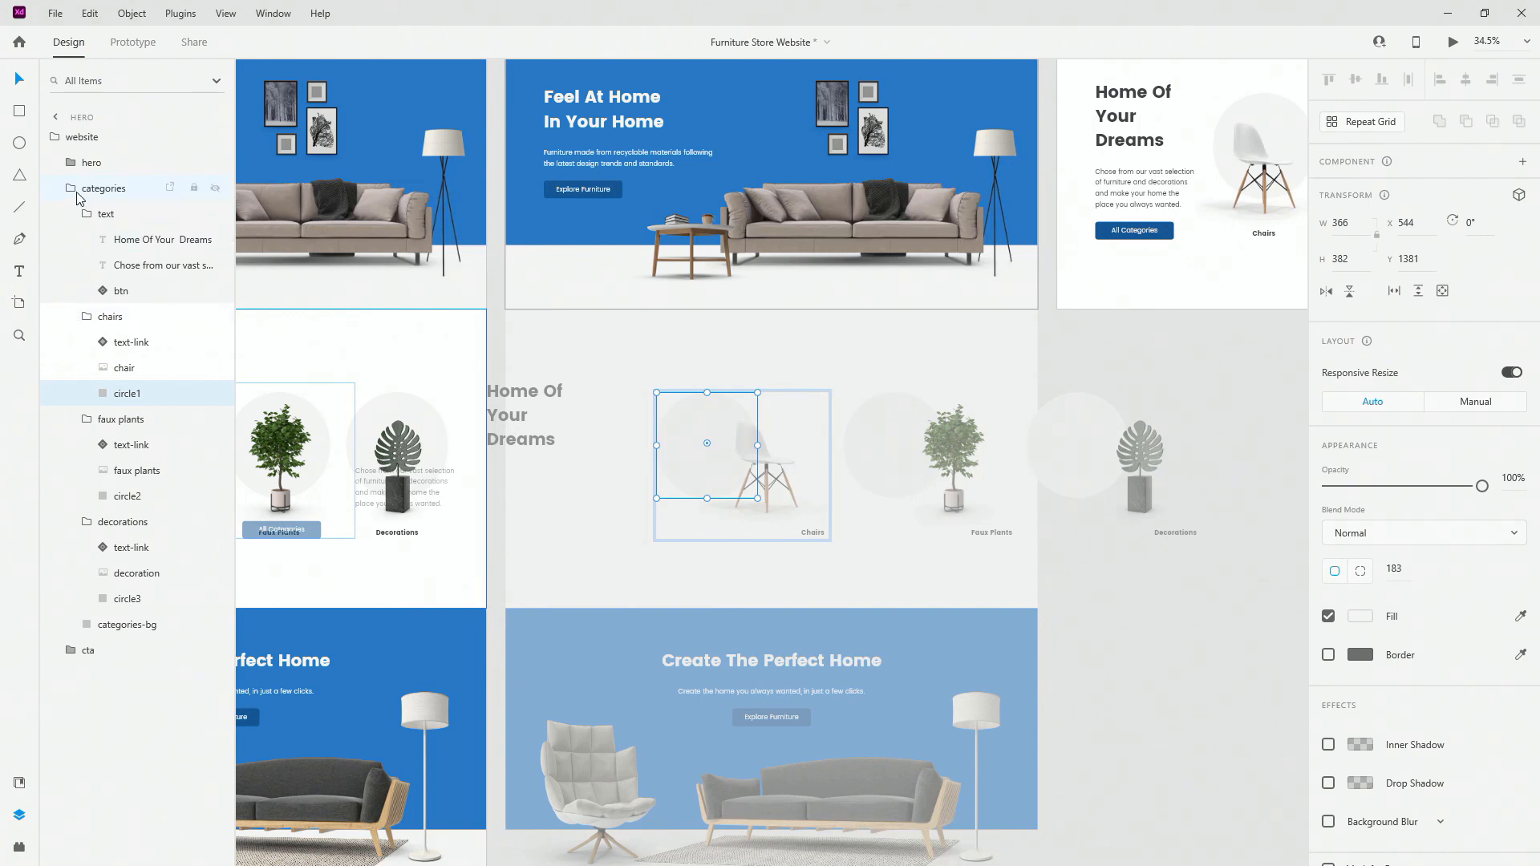
Step: Select the Chairs, Faux Plants and Decorations groups together and drag them right
left_click(87, 318)
left_click(86, 343)
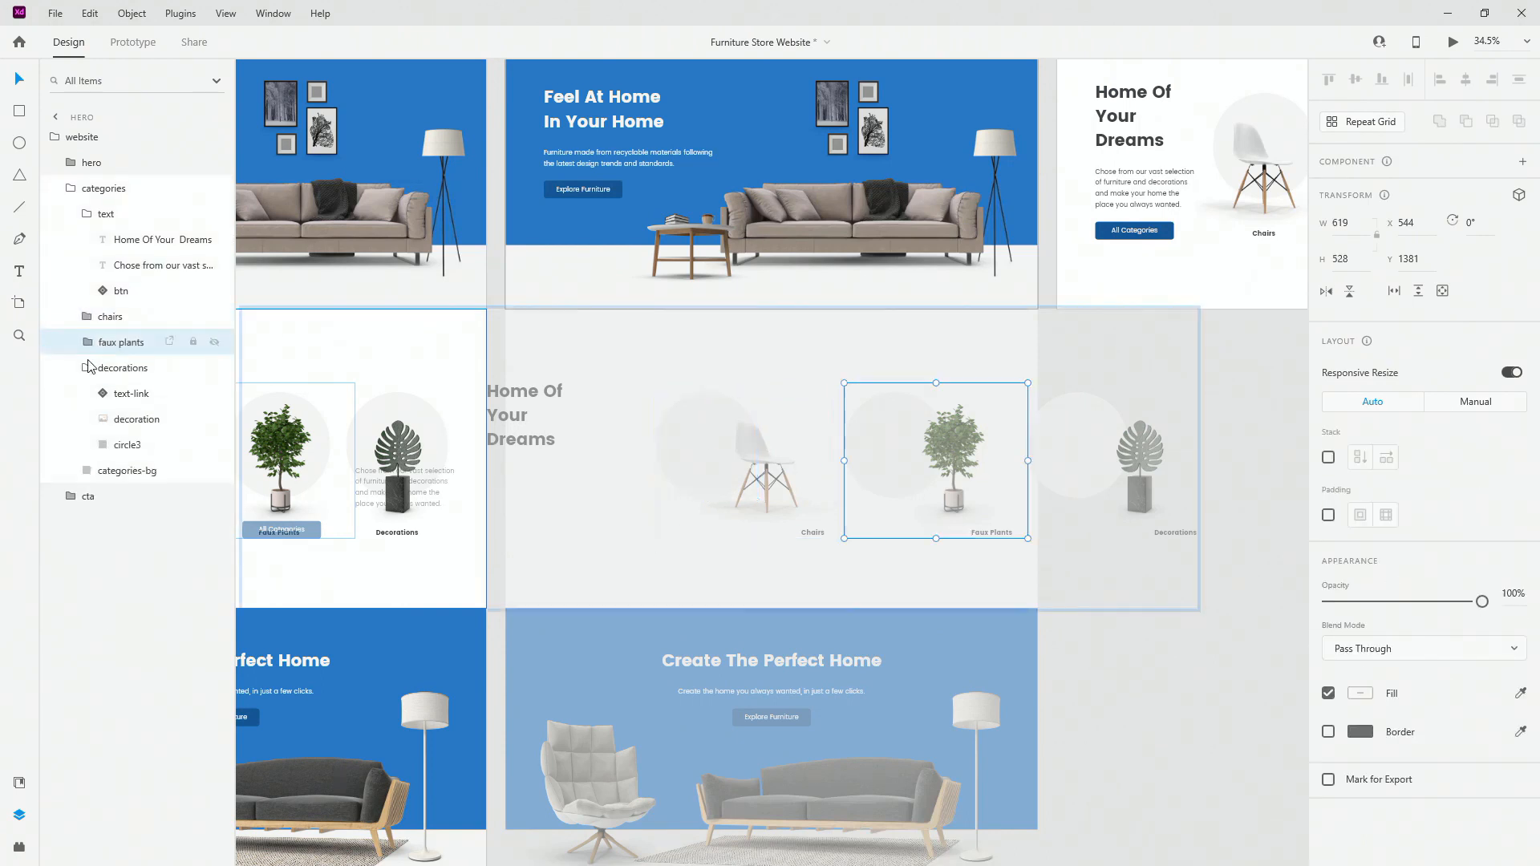
left_click(86, 368)
left_click(106, 323, "shift")
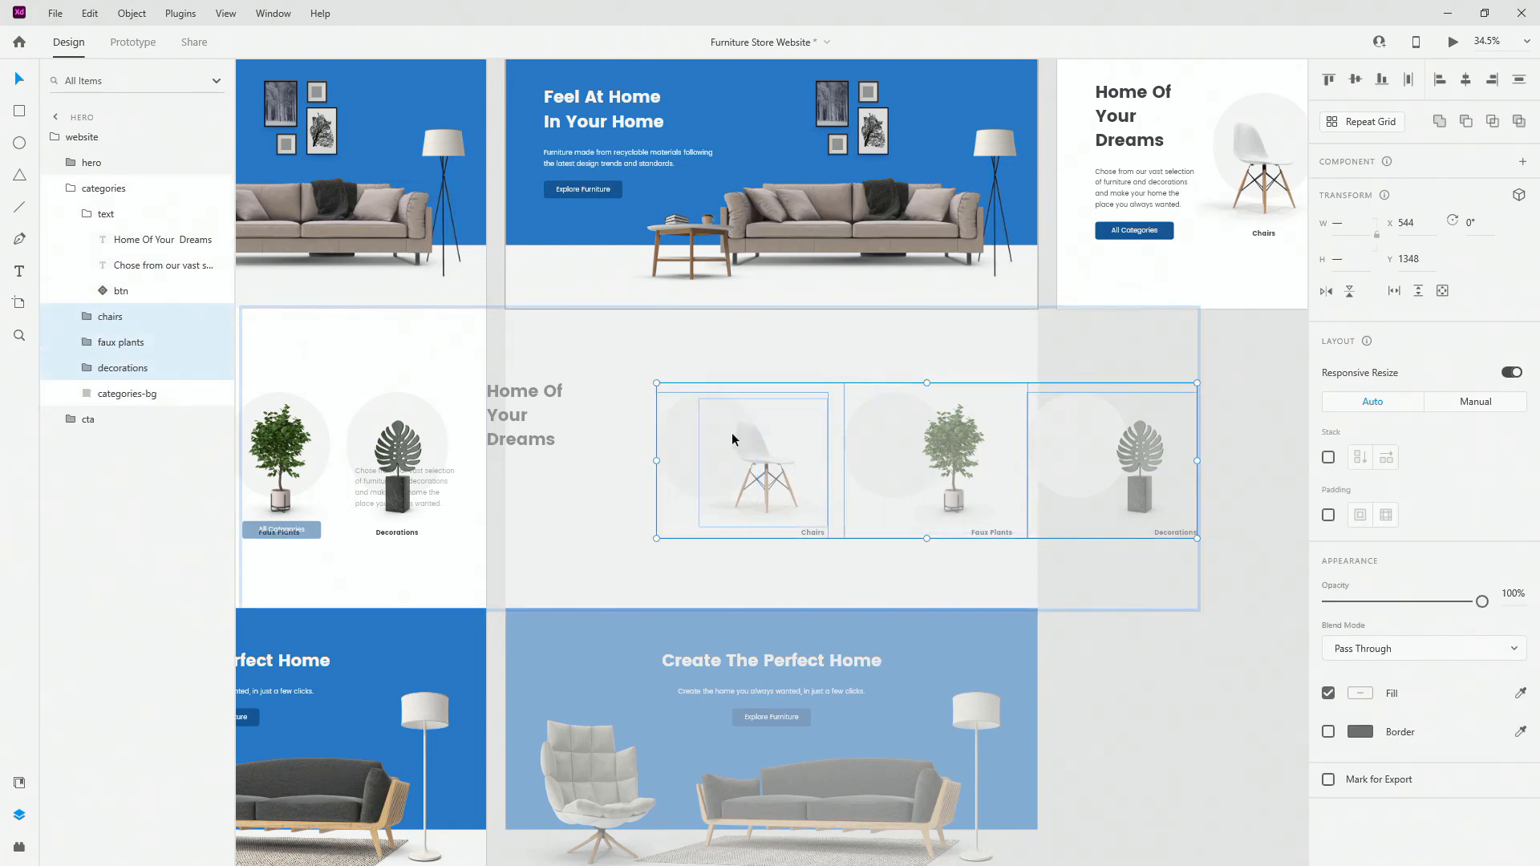
left_click_drag(731, 433, 1076, 433)
Step: Drag the heading text block further left toward the artboard edge
left_click(531, 413)
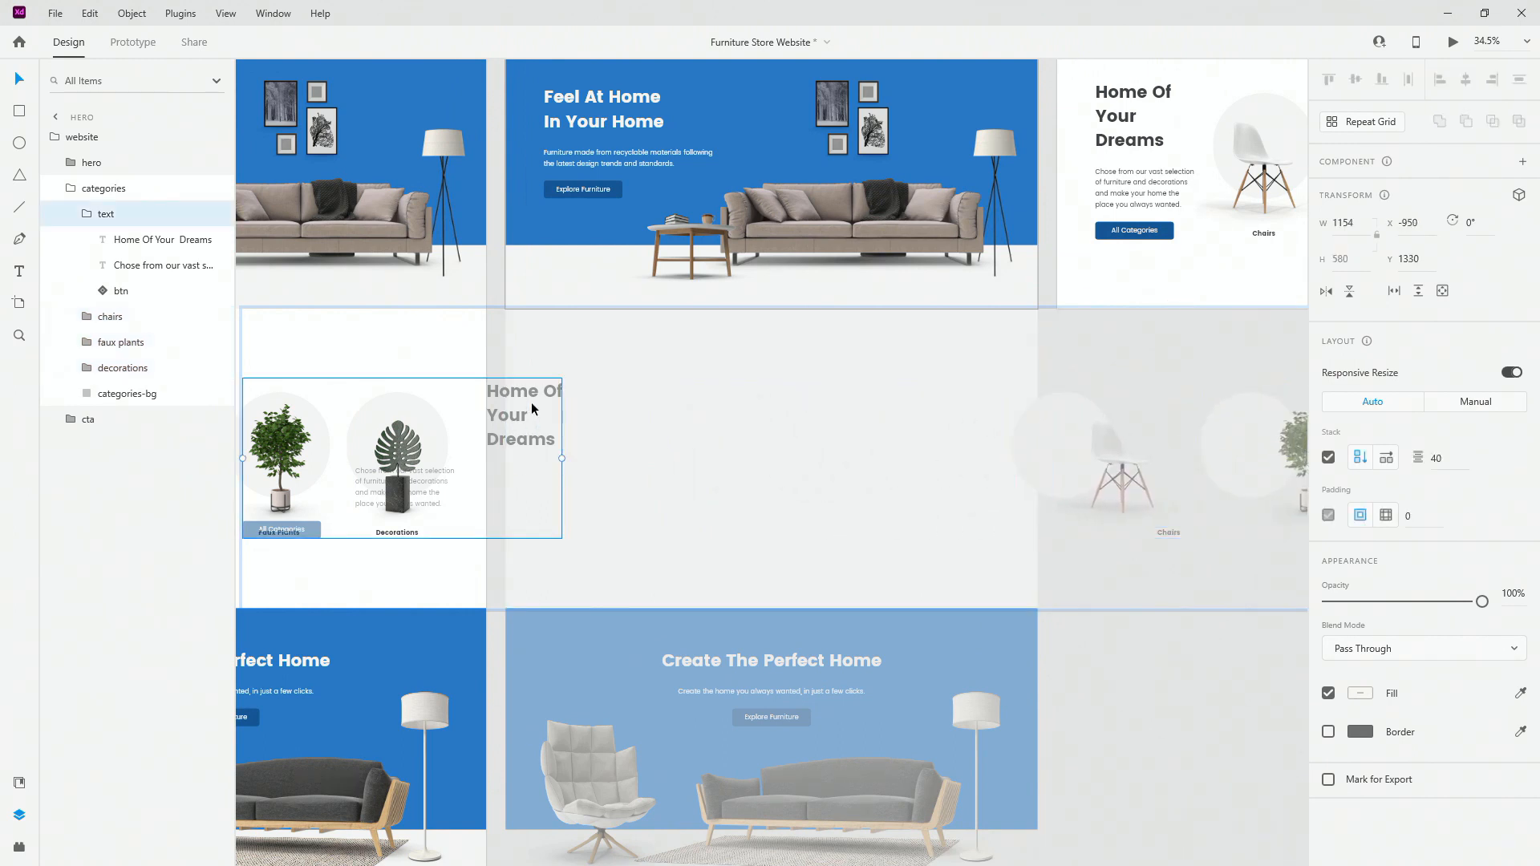
left_click_drag(531, 409, 475, 395)
scroll(475, 395, "down", 3)
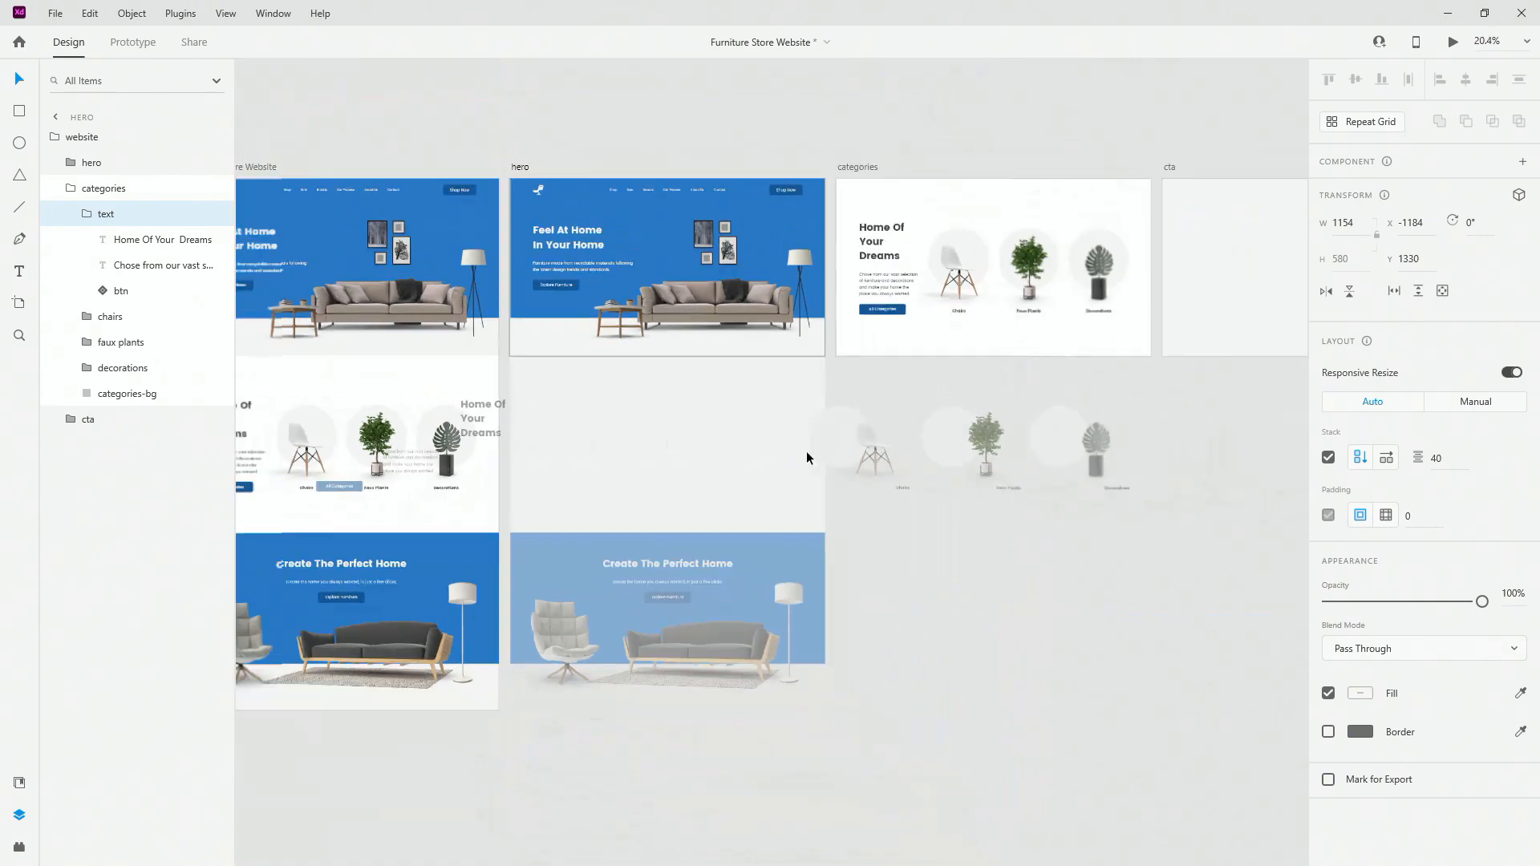
scroll(1123, 481, "up", 3)
Step: Respace the cards: Decorations further right, Faux Plants and Chairs nudged right evenly
double_click(1106, 502)
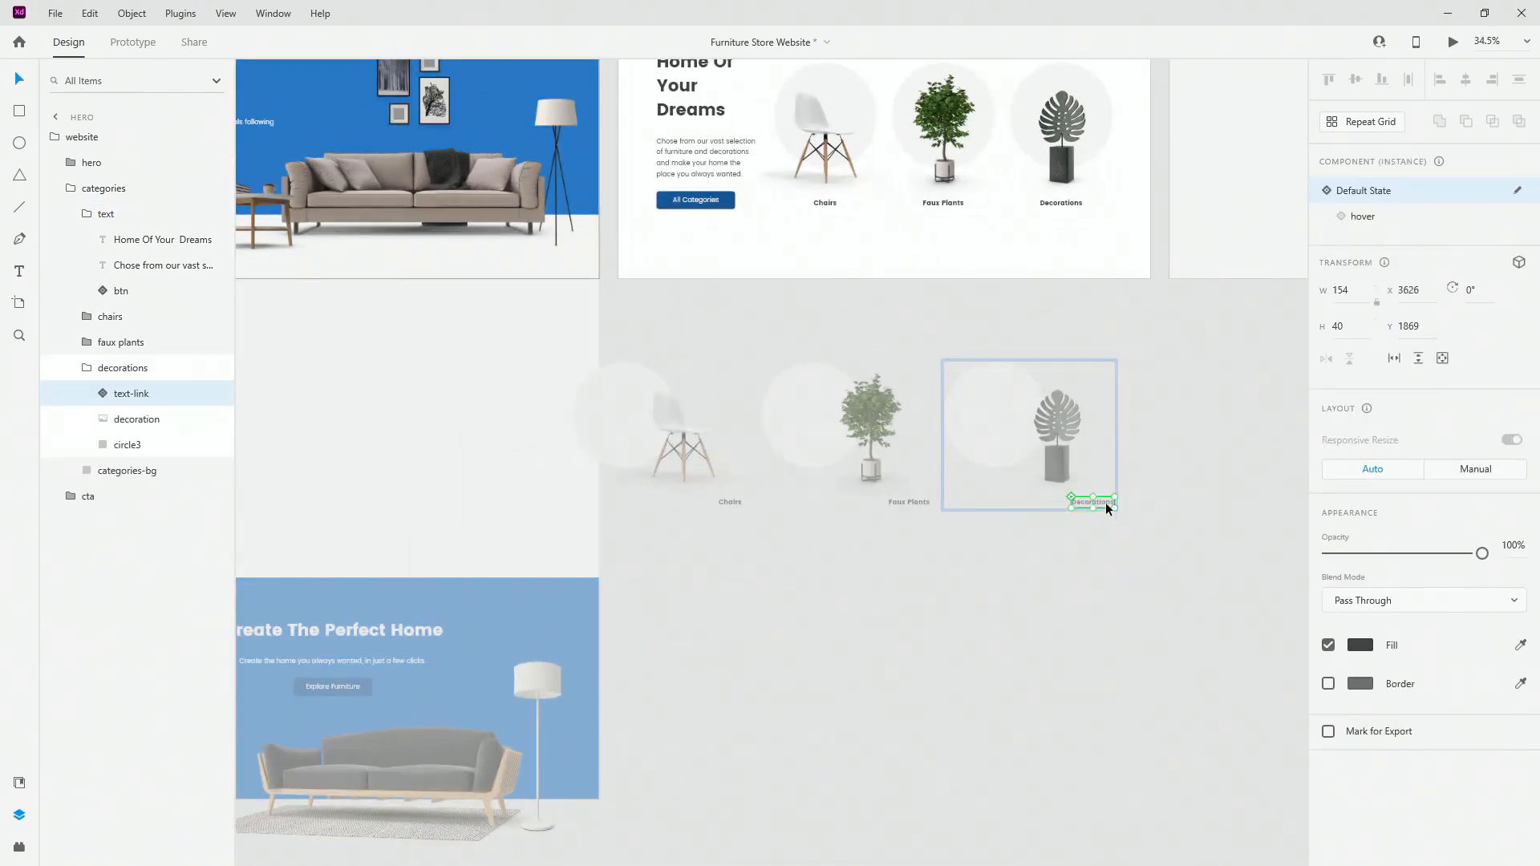
left_click(1072, 461, "shift")
left_click(979, 426, "shift")
left_click_drag(980, 422, 1174, 427)
left_click_drag(870, 448, 964, 448)
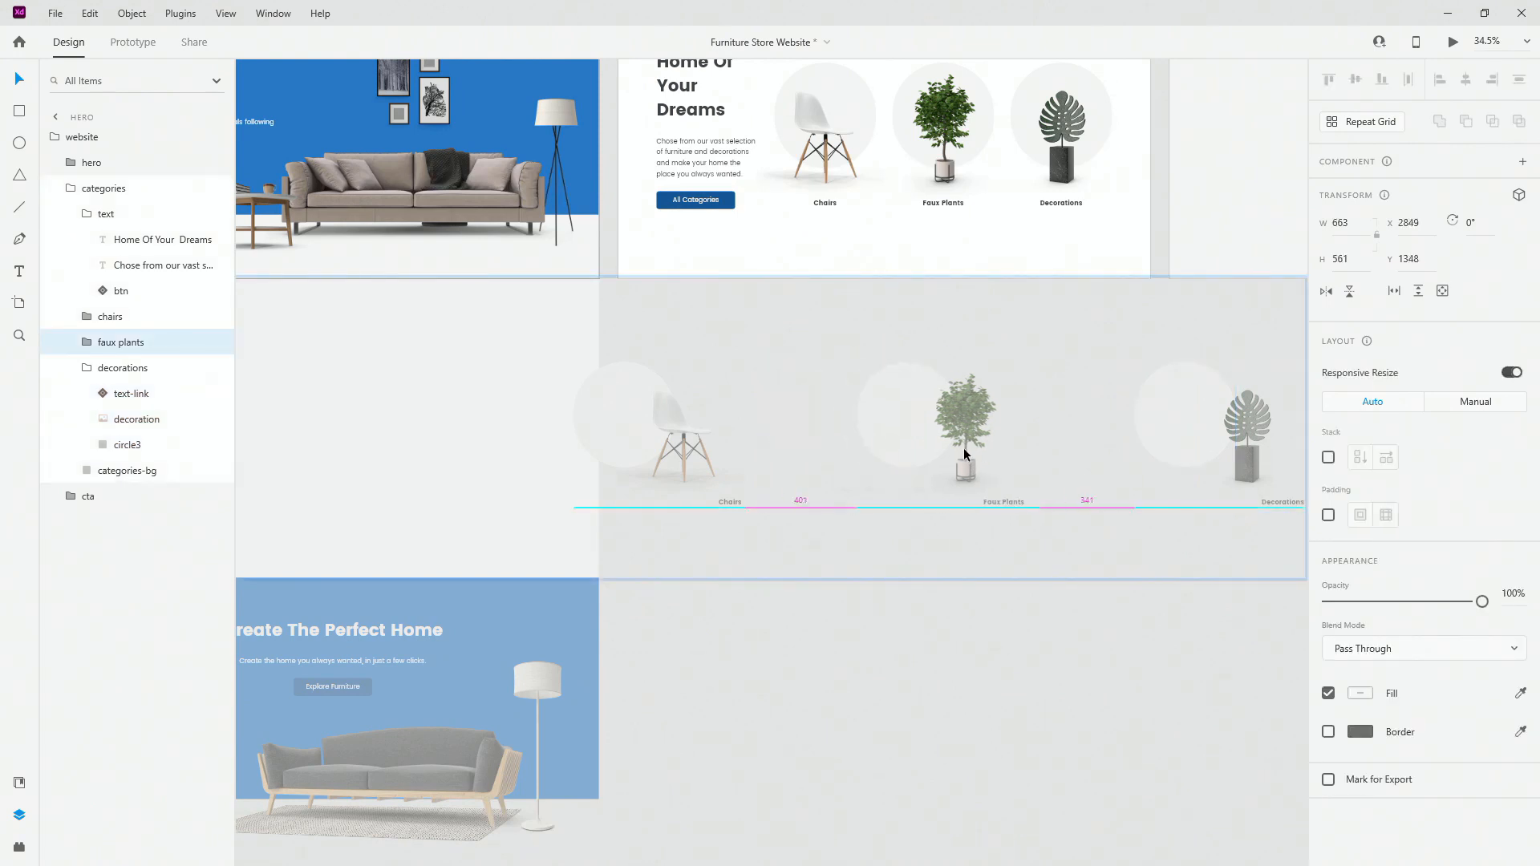
left_click_drag(722, 498, 767, 496)
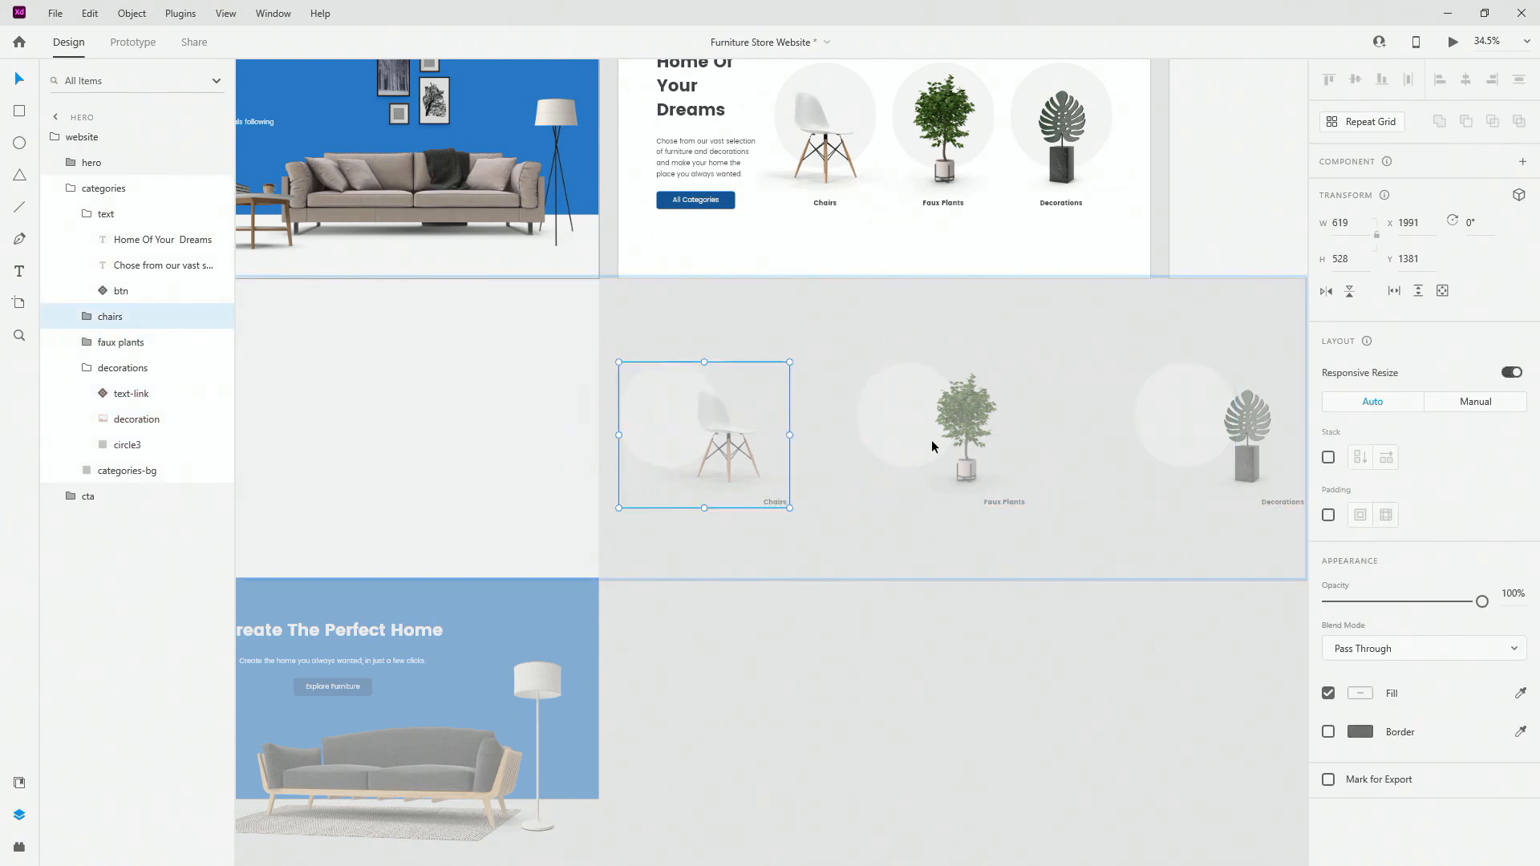
left_click_drag(938, 417, 995, 417)
Step: Collapse the text, categories and website groups in the Layers panel
scroll(1123, 502, "down", 5)
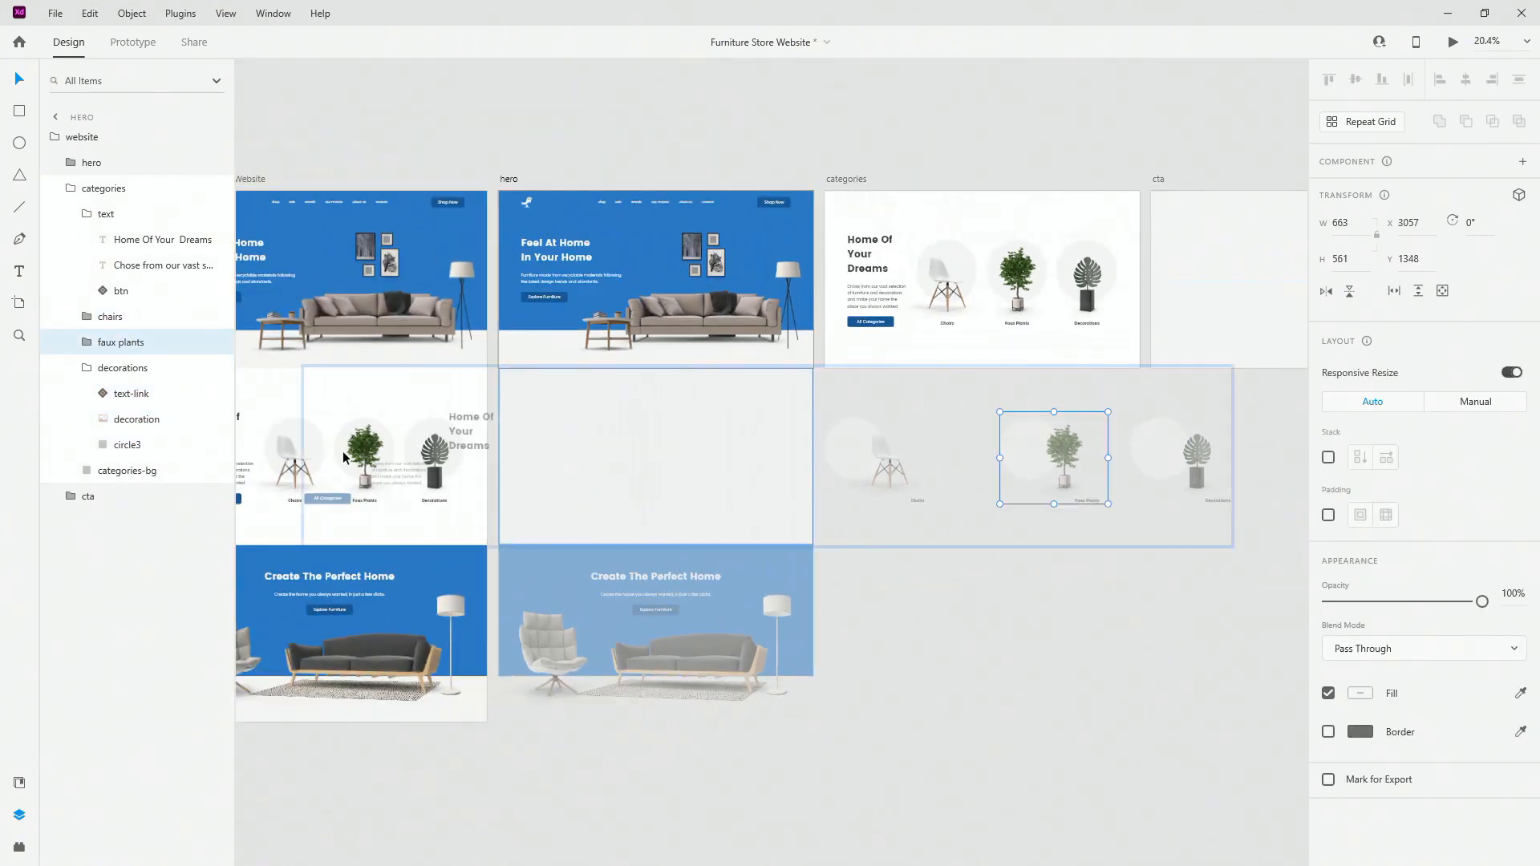
left_click(85, 213)
left_click(70, 189)
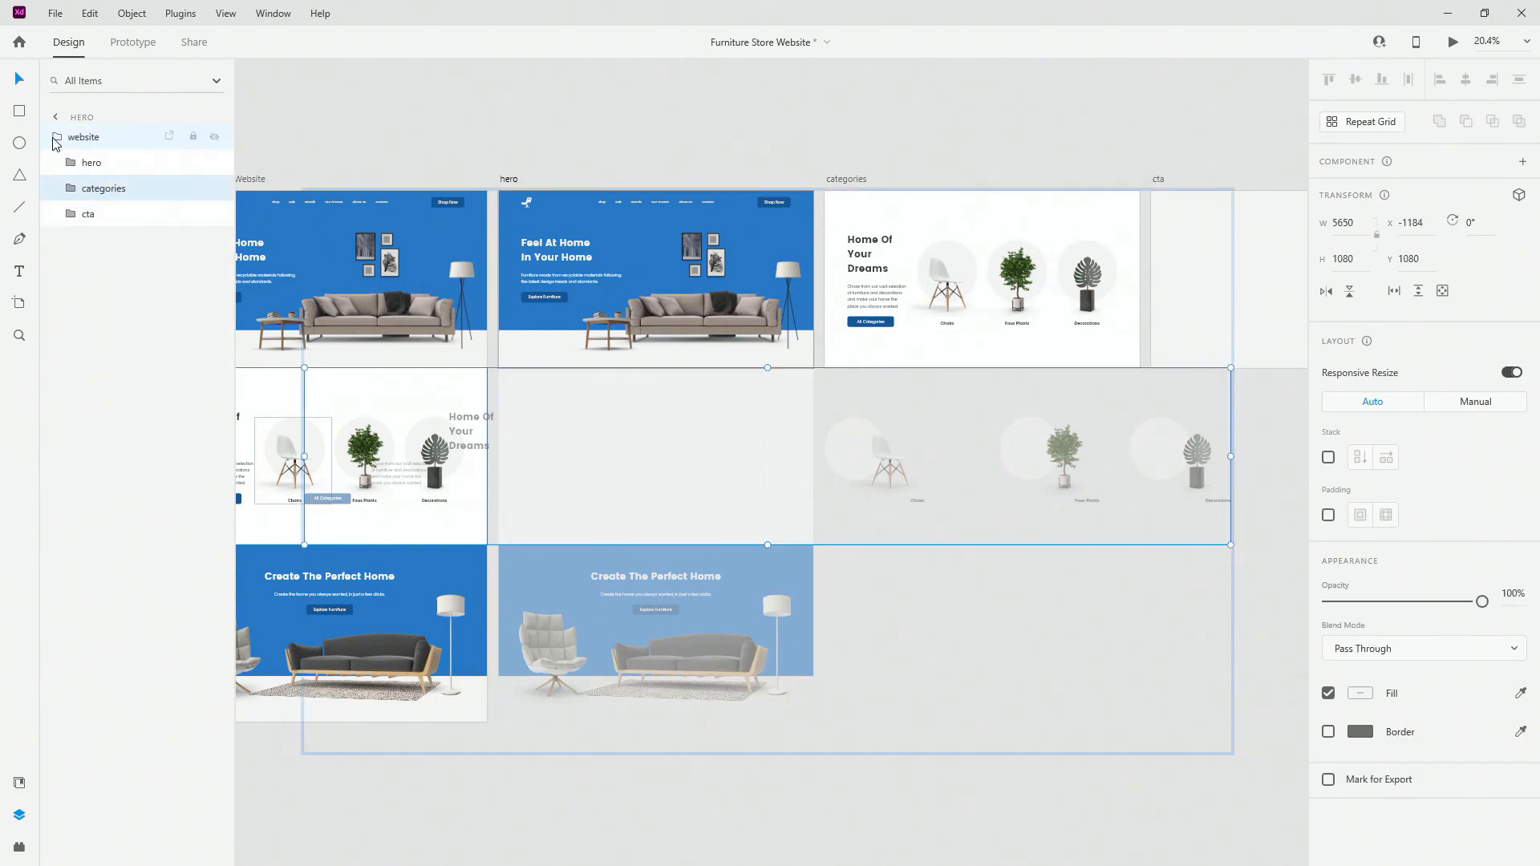
left_click(54, 139)
scroll(655, 262, "down", 5)
Step: Paste the website group into the cta artboard and align the blue CTA section to its top
left_click(831, 263)
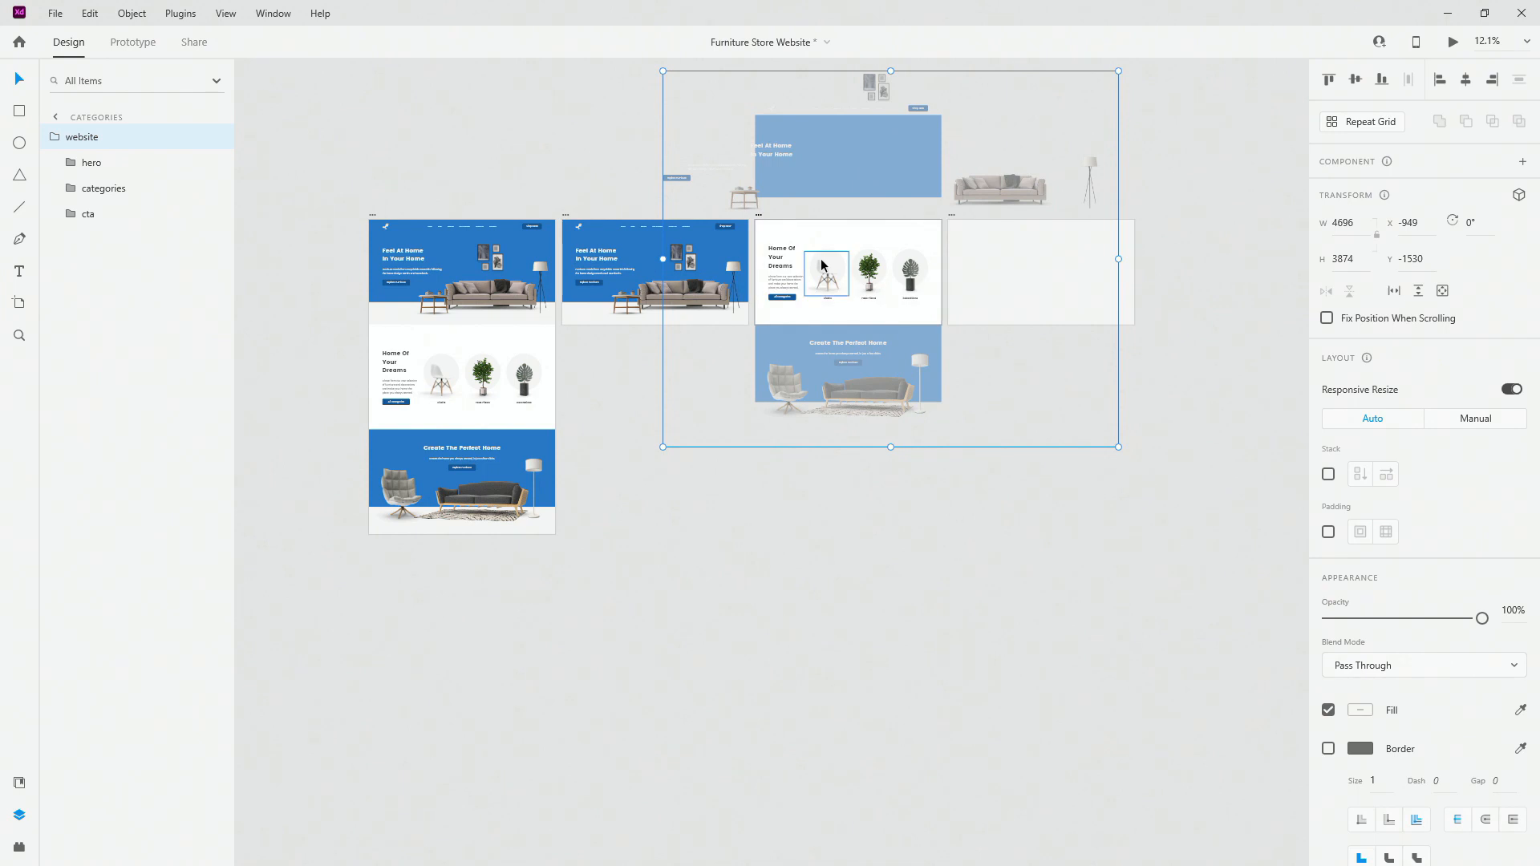
left_click(1188, 282)
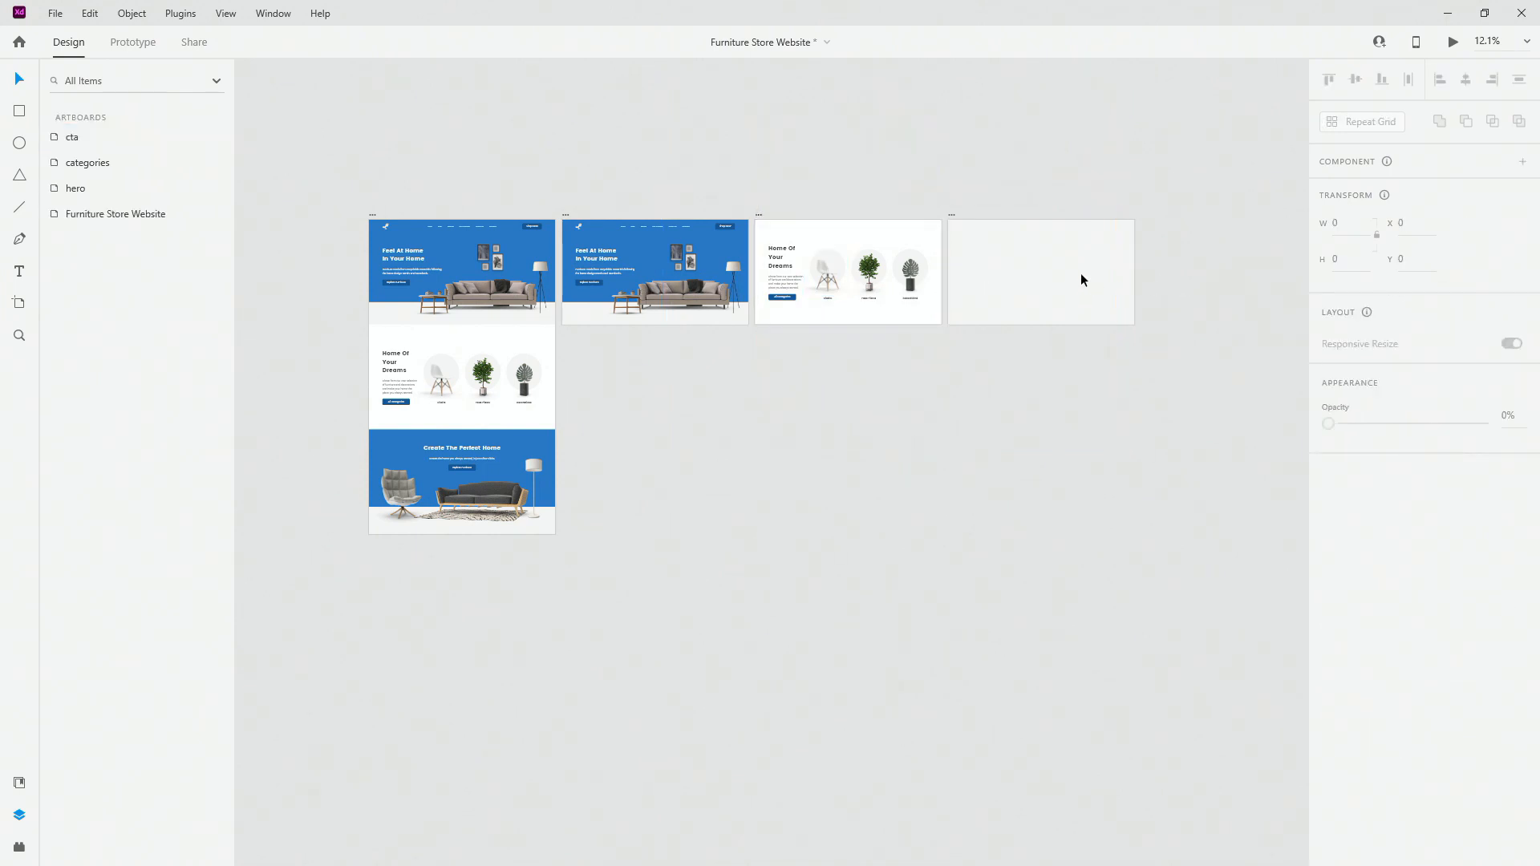
left_click(1081, 274)
key("ctrl+v")
scroll(1089, 277, "up", 5)
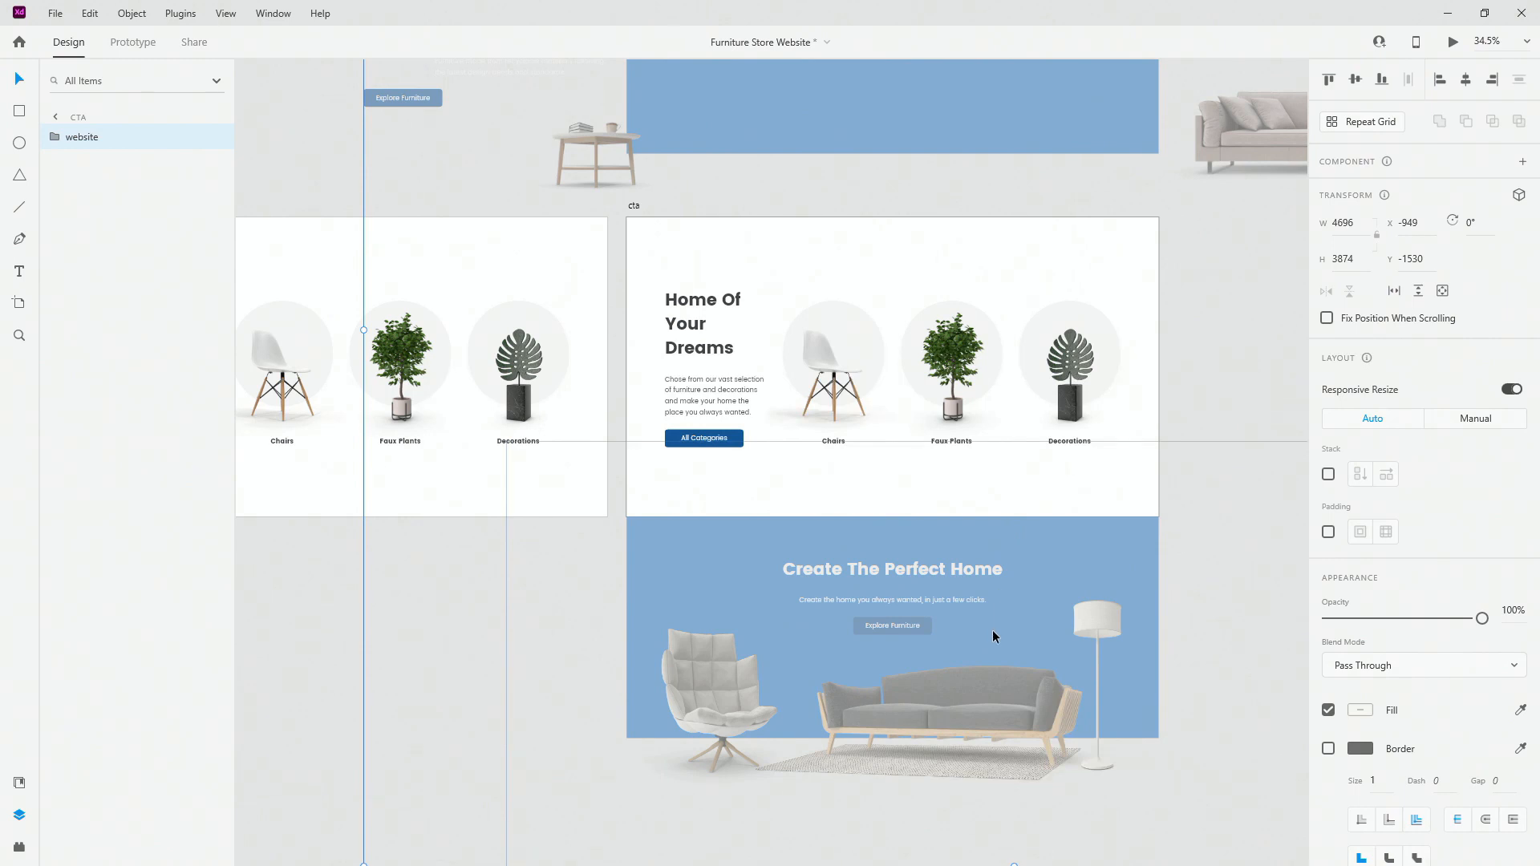
left_click_drag(989, 640, 983, 347)
scroll(941, 285, "up", 10)
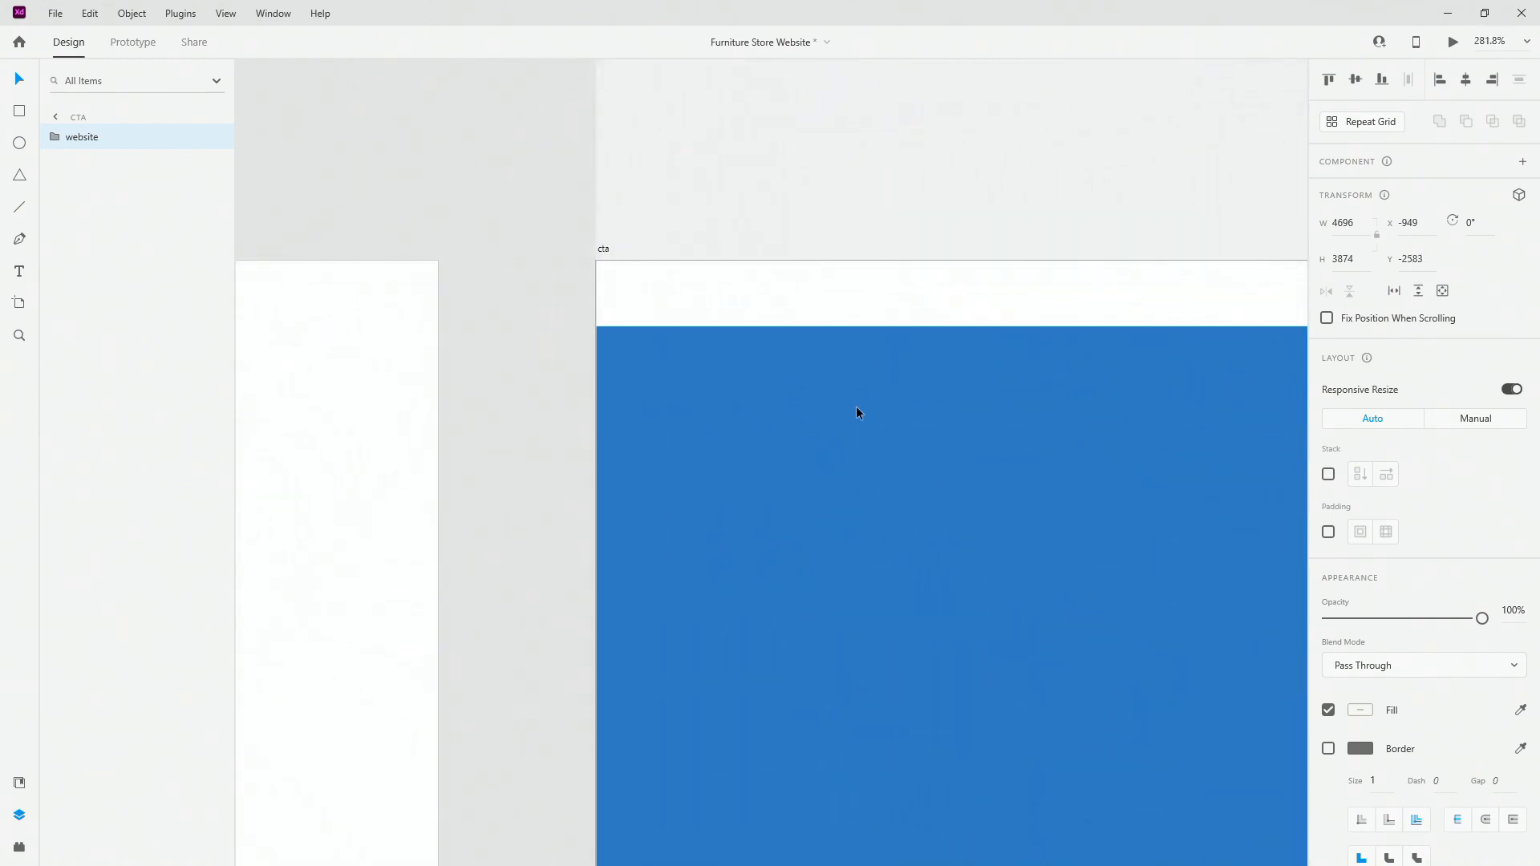
left_click_drag(856, 412, 866, 358)
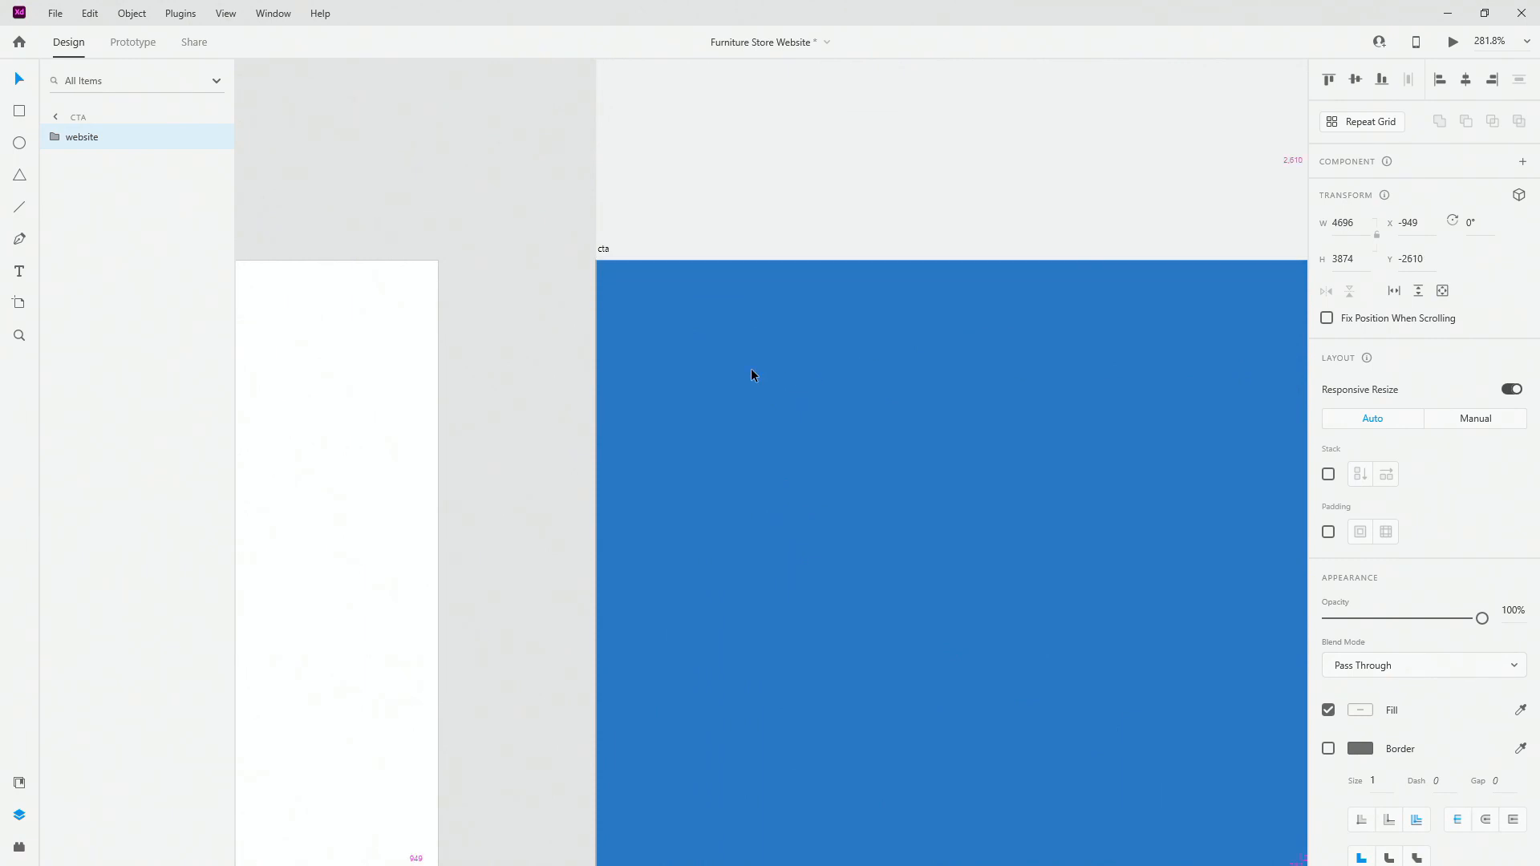
Step: Select the categories section inside the cta artboard's website group
scroll(751, 375, "down", 10)
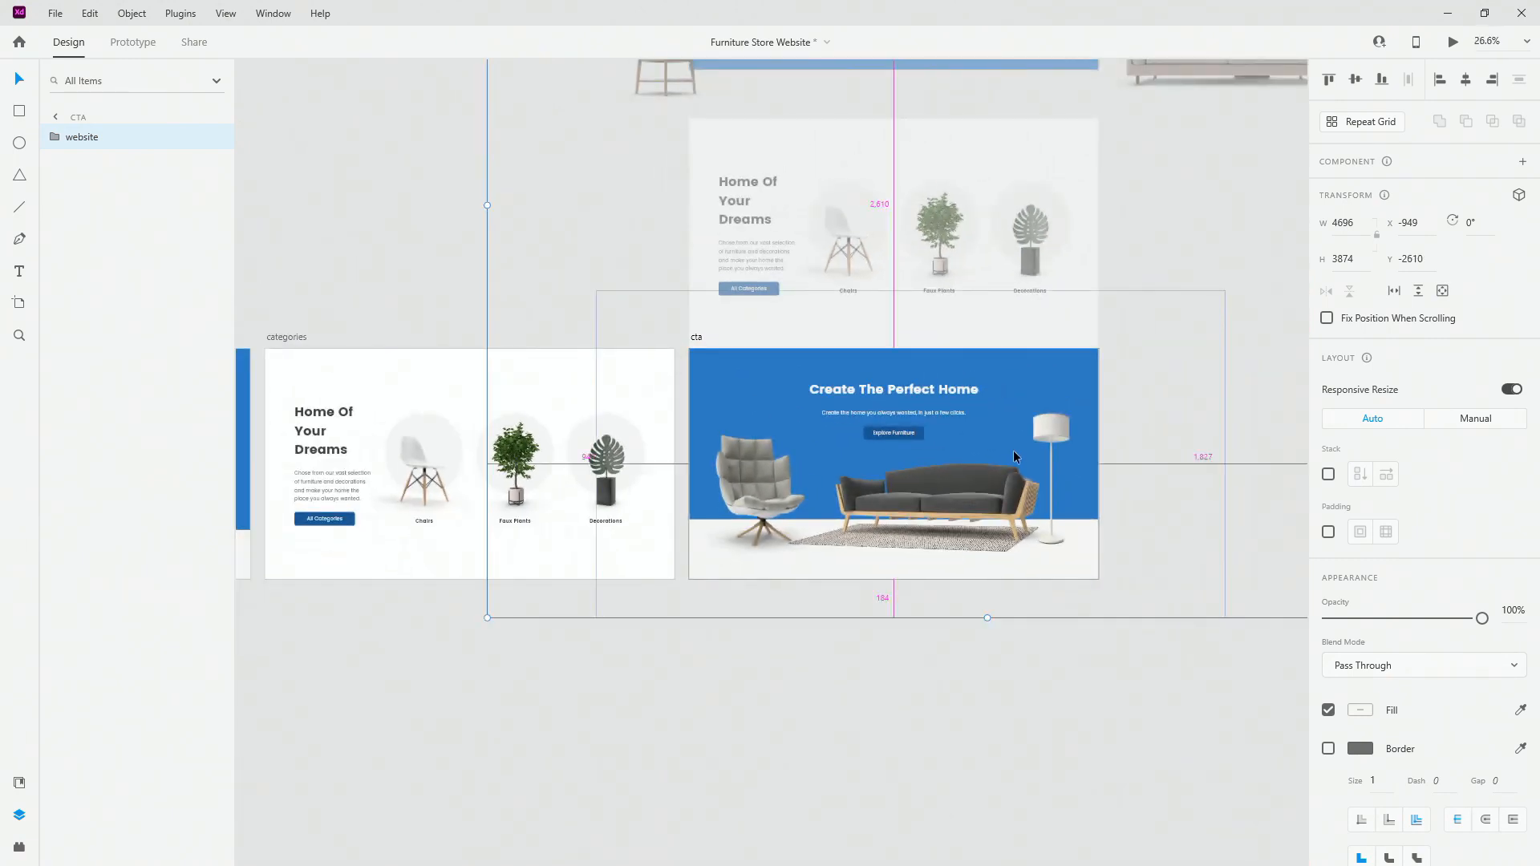
scroll(1014, 454, "down", 3)
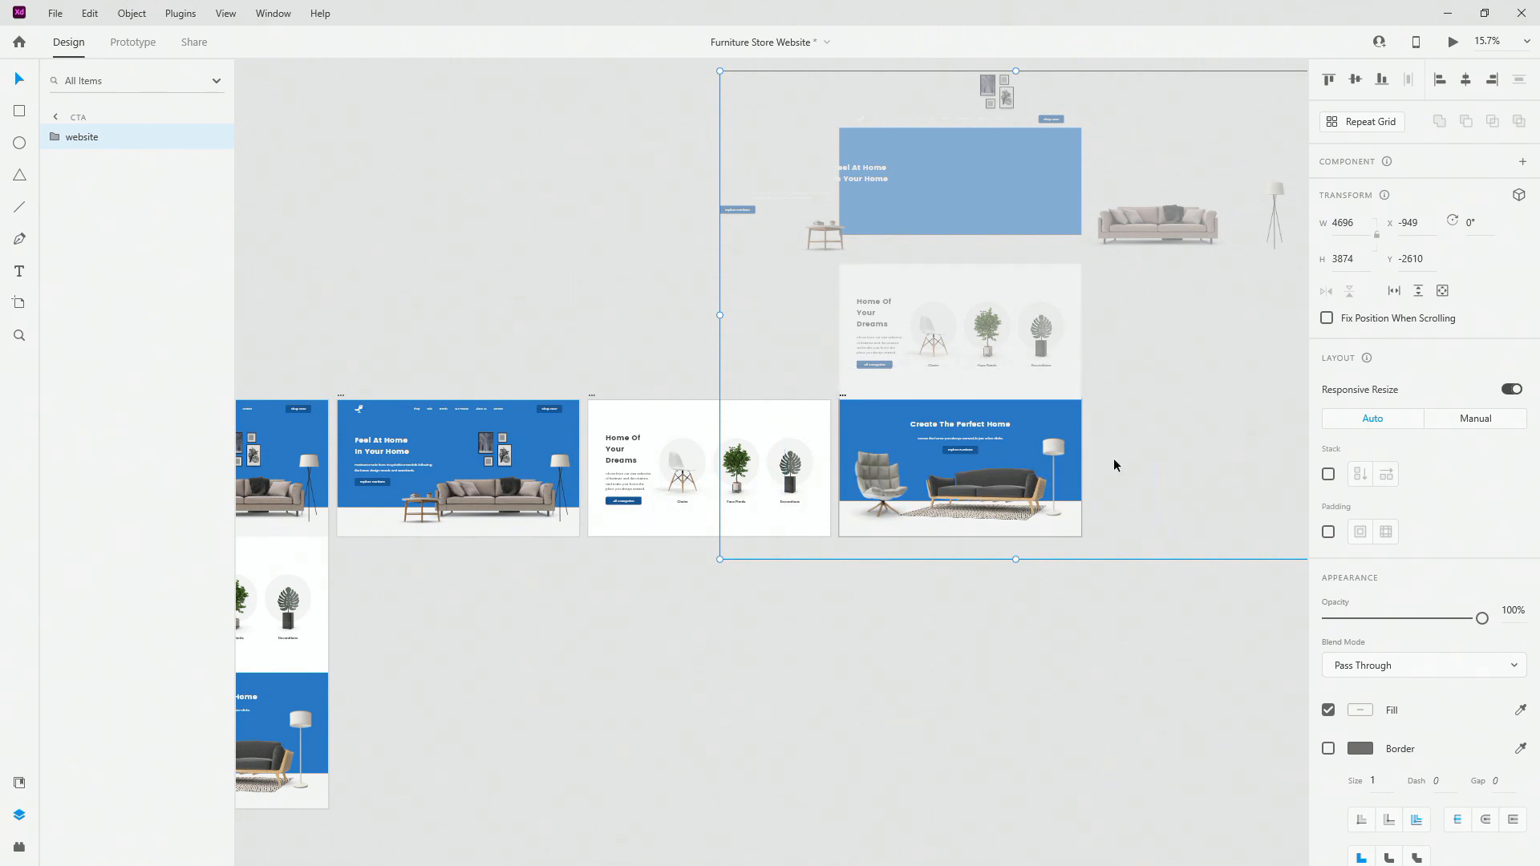
double_click(431, 459)
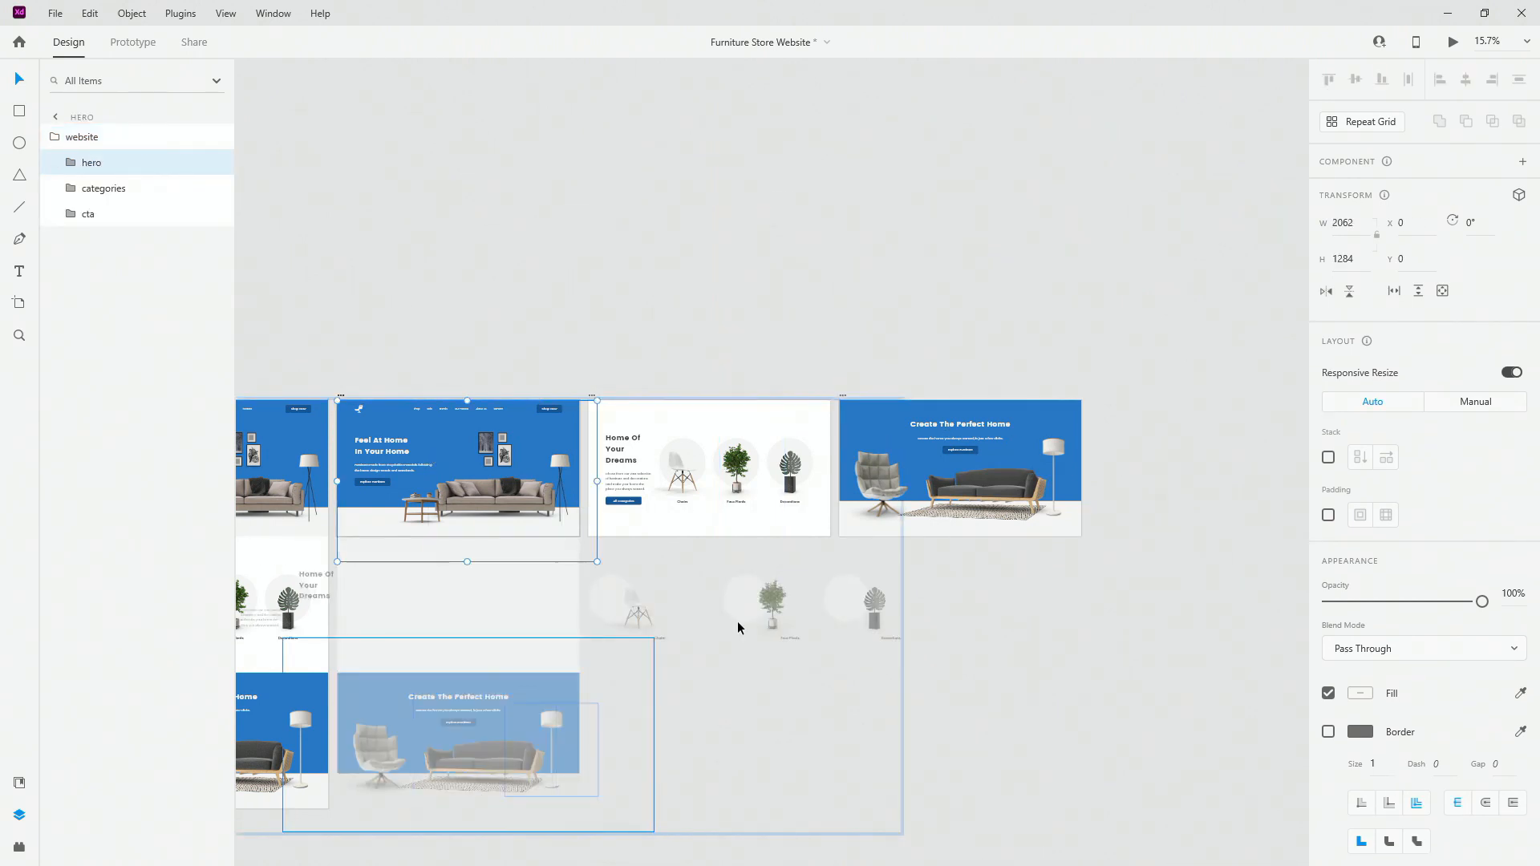
left_click(769, 602)
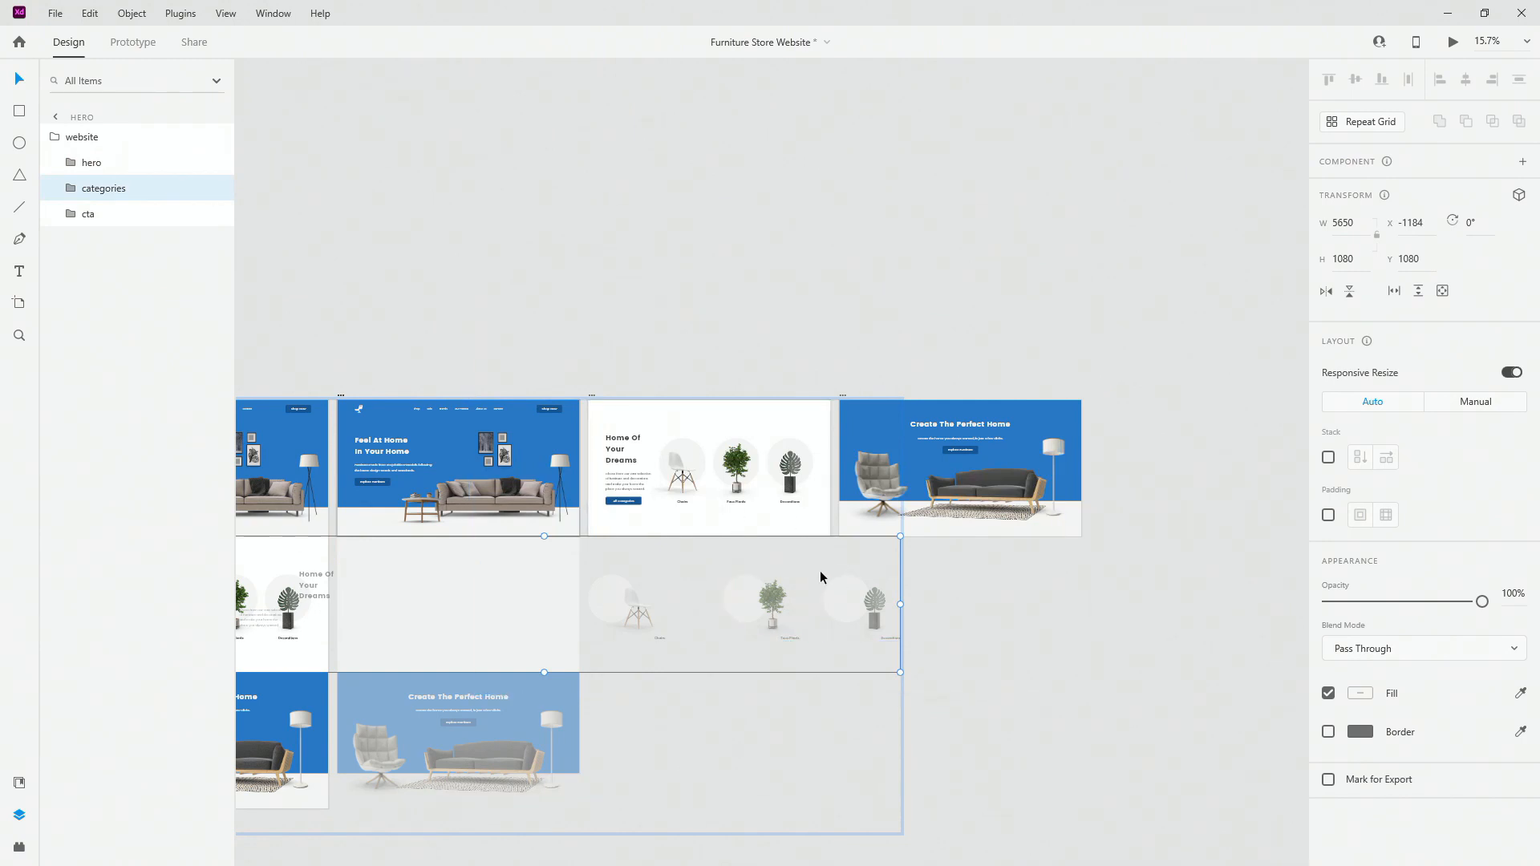
left_click(921, 440)
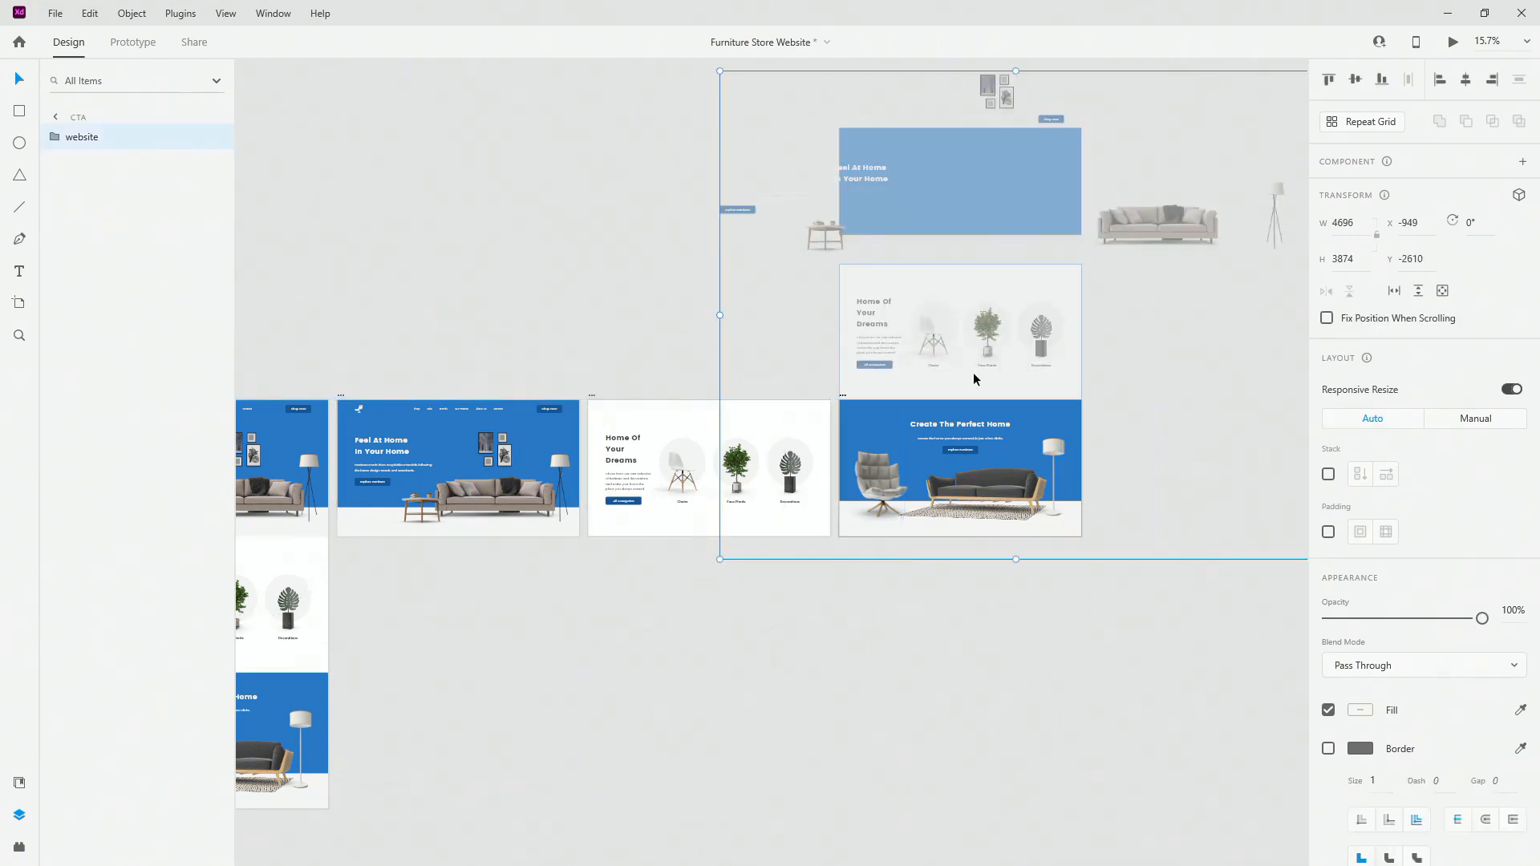
double_click(961, 325)
Step: Paste a copy of the spread-out categories group into cta and position it above the CTA section
key("ctrl+v")
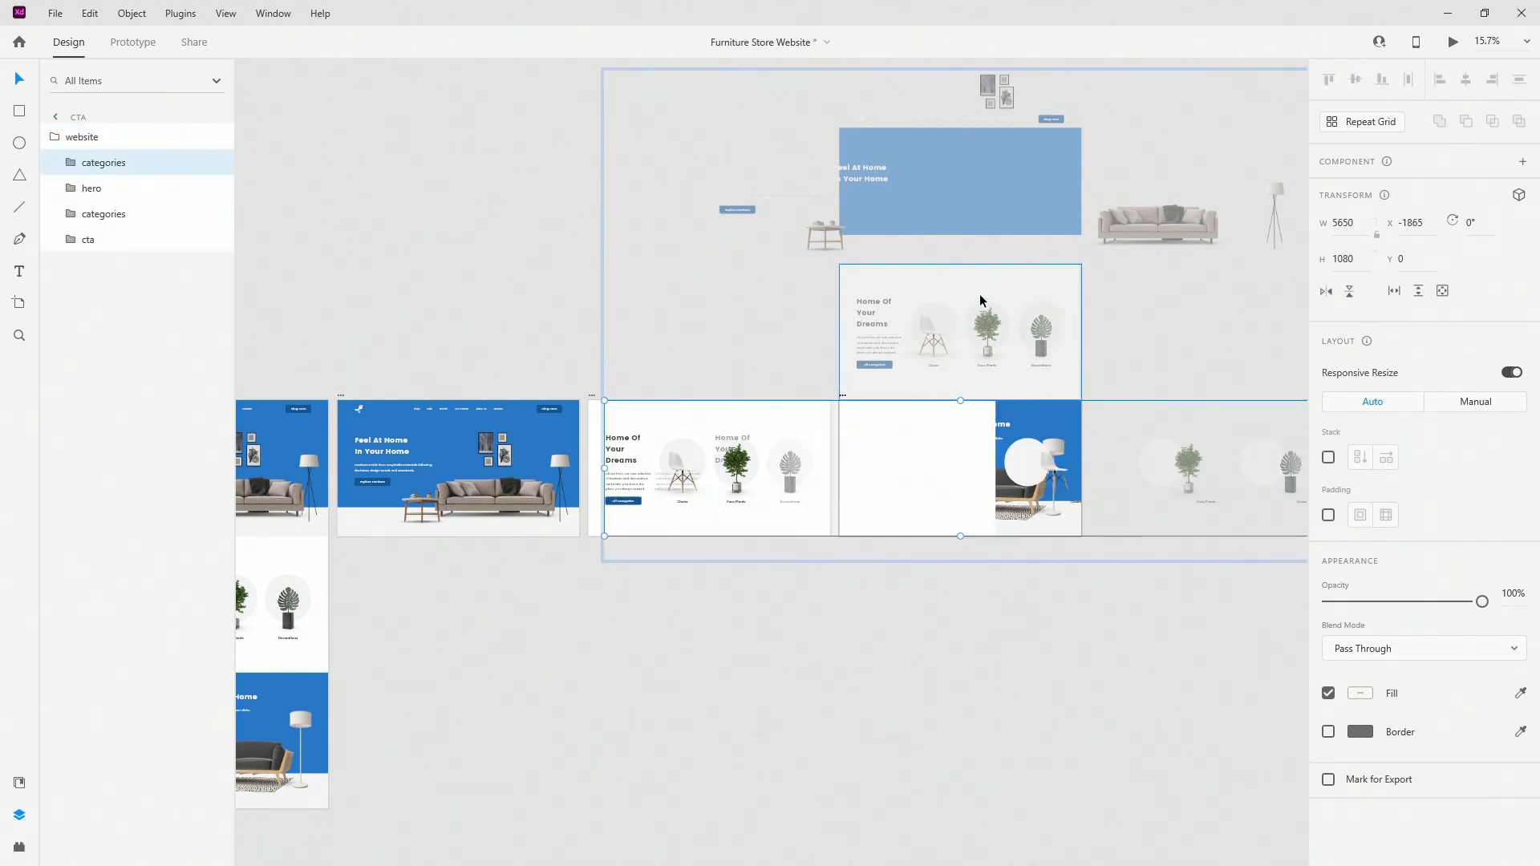
scroll(1003, 339, "up", 3)
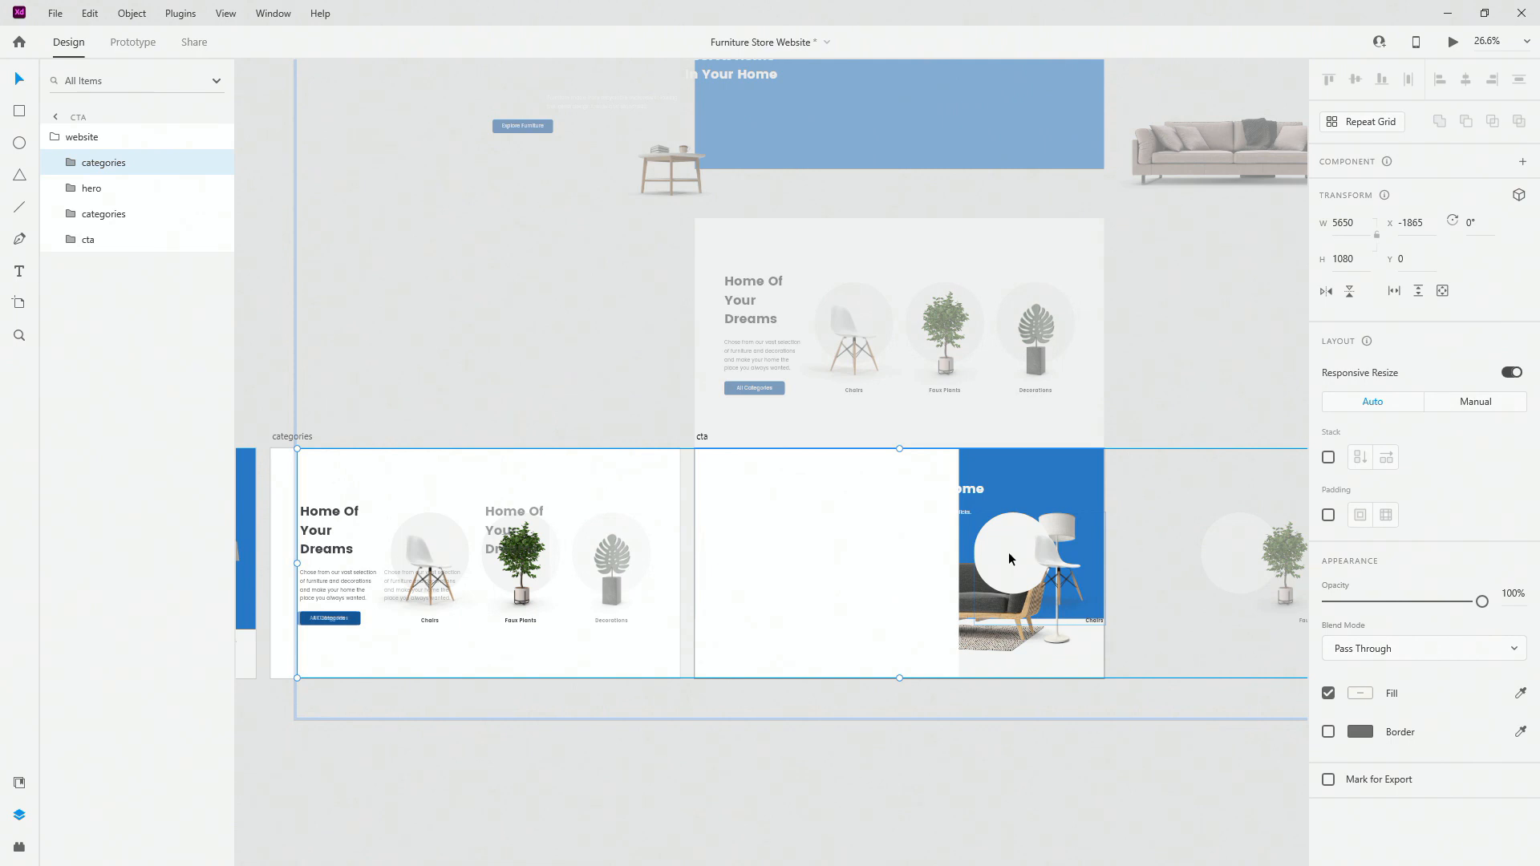
left_click_drag(1009, 552, 1007, 321)
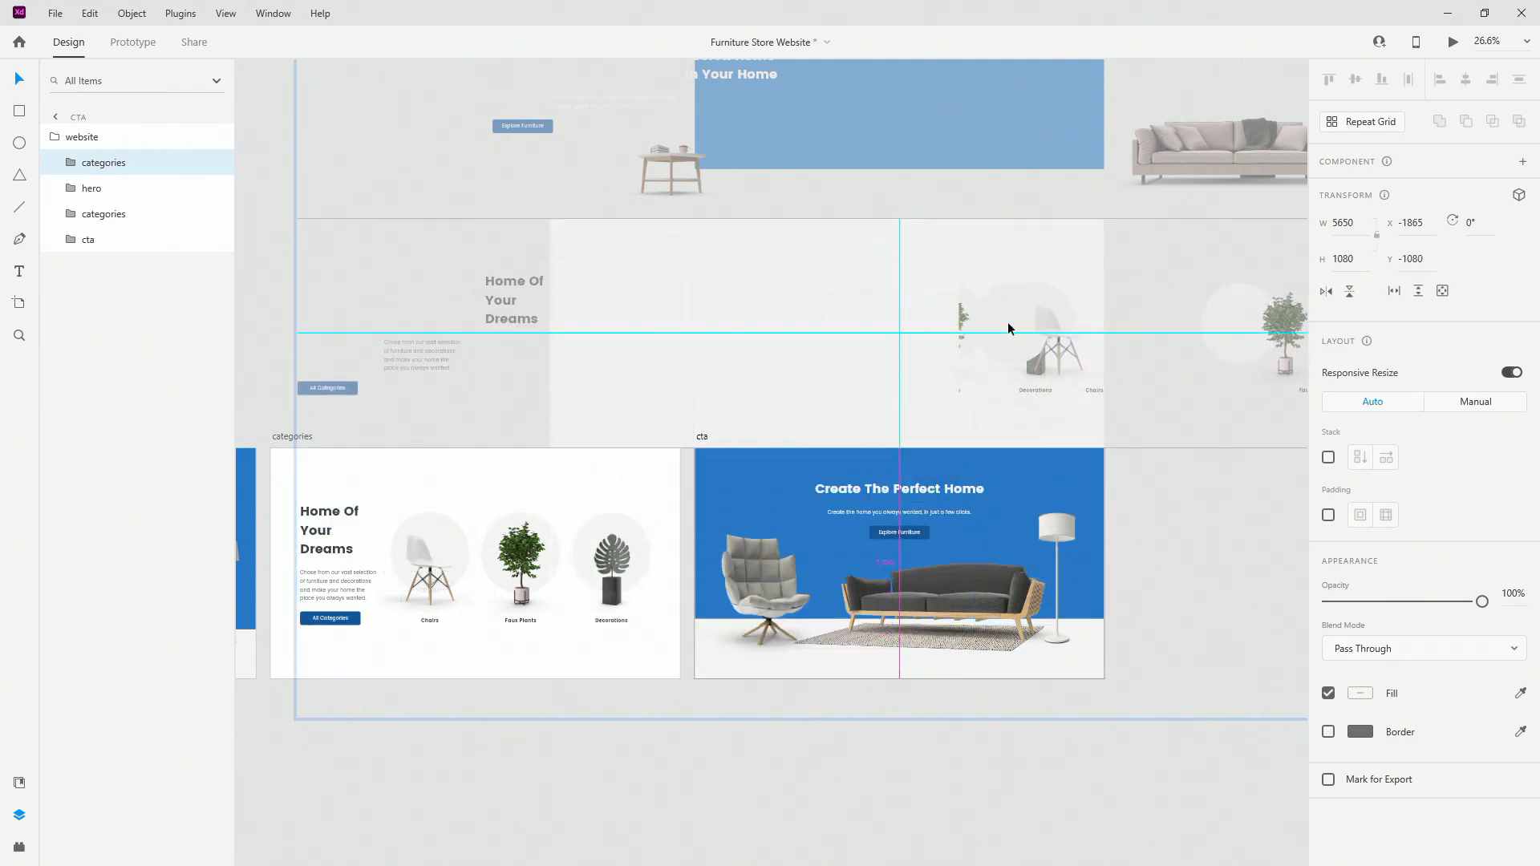
scroll(1103, 218, "up", 4)
left_click_drag(654, 275, 1014, 233)
scroll(1144, 209, "up", 5)
scroll(1066, 267, "up", 6)
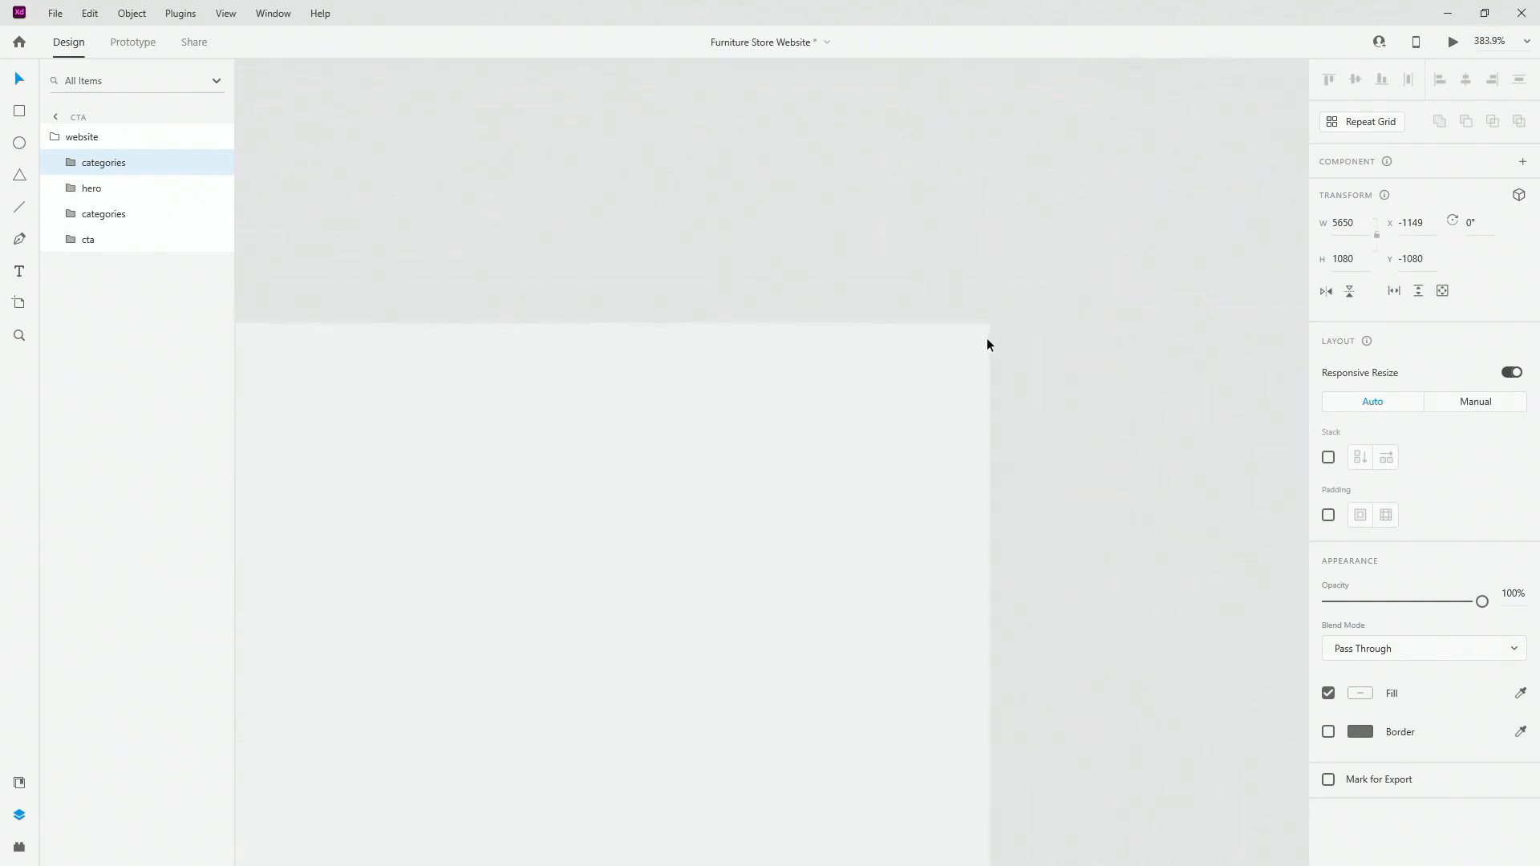
left_click_drag(949, 353, 773, 347)
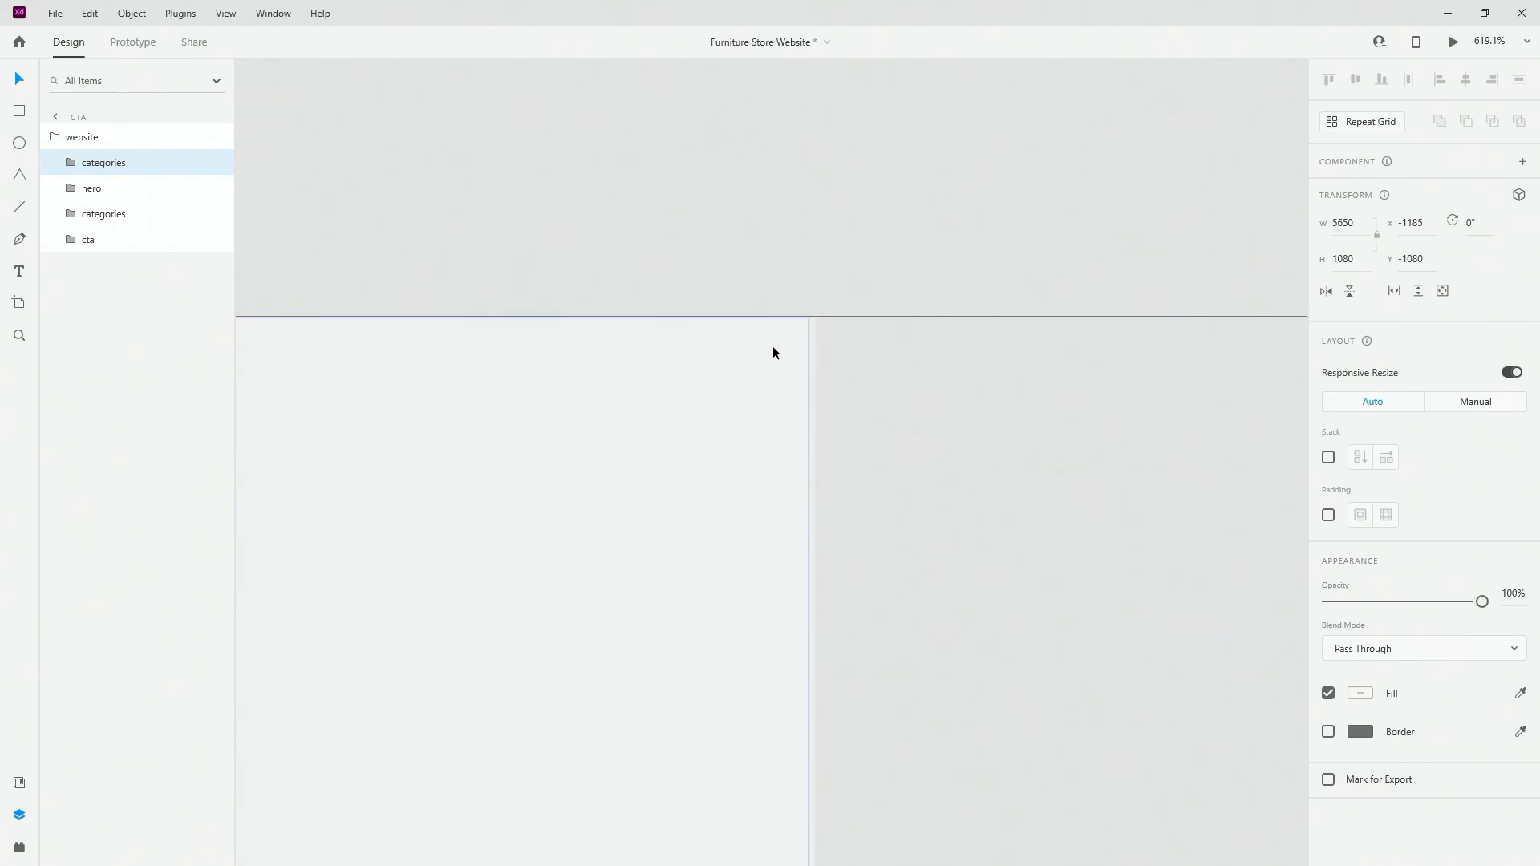
key("Right")
key("Right")
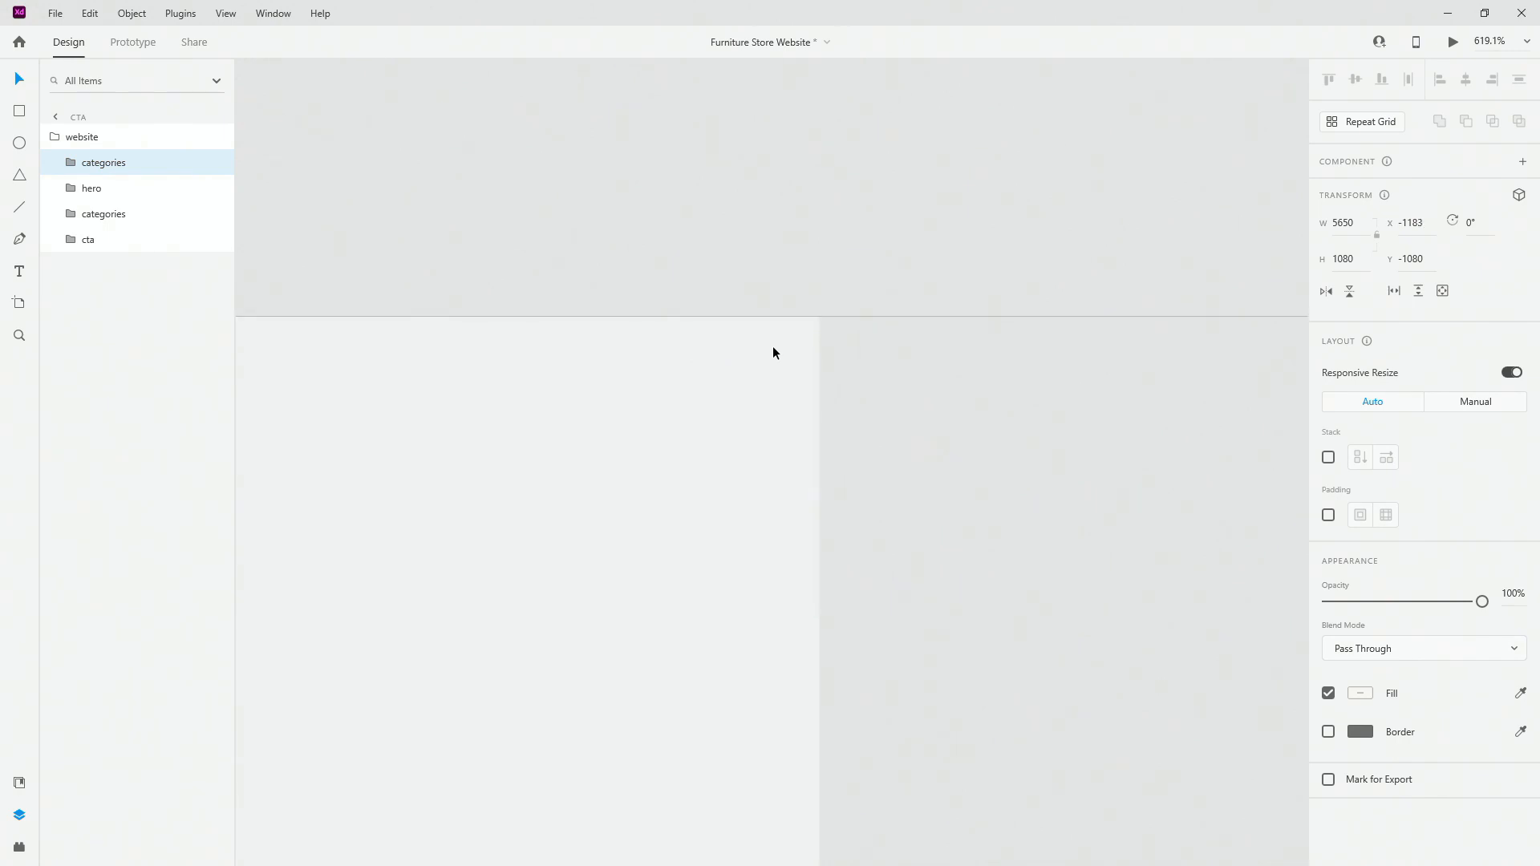
key("Left")
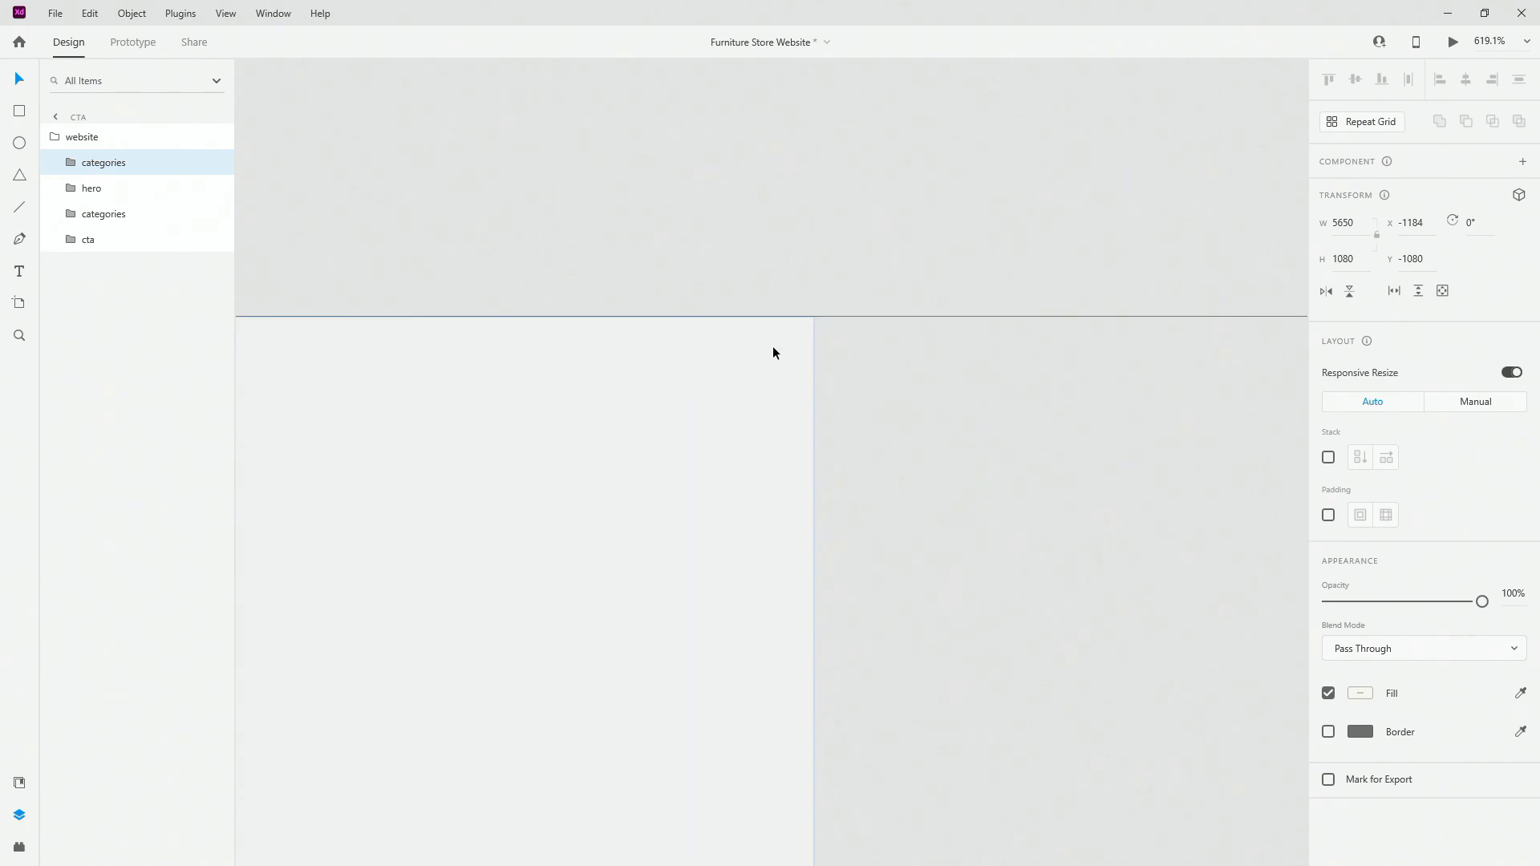
Step: Move the categories layer below hero and inspect both categories groups' layers
left_click_drag(144, 161, 70, 201)
left_click(61, 188)
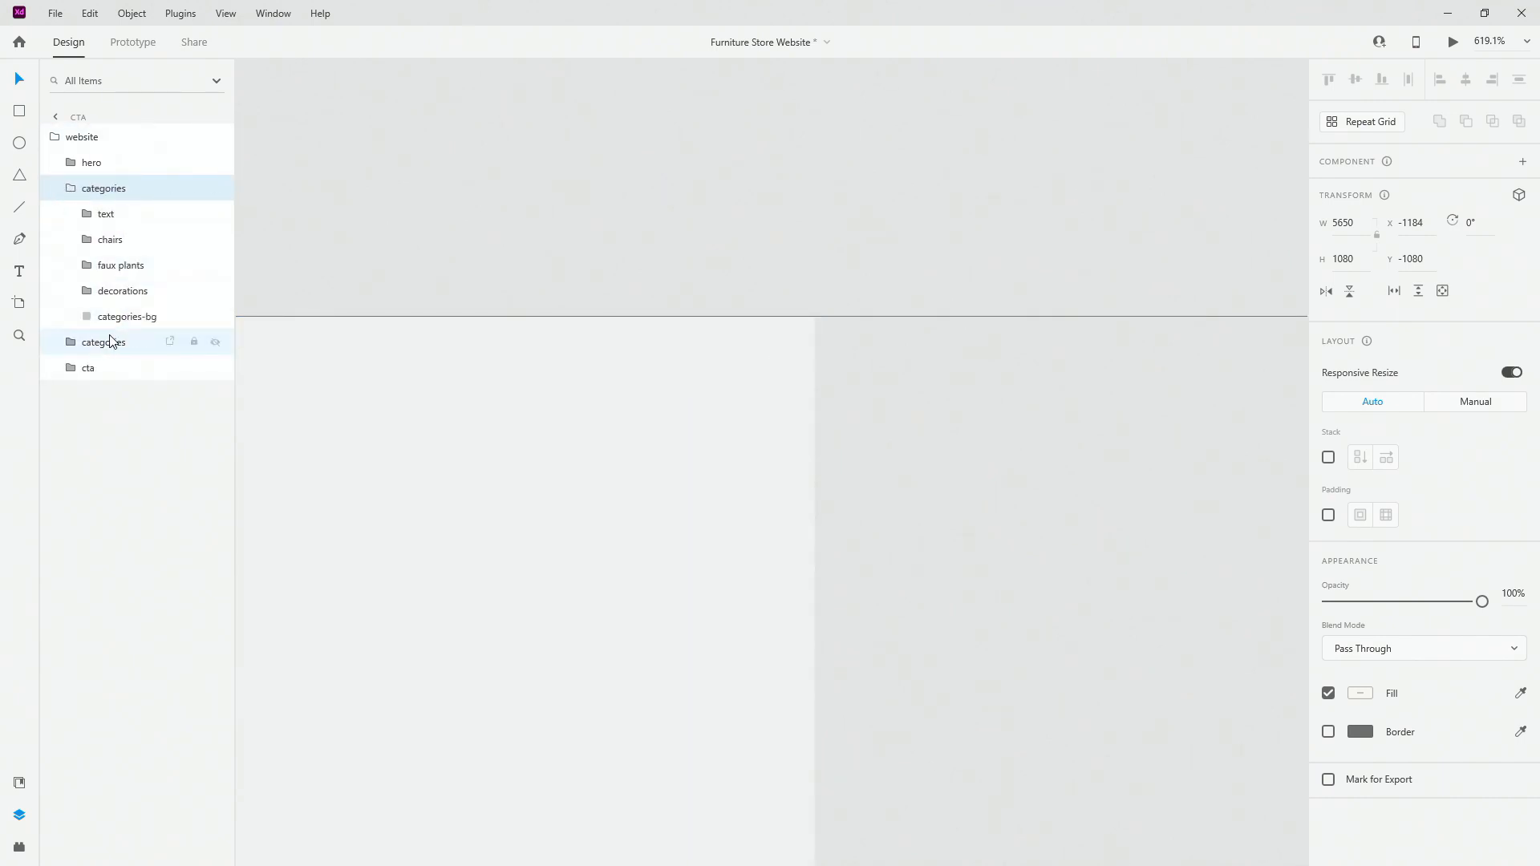
left_click(110, 342)
left_click(114, 317)
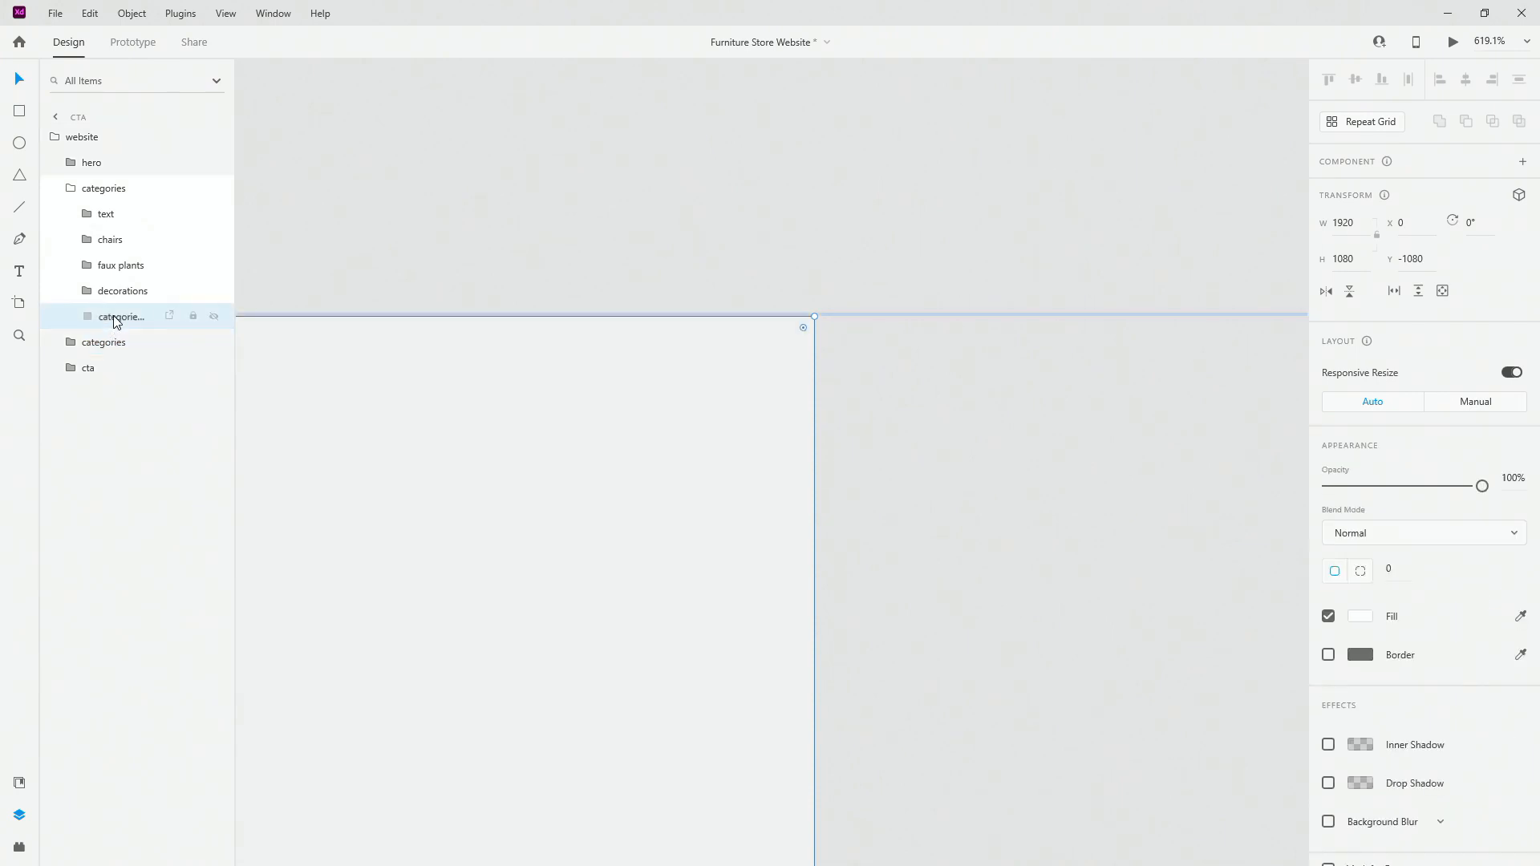
left_click(114, 340)
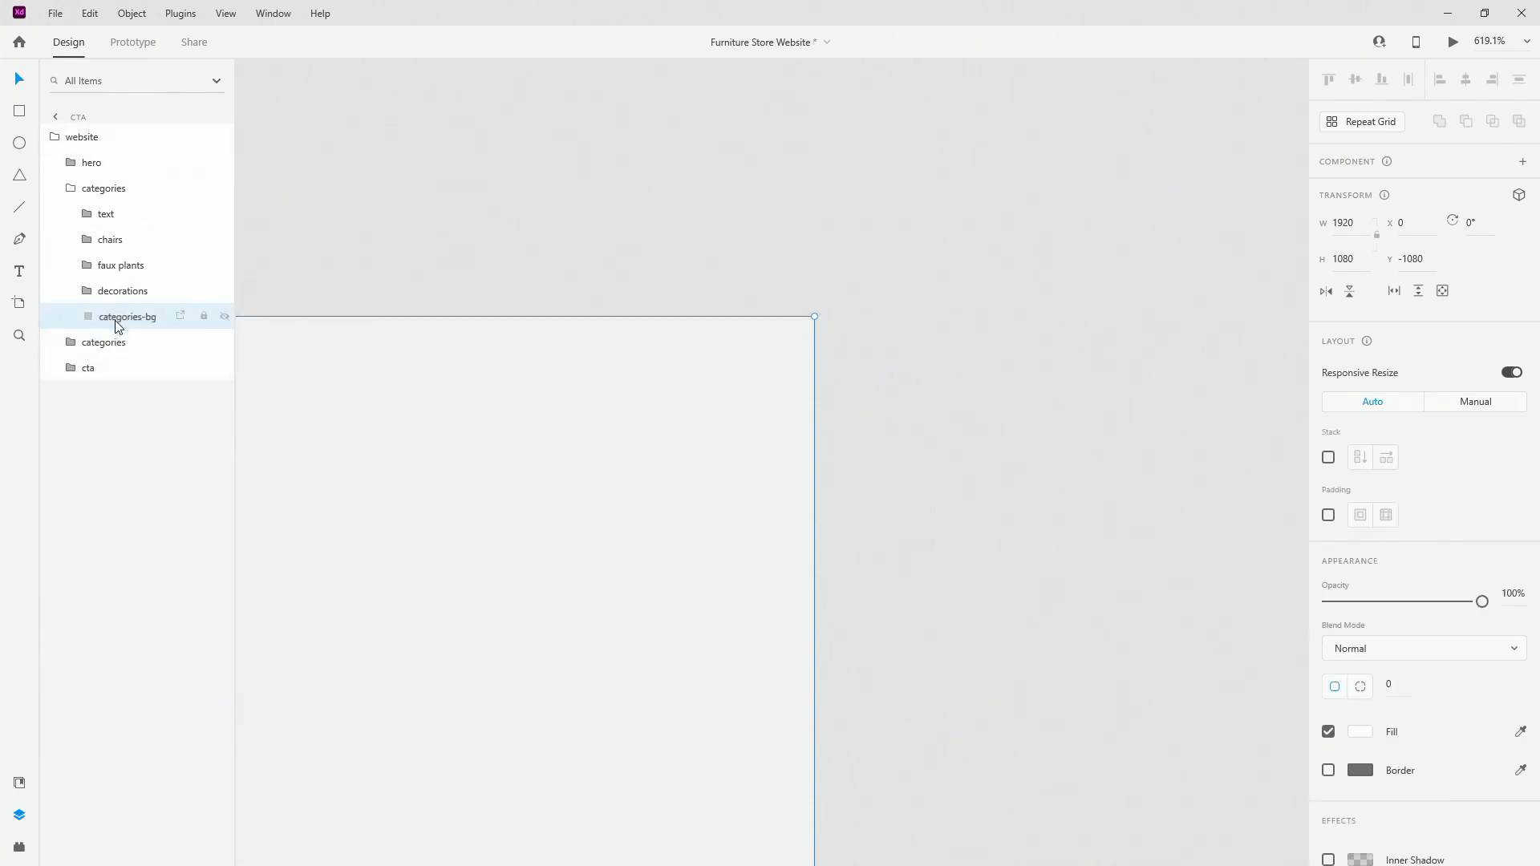
left_click(122, 324)
scroll(959, 345, "down", 10)
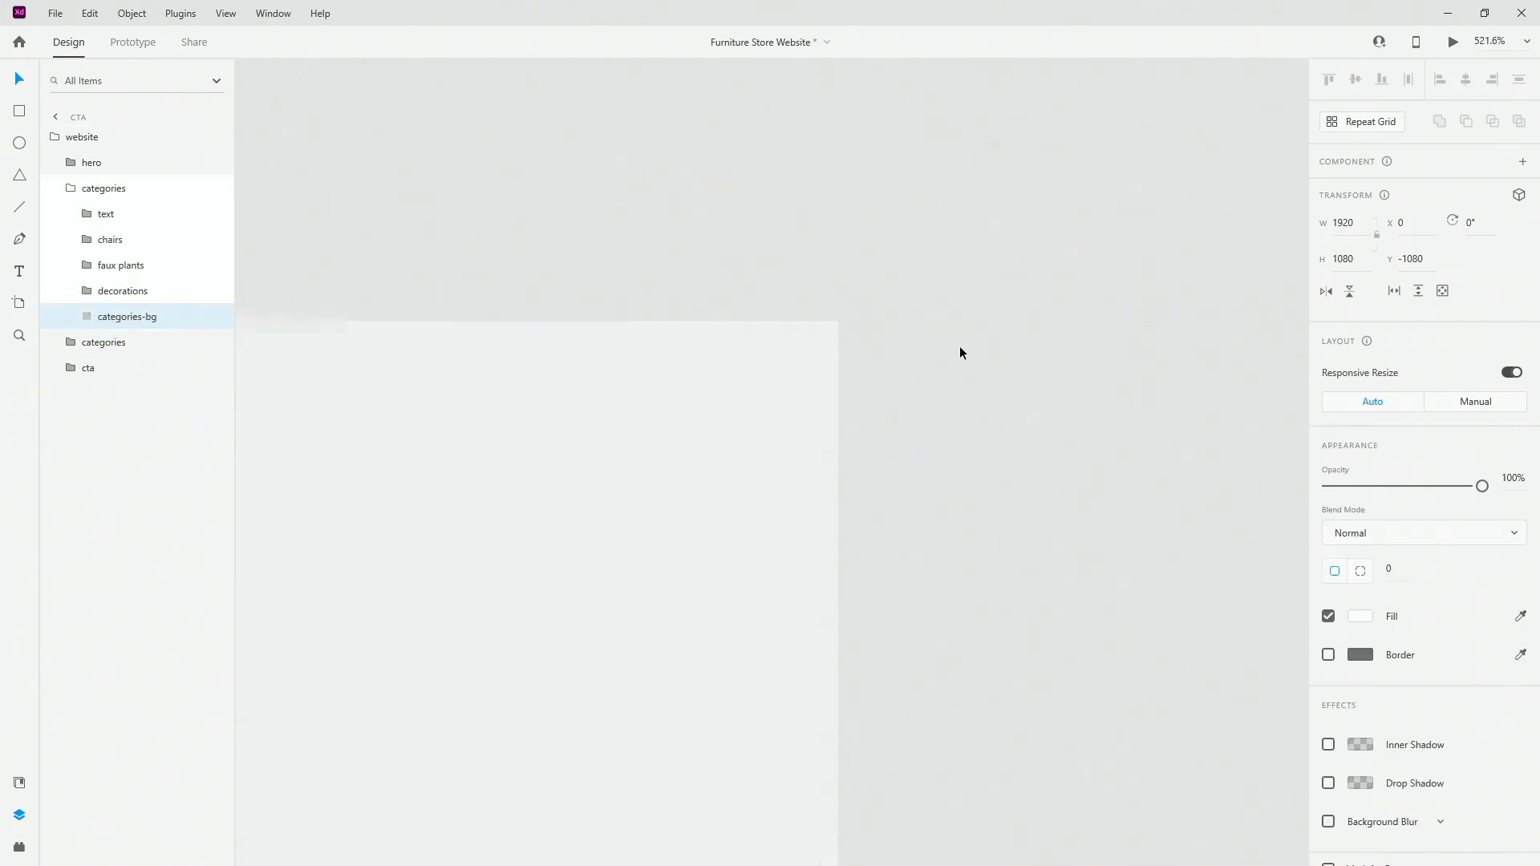
scroll(959, 345, "down", 1)
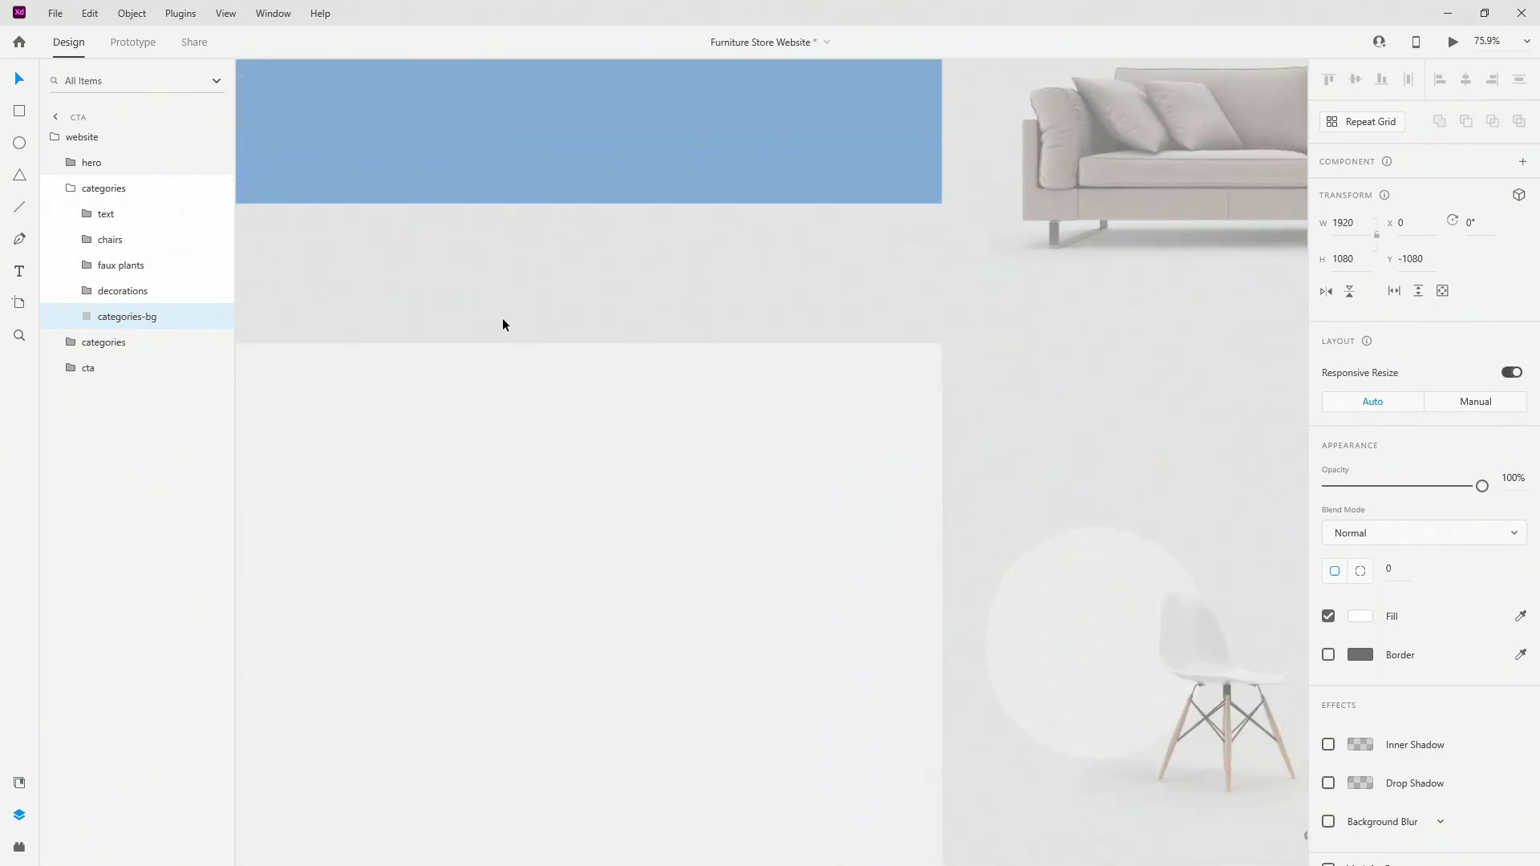
Step: Delete the original 1920-wide categories group, keeping the pasted copy
left_click(74, 191)
scroll(1169, 476, "down", 8)
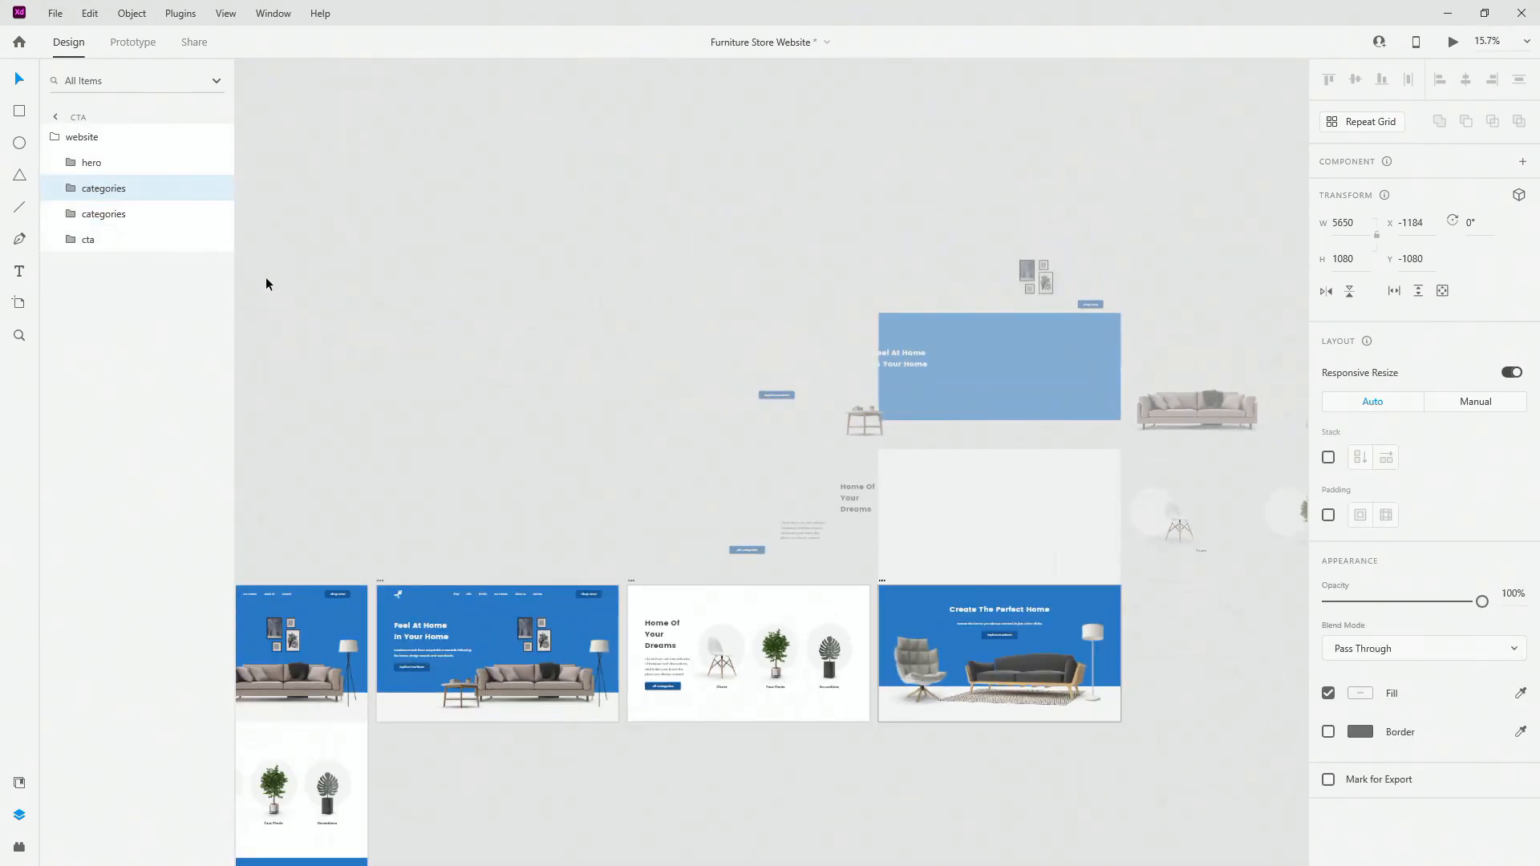
left_click(119, 218)
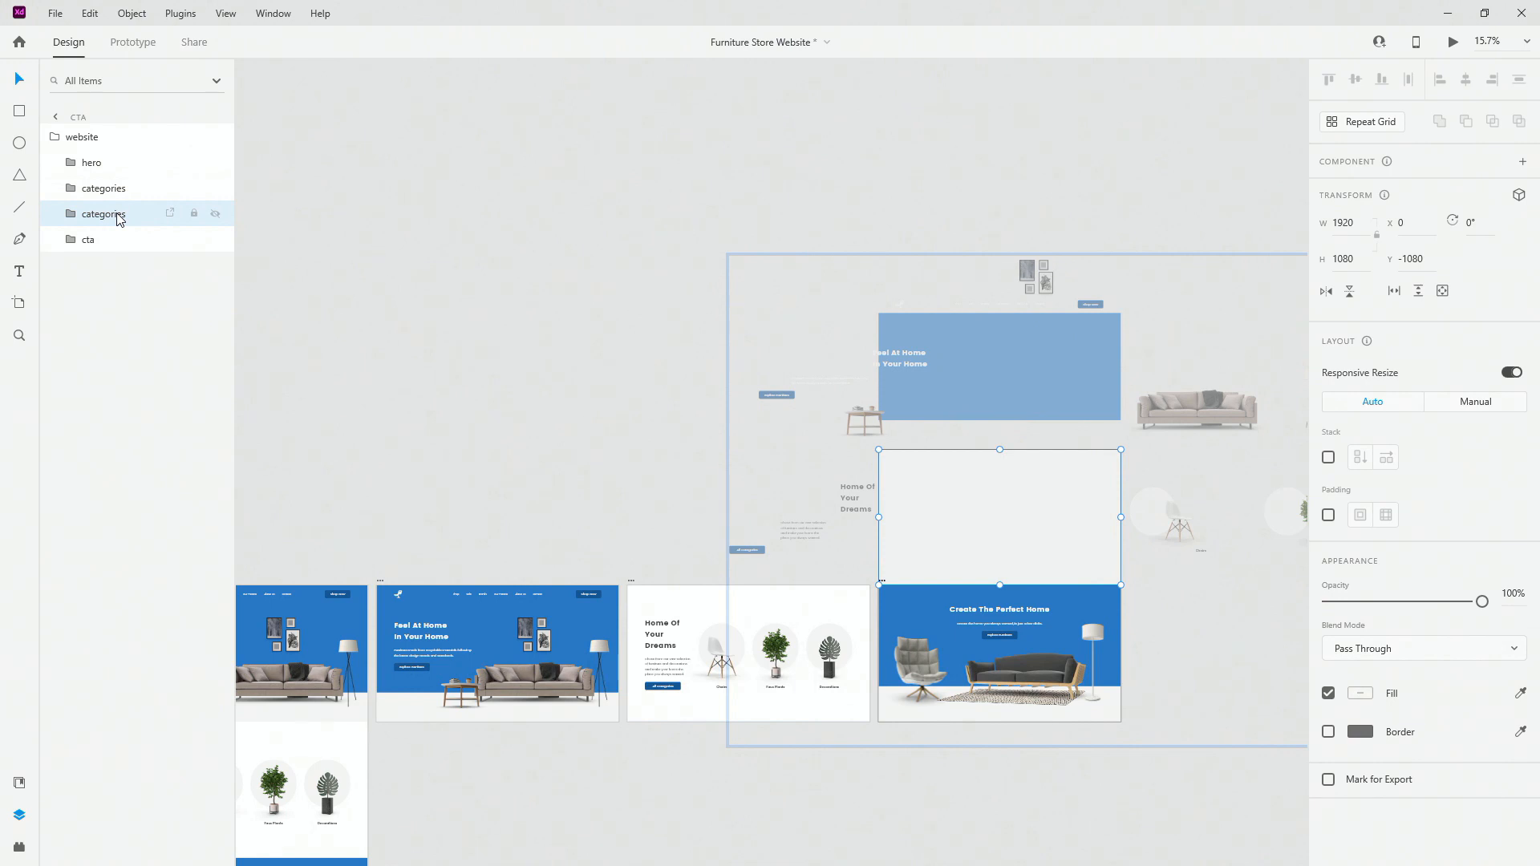
key("Delete")
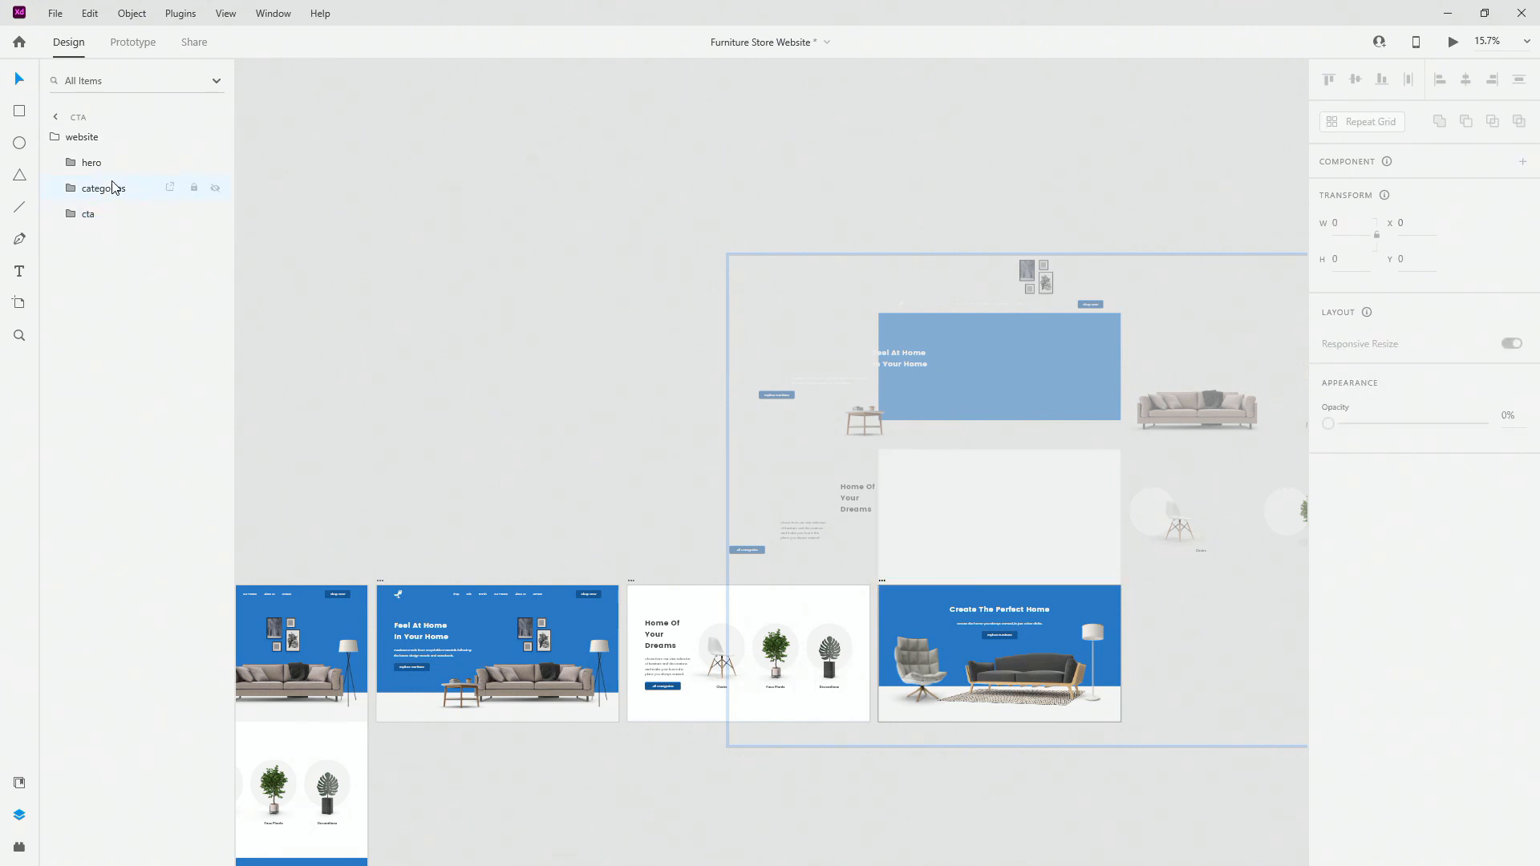
left_click(676, 697)
scroll(674, 682, "down", 8)
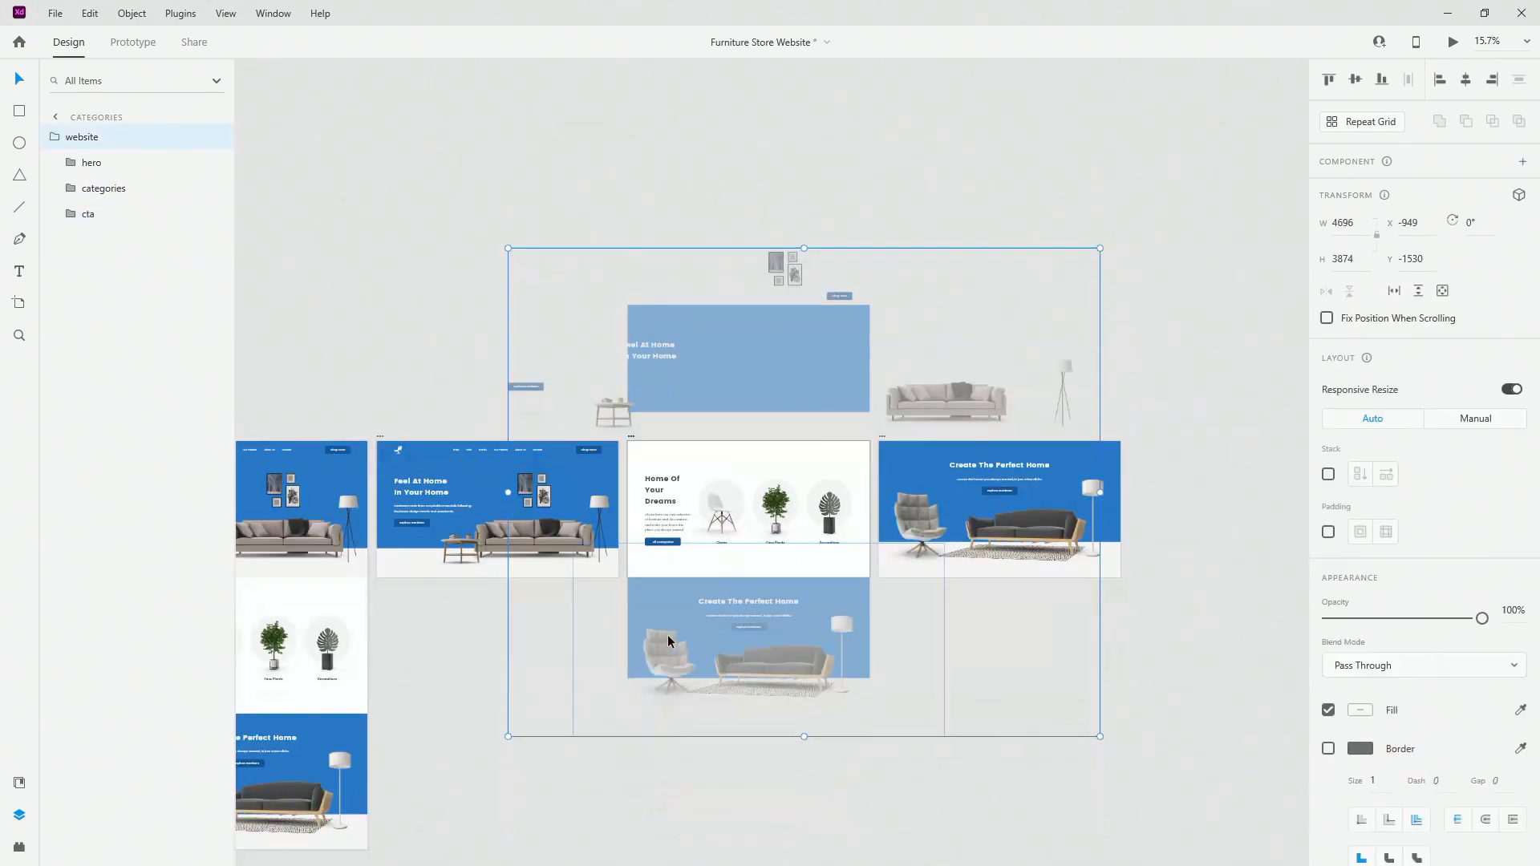
Step: Move the CTA's armchair left and floor lamp right, out of the blue banner
left_click(744, 547)
scroll(745, 547, "up", 5)
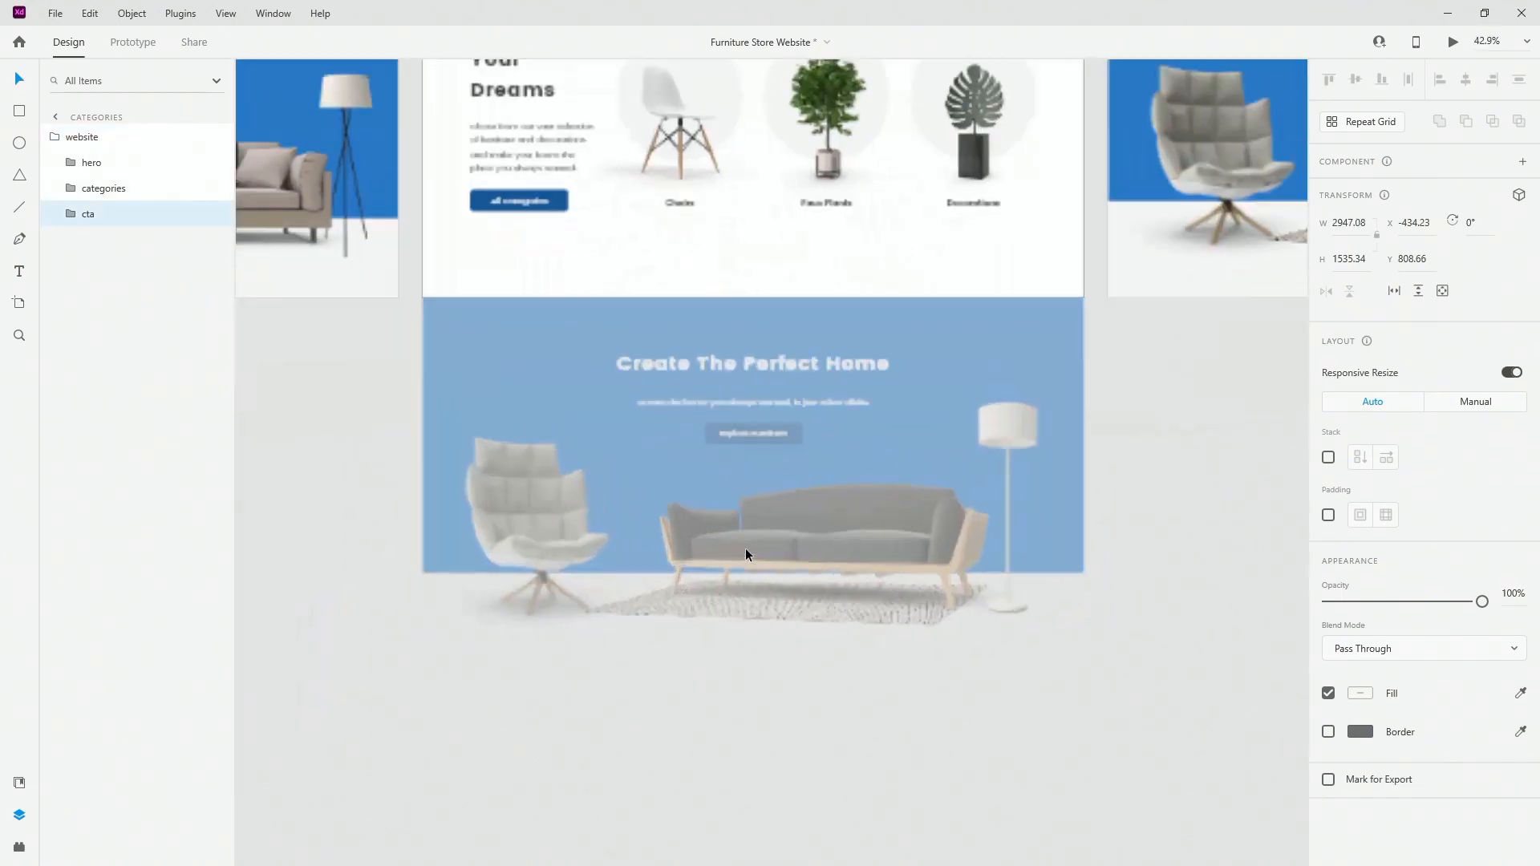
scroll(452, 506, "down", 3)
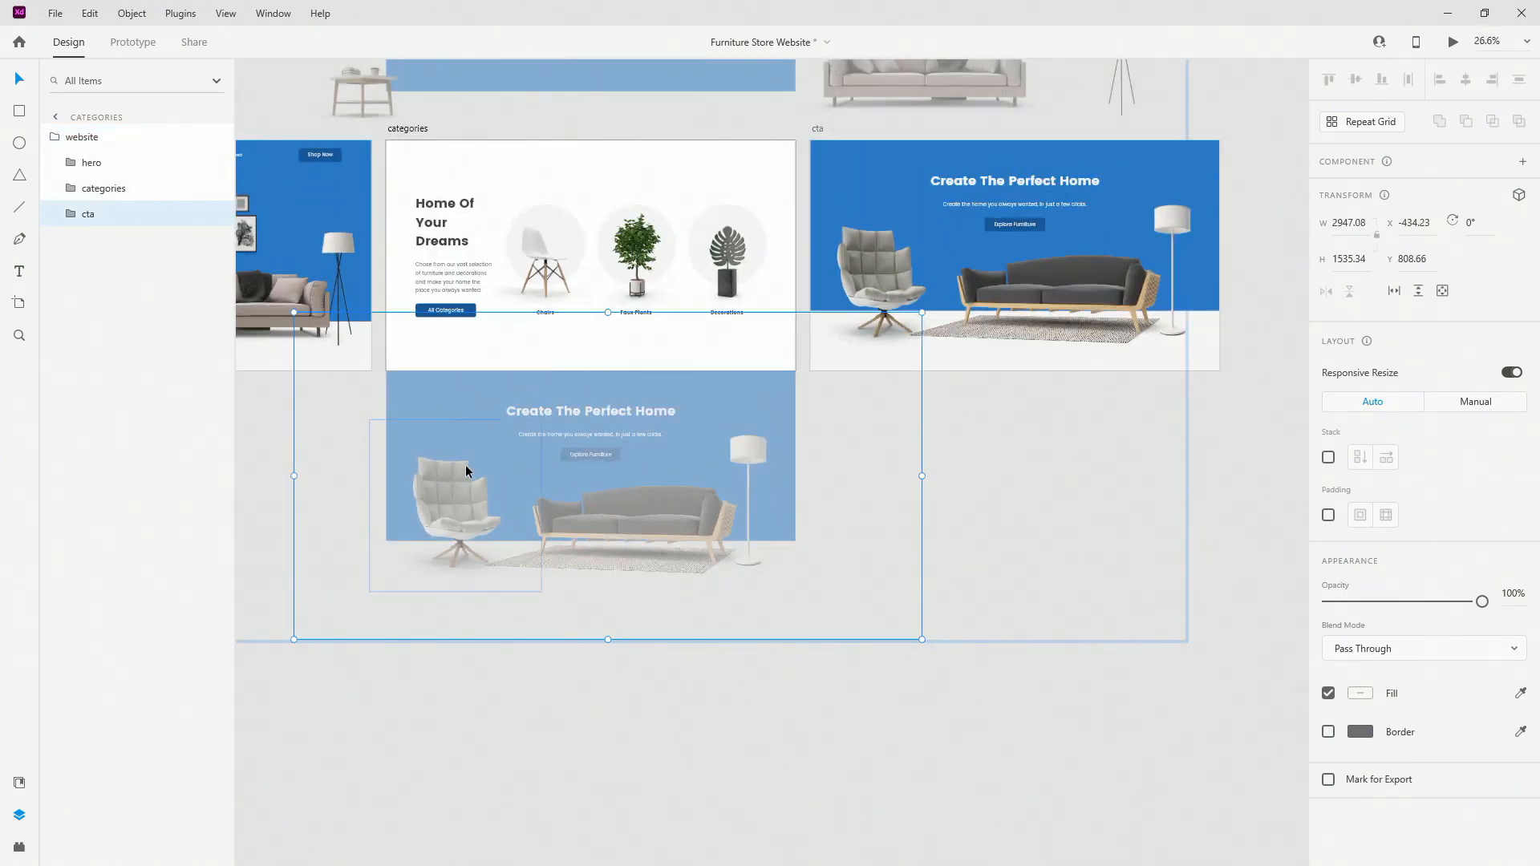
double_click(458, 505)
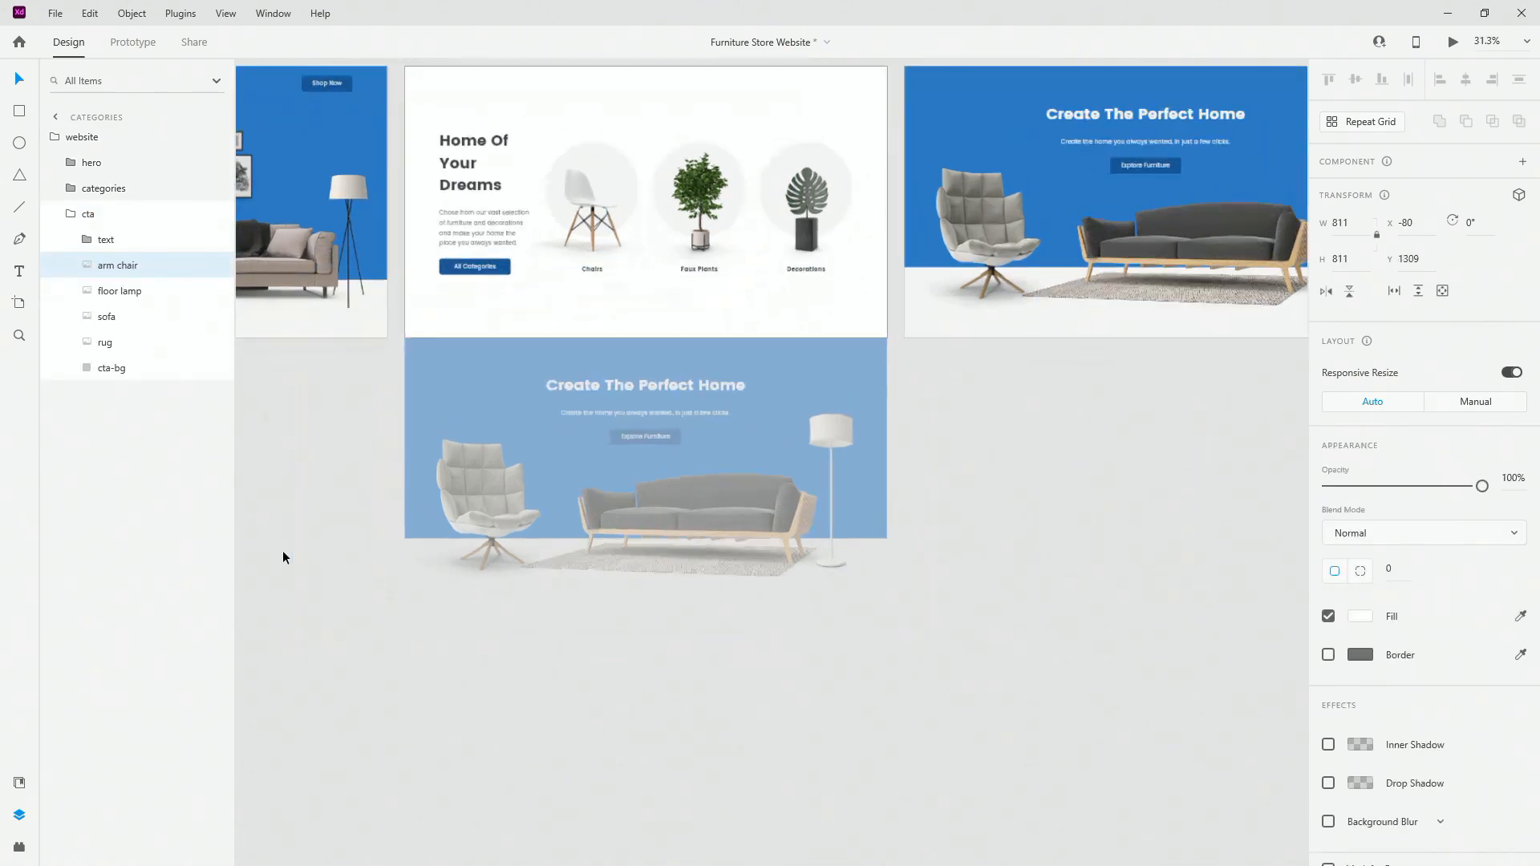
scroll(282, 550, "up", 3)
left_click_drag(648, 491, 393, 478)
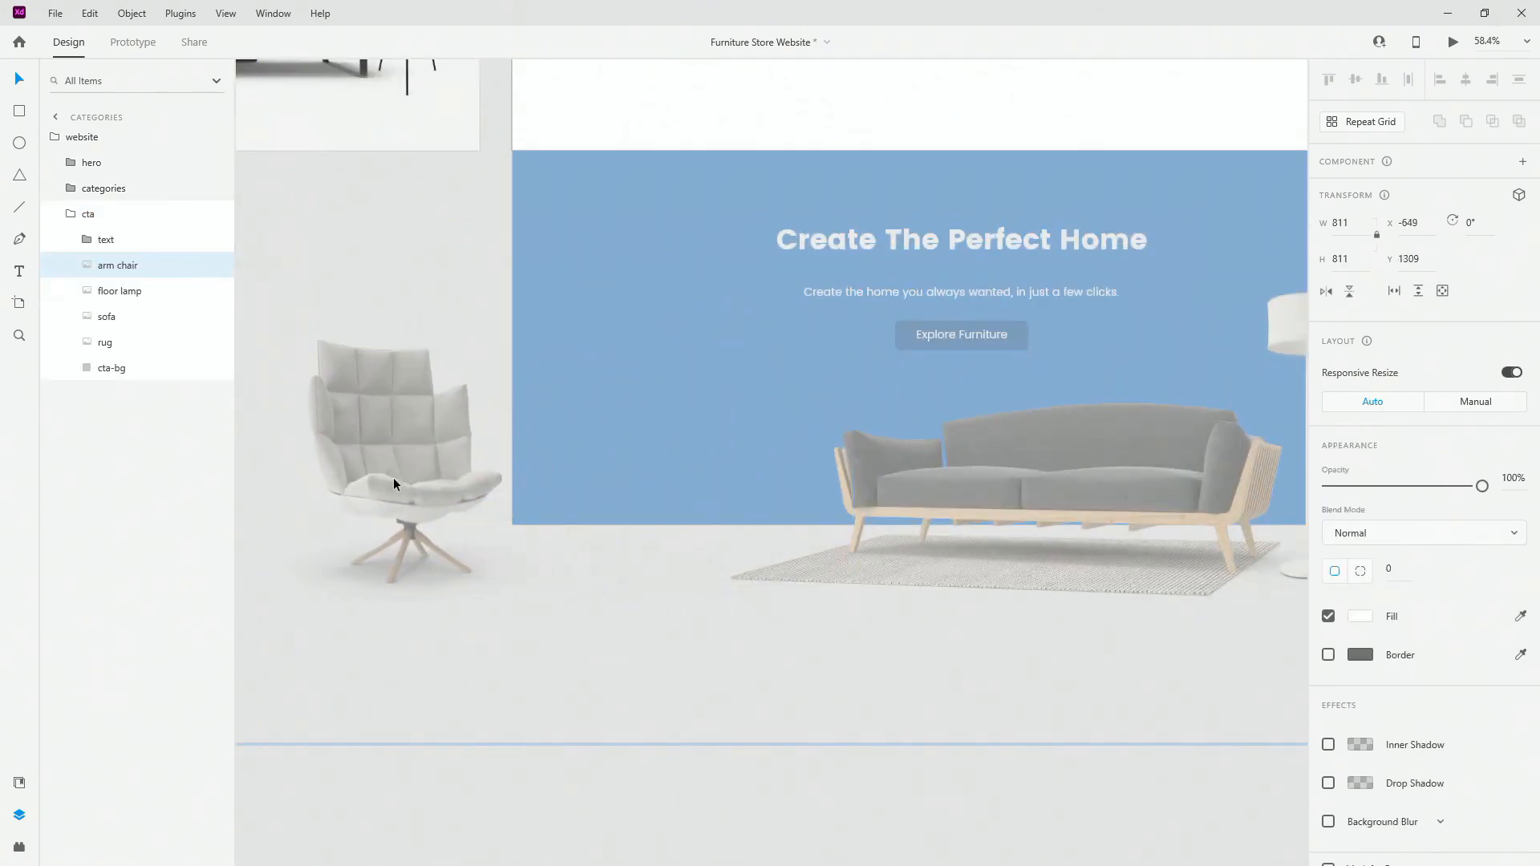
scroll(401, 485, "down", 3)
left_click(818, 425)
left_click_drag(818, 425, 1196, 423)
Step: Drag the sofa and rug below the blue banner, then move the CTA text group down
left_click(745, 471)
left_click(105, 342, "shift")
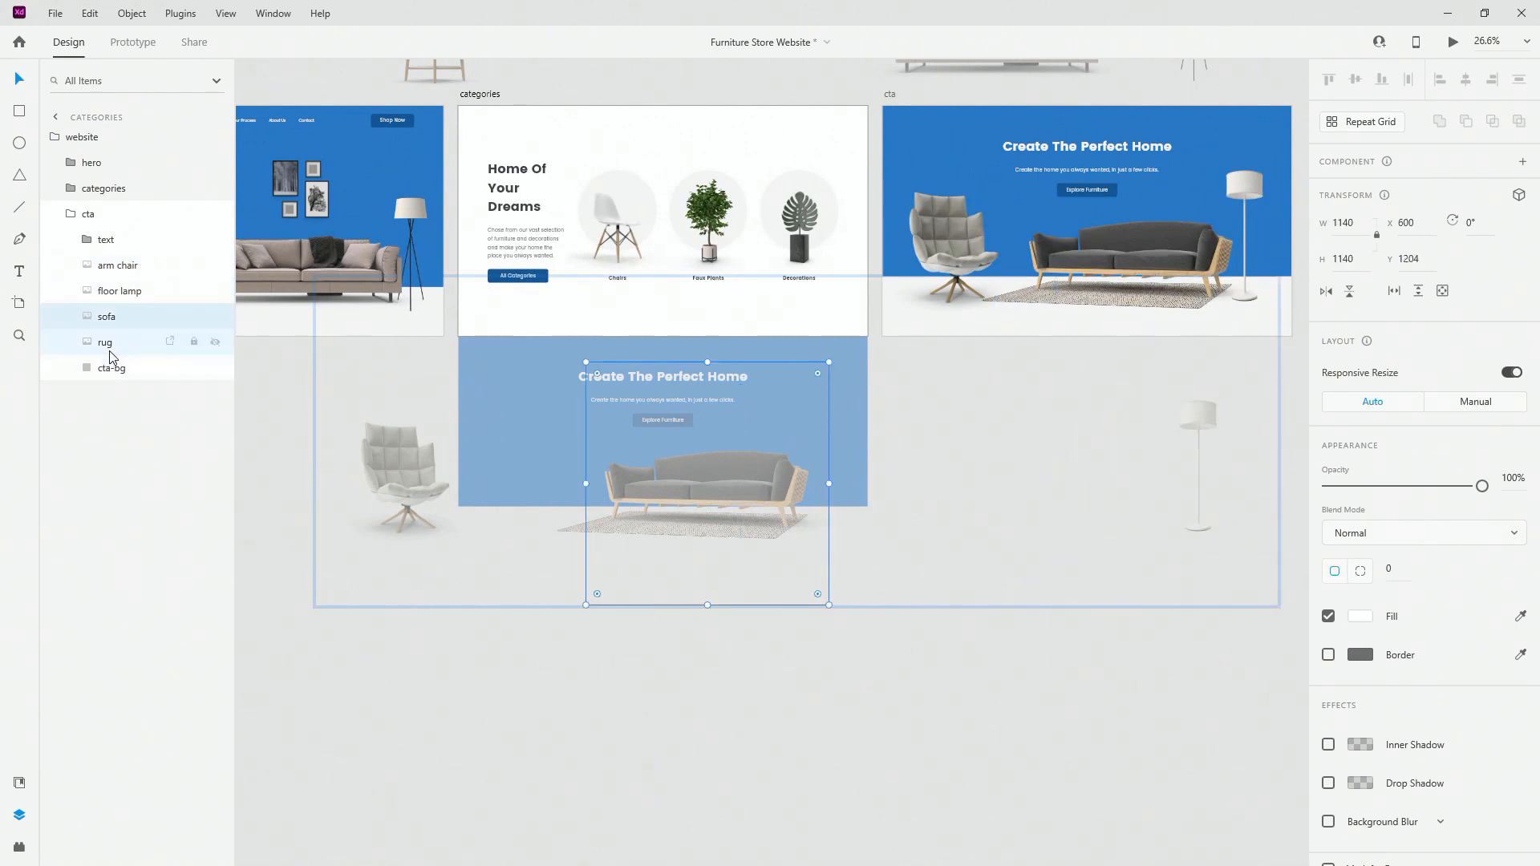
left_click_drag(735, 463, 731, 588)
scroll(660, 400, "up", 5)
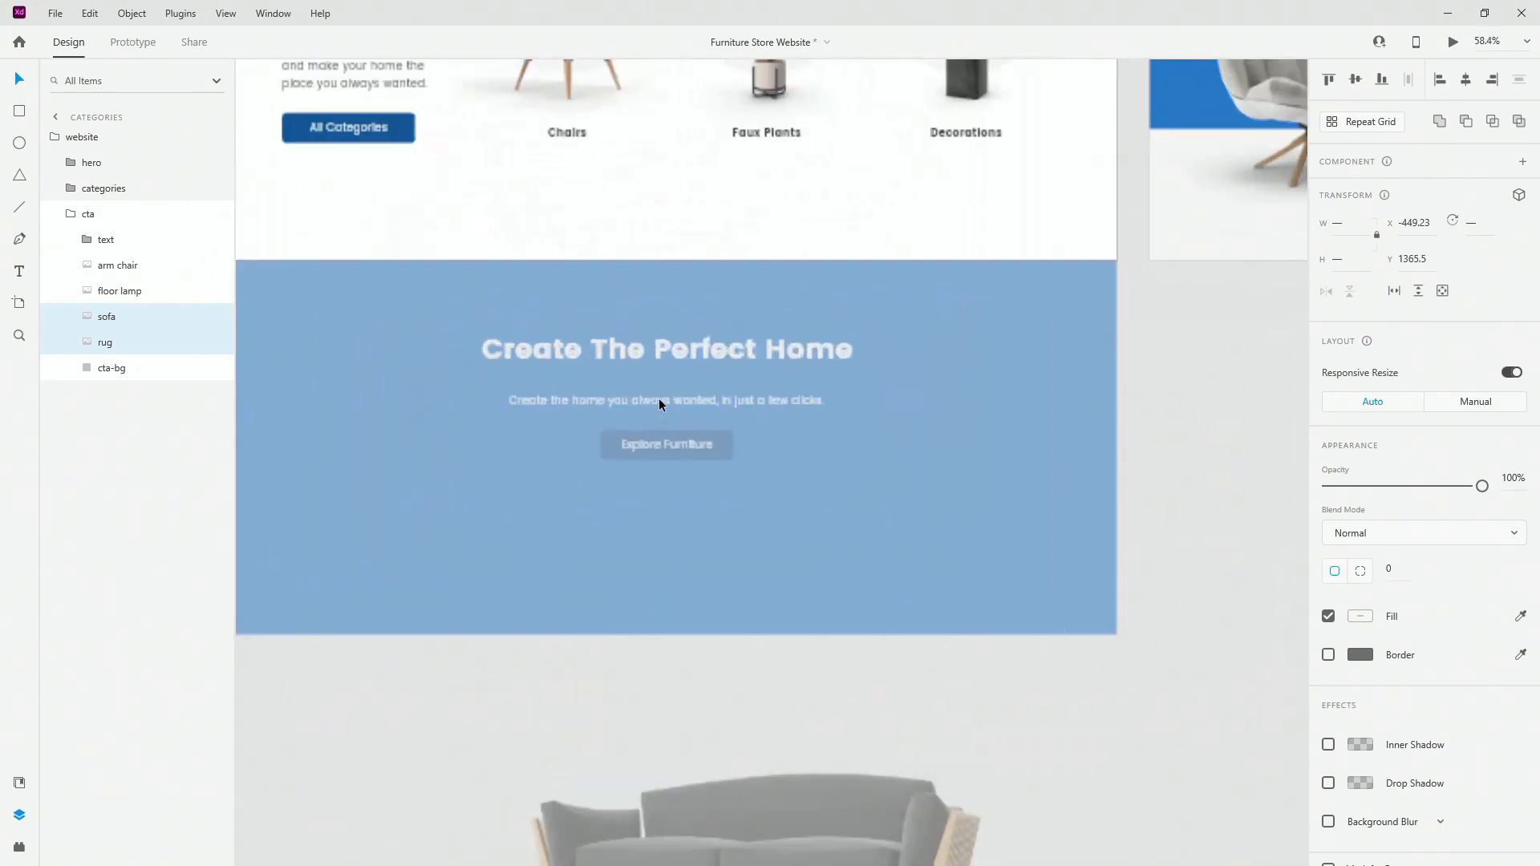
left_click(106, 239)
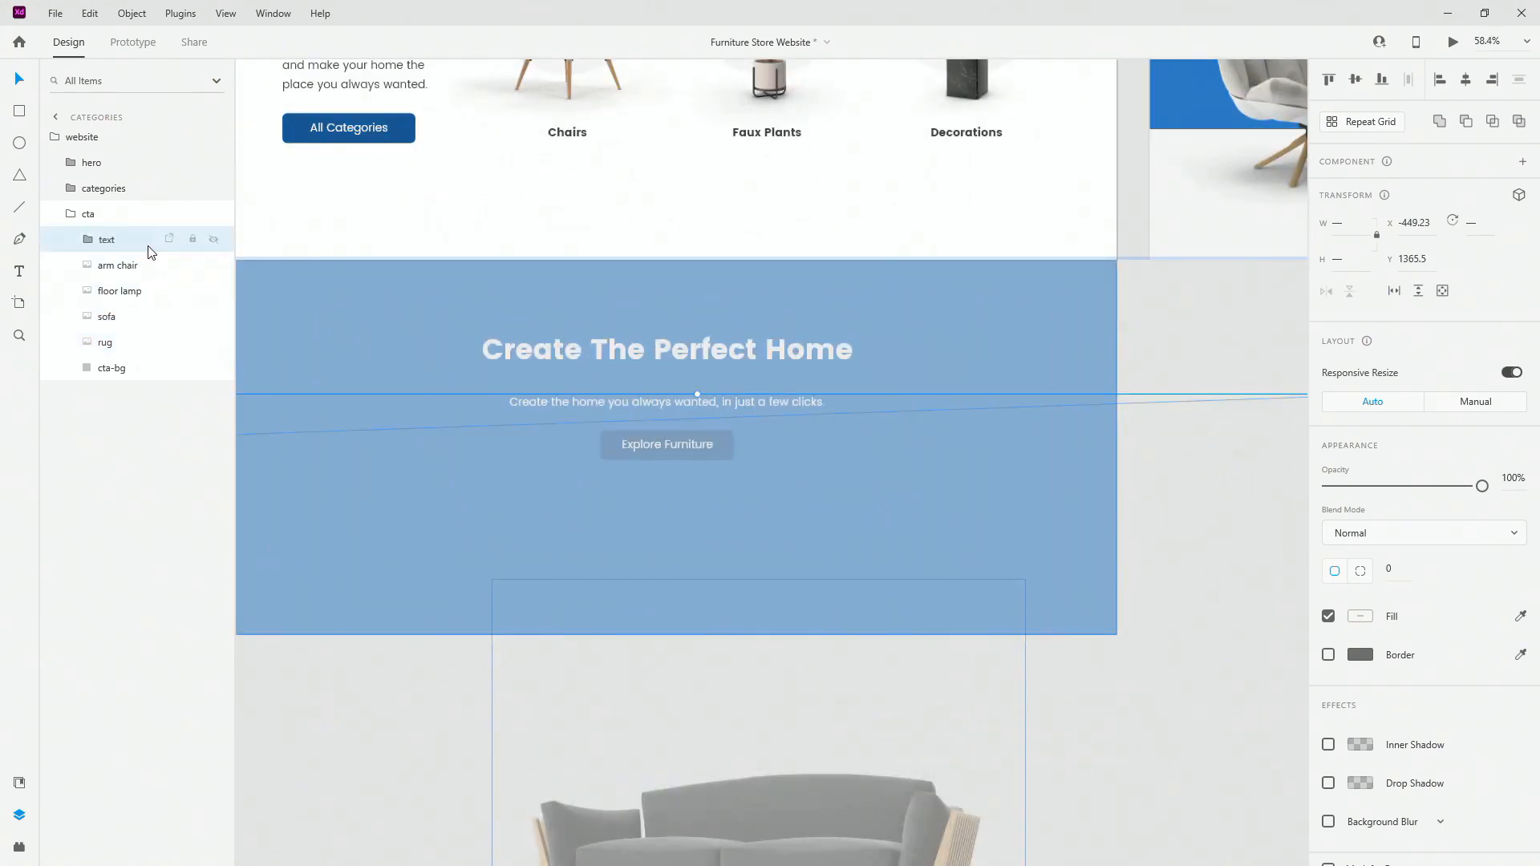
scroll(712, 343, "down", 2)
left_click_drag(768, 290, 769, 575)
scroll(768, 574, "down", 5)
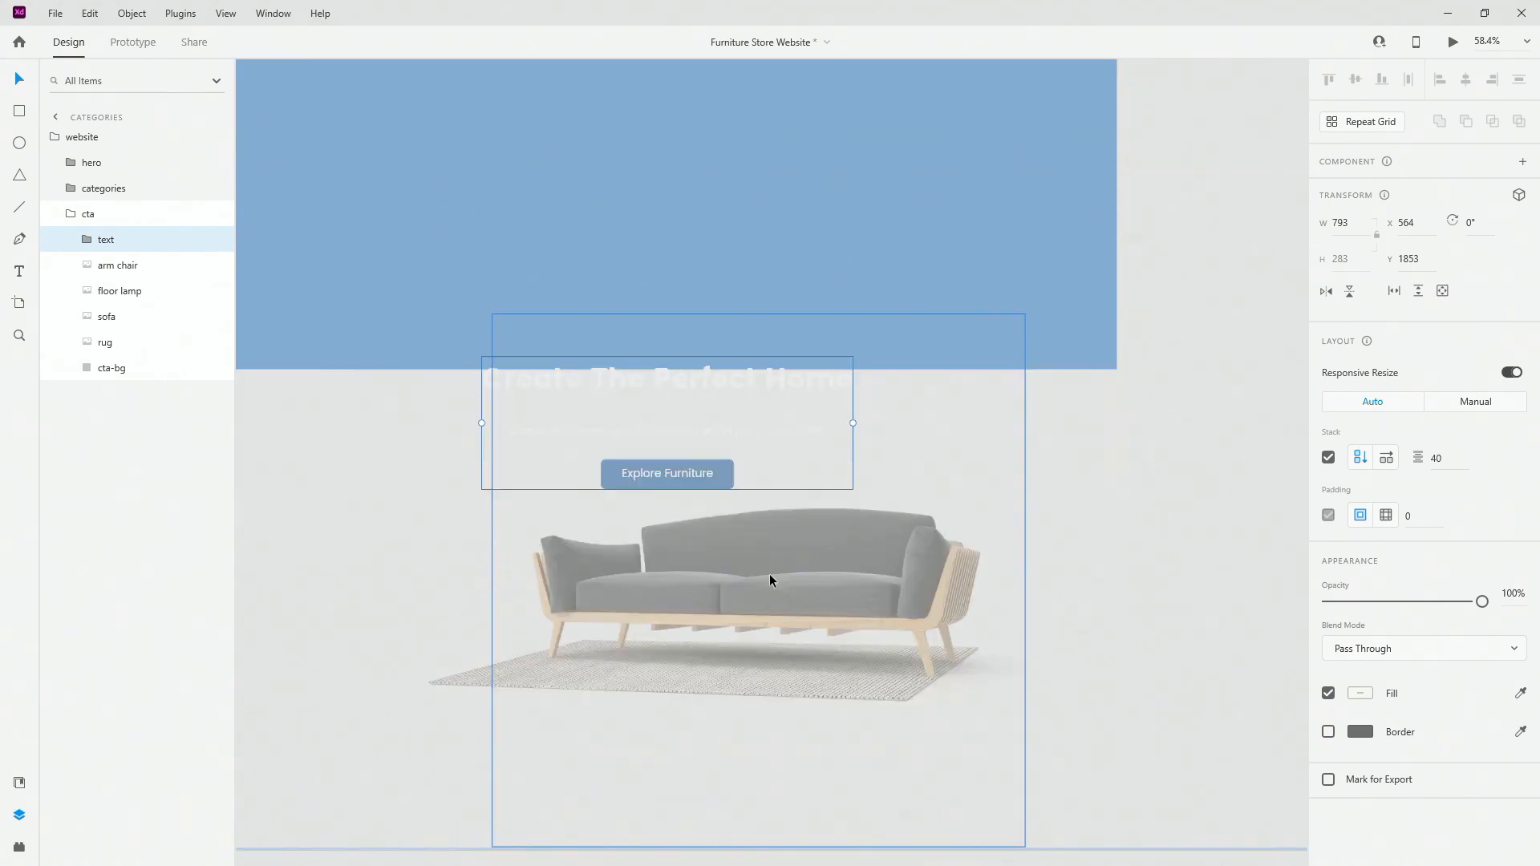
Step: Raise the heading and widen the text stack gaps to 112
double_click(718, 369)
left_click_drag(738, 371, 734, 306)
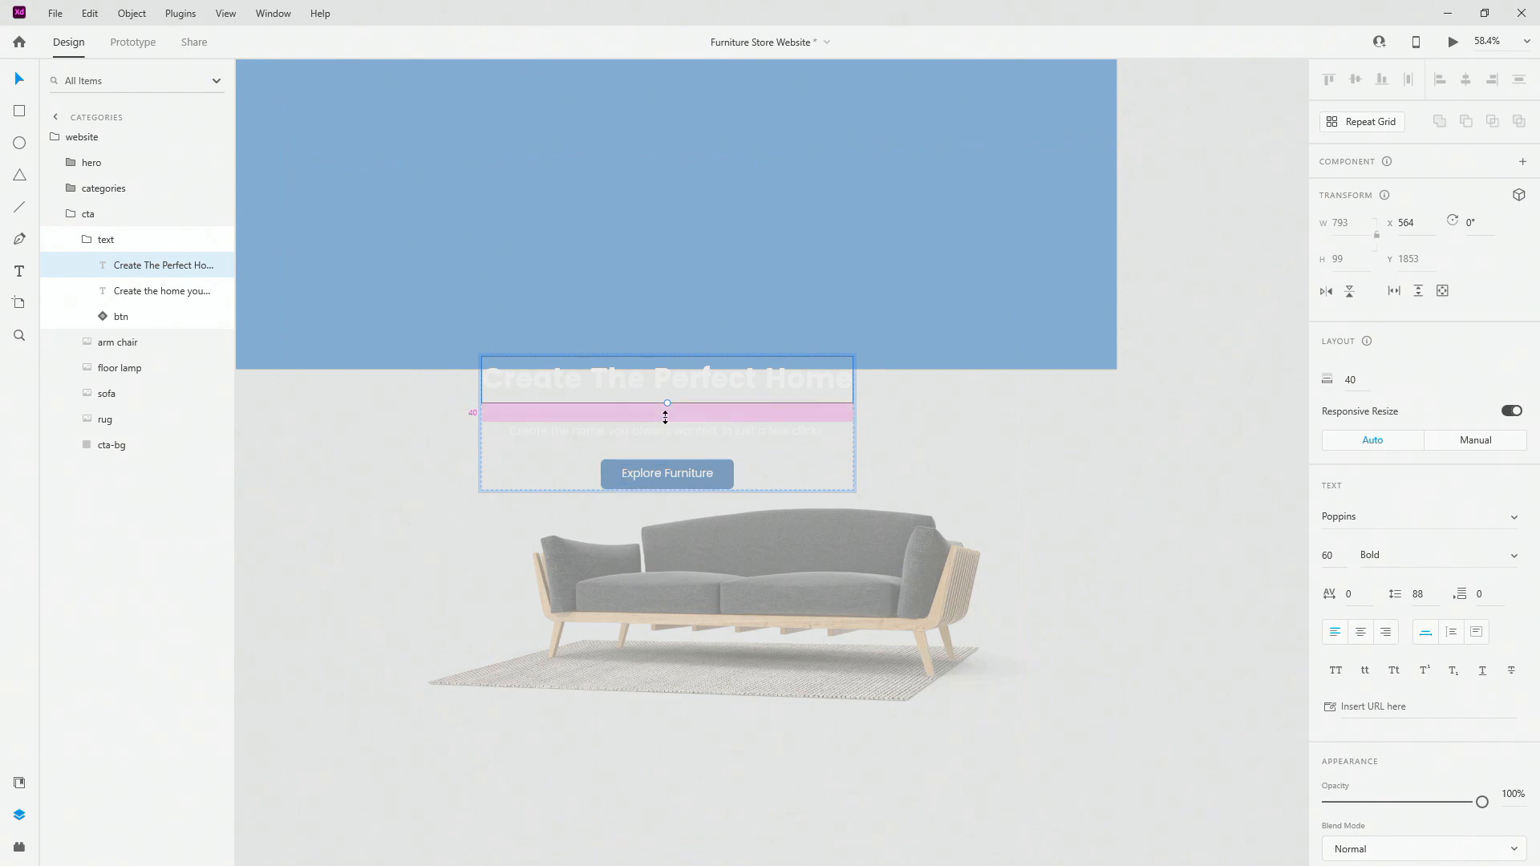
left_click_drag(665, 416, 663, 648)
left_click(87, 241)
left_click(59, 215)
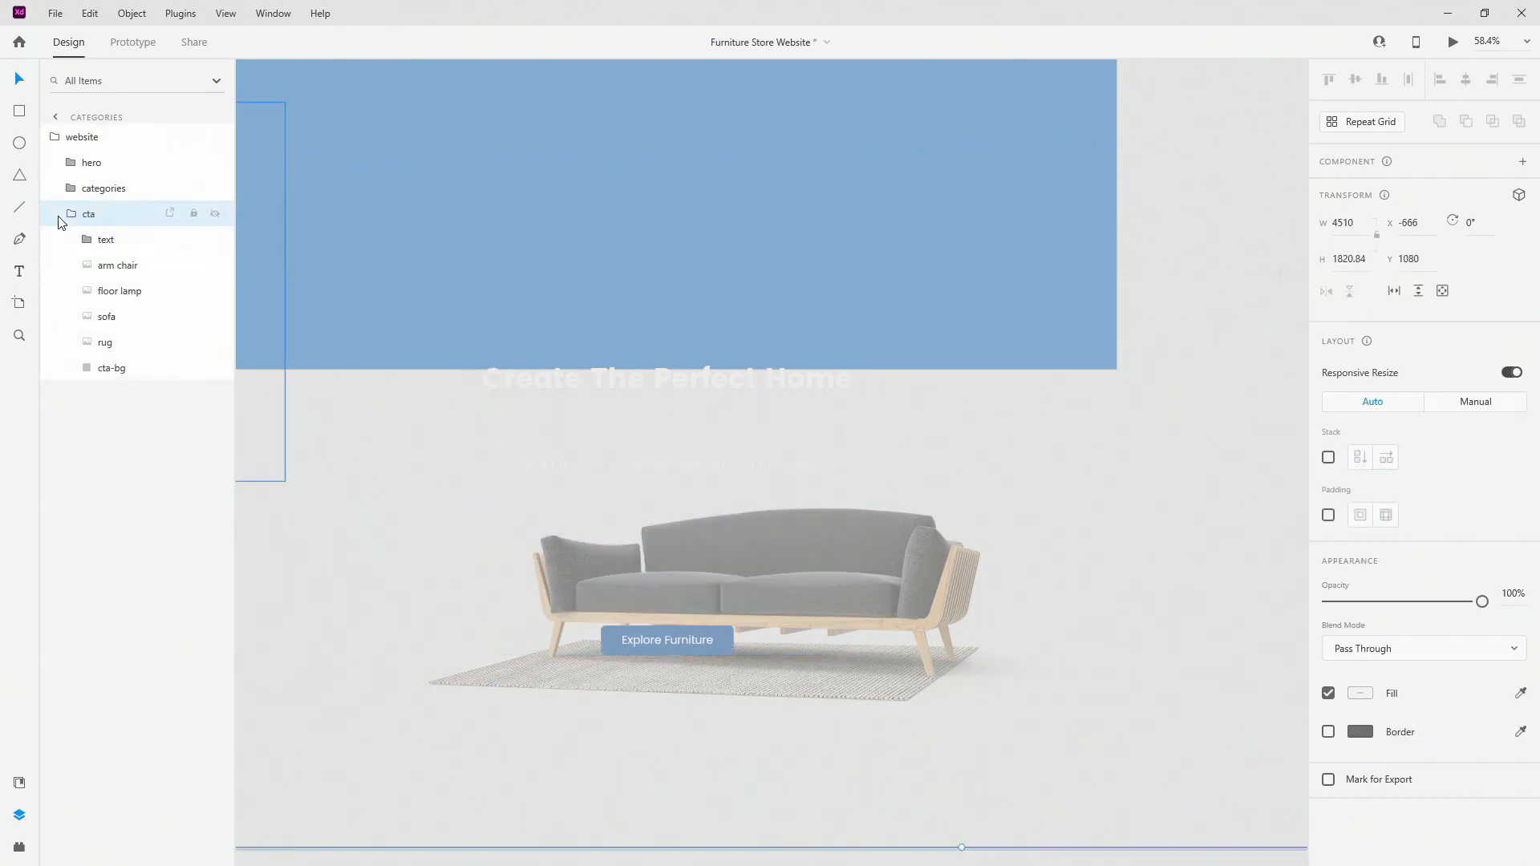
left_click(75, 215)
scroll(695, 323, "down", 5)
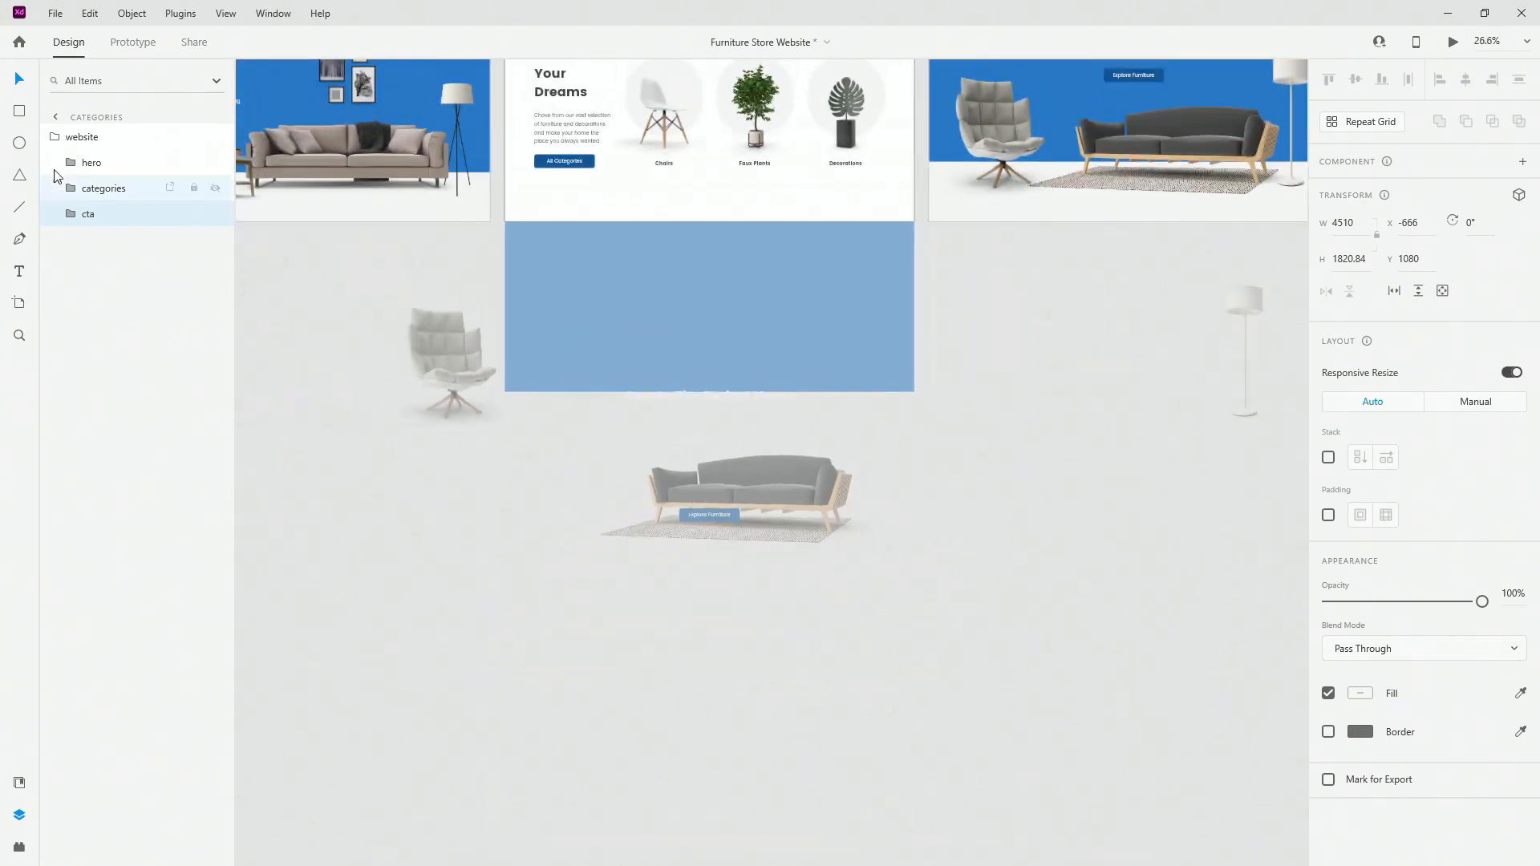
Step: Push the sofa and rug further down below the artboard, then collapse the groups
double_click(810, 506)
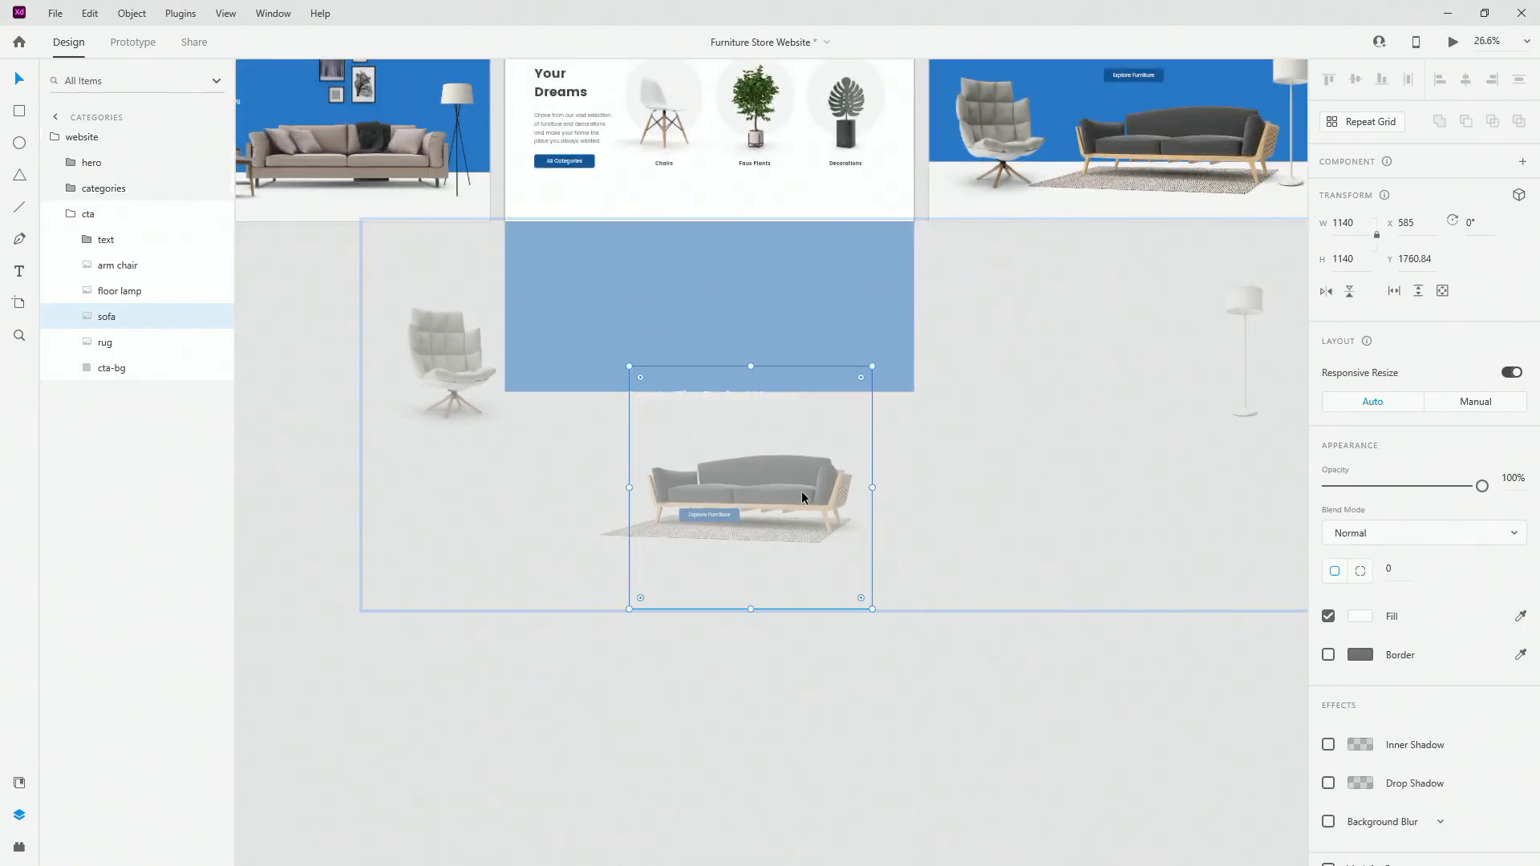
left_click(108, 343, "shift")
left_click_drag(834, 490, 830, 683)
left_click(71, 216)
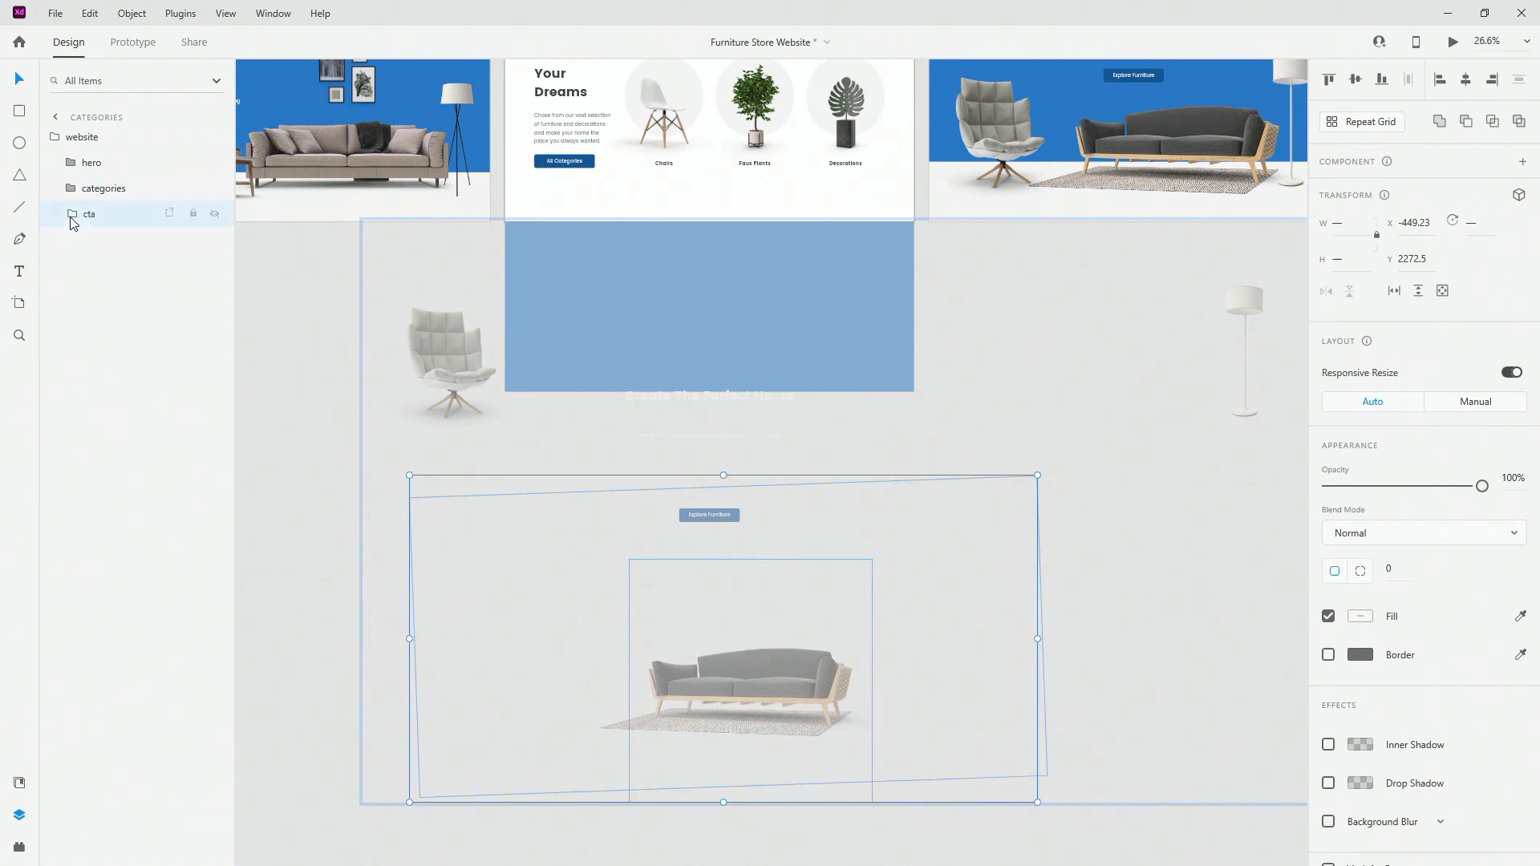
left_click(55, 138)
scroll(843, 346, "down", 3)
scroll(917, 372, "down", 2)
left_click(1229, 460)
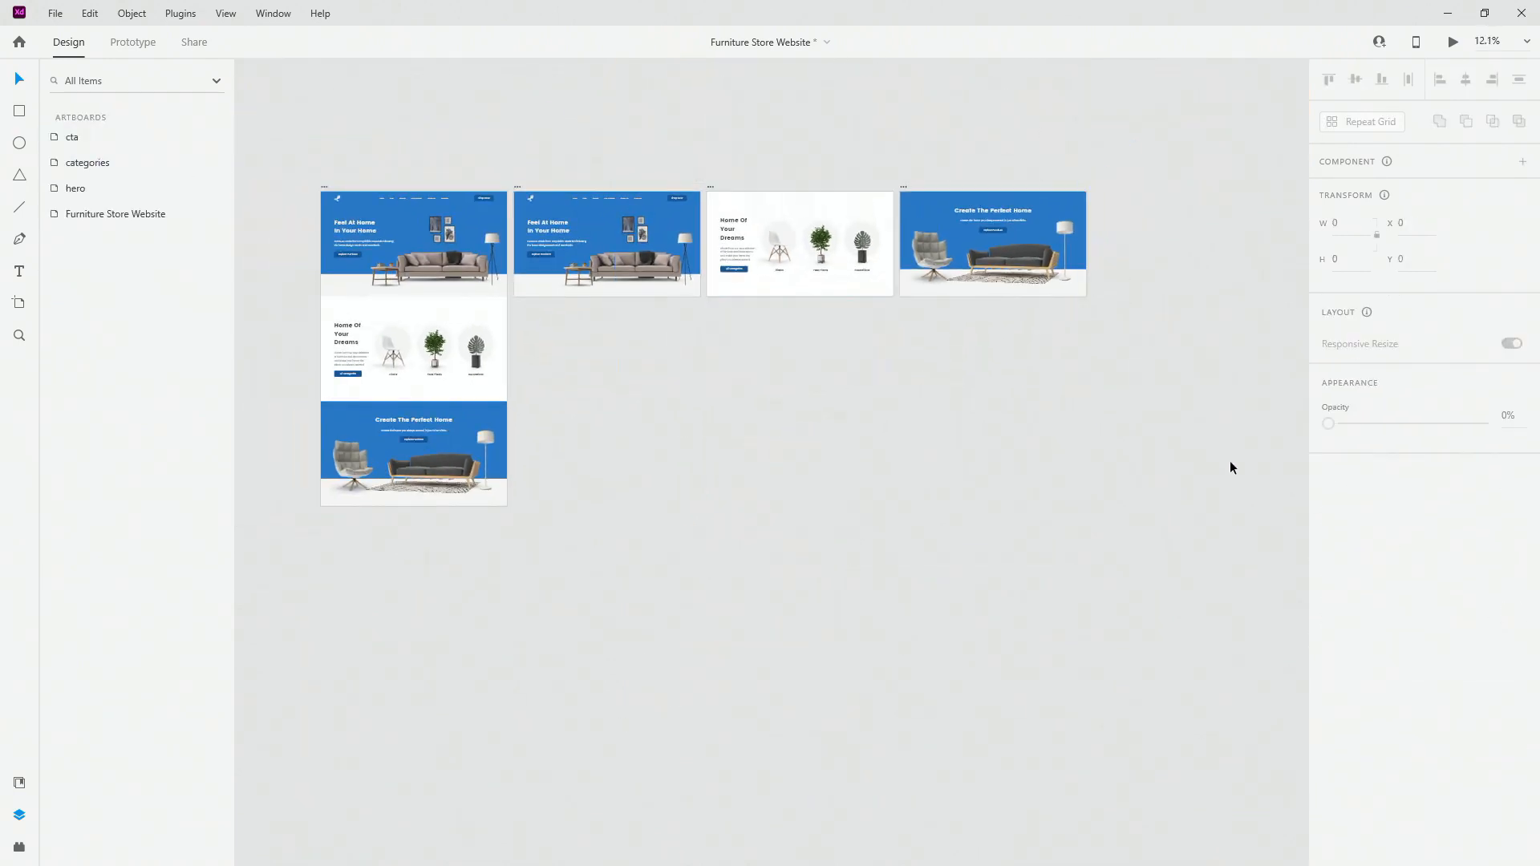
scroll(615, 165, "up", 1)
scroll(616, 169, "up", 2)
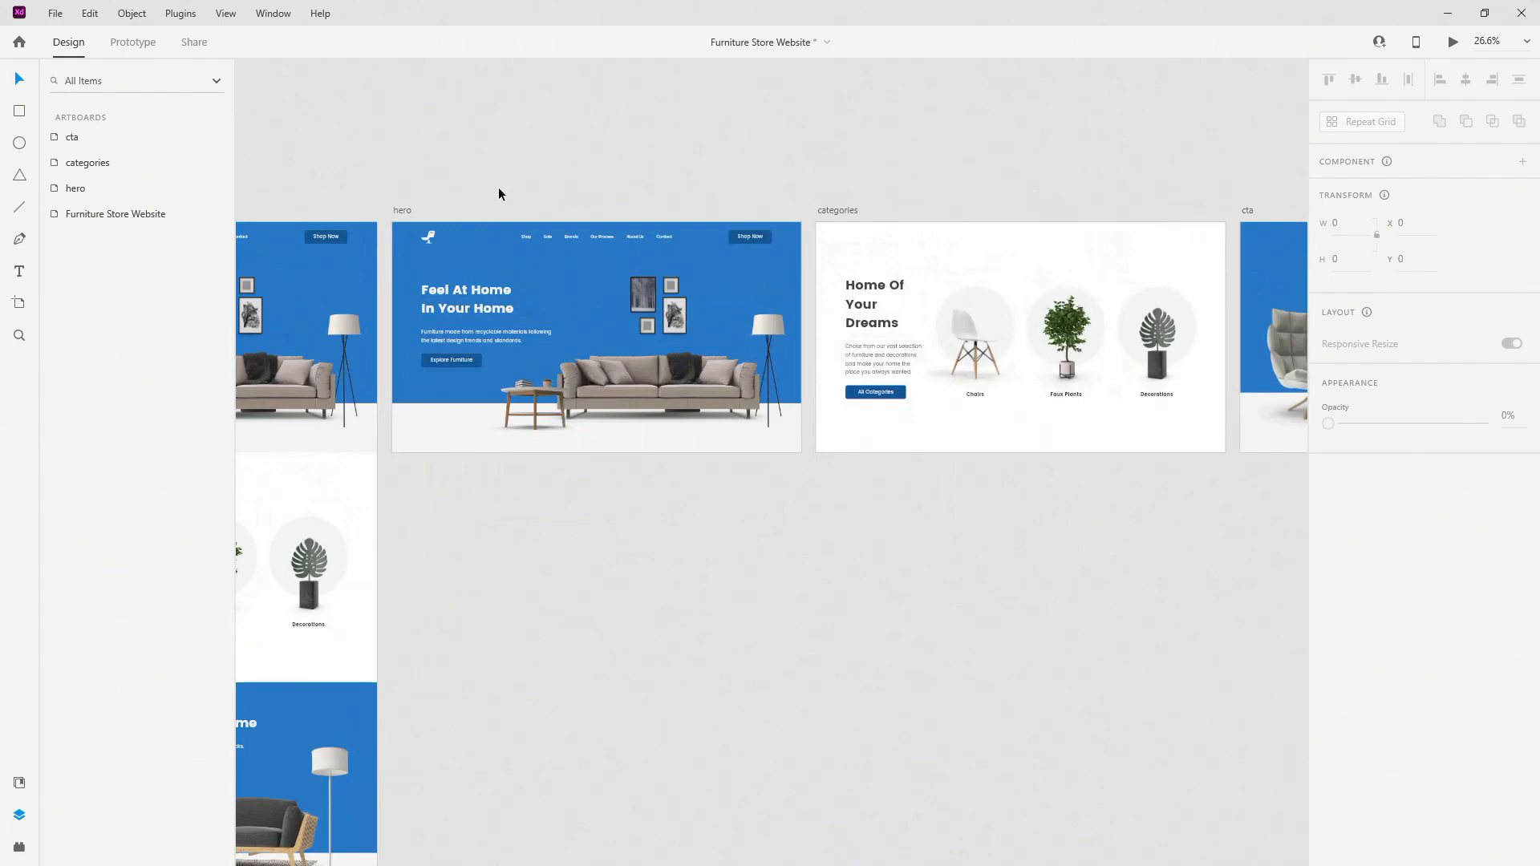
left_click(407, 211)
key("ctrl+Return")
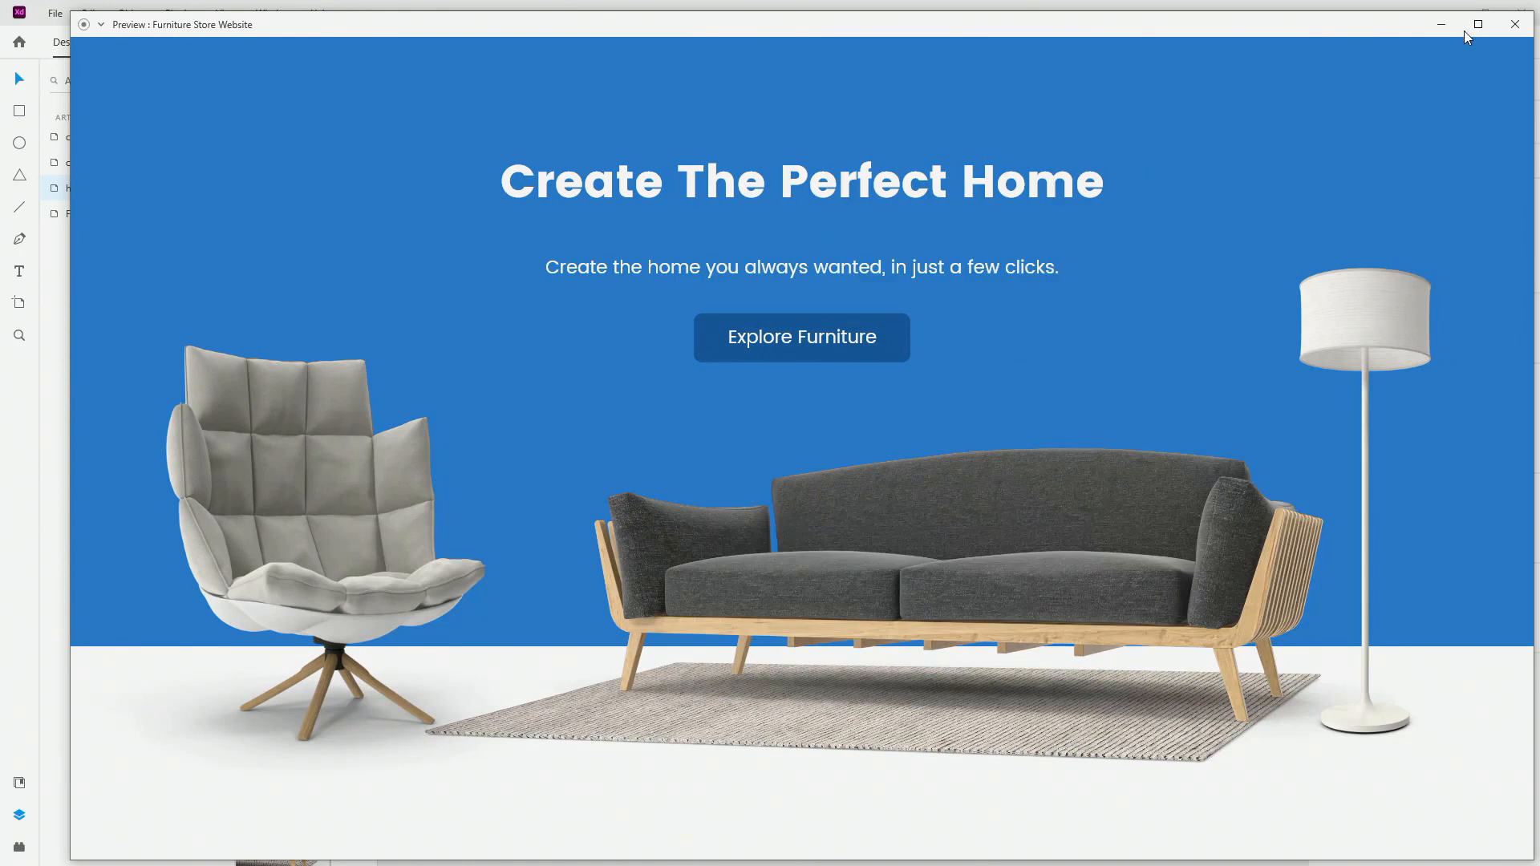
left_click(1516, 24)
key("ctrl+0")
scroll(1017, 305, "down", 2)
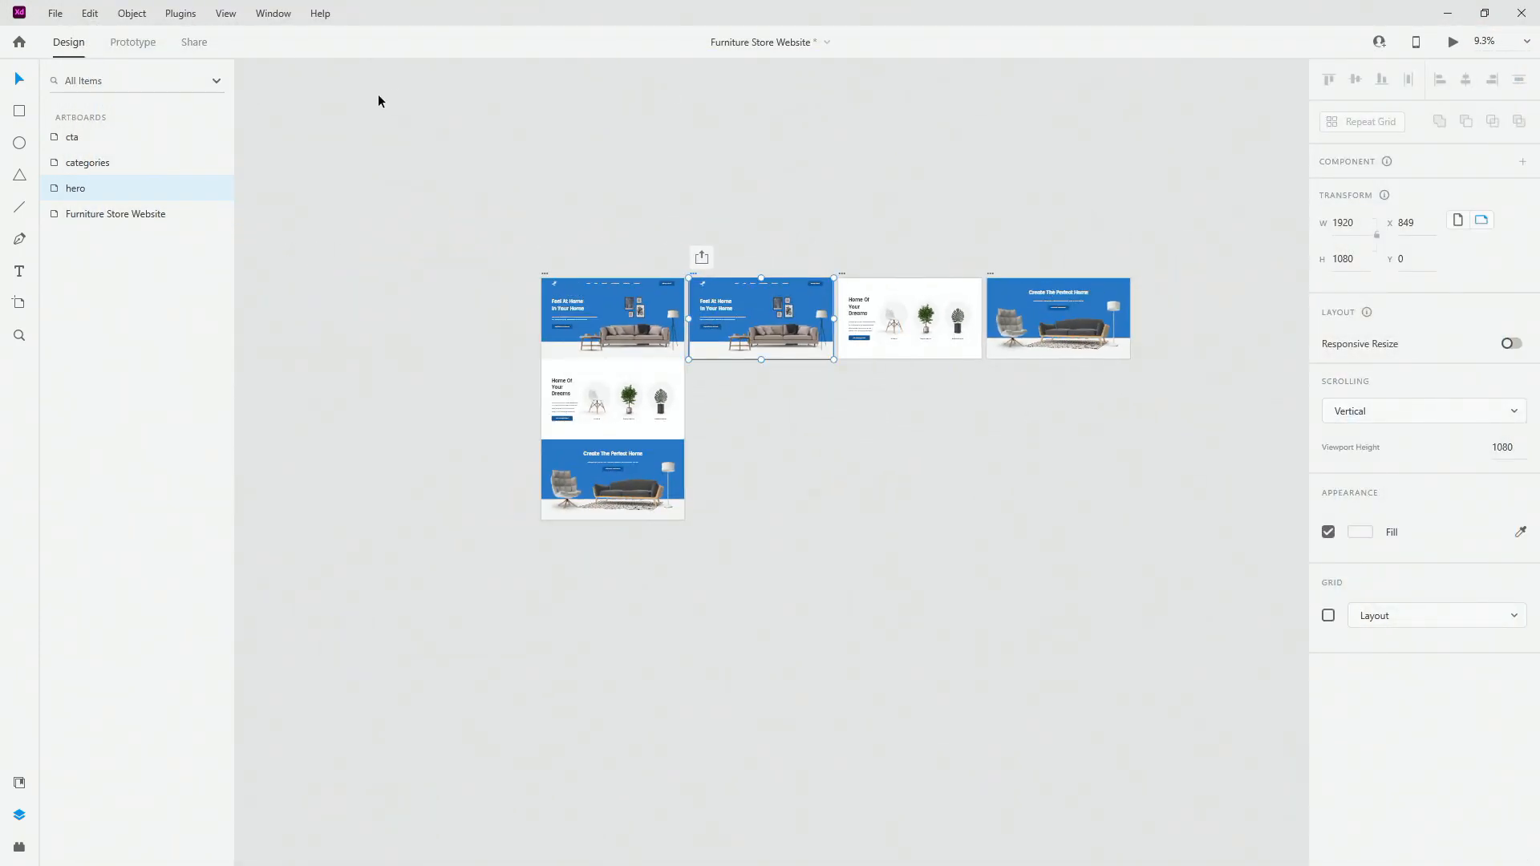
Step: In Prototype mode, wire the hero background to the categories artboard
left_click(133, 42)
scroll(457, 308, "up", 3)
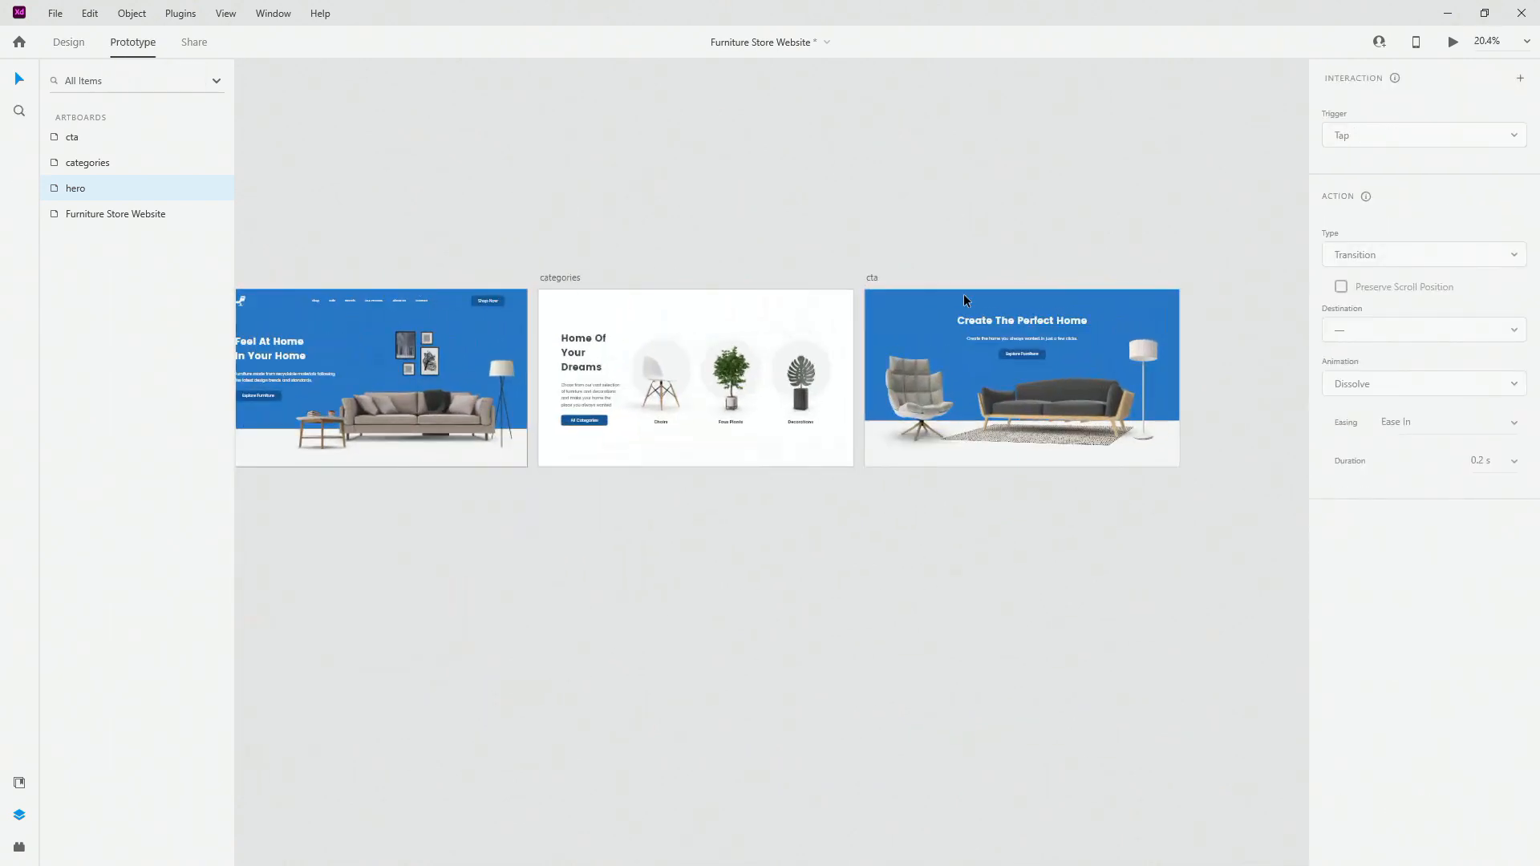
scroll(458, 308, "up", 5)
left_click(330, 296)
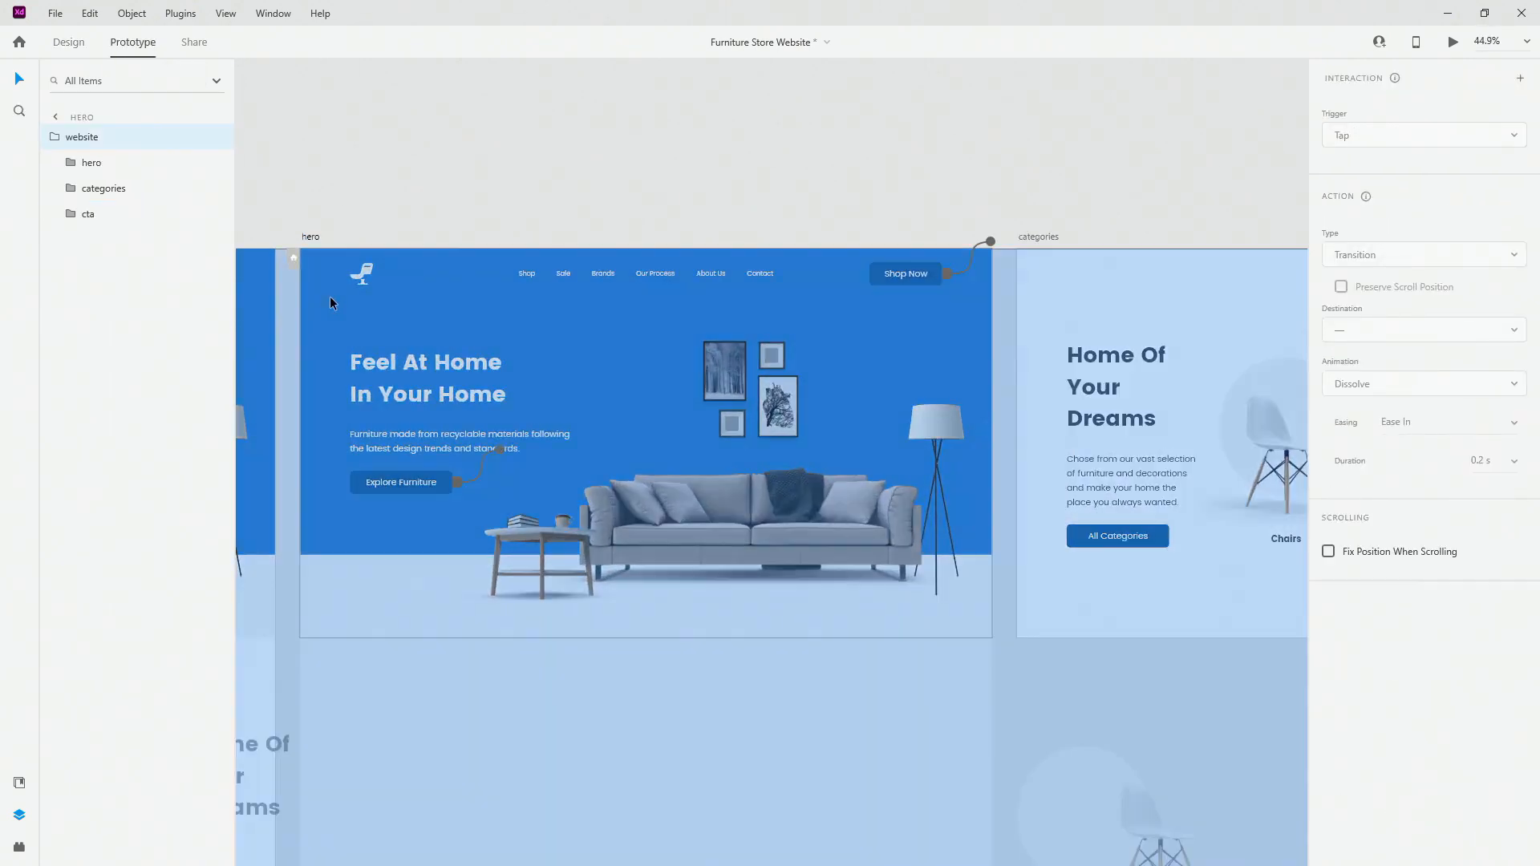
double_click(333, 324)
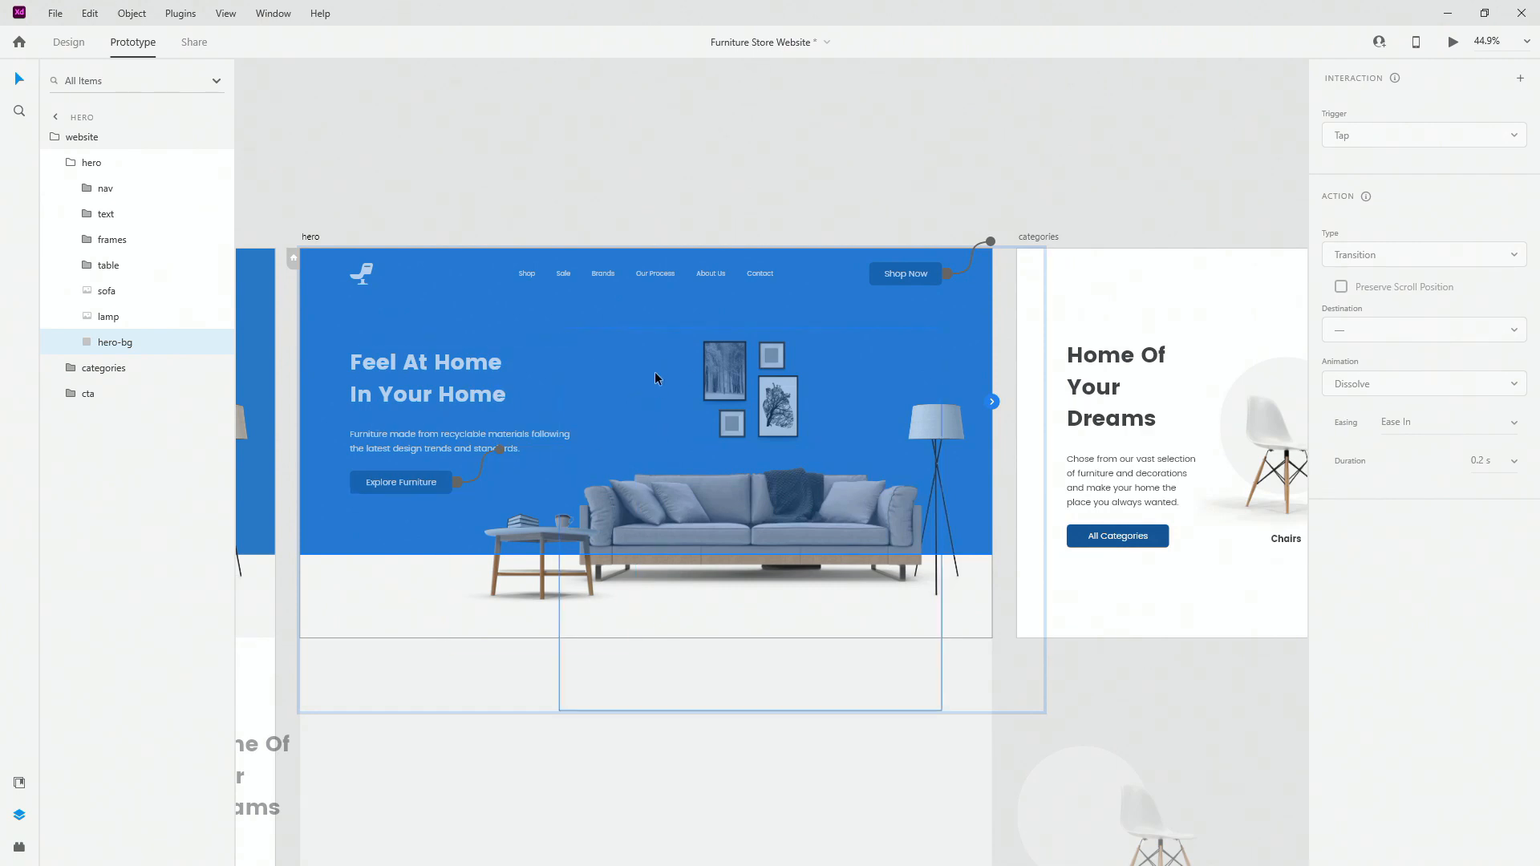
scroll(649, 369, "down", 2)
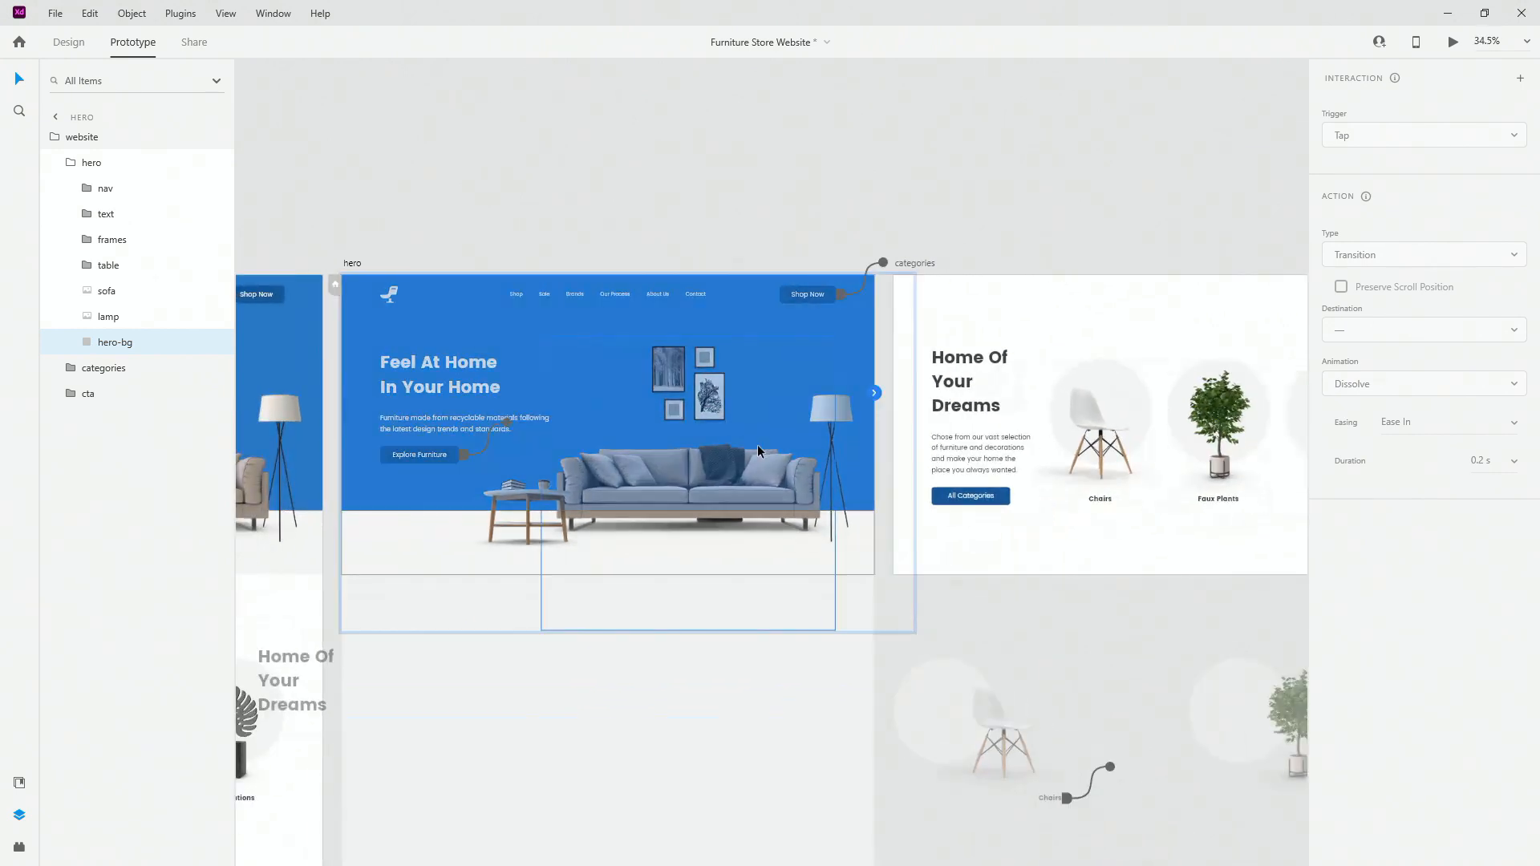
left_click_drag(880, 394, 1033, 443)
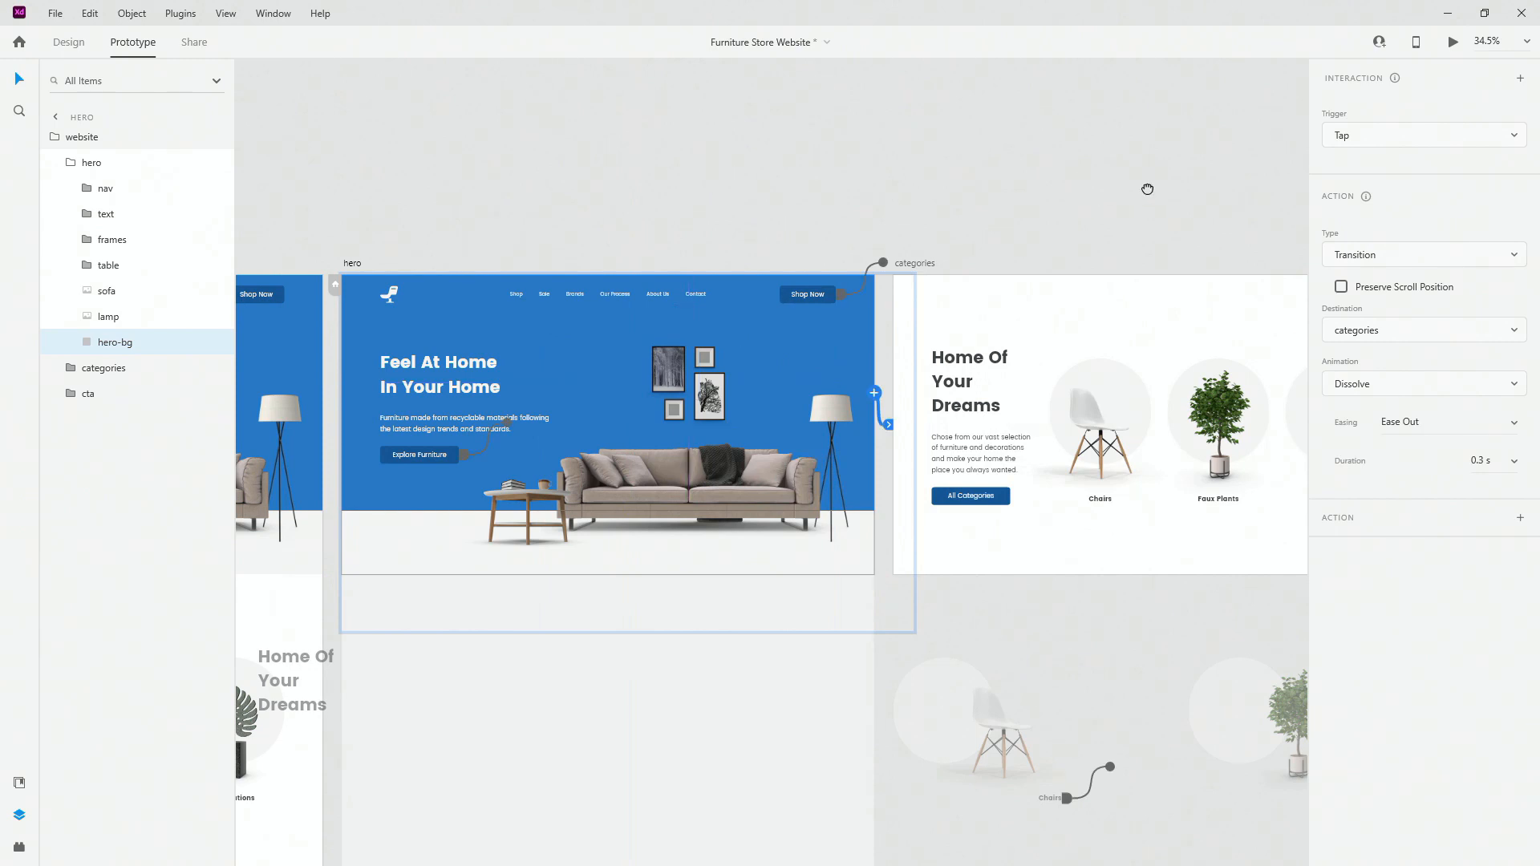
left_click_drag(1146, 189, 888, 138)
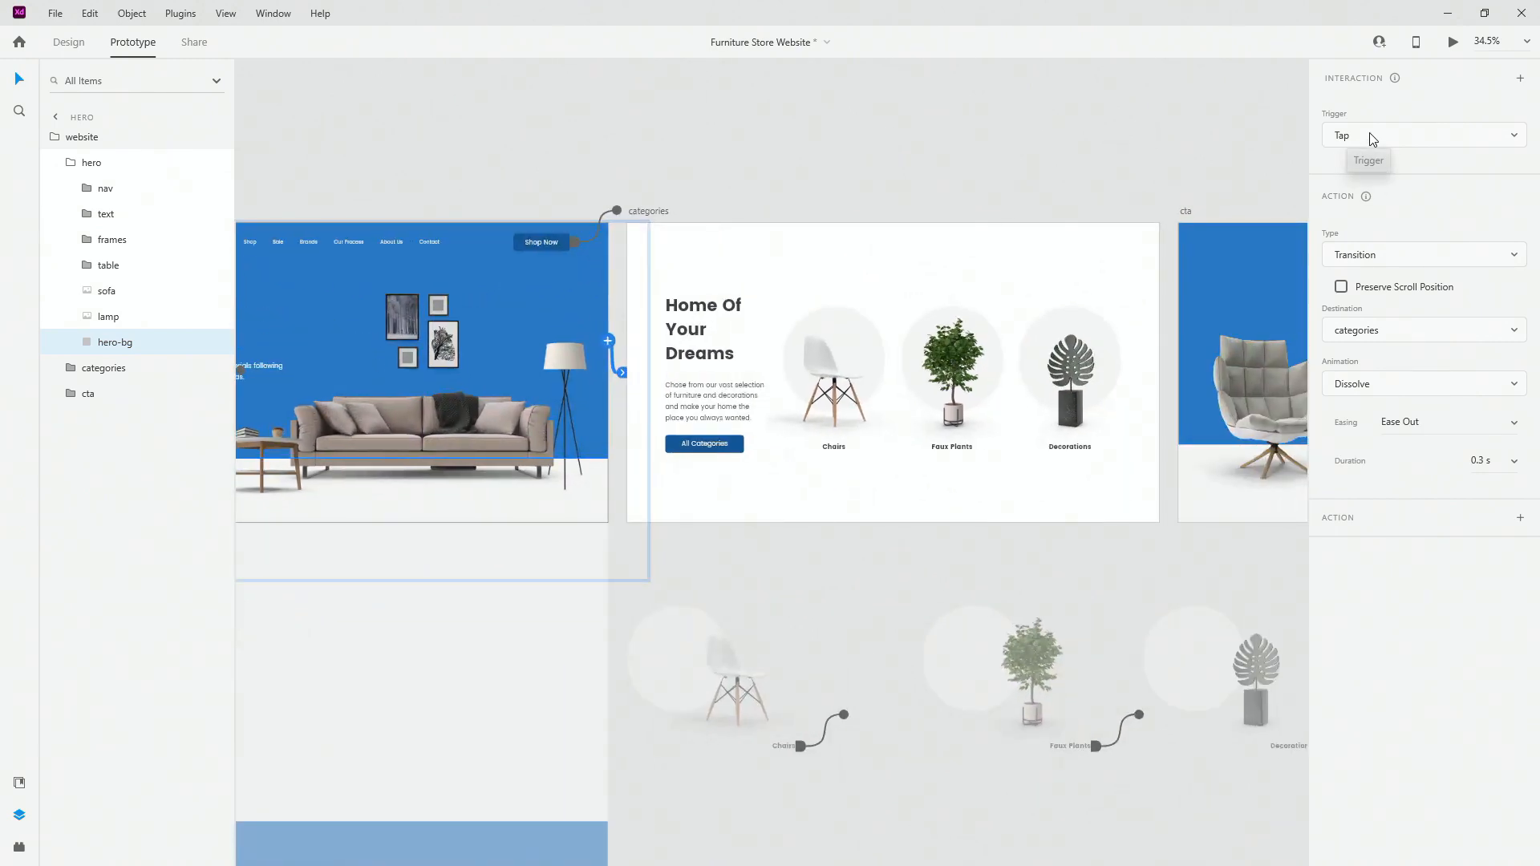
Step: Set the interaction to Auto-Animate with Ease In-Out easing and 3 s duration
left_click(1384, 256)
left_click(1387, 221)
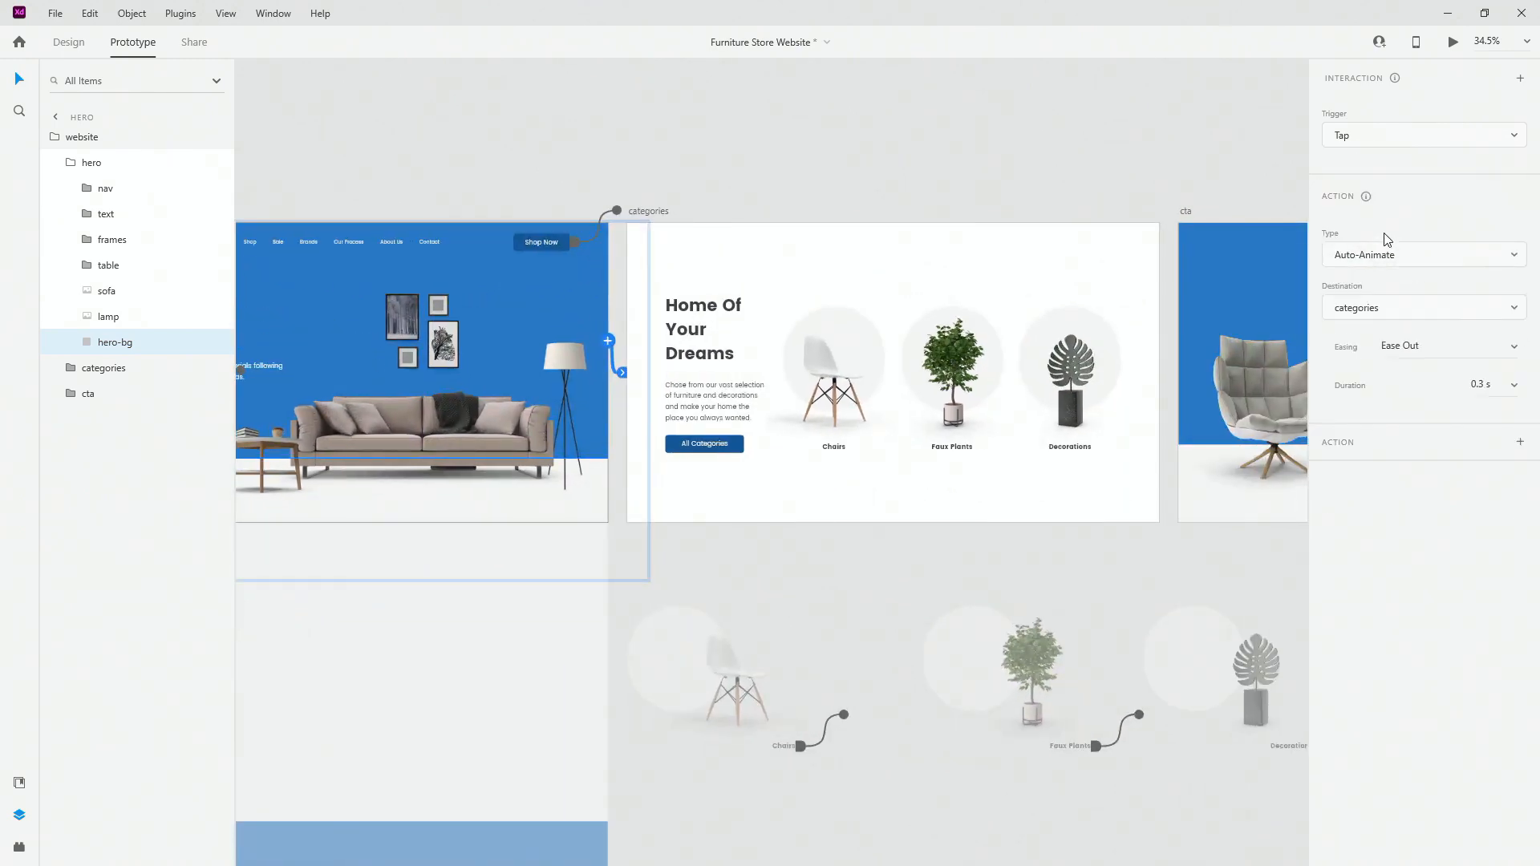
left_click(1476, 348)
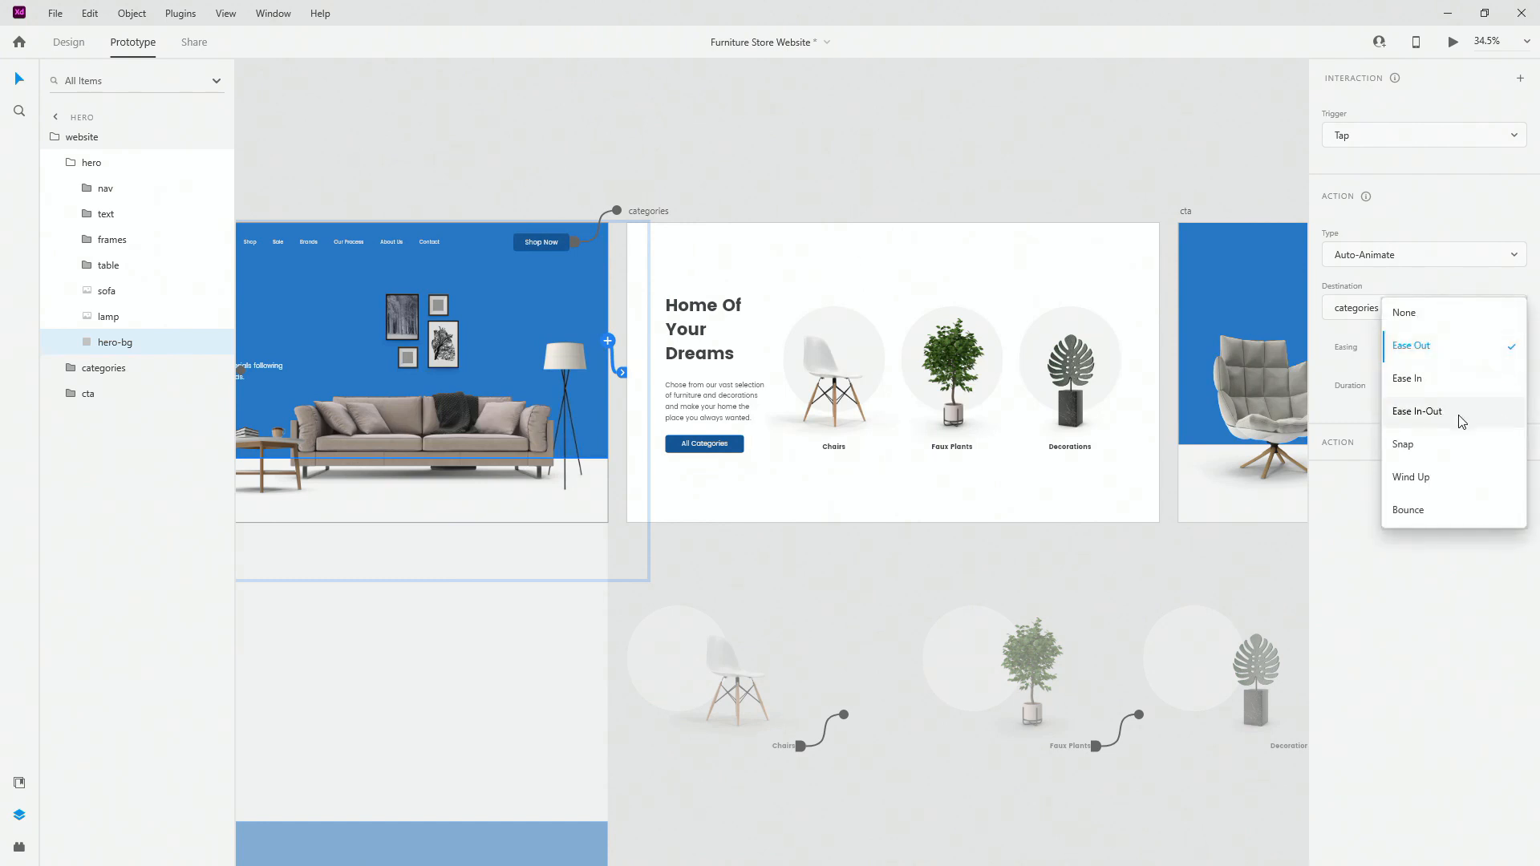
left_click(1461, 421)
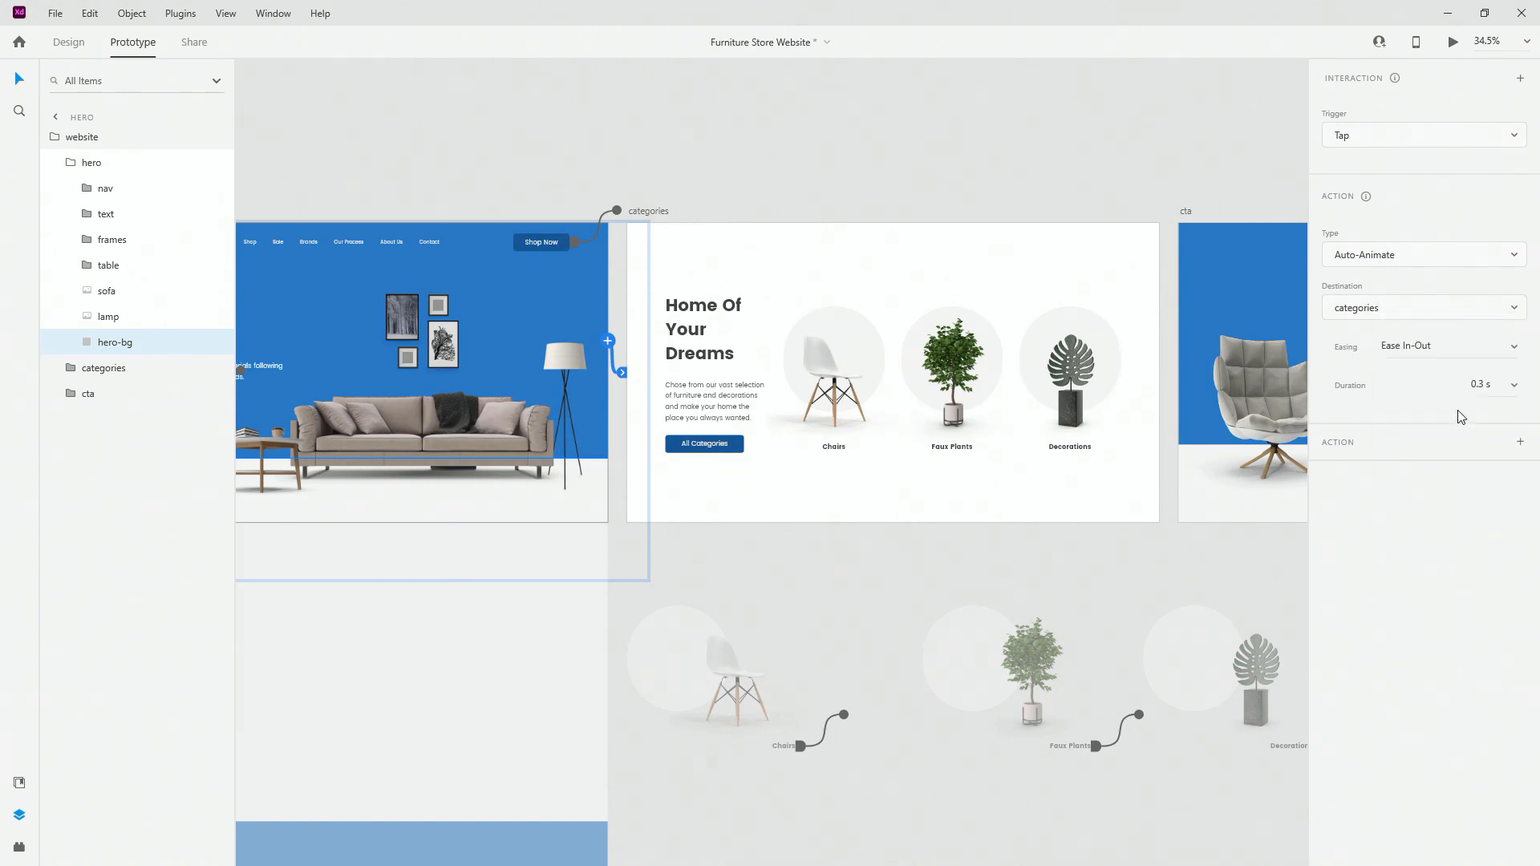
left_click(1487, 384)
type("3")
key("Return")
left_click(1055, 103)
left_click(1118, 238)
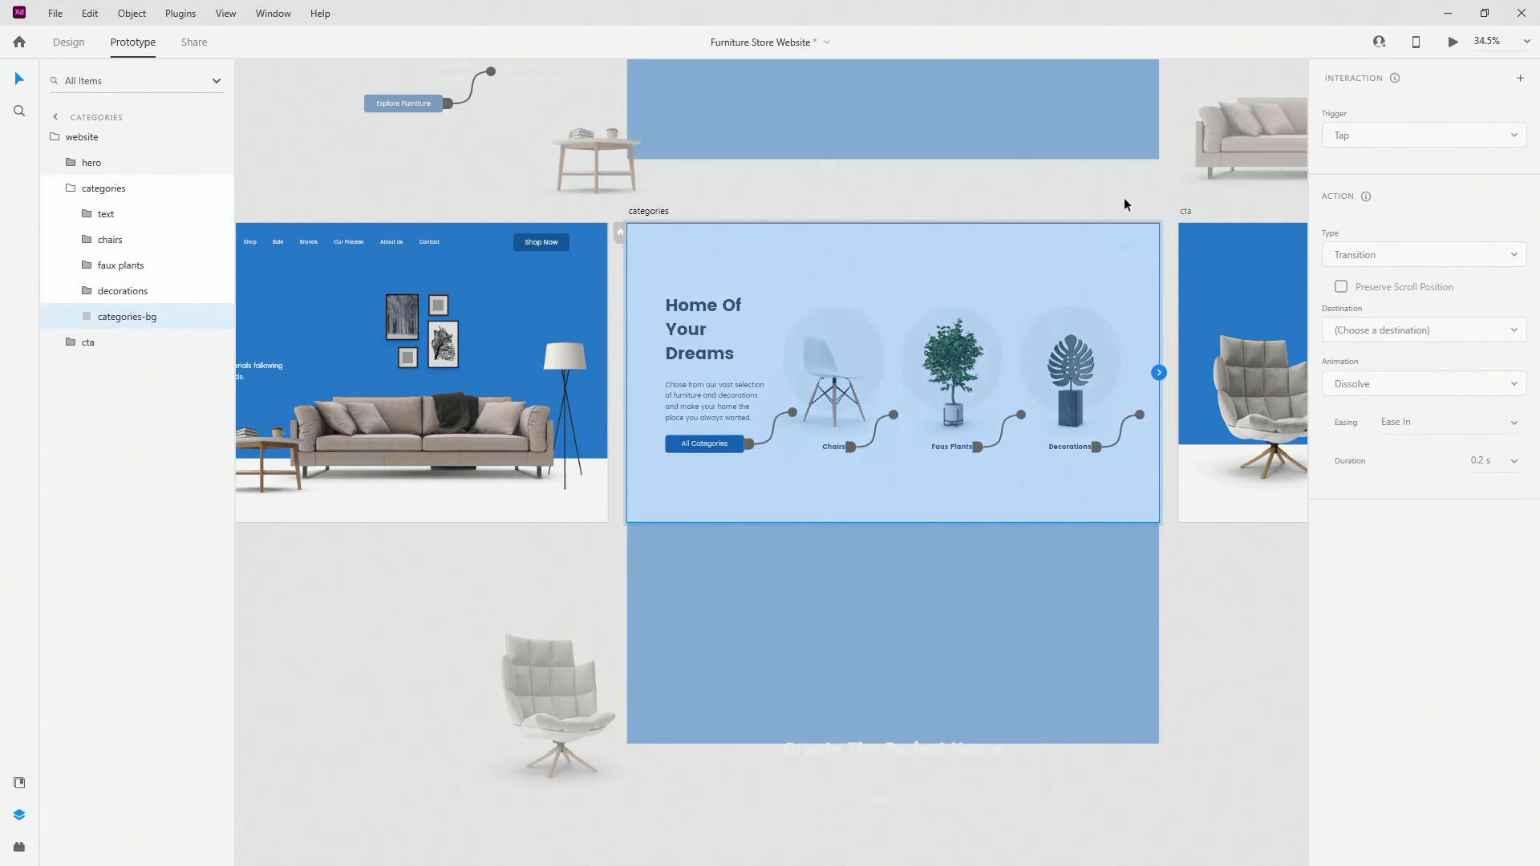
Step: Link the categories background to cta and the cta armchair back to categories with 3 s Auto-Animate
left_click_drag(1271, 669, 894, 593)
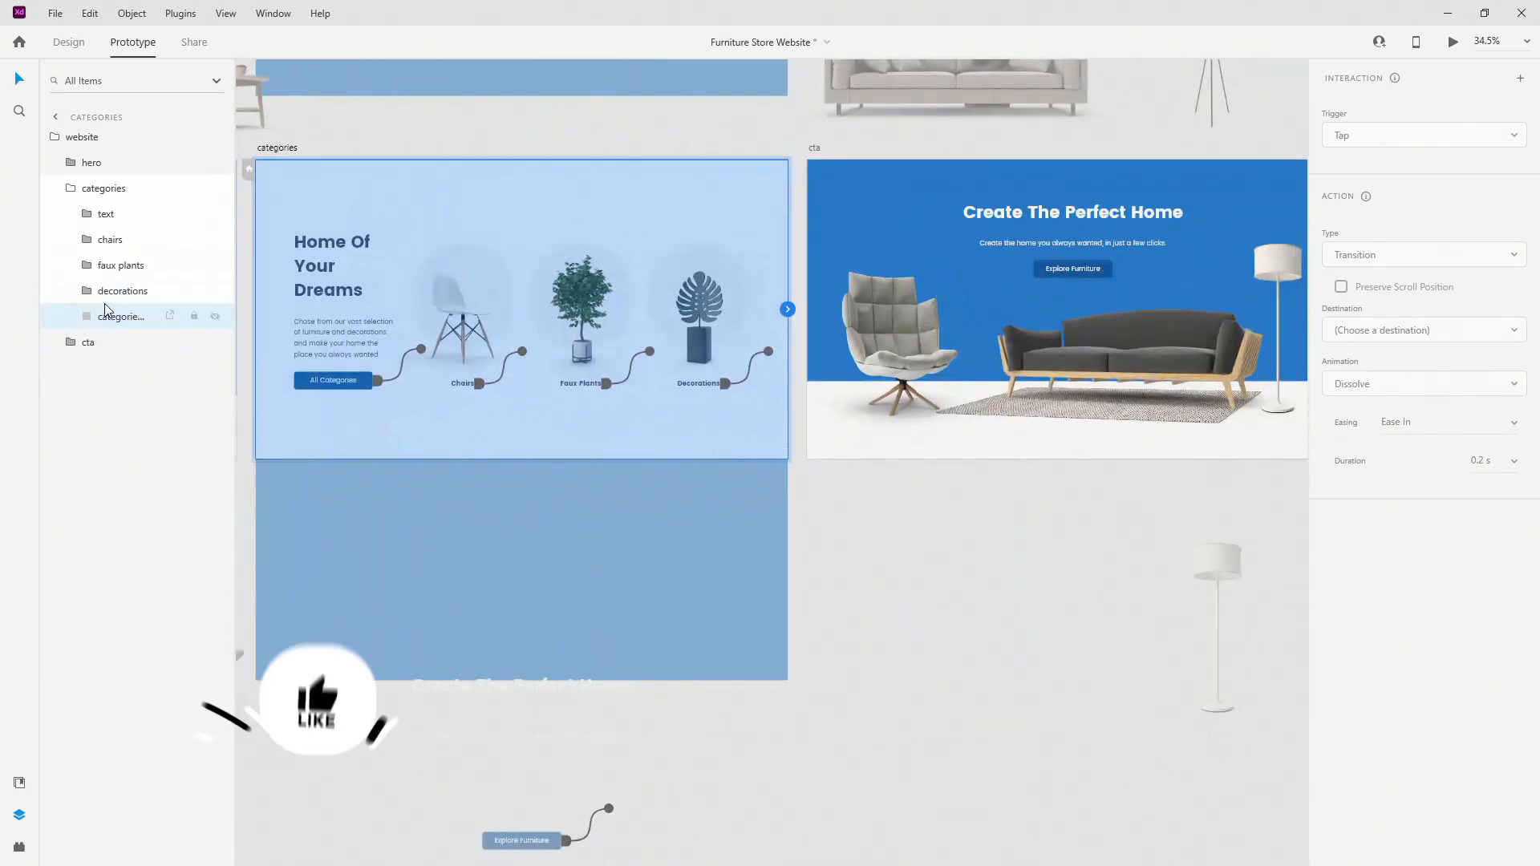
left_click_drag(787, 309, 977, 295)
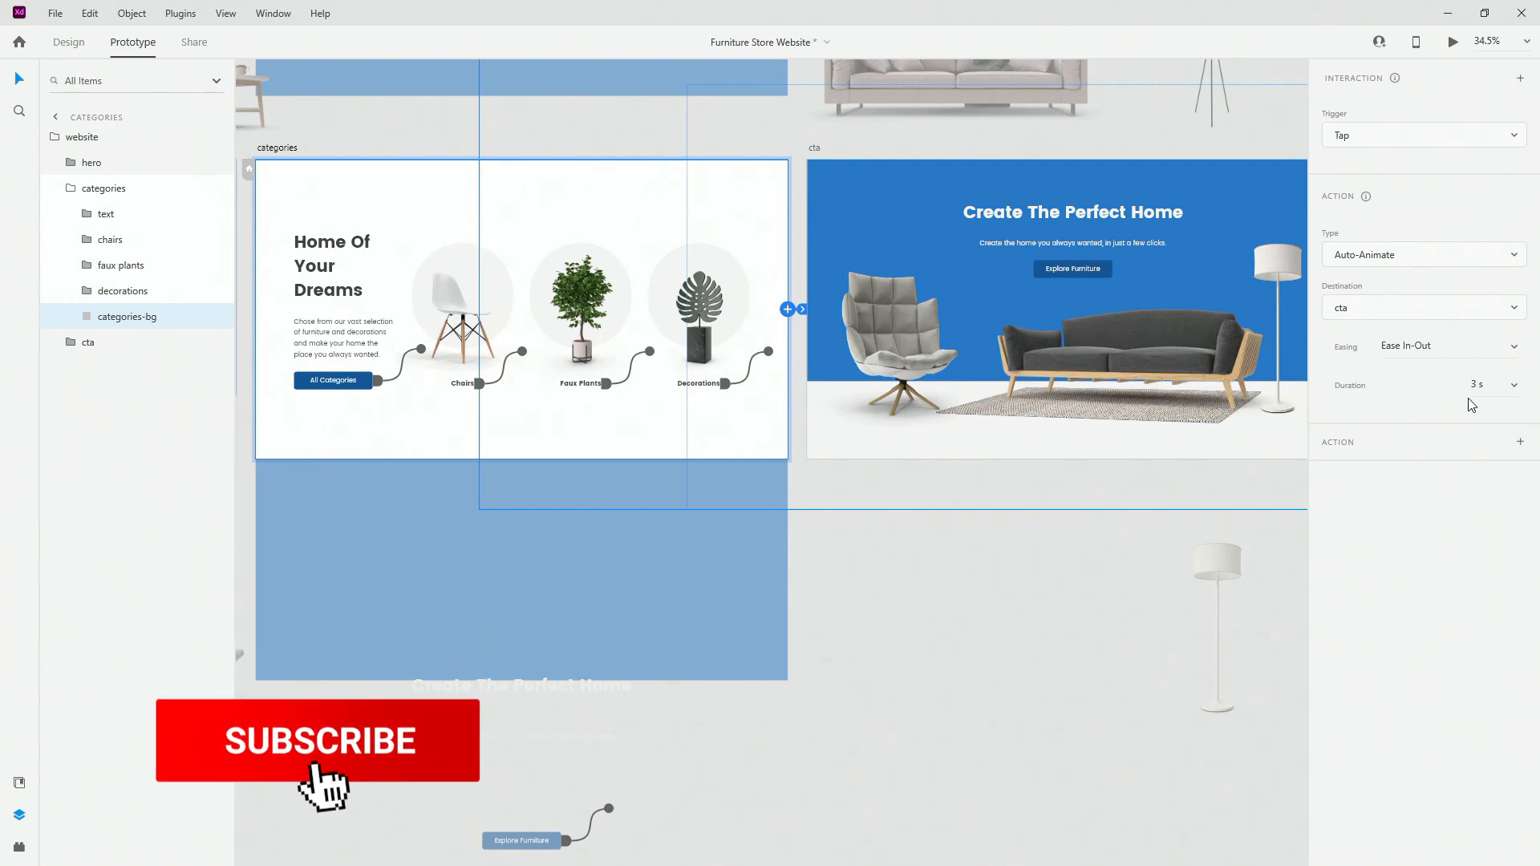
left_click(870, 320)
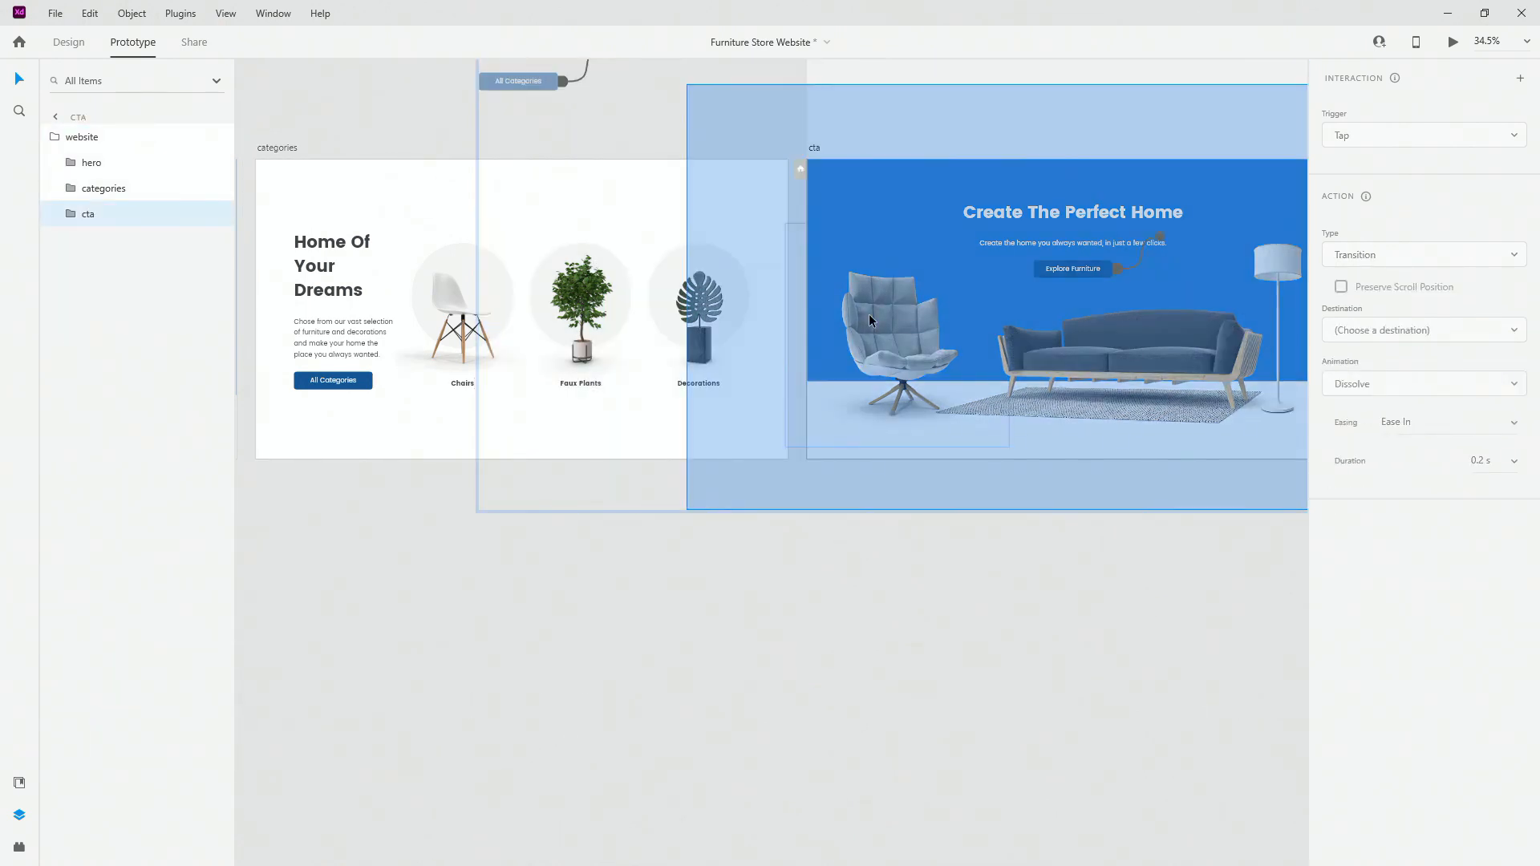
double_click(869, 320)
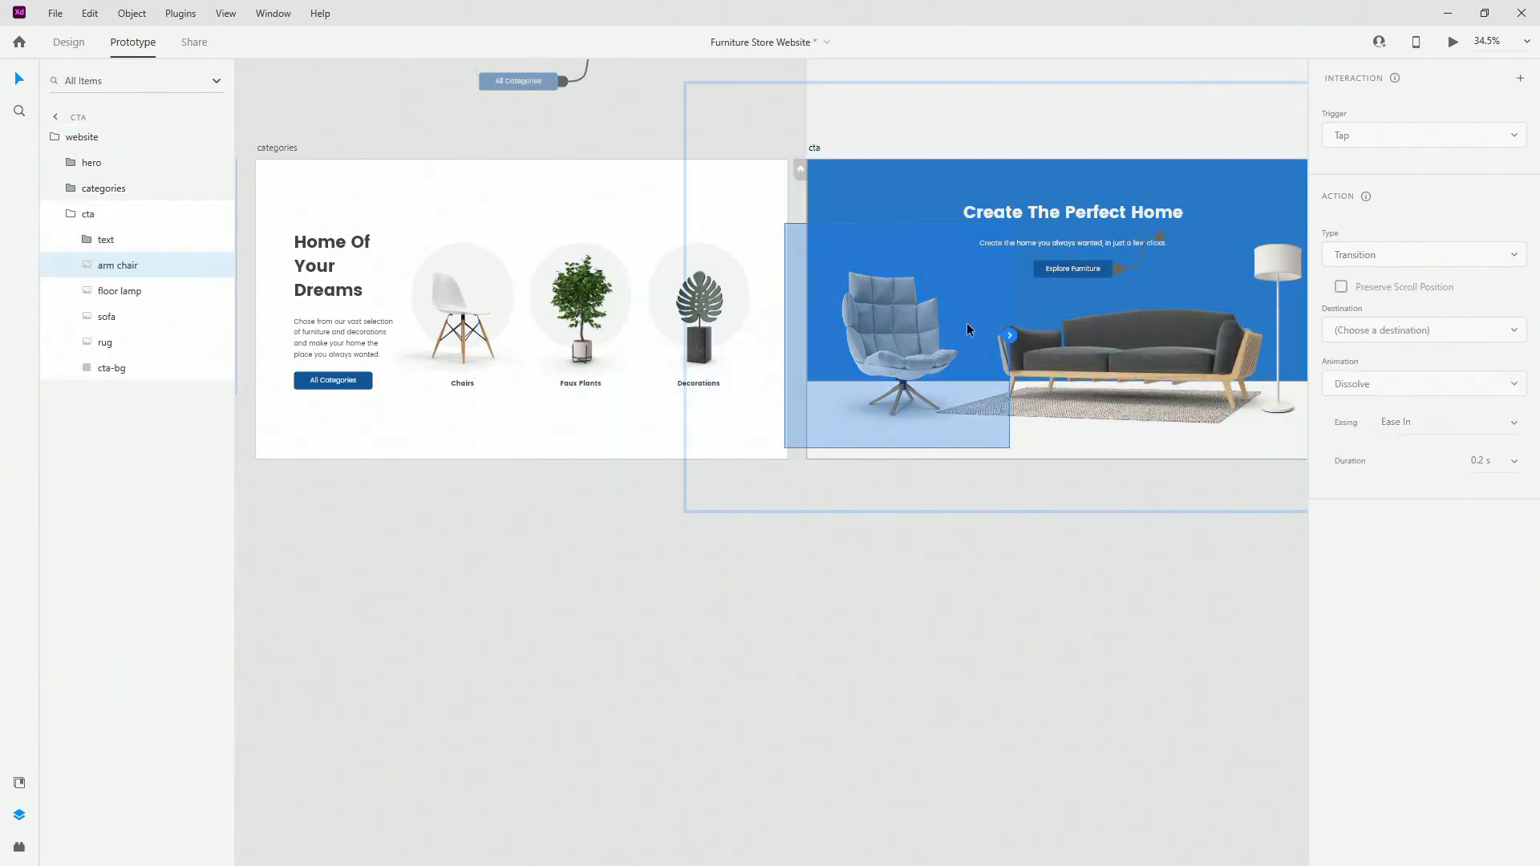
left_click_drag(1010, 335, 628, 414)
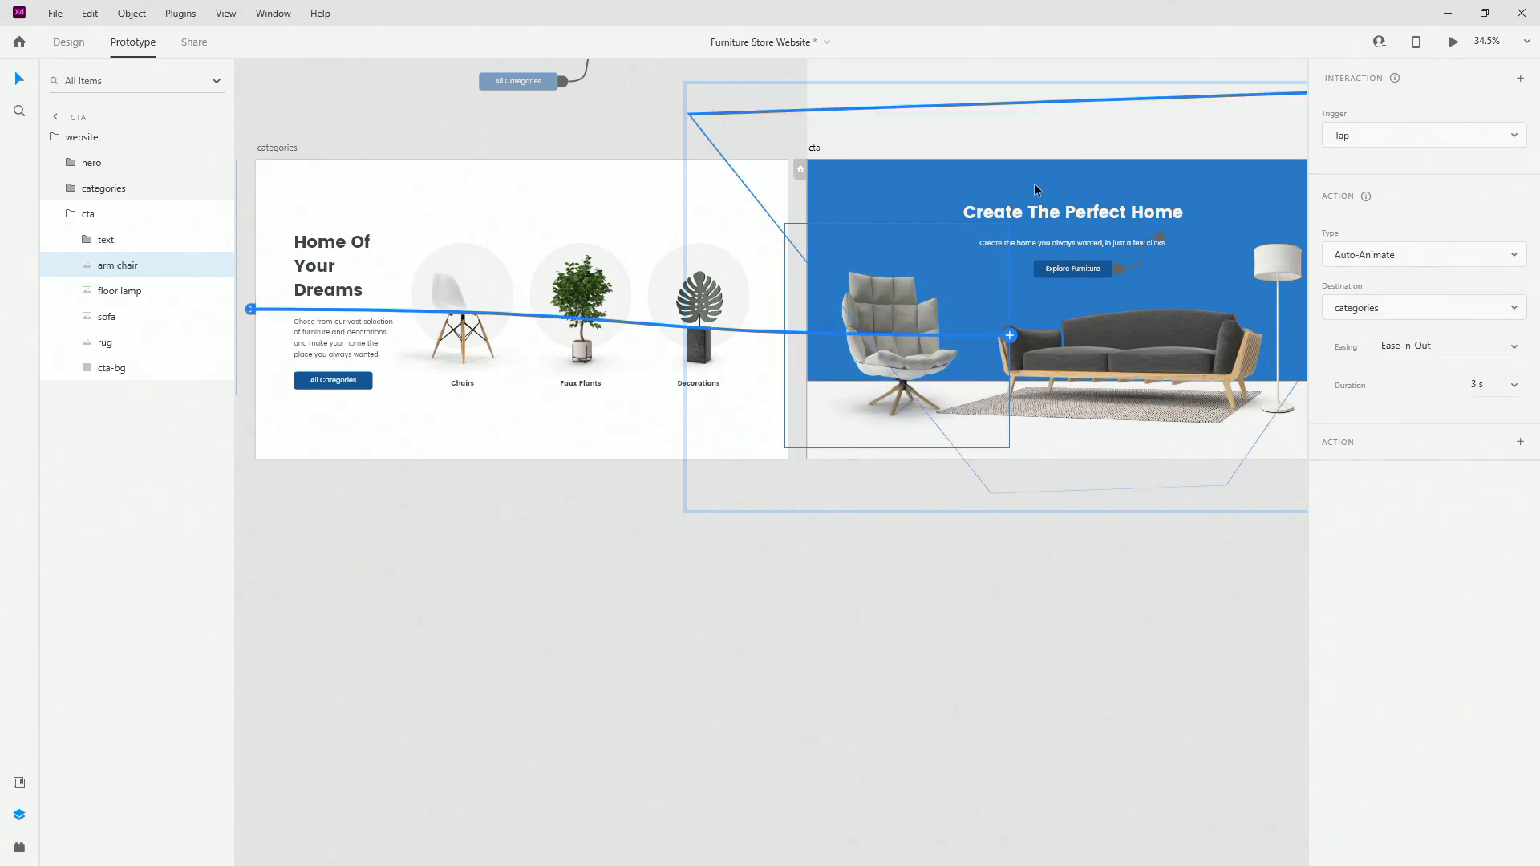
Step: Link the 'Home Of Your Dreams' heading back to the hero artboard with 3 s Auto-Animate
scroll(1206, 473, "down", 2)
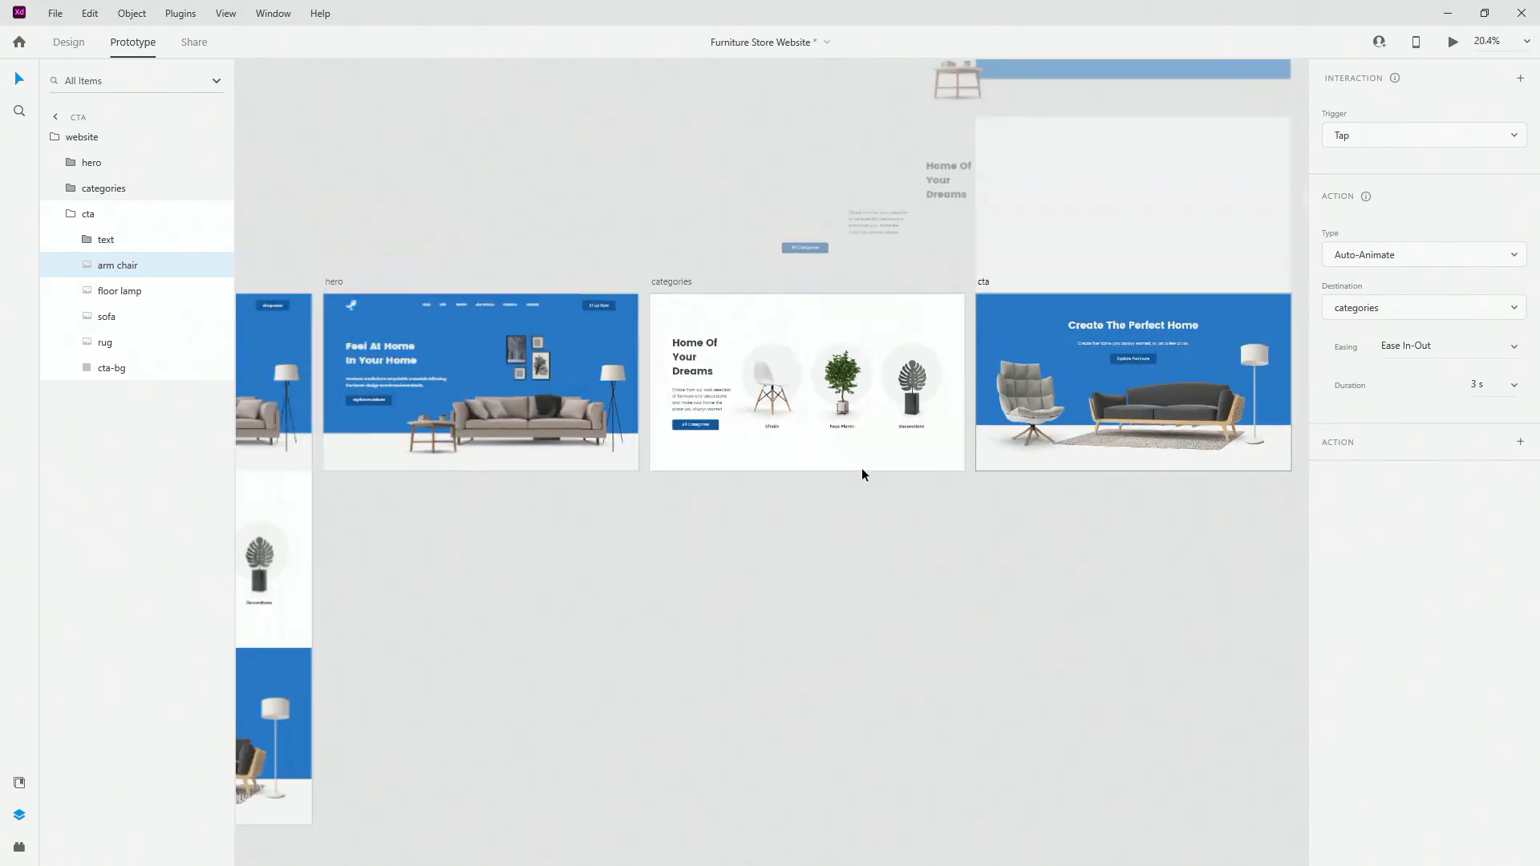
scroll(434, 314, "up", 3)
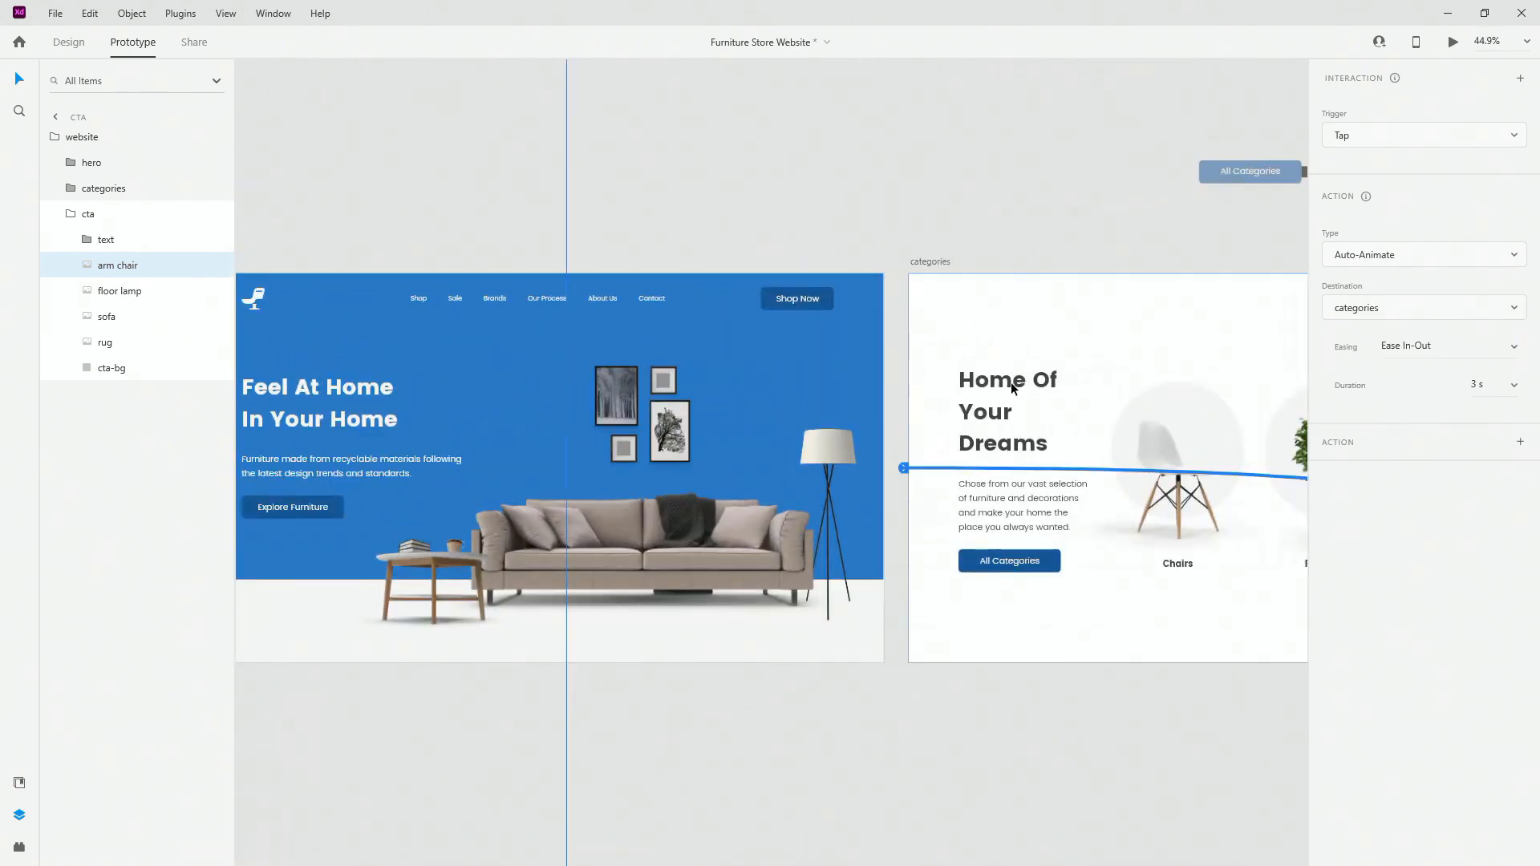
left_click(1013, 389)
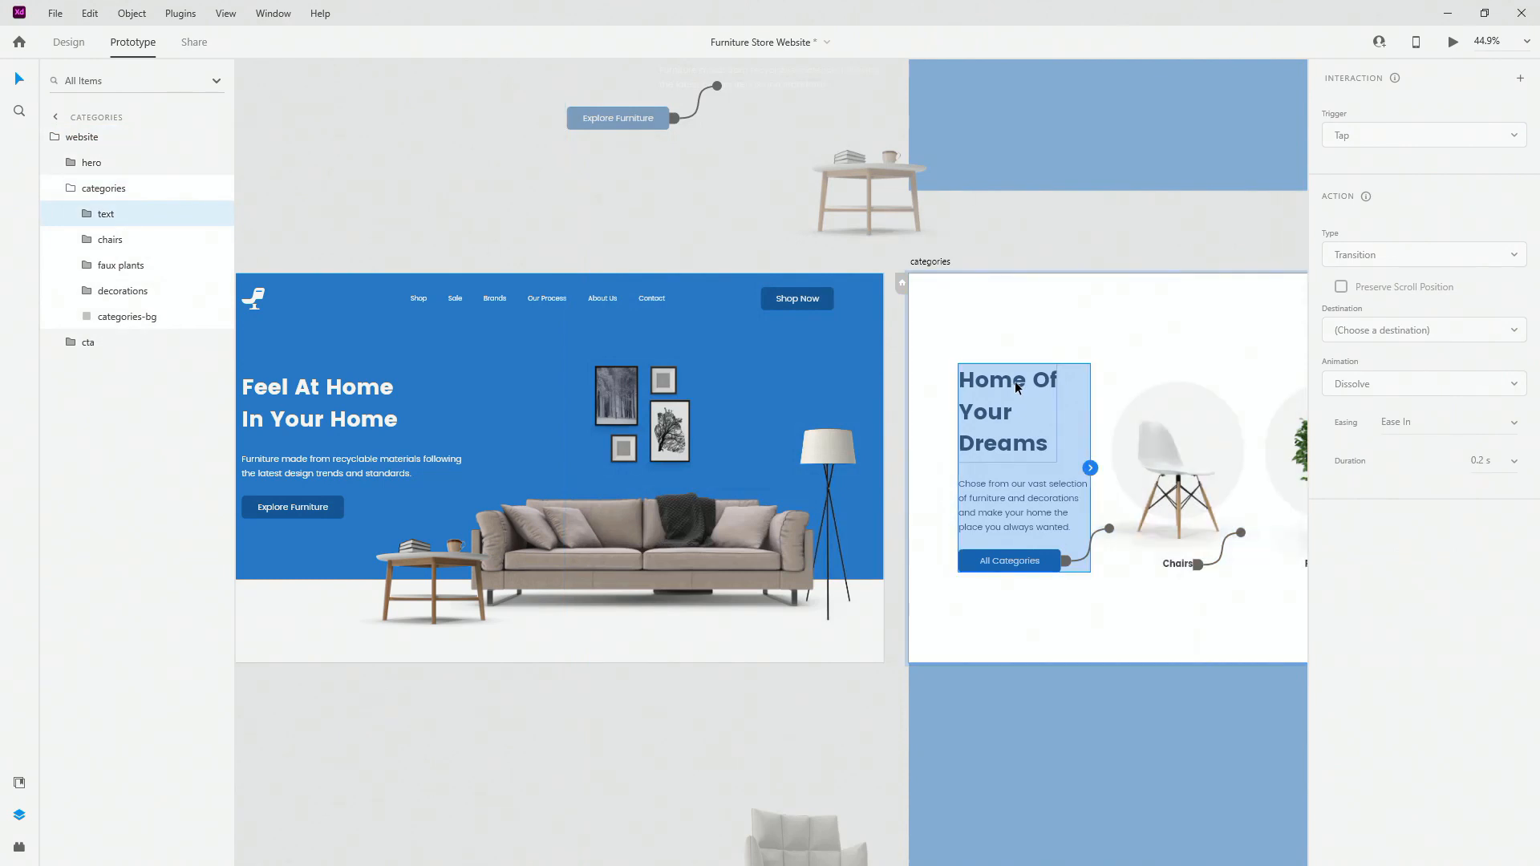
double_click(1043, 438)
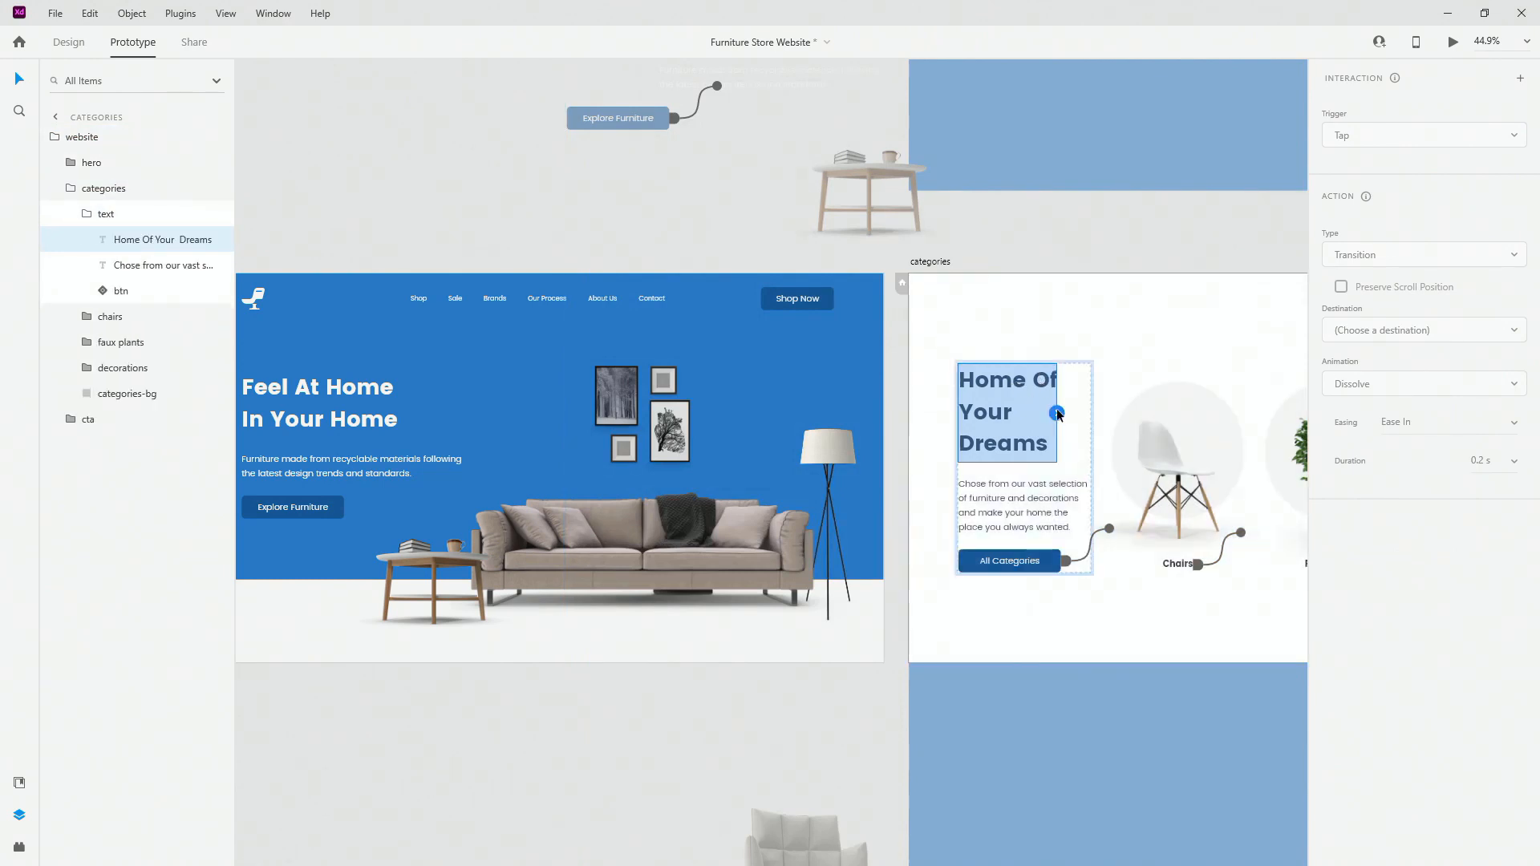
left_click_drag(1058, 412, 843, 425)
Step: Select the hero artboard as the starting page and launch the prototype preview
scroll(688, 394, "down", 4)
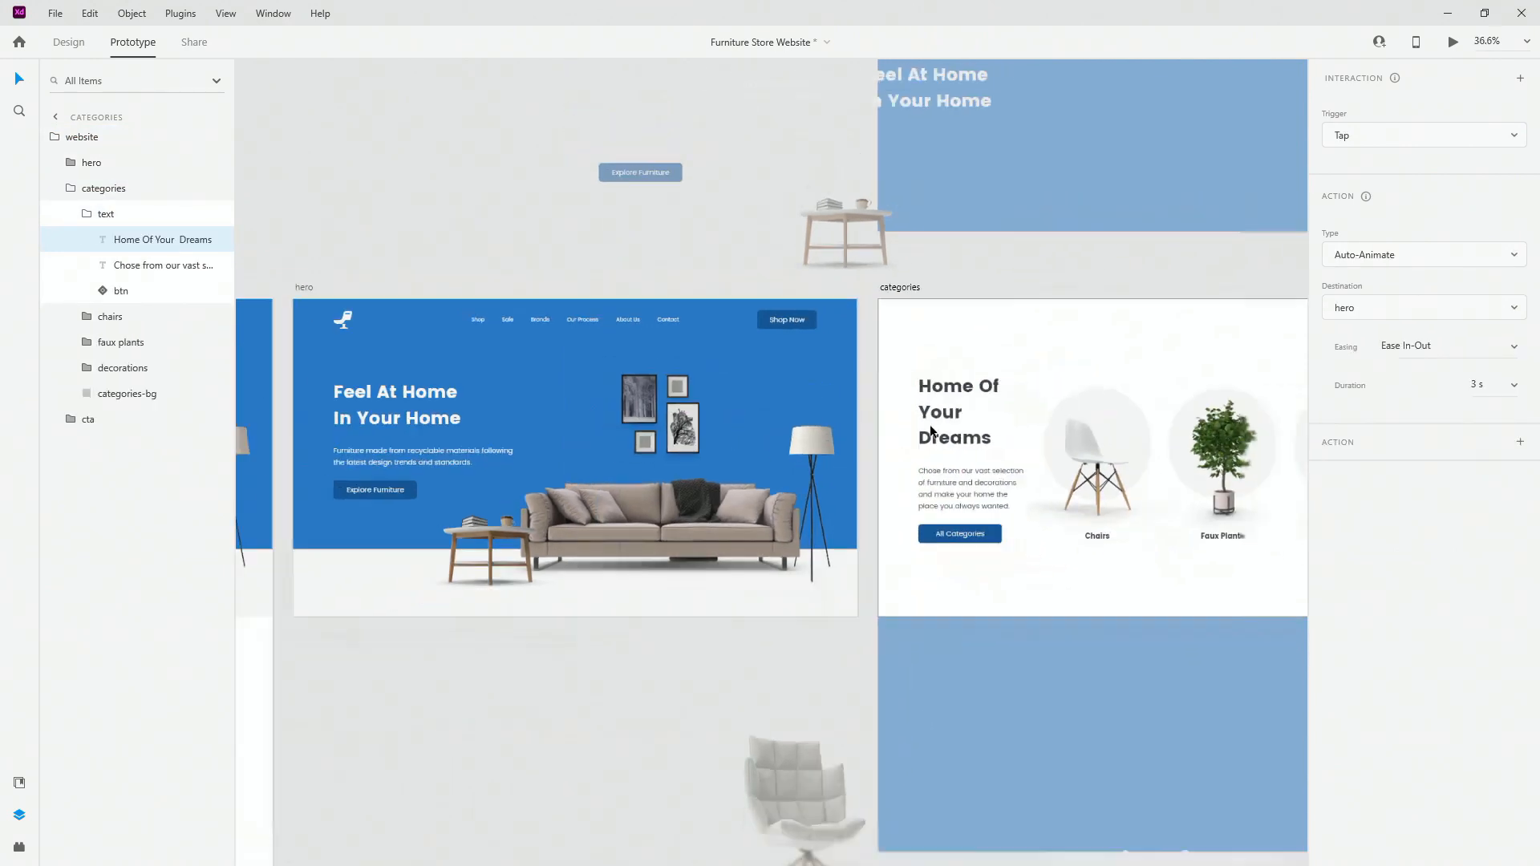
scroll(688, 394, "down", 2)
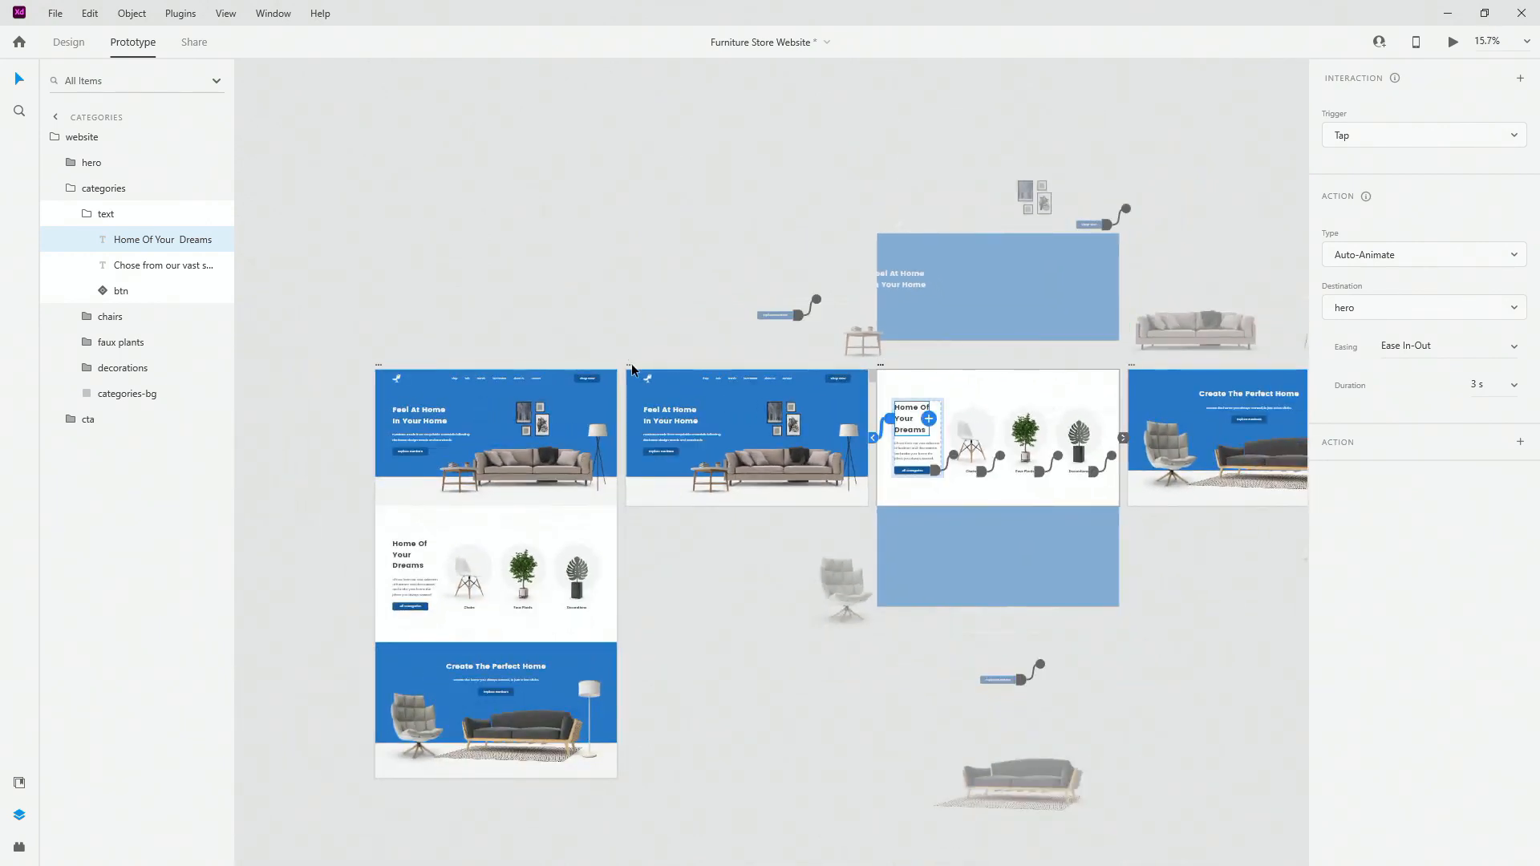
left_click(632, 369)
left_click(1453, 42)
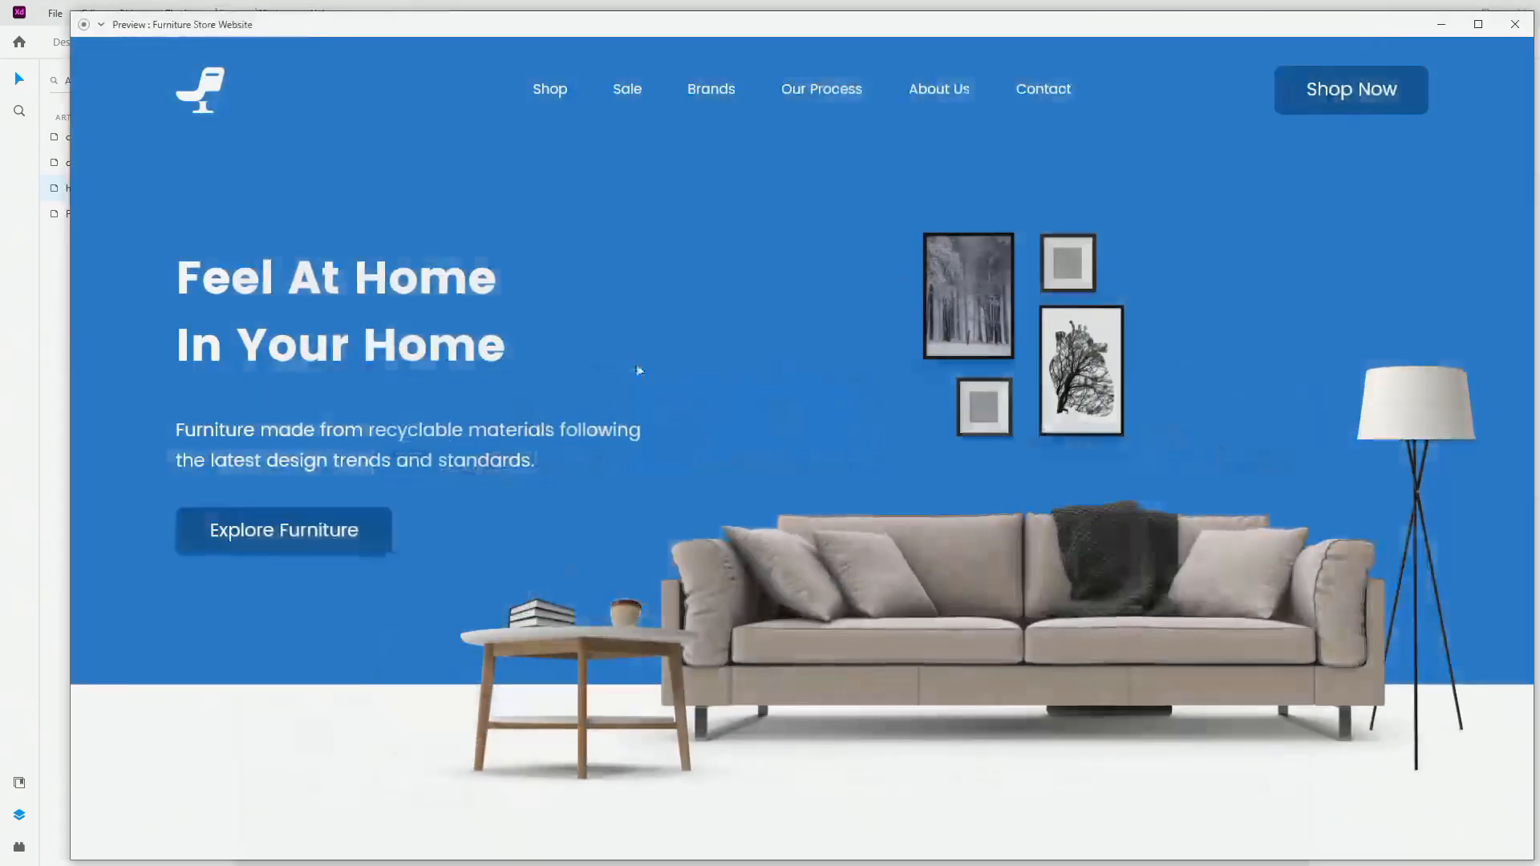
Step: Maximize the preview and test links: hero to categories to cta, armchair back, heading to hero
left_click(1479, 24)
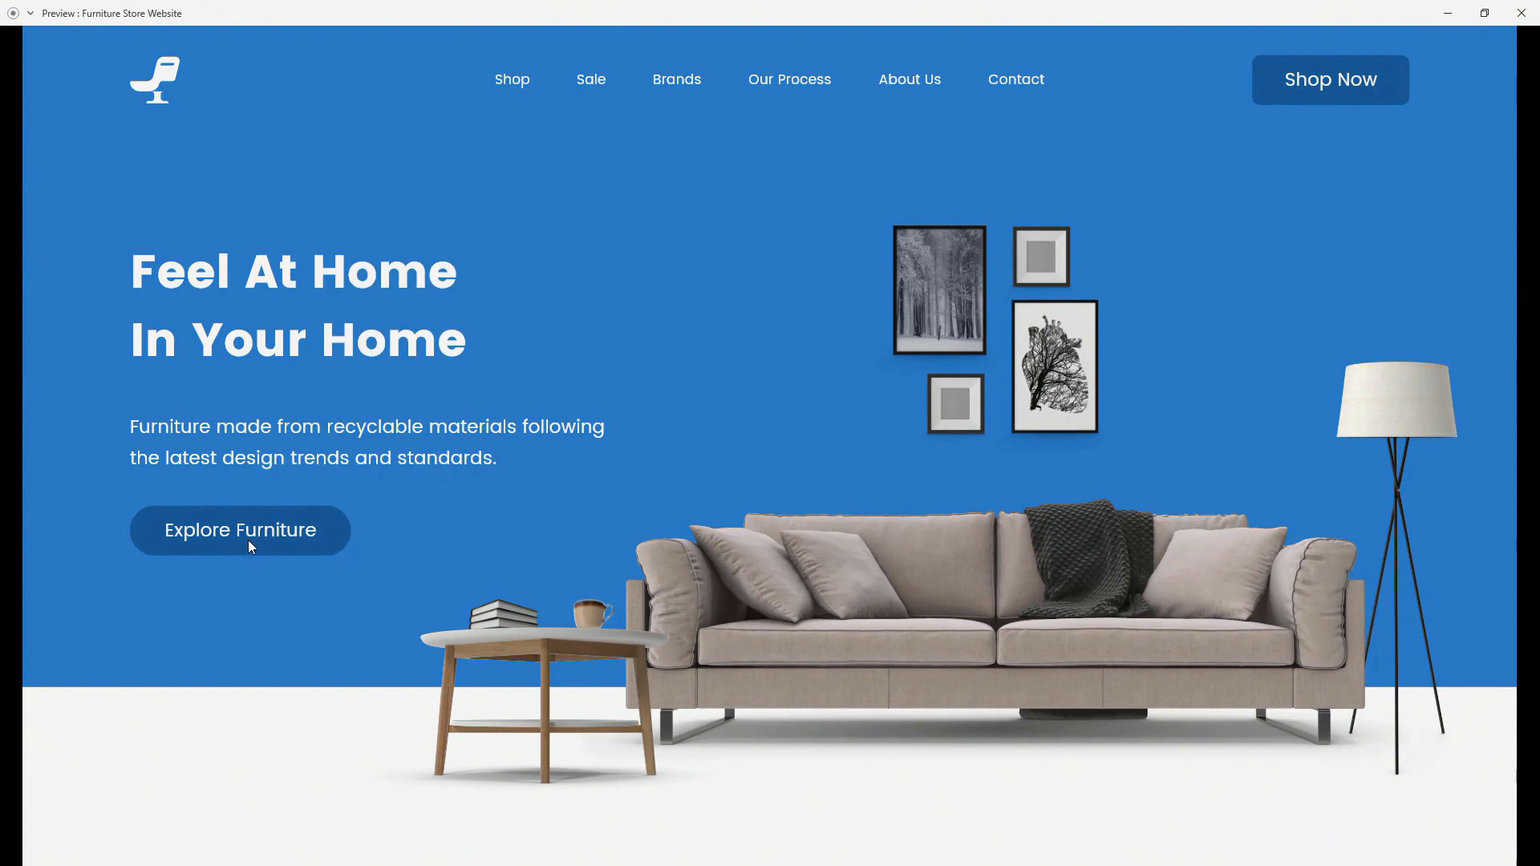
left_click(45, 565)
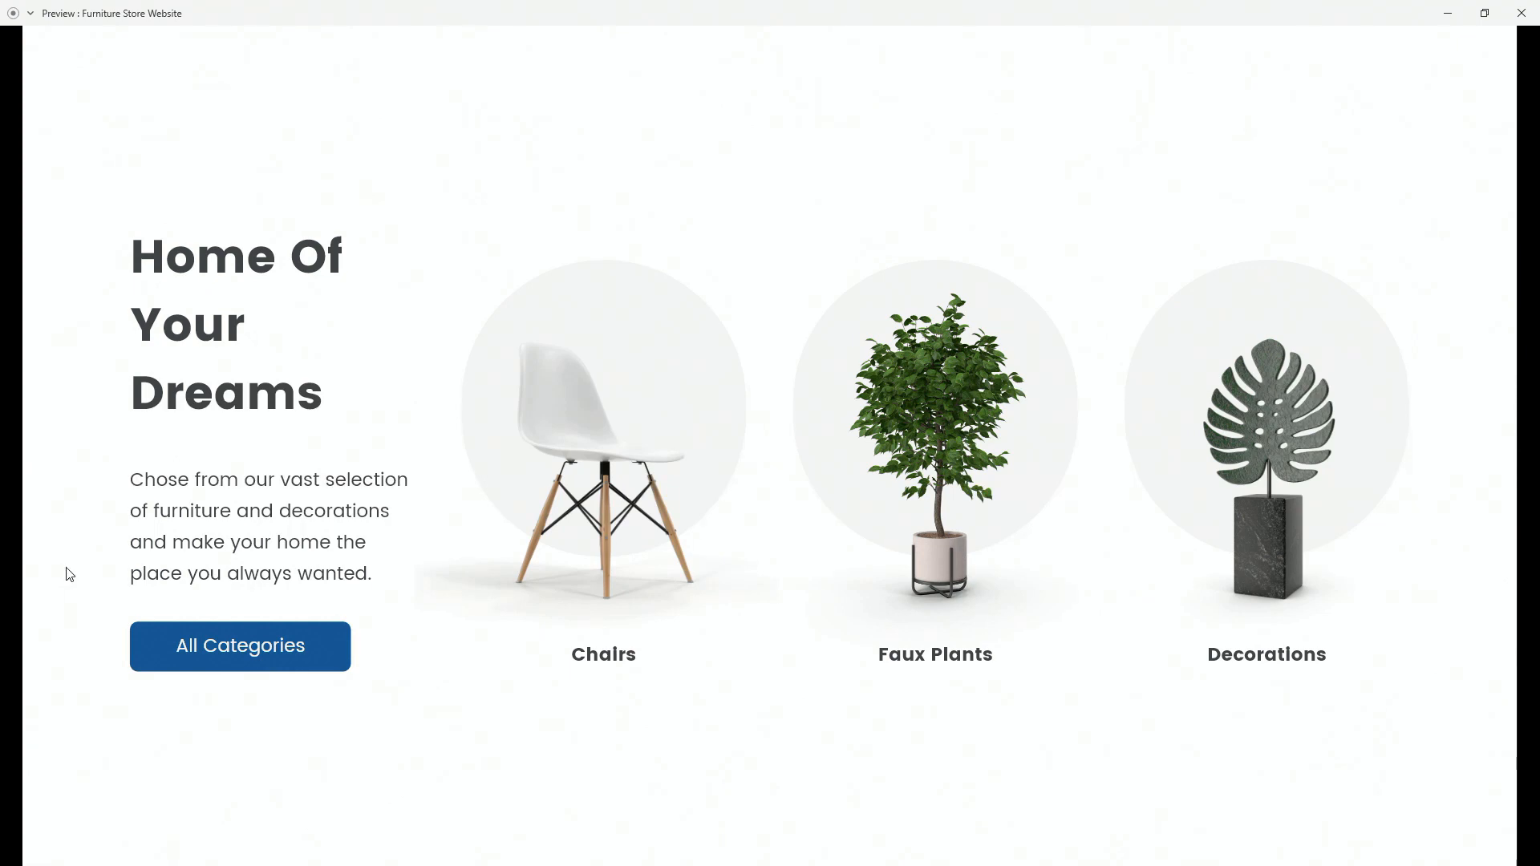
left_click(70, 575)
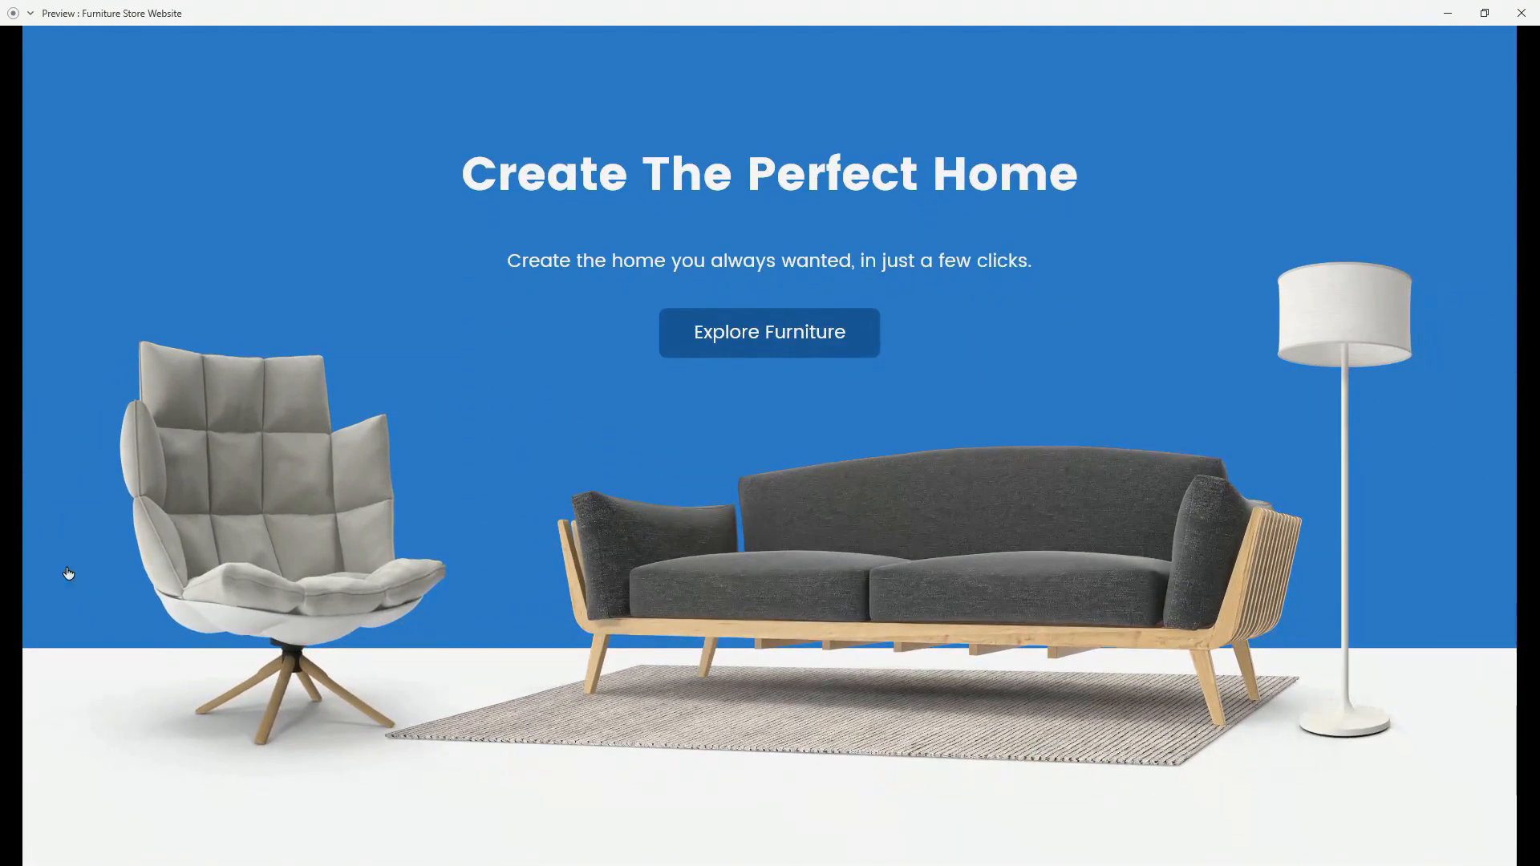
left_click(188, 499)
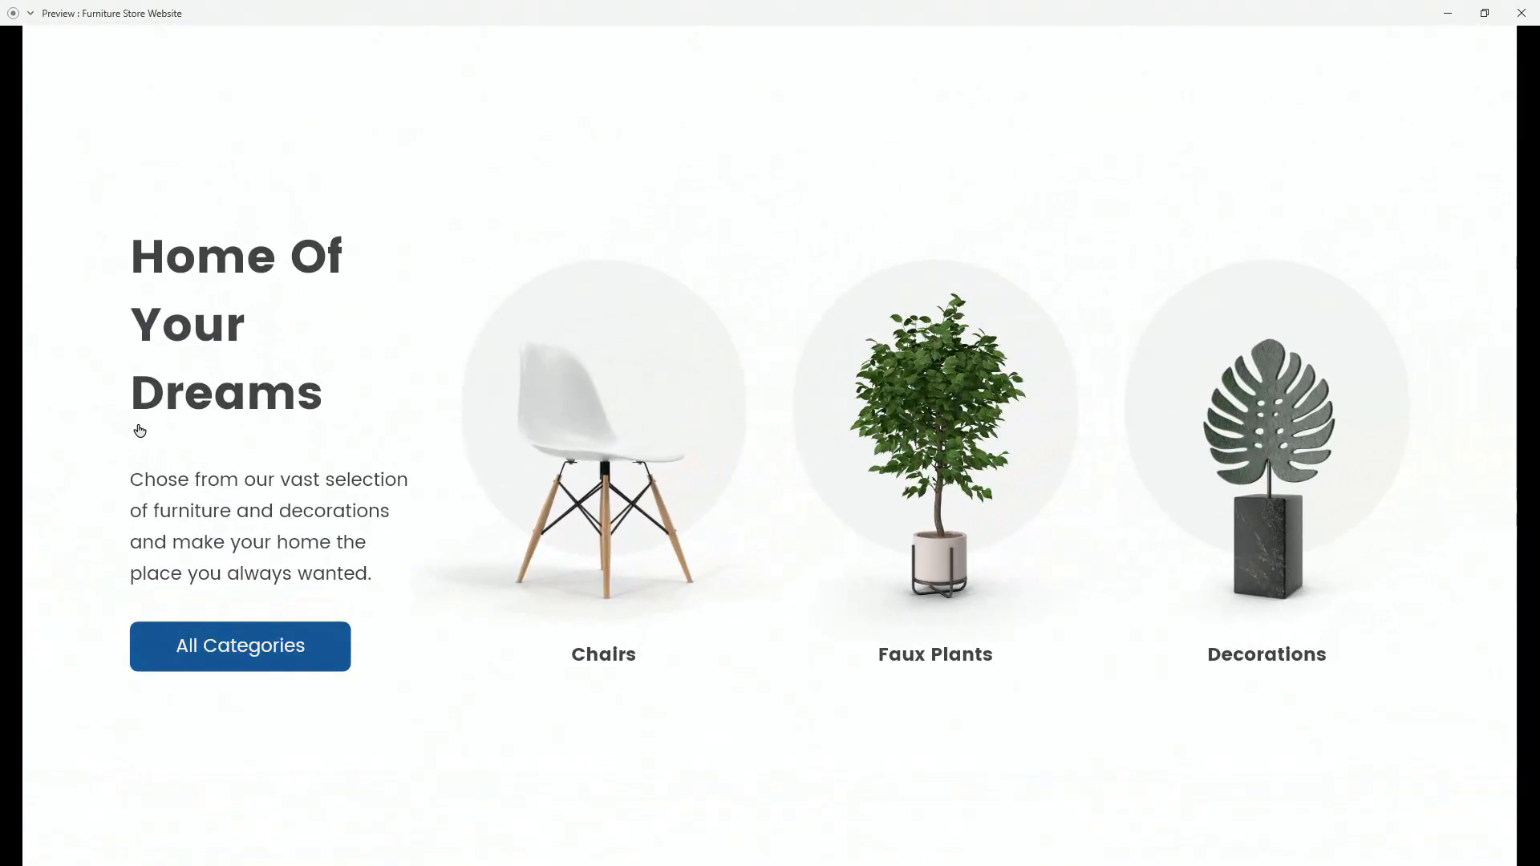
left_click_drag(153, 412, 32, 422)
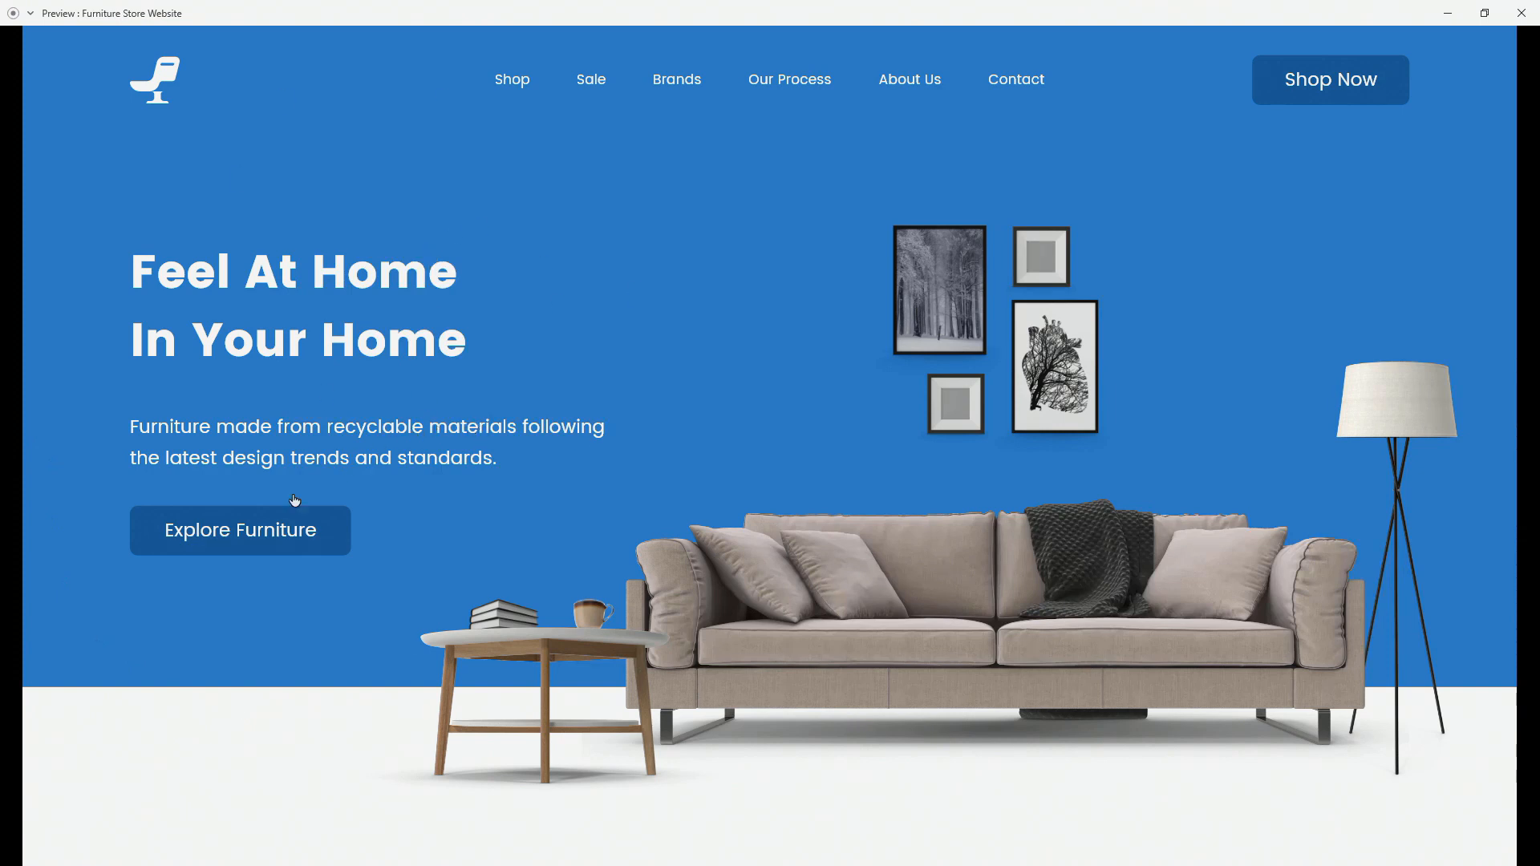
scroll(98, 544, "down", 10)
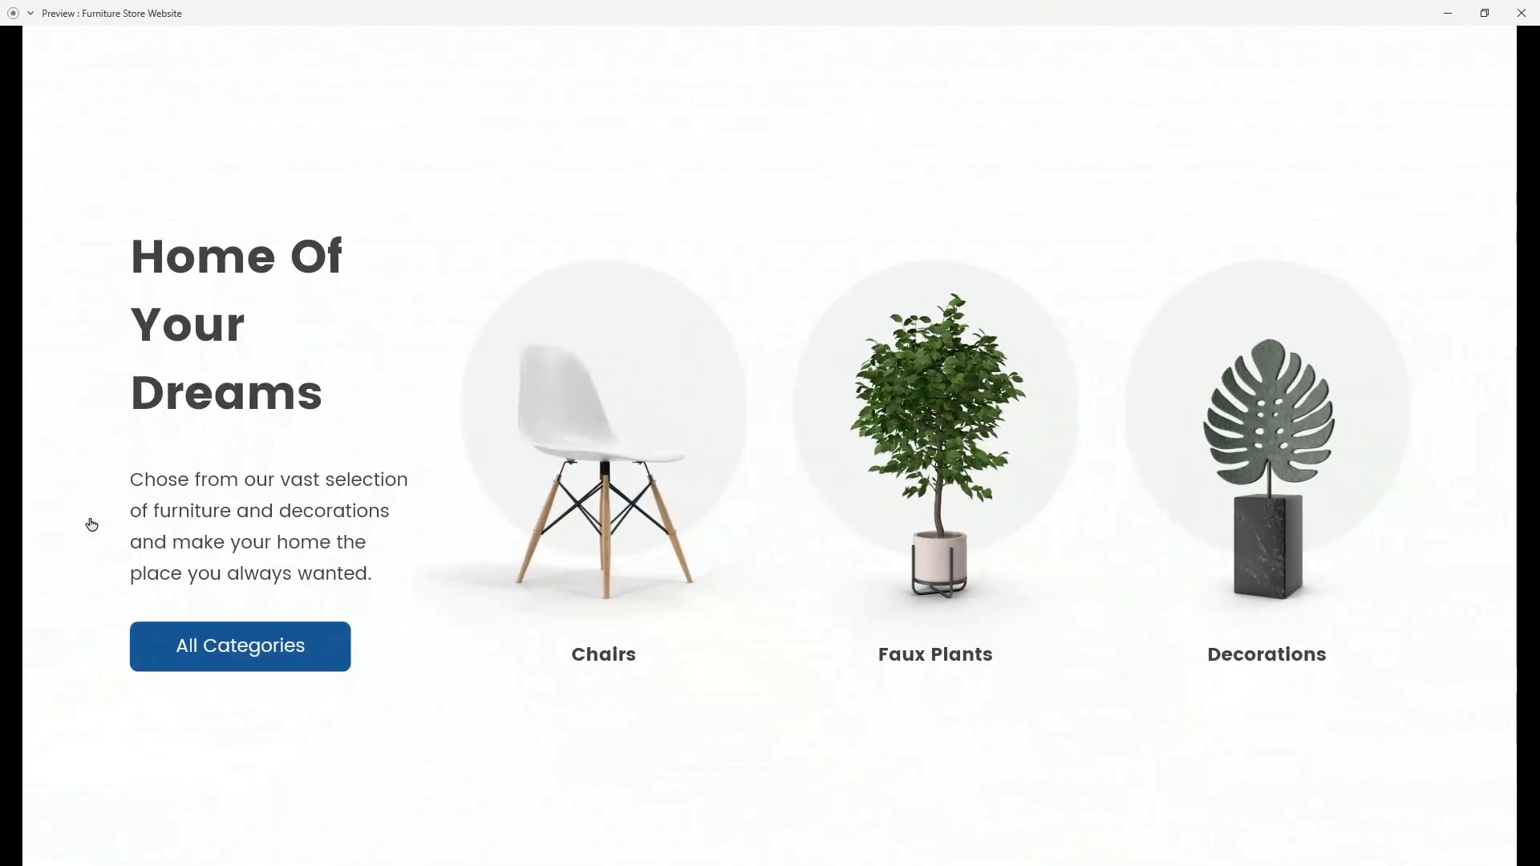
scroll(189, 299, "up", 10)
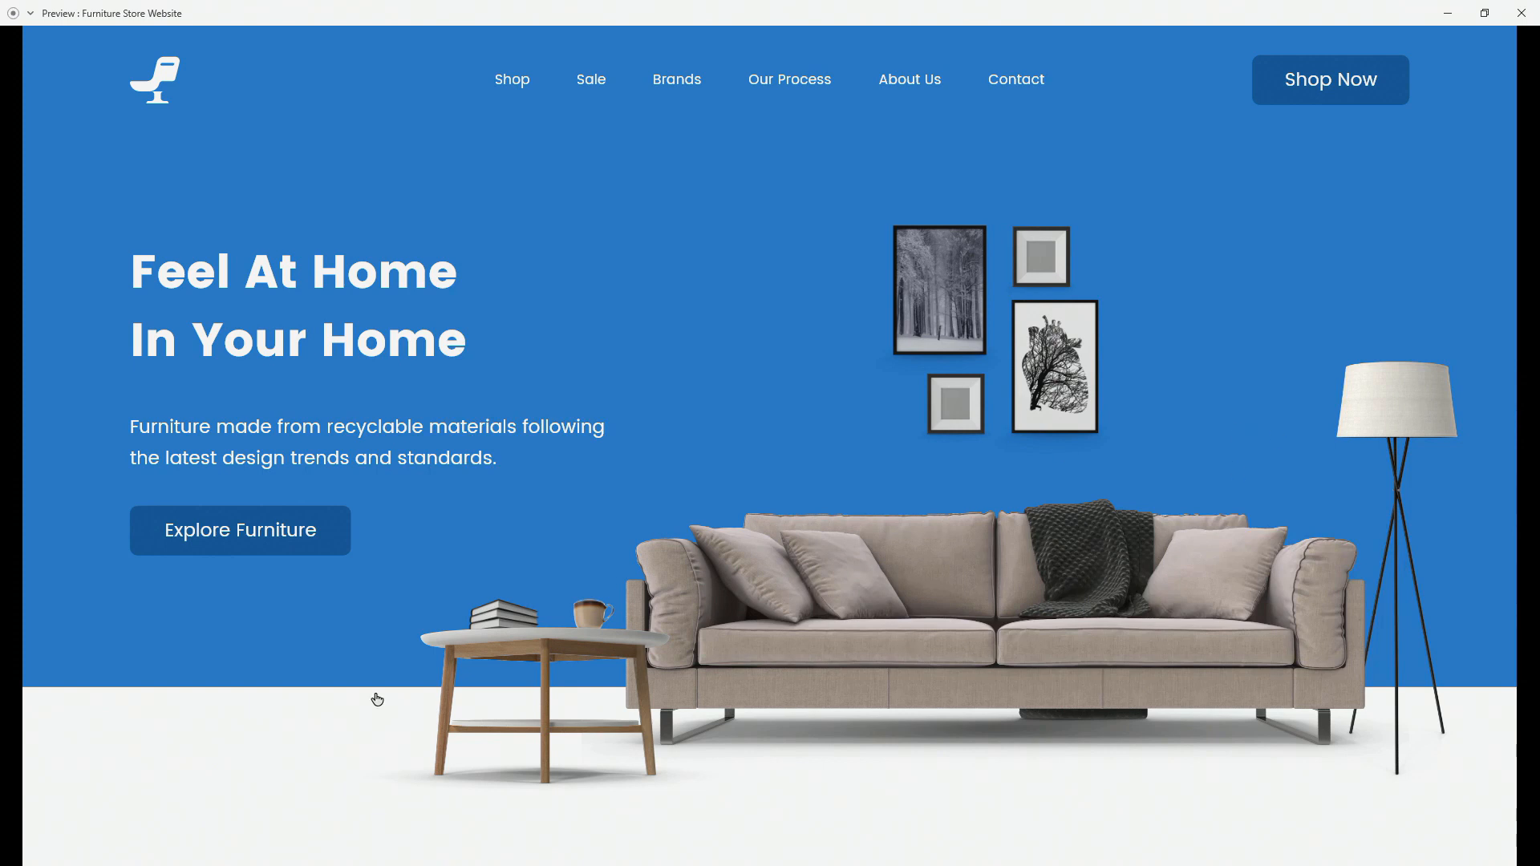
left_click_drag(74, 725, 94, 613)
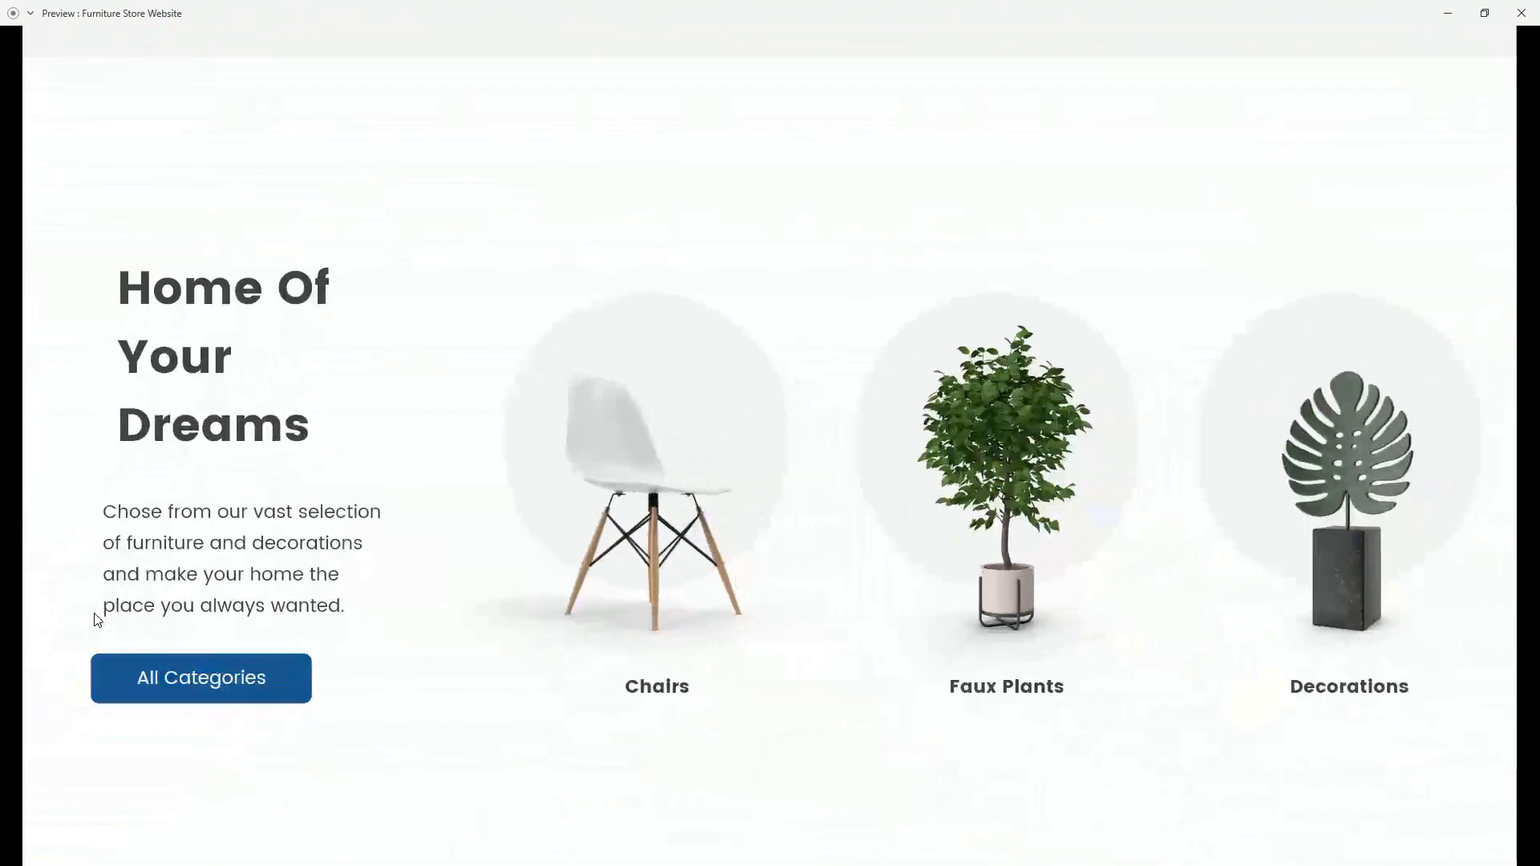
left_click(96, 589)
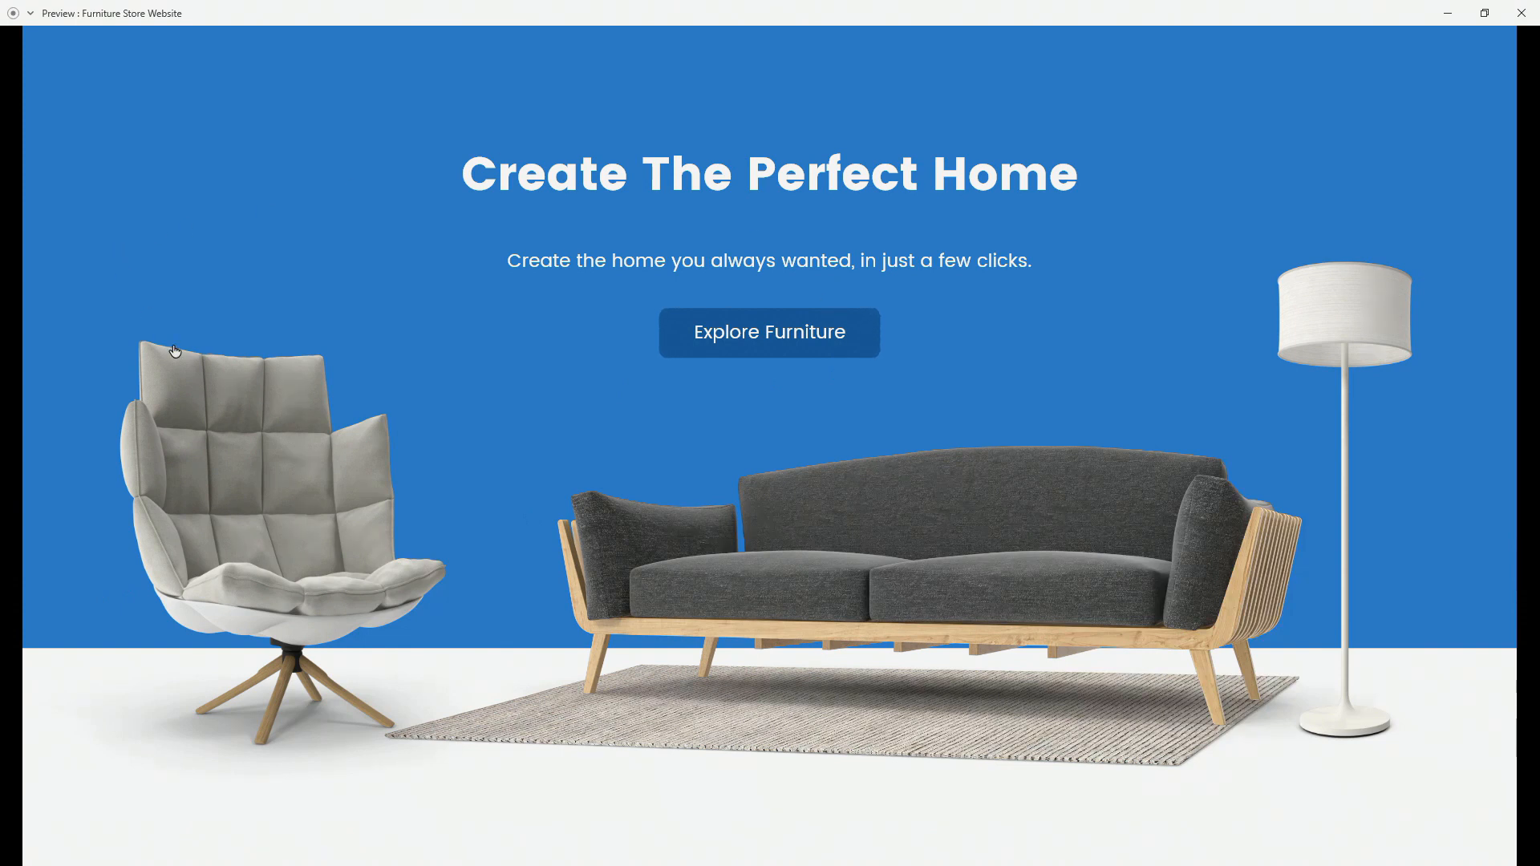
left_click(106, 355)
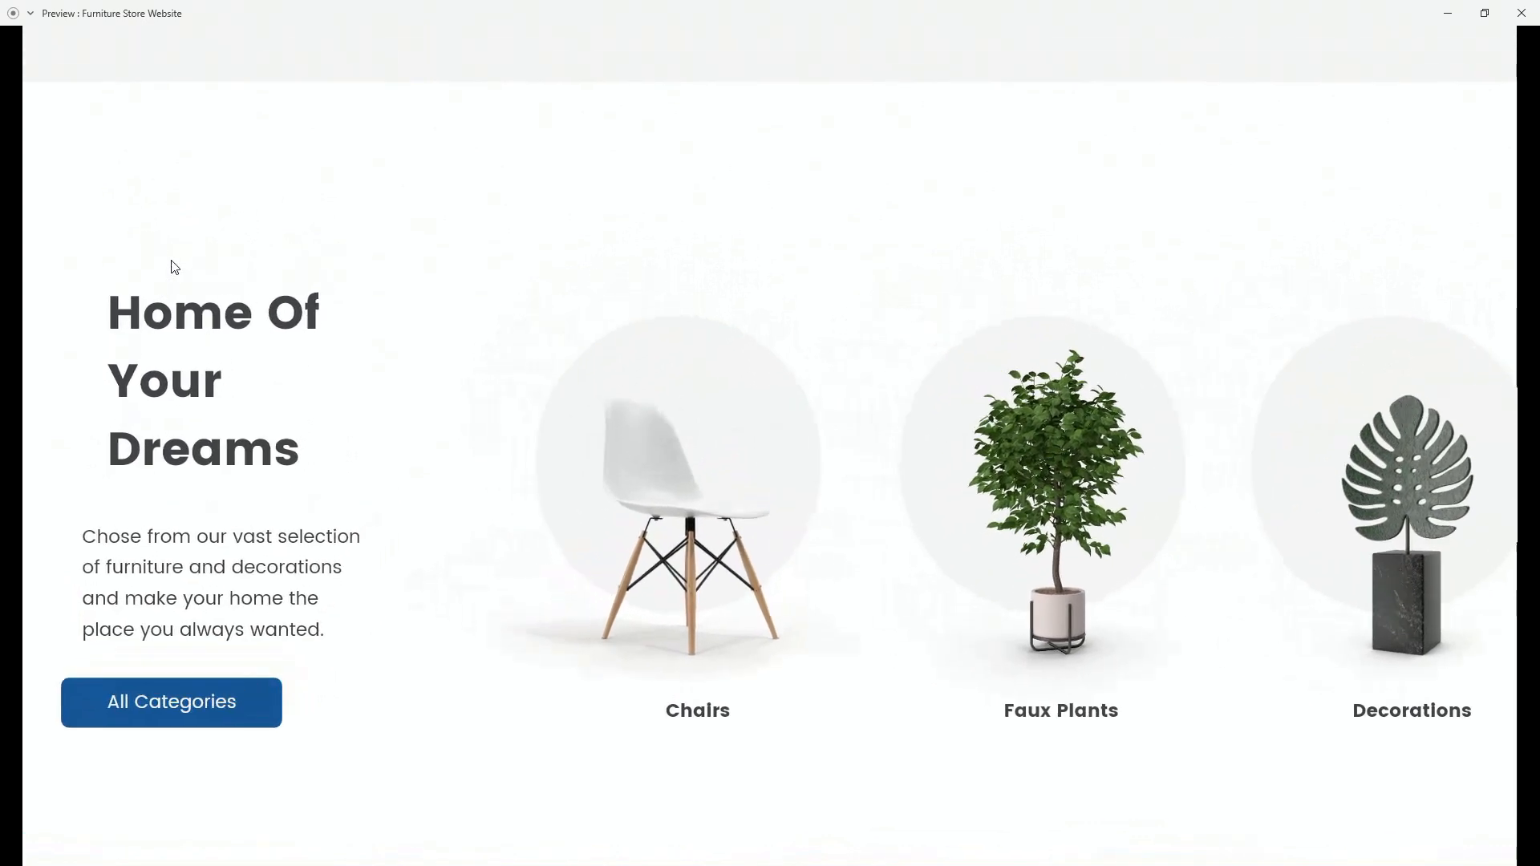
scroll(175, 267, "up", 10)
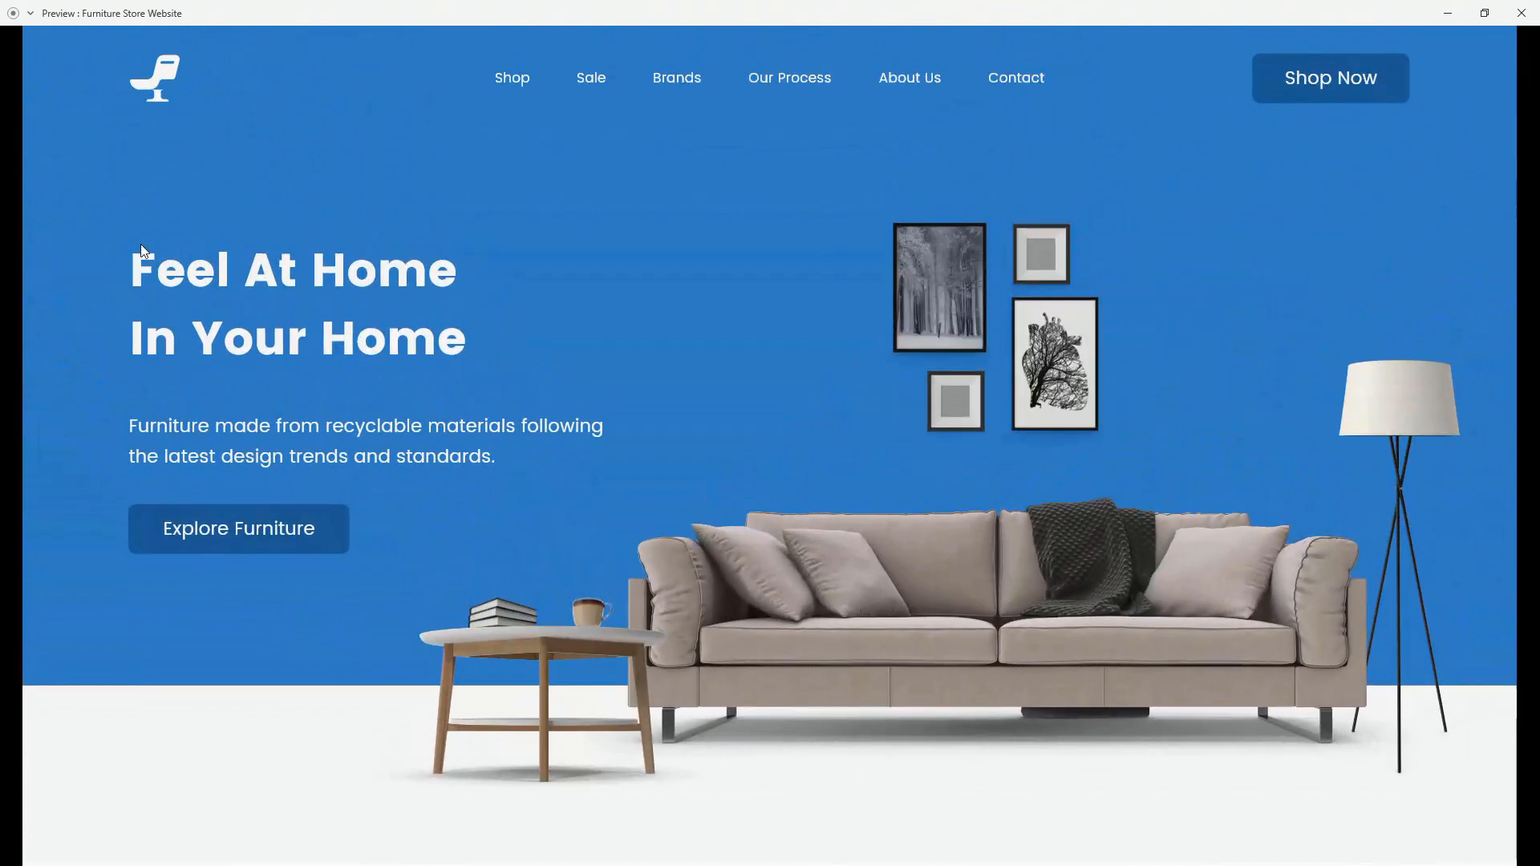